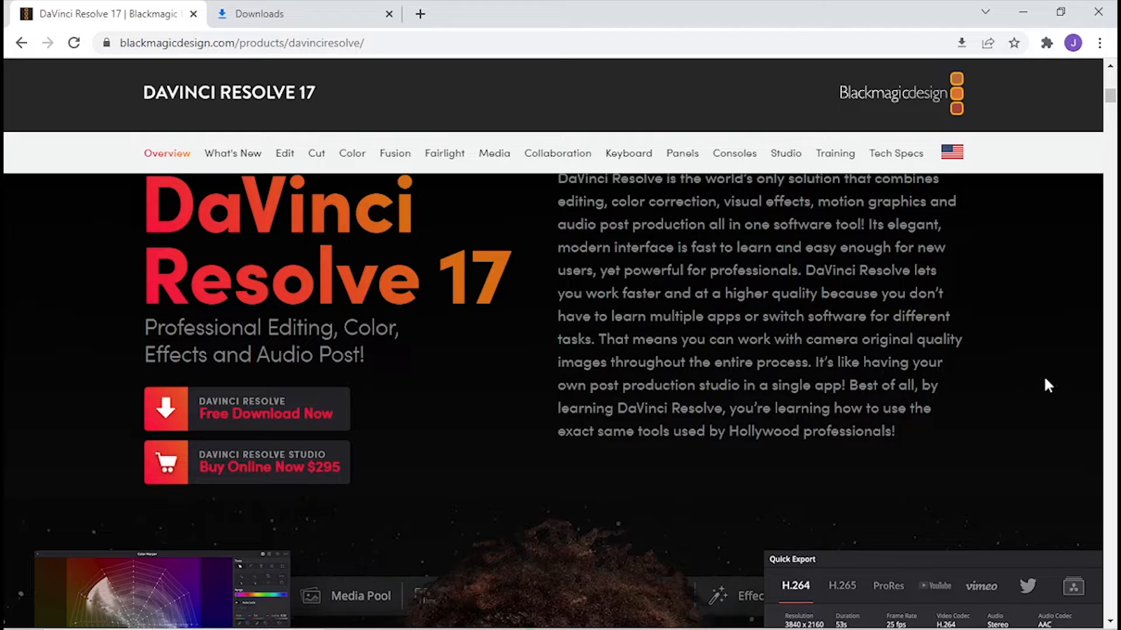
Step: Examine the free and Studio download options for DaVinci Resolve 17, including the available operating systems, and close the download window
scroll(601, 281, down, 3)
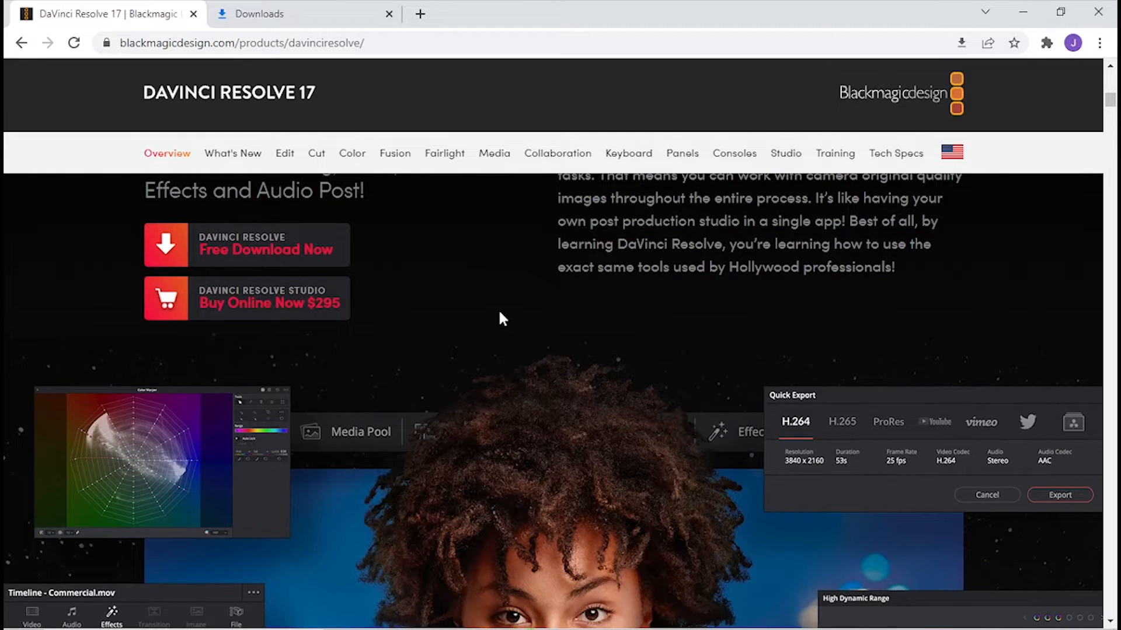
scroll(500, 317, up, 5)
scroll(502, 333, down, 4)
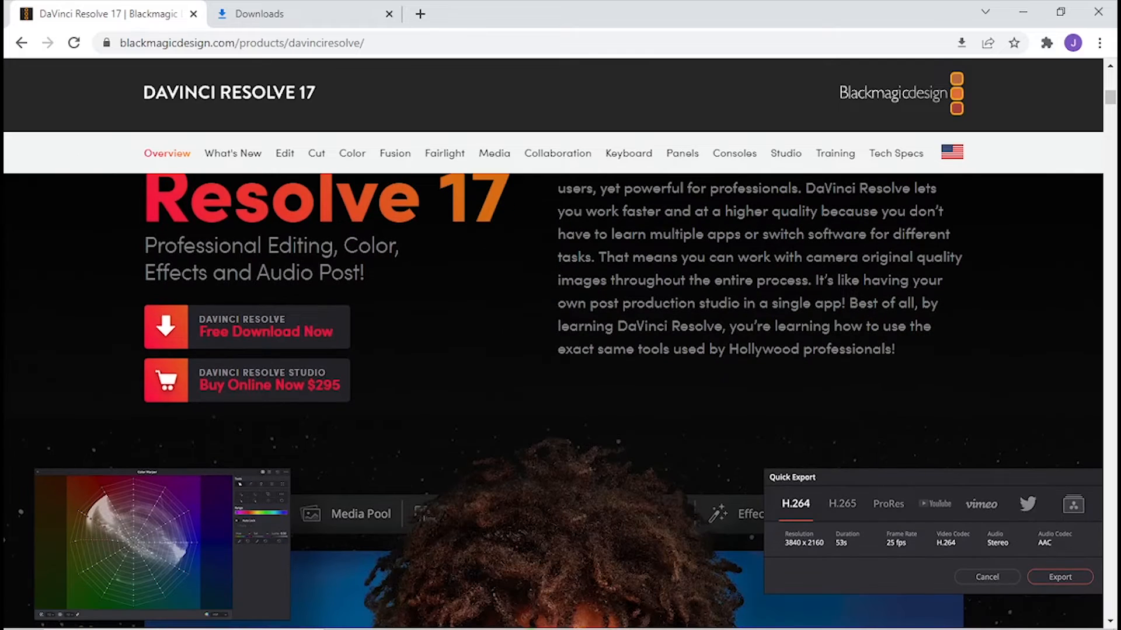
click(234, 341)
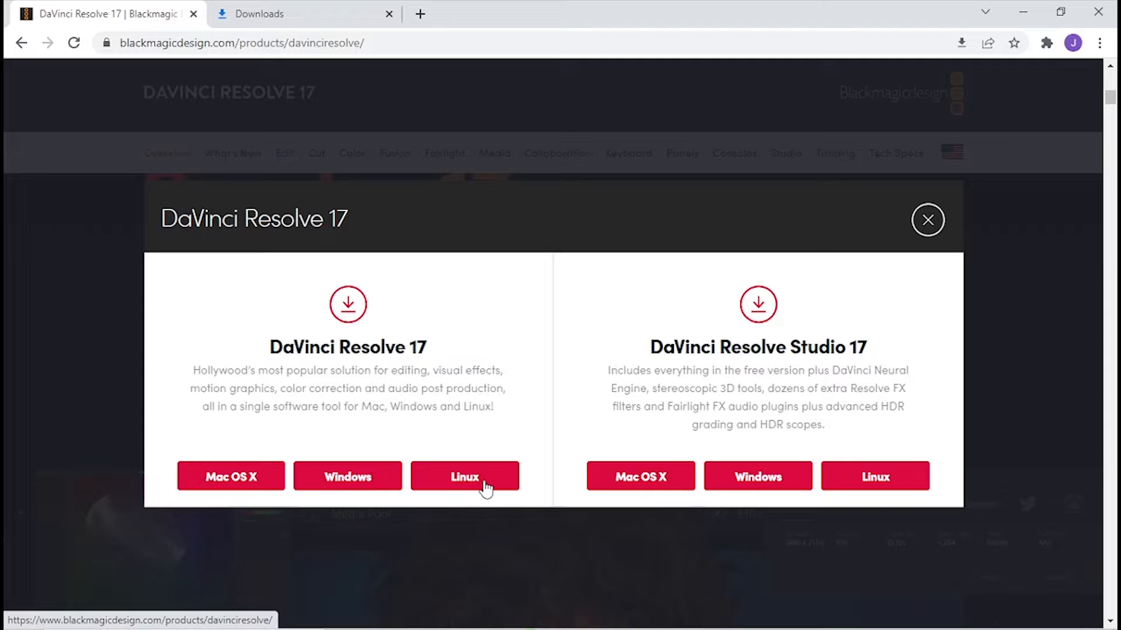
click(928, 221)
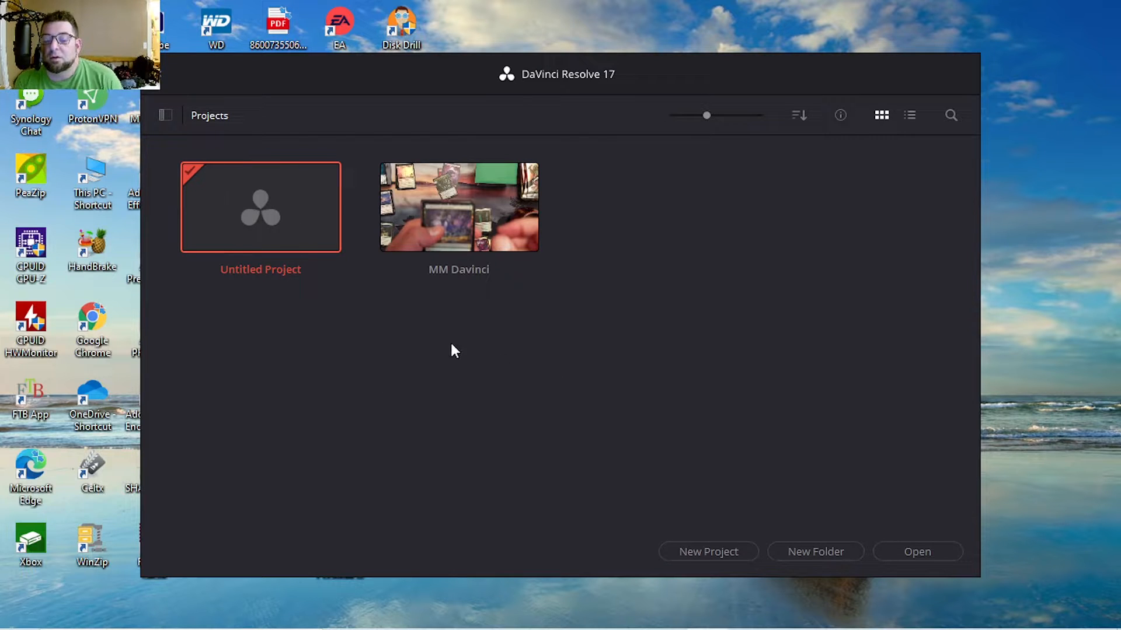
Step: Create a new project named Davinci Test and skip the offered software update
click(714, 554)
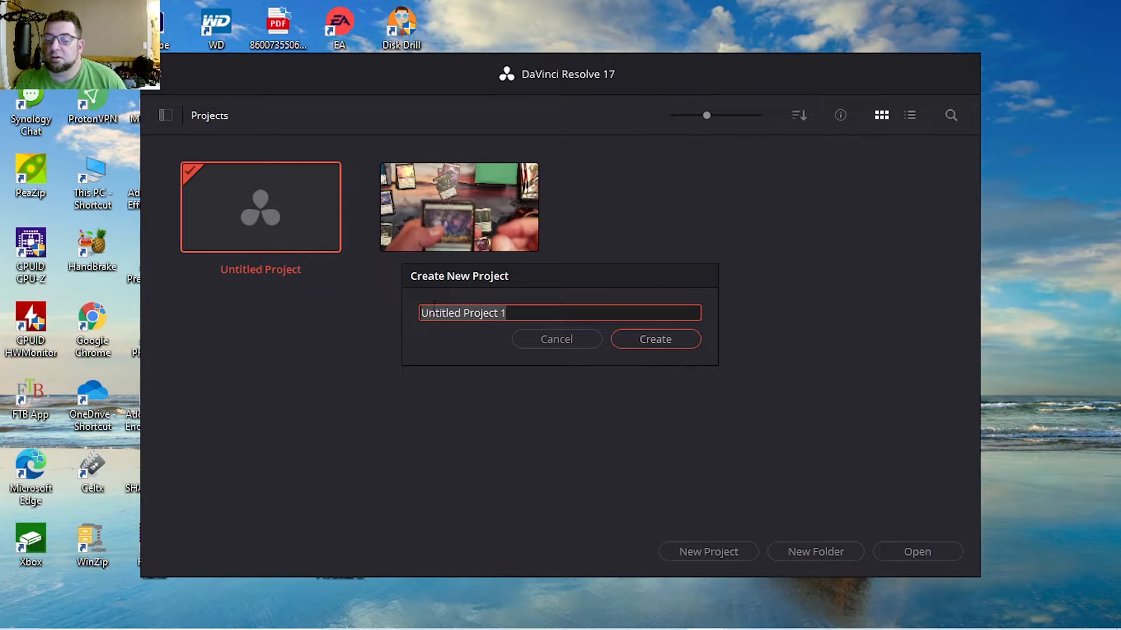
key(BackSpace)
text(D)
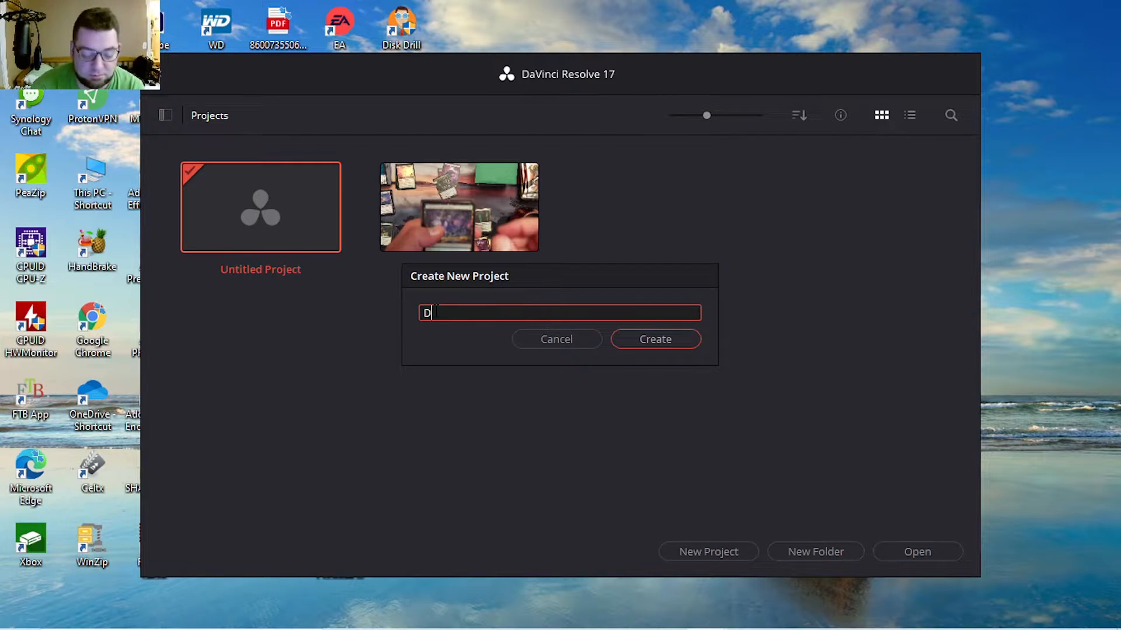
text(avinci Test)
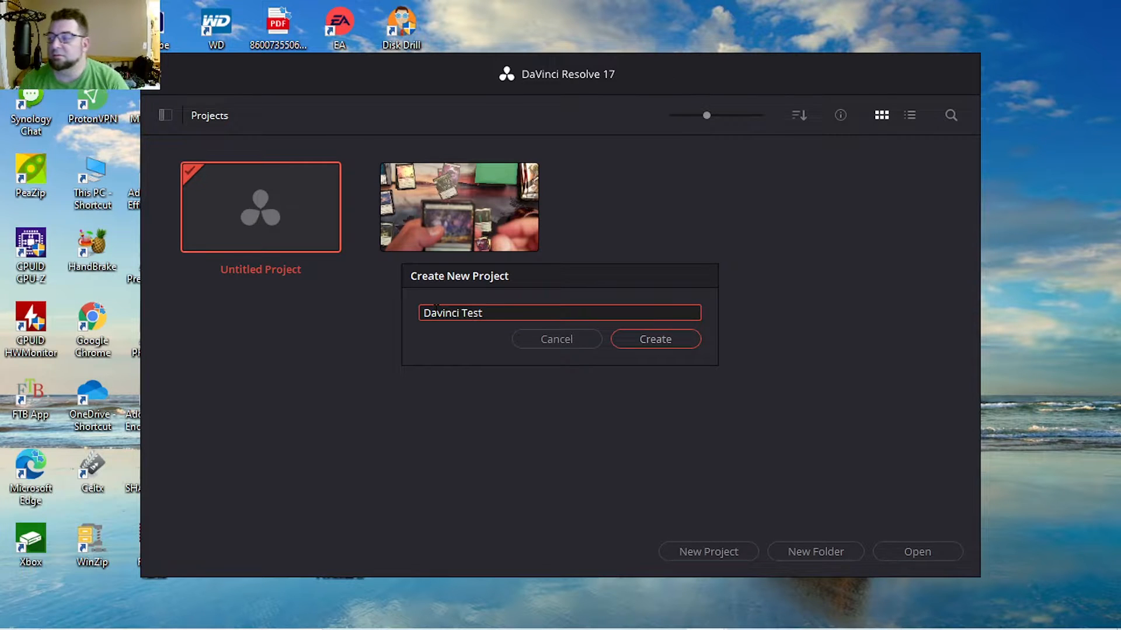
click(628, 341)
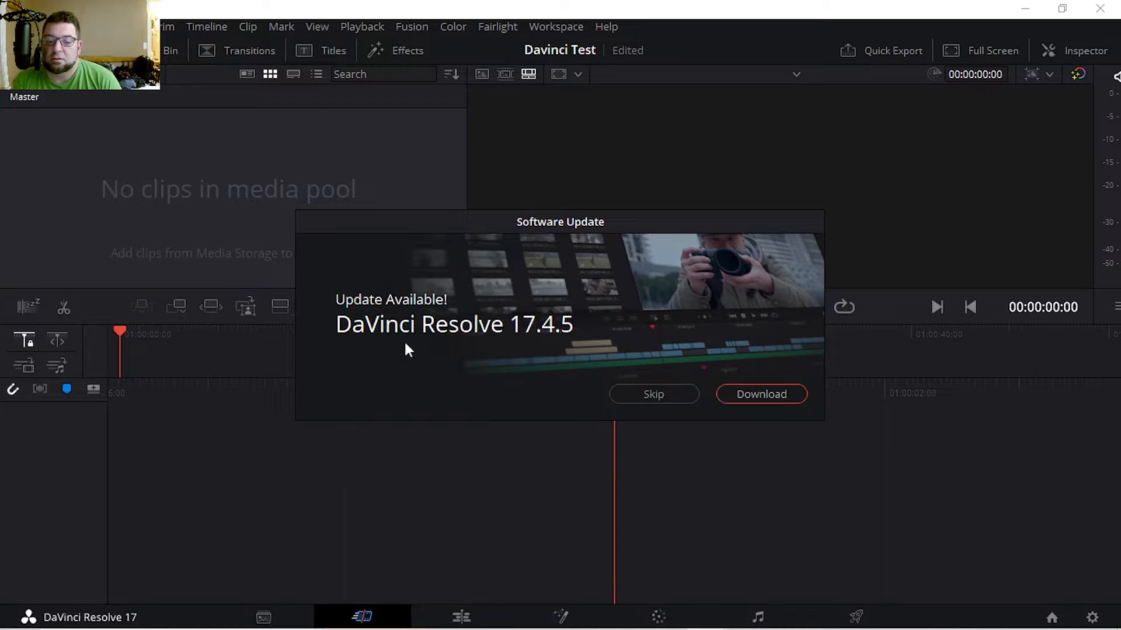
click(676, 397)
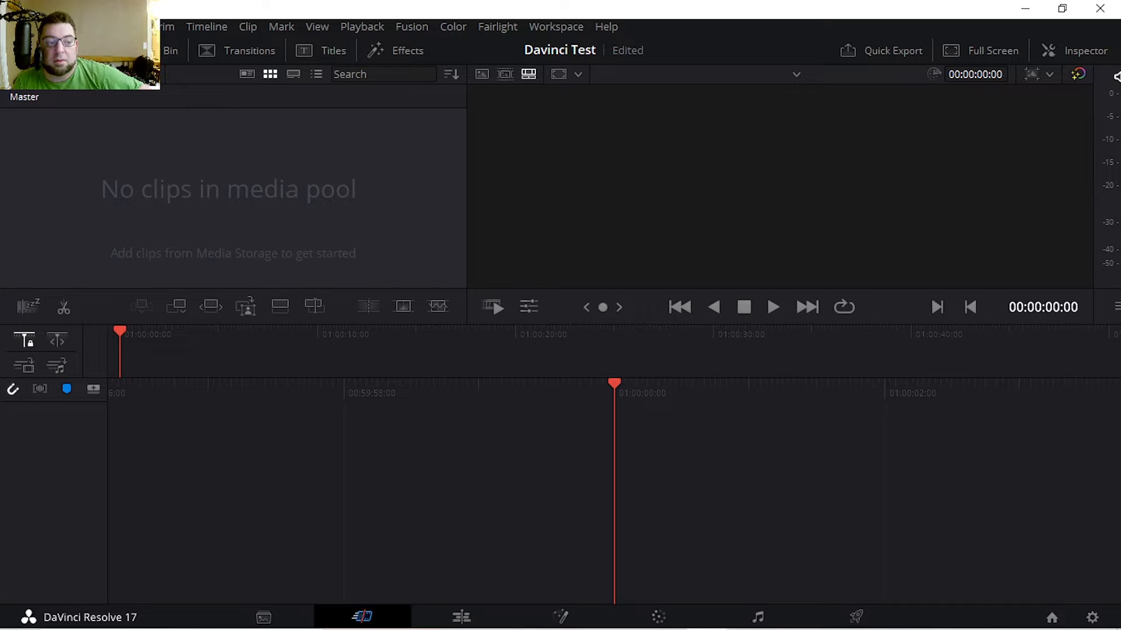
click(44, 27)
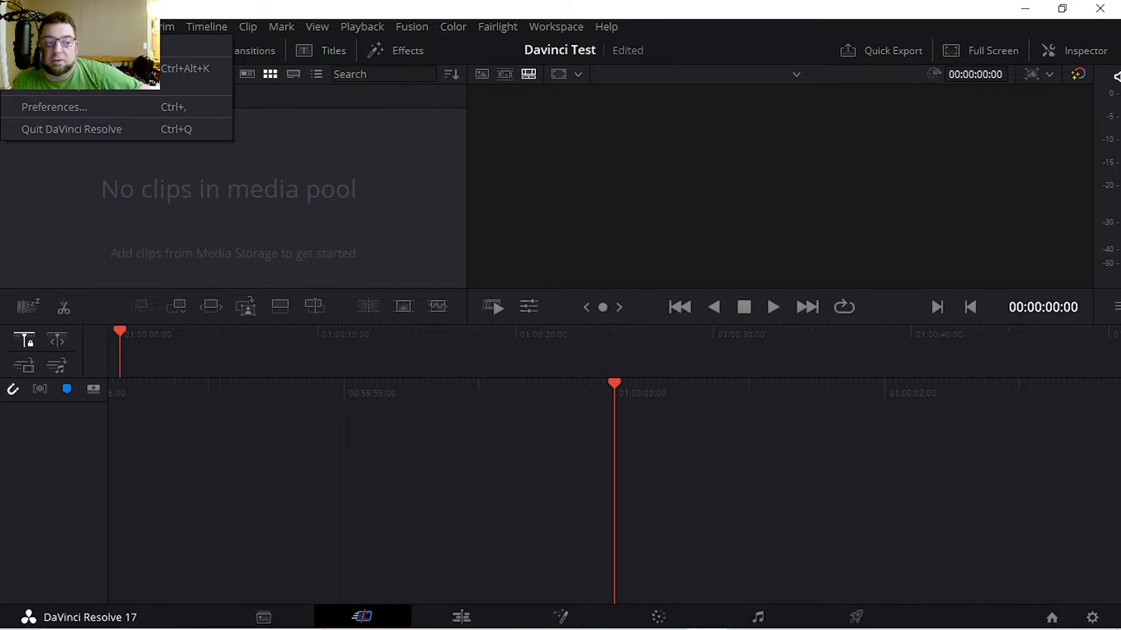
mouse_move(103, 27)
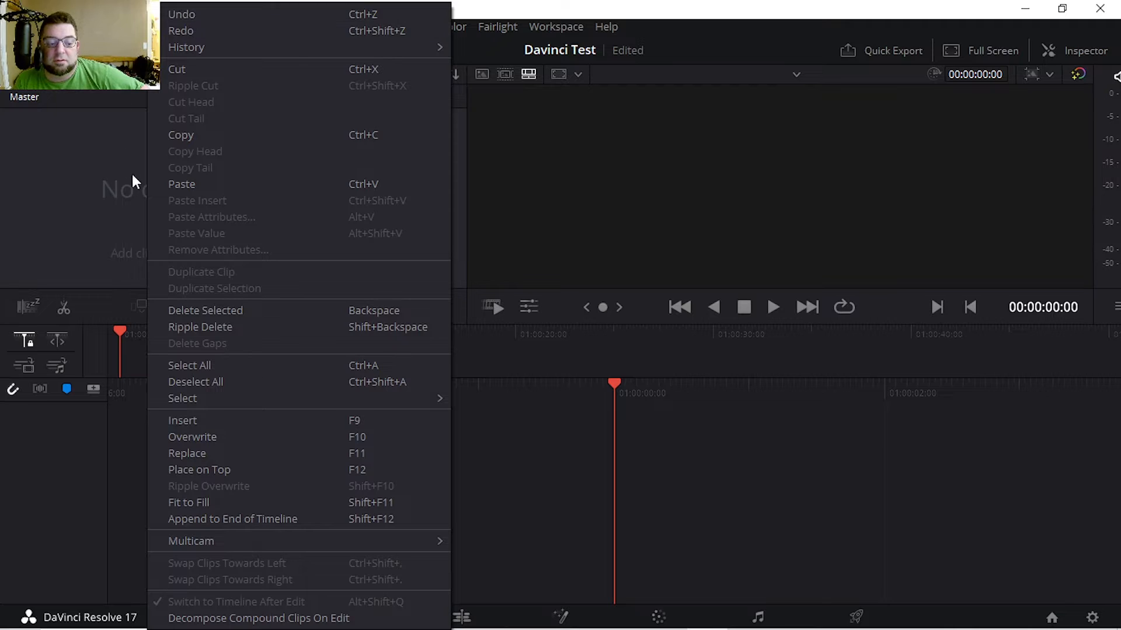
click(105, 159)
click(167, 28)
mouse_move(191, 26)
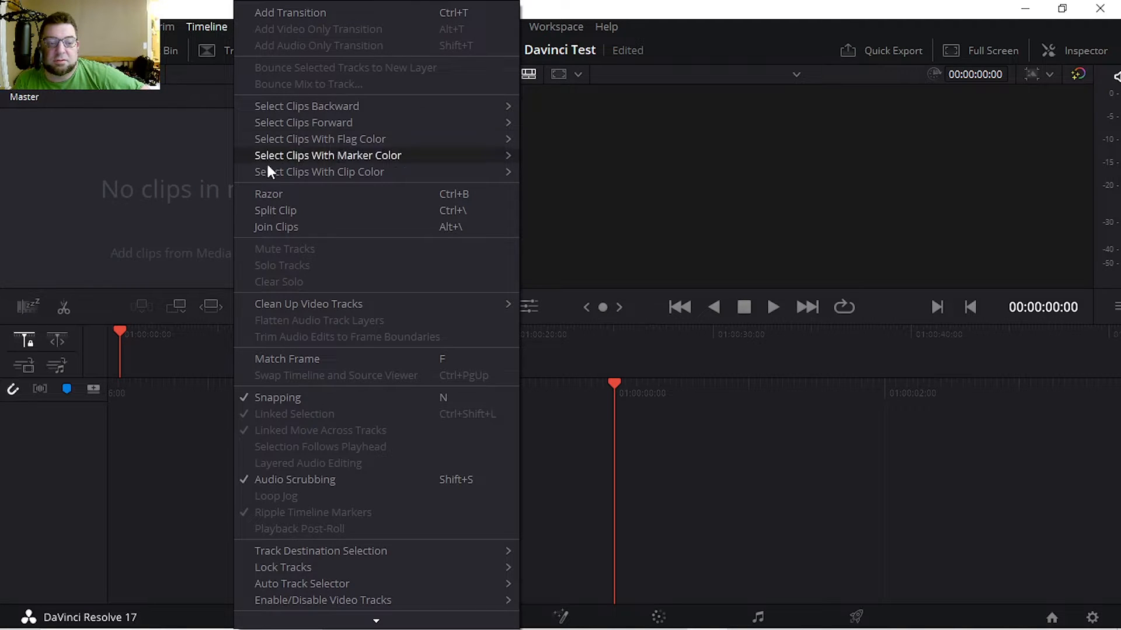
click(122, 143)
Step: Import all seven video clips from the Drone folder inside the footage folder on Open Sea Films RAID (G:) into the media pool
right_click(179, 174)
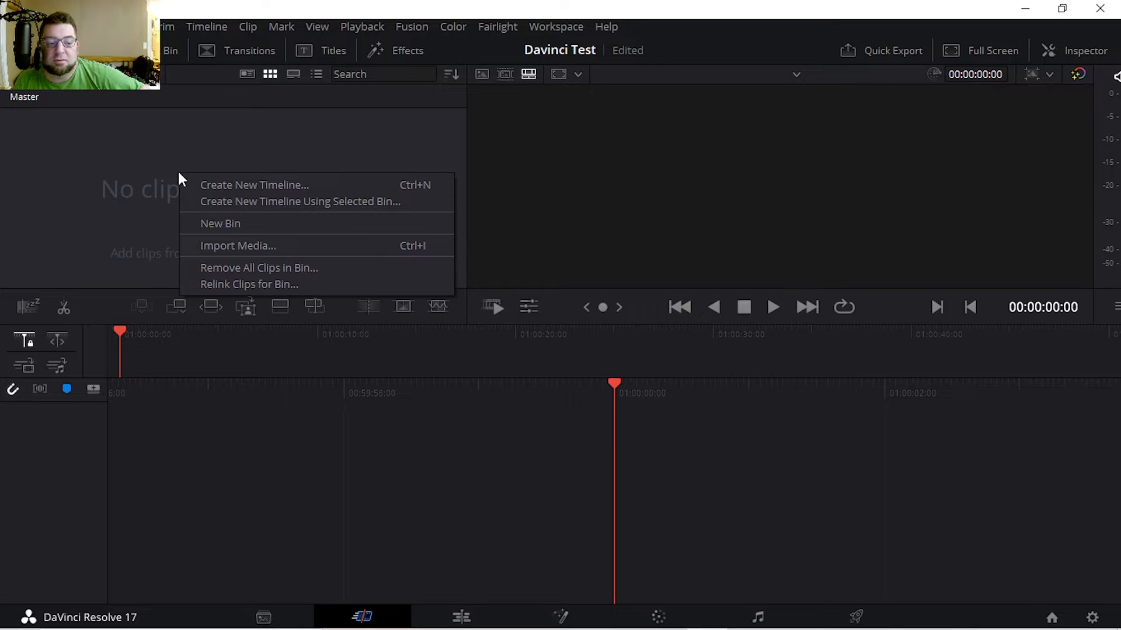
click(239, 245)
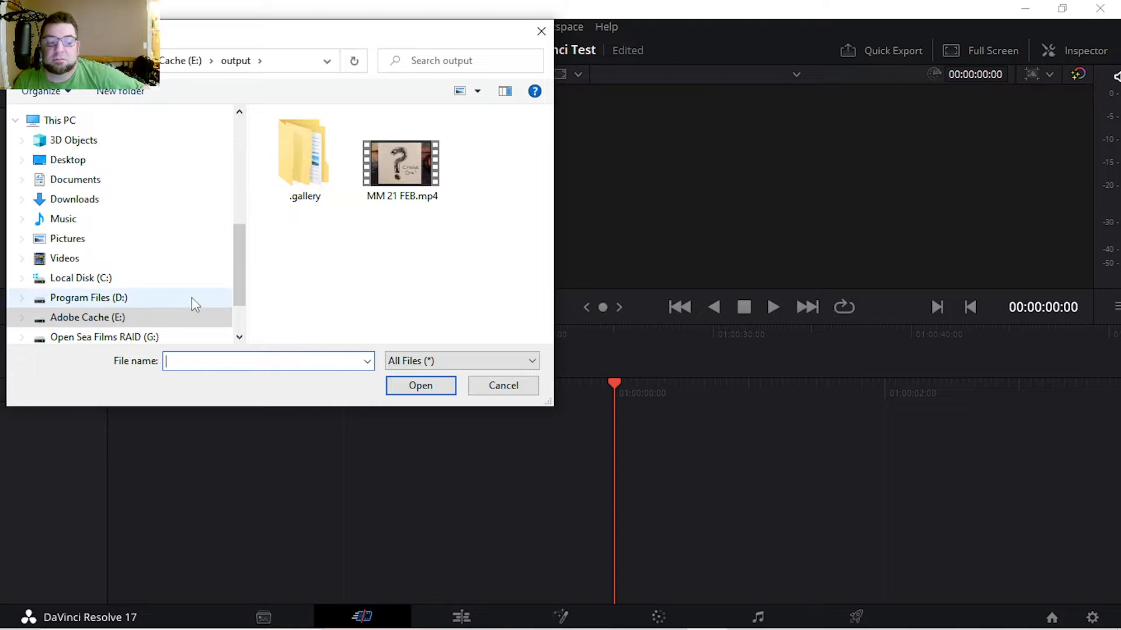
scroll(175, 297, down, 1)
click(132, 315)
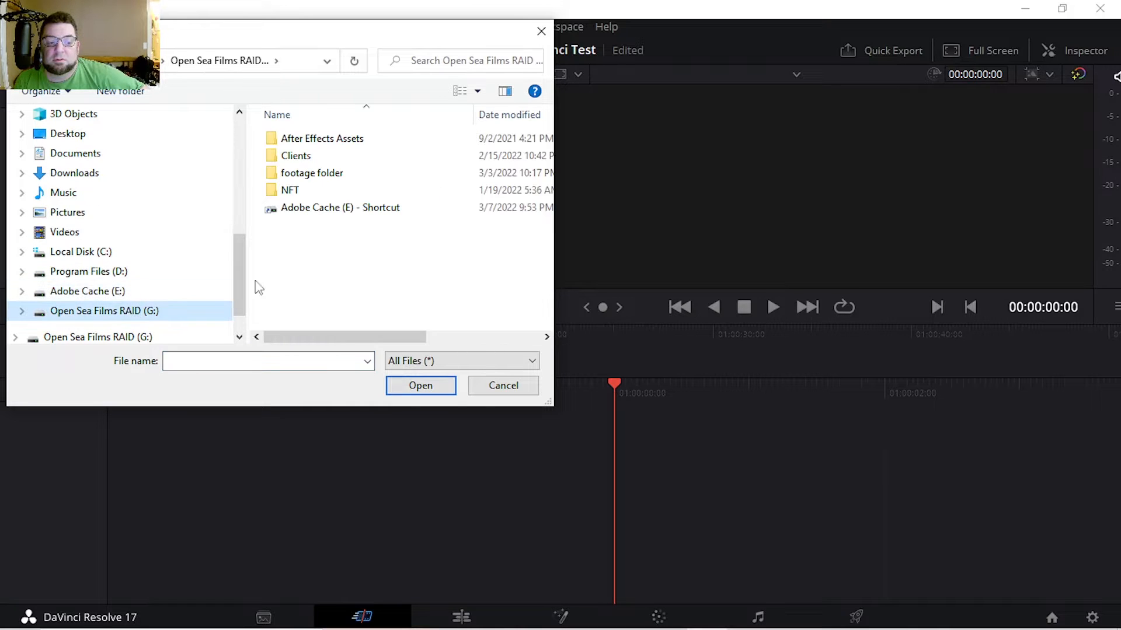
double_click(334, 171)
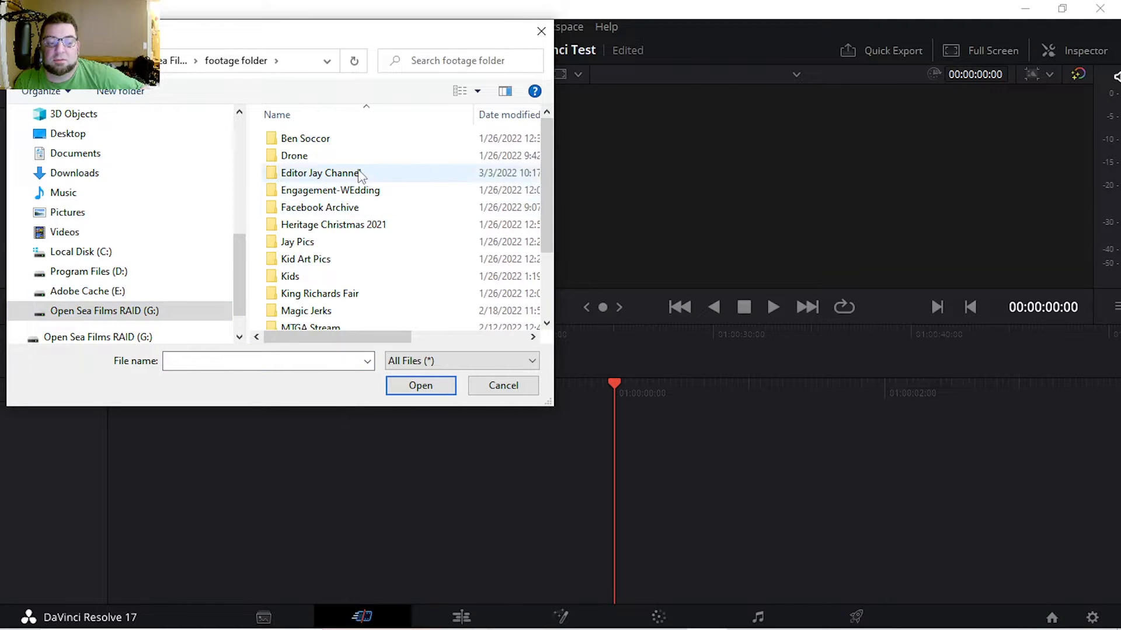
double_click(344, 156)
click(320, 160)
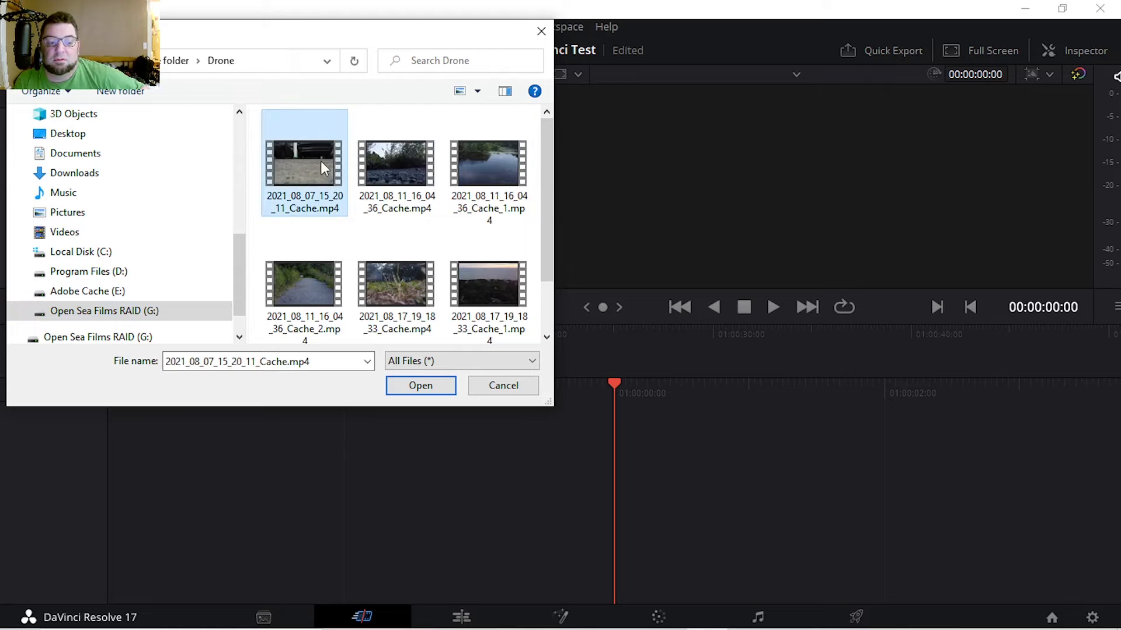
scroll(320, 175, down, 1)
shift+click(341, 320)
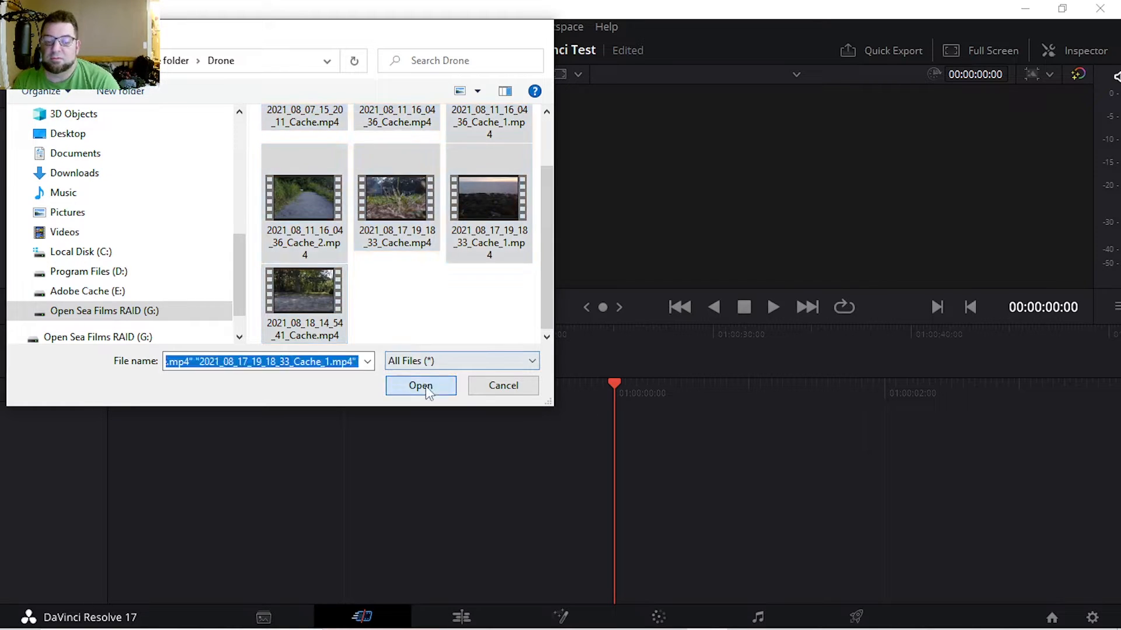
click(420, 385)
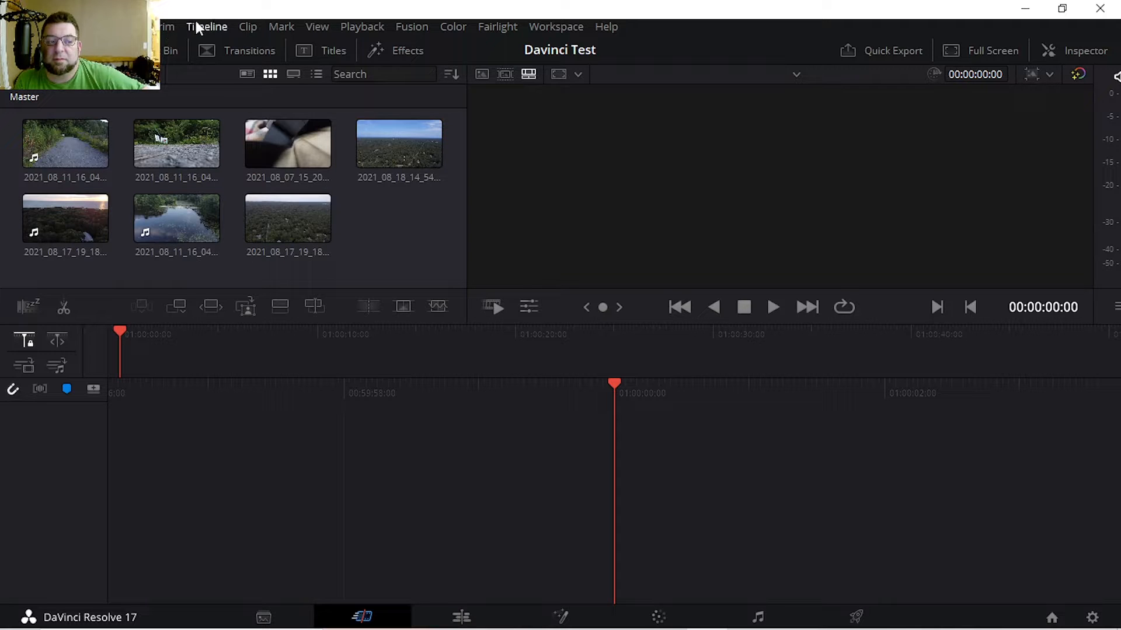
click(275, 25)
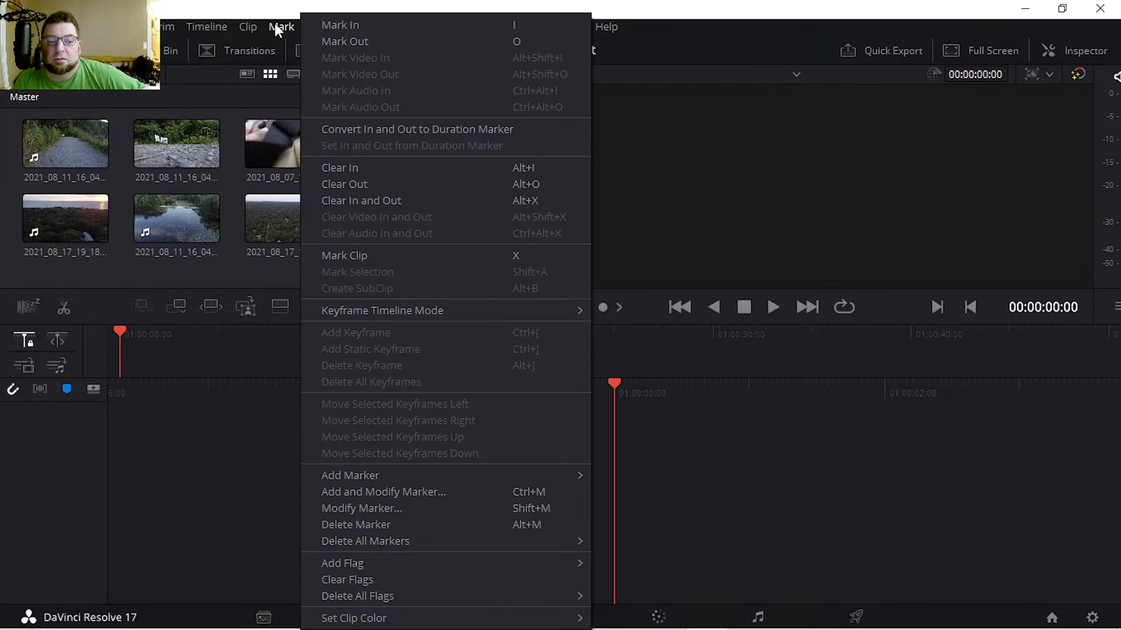
click(275, 25)
click(307, 27)
click(314, 27)
click(345, 27)
click(345, 27)
click(410, 27)
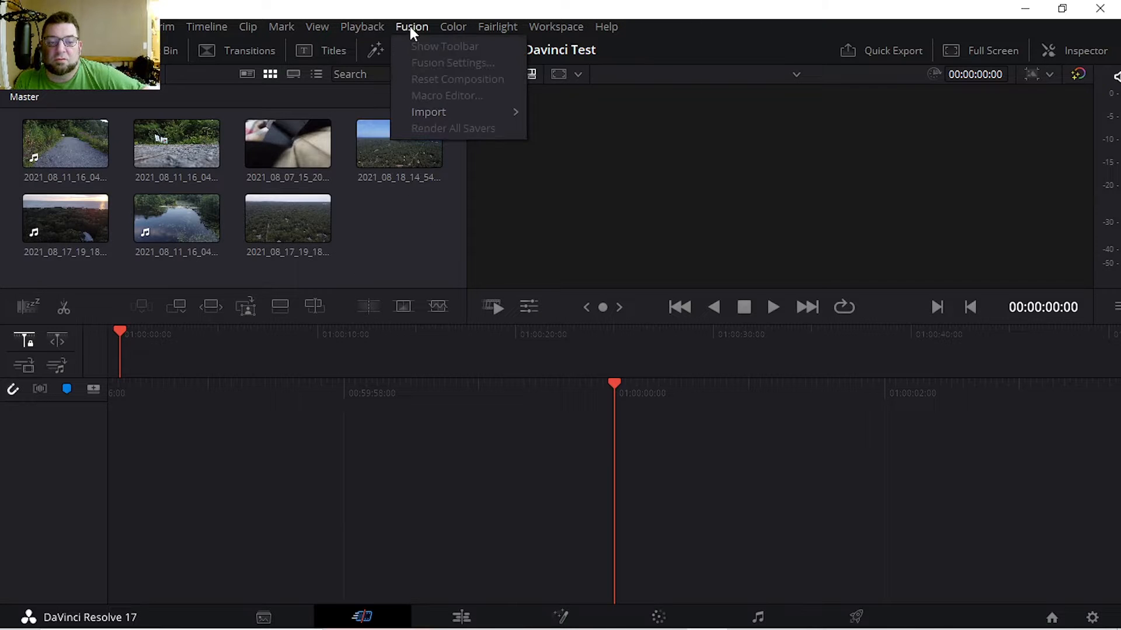
click(474, 25)
click(452, 24)
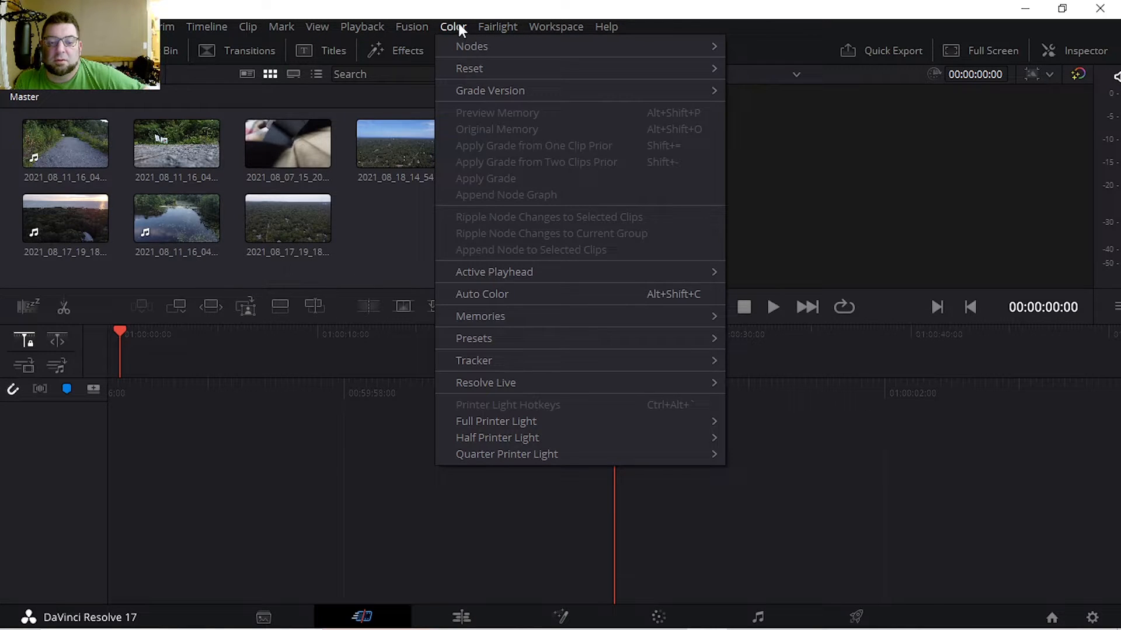
click(483, 26)
click(544, 26)
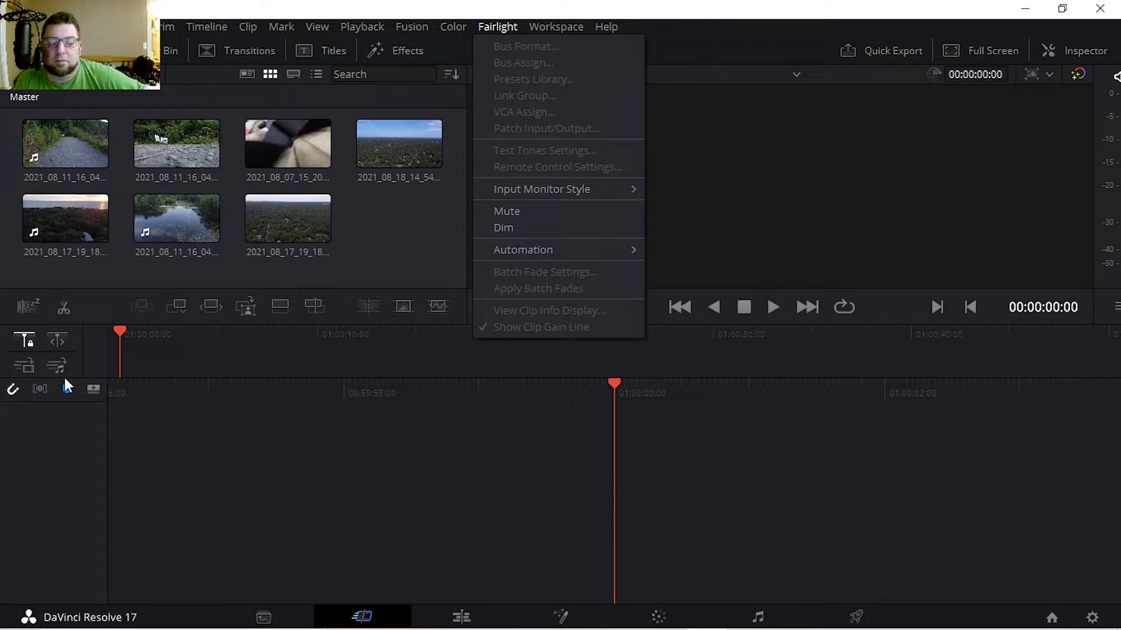
click(71, 135)
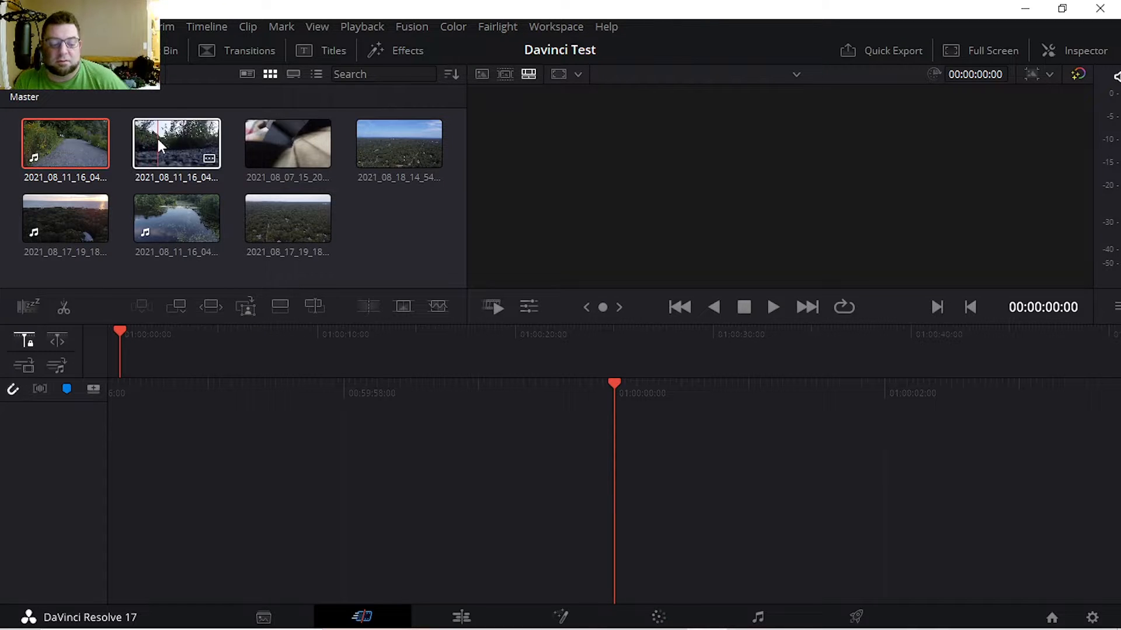
shift+click(275, 222)
drag(74, 162, 204, 476)
drag(212, 369, 164, 530)
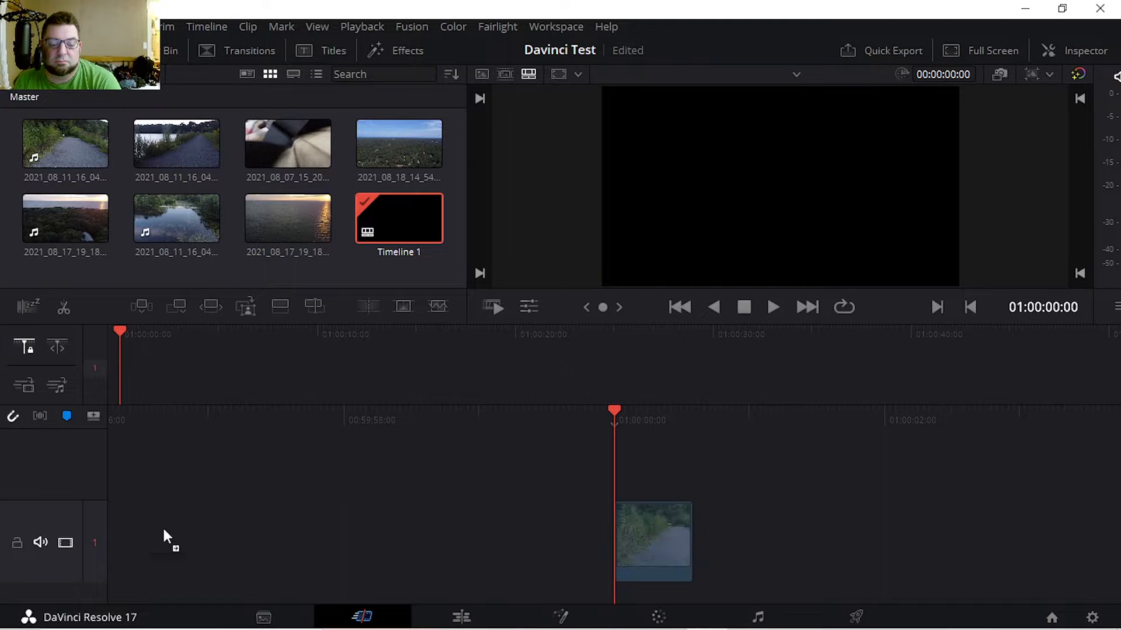
drag(142, 590, 353, 217)
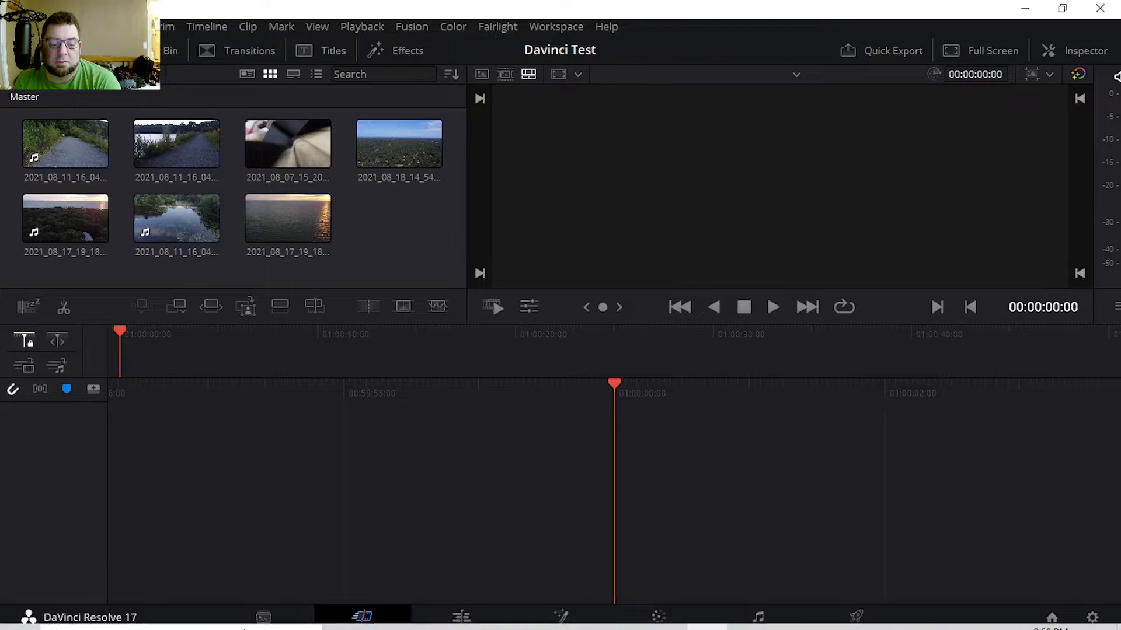
Step: Look through the Media, Cut, Edit and Fusion pages and return to the Cut page
click(264, 618)
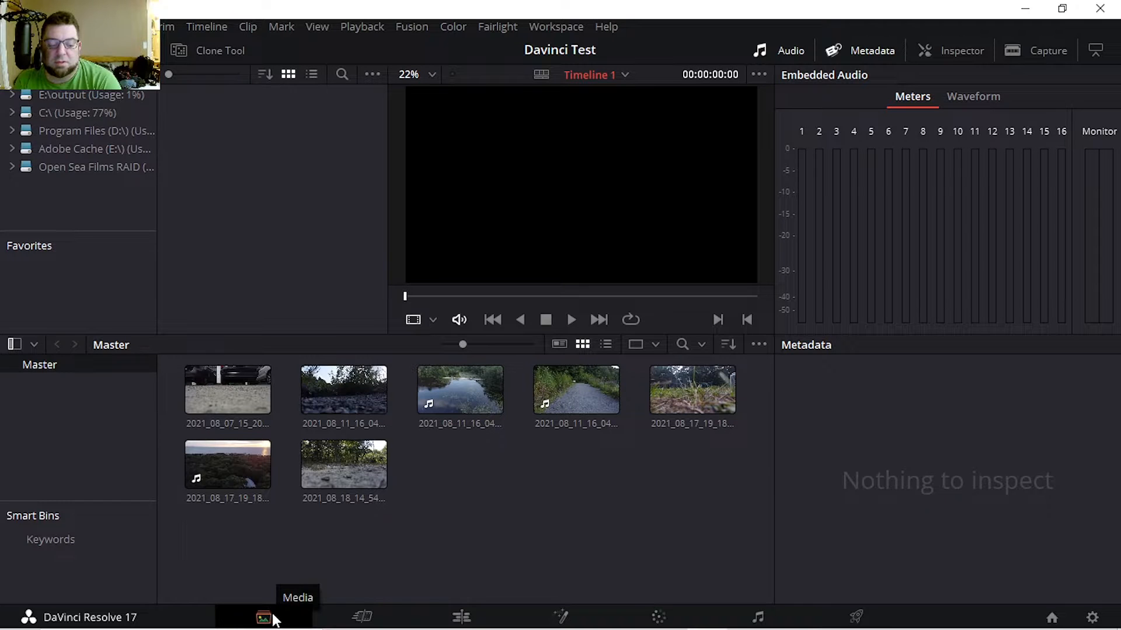
click(362, 620)
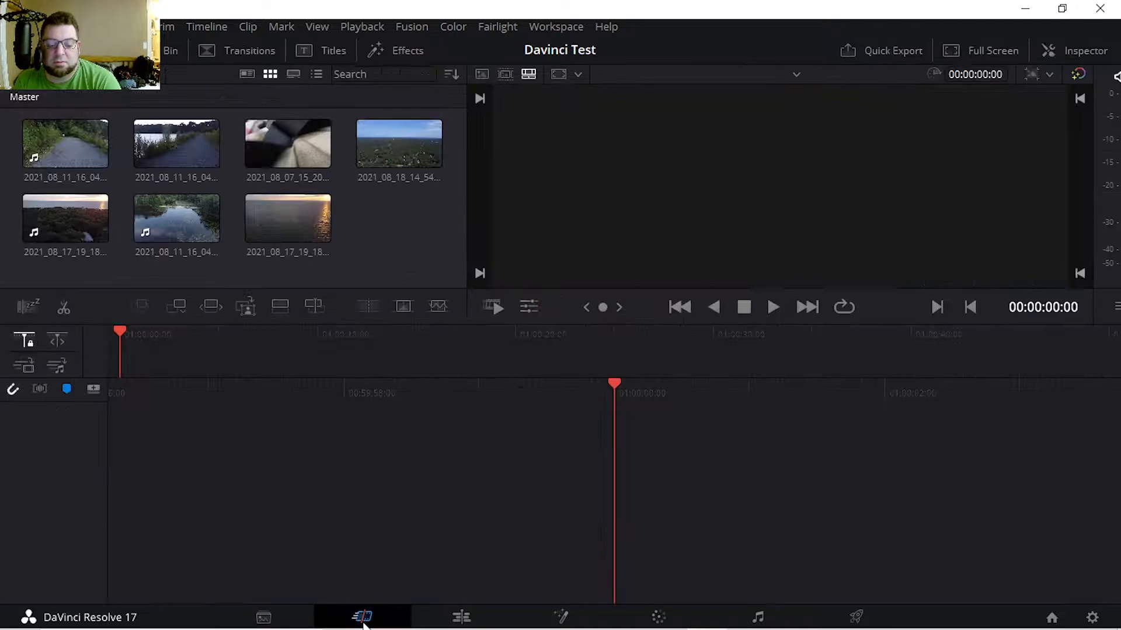
click(465, 624)
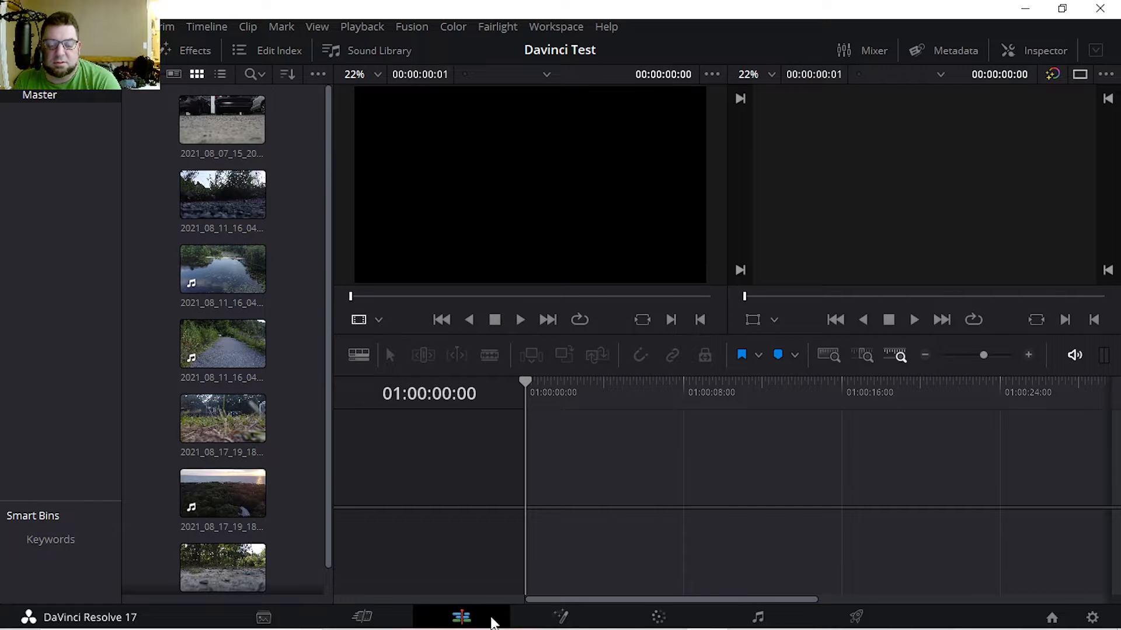
click(562, 619)
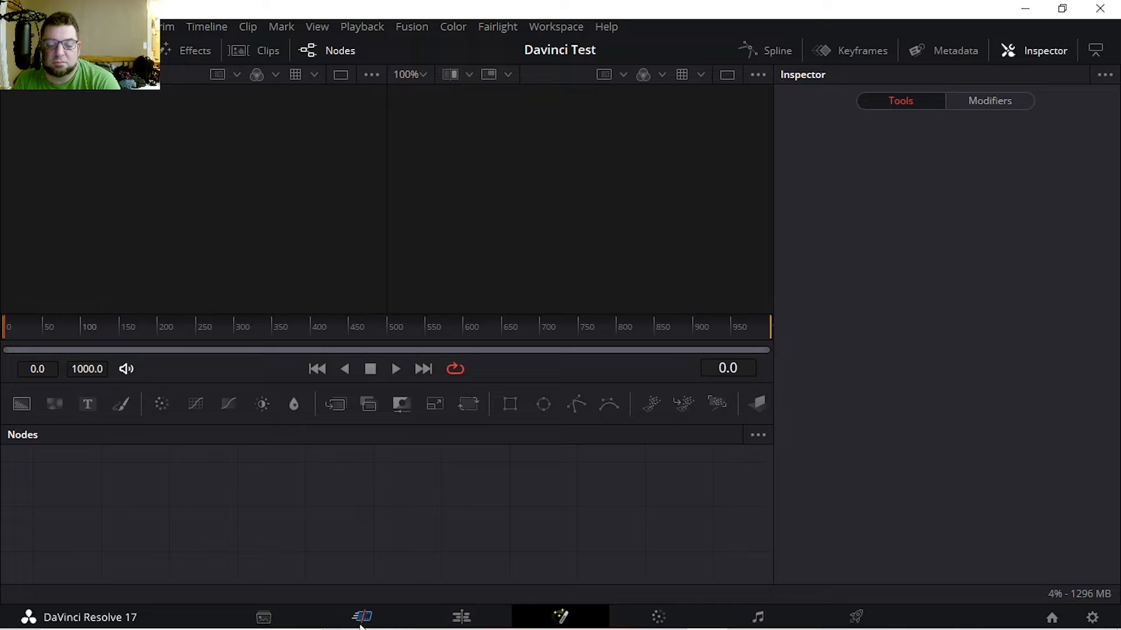
click(361, 619)
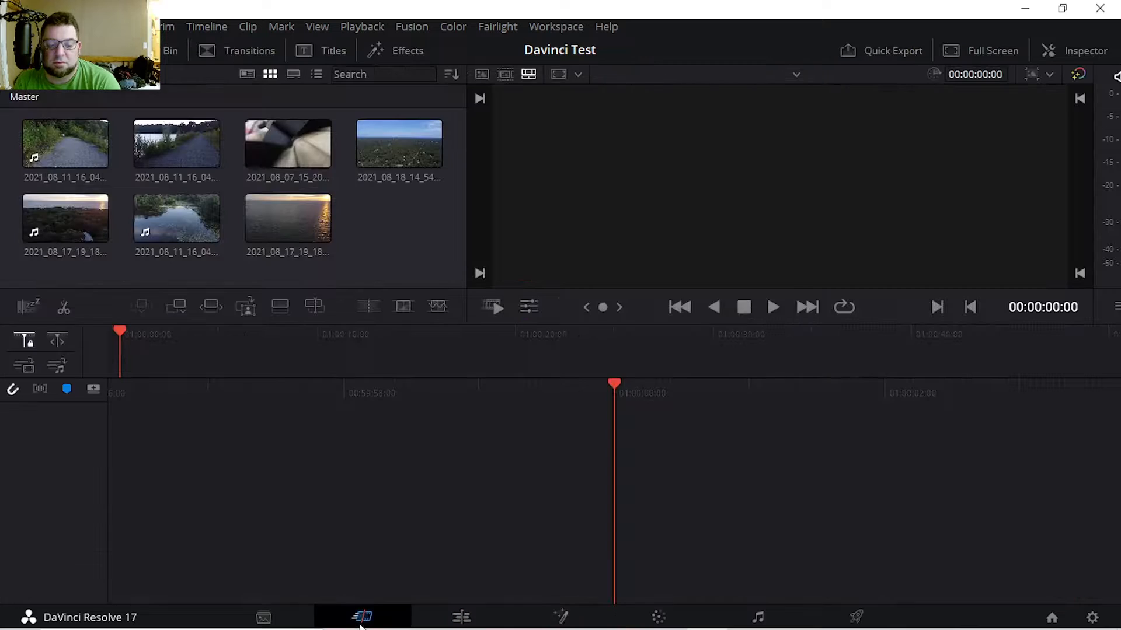
Step: Create a new timeline named Timeline 1 from the gravel-path clip using the project settings, and select the clip on it
mouse_move(65, 143)
mouse_down()
mouse_move(220, 325)
mouse_move(292, 374)
mouse_move(73, 153)
mouse_up()
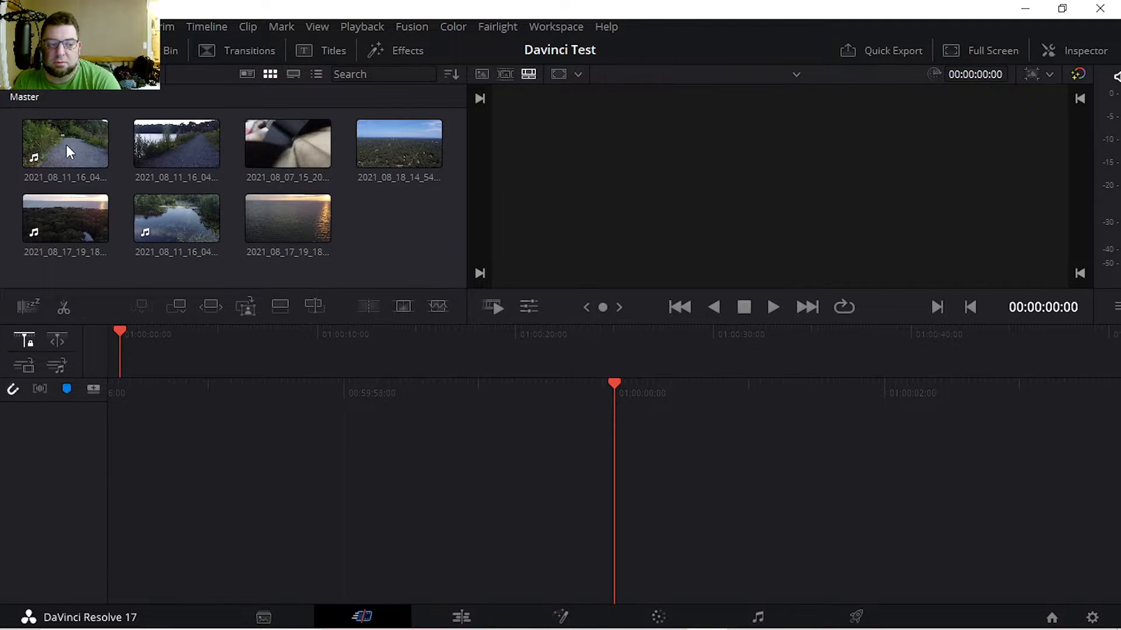
right_click(66, 145)
click(113, 157)
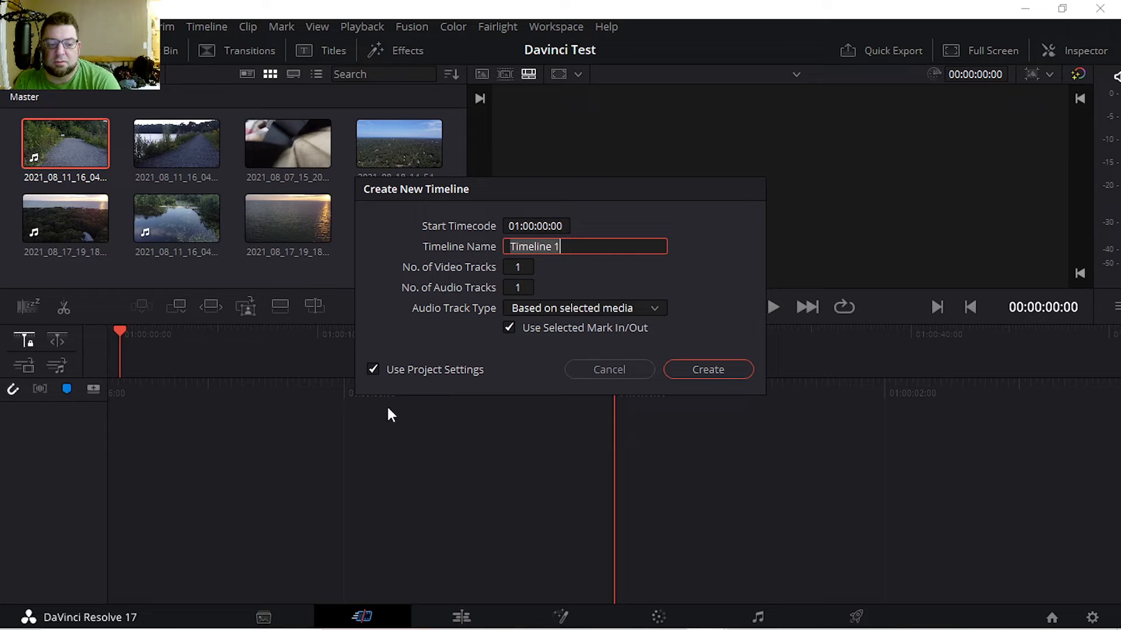
click(680, 373)
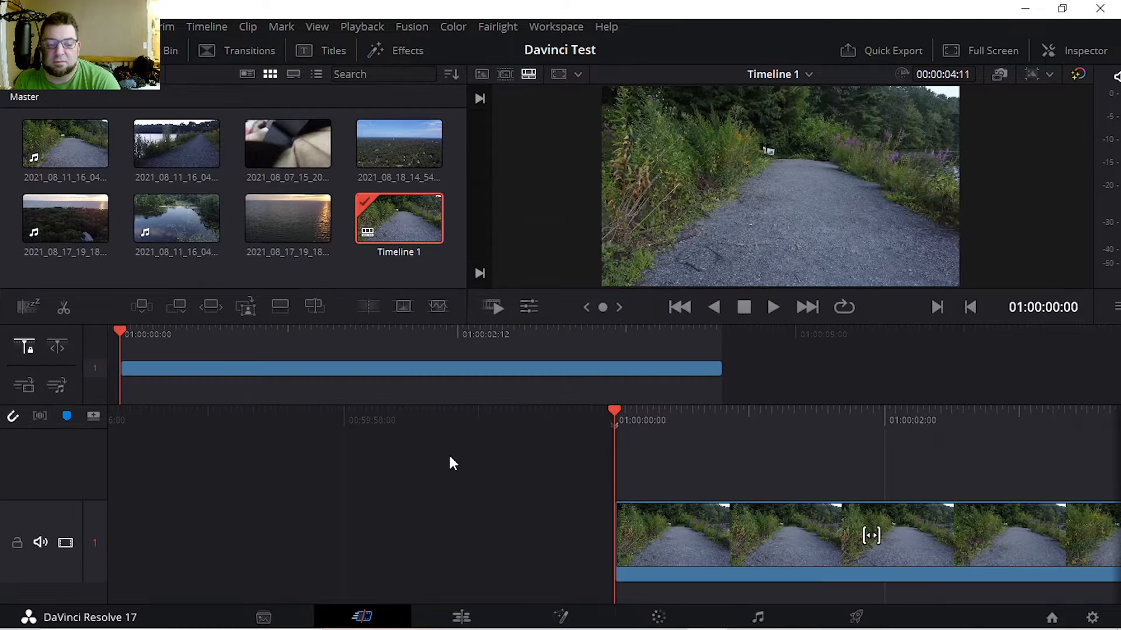
mouse_move(734, 476)
mouse_down()
mouse_move(650, 474)
mouse_move(613, 426)
mouse_up()
mouse_move(705, 524)
mouse_down()
mouse_move(629, 519)
mouse_move(624, 505)
mouse_up()
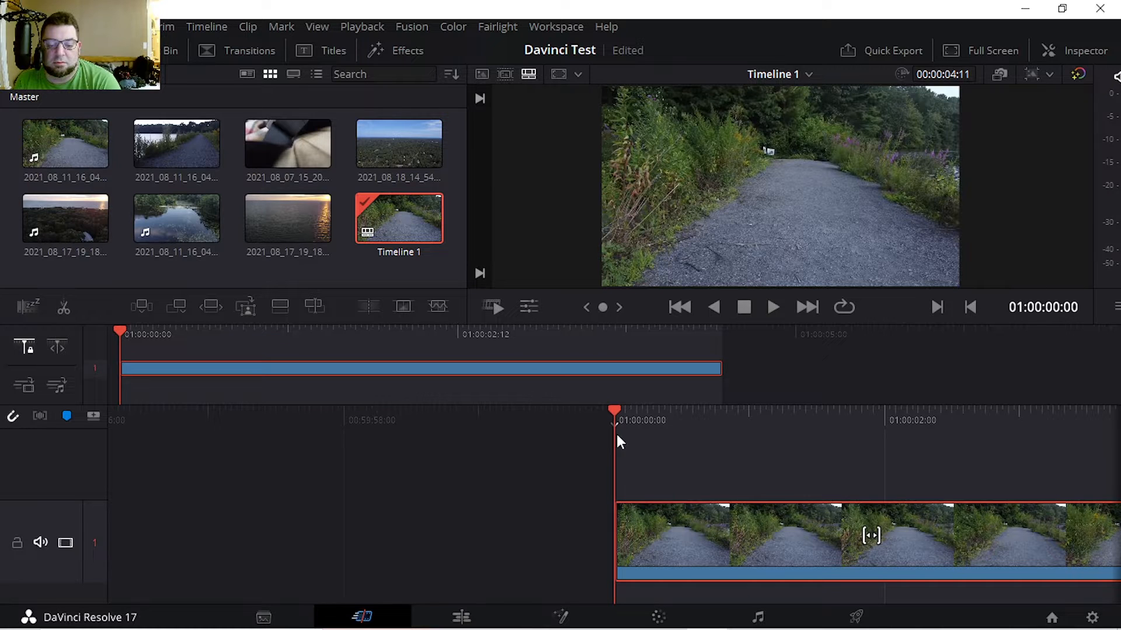
Step: Play the gravel-path clip through to its end and return the playhead to the start of the timeline
drag(669, 454, 569, 446)
drag(736, 519, 467, 534)
click(640, 456)
drag(333, 506, 271, 493)
drag(118, 327, 115, 395)
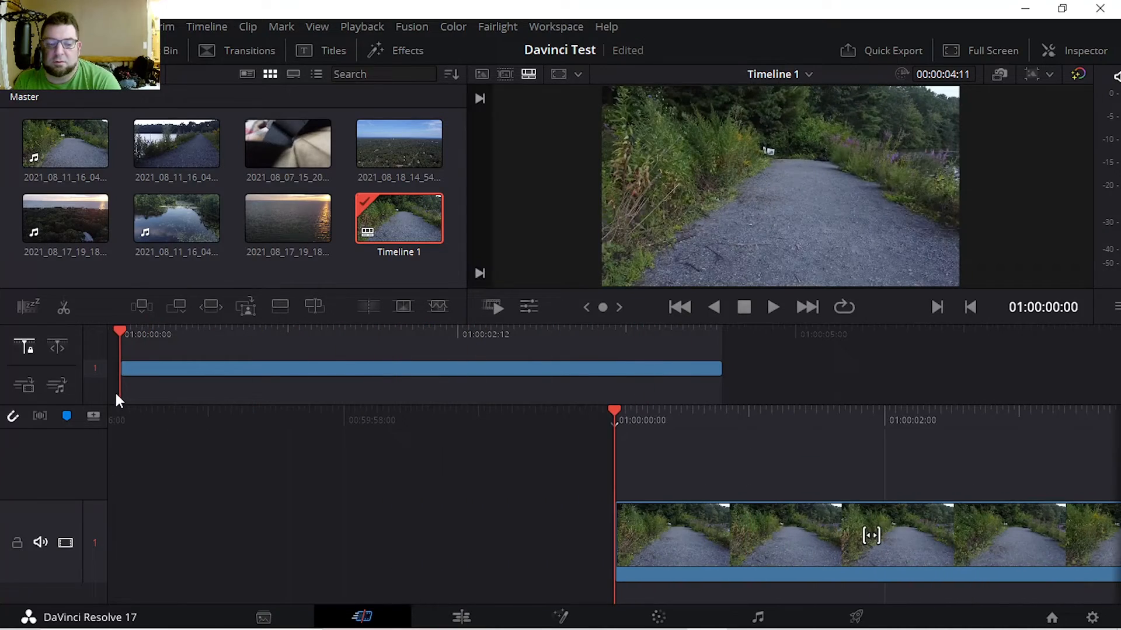
key(space)
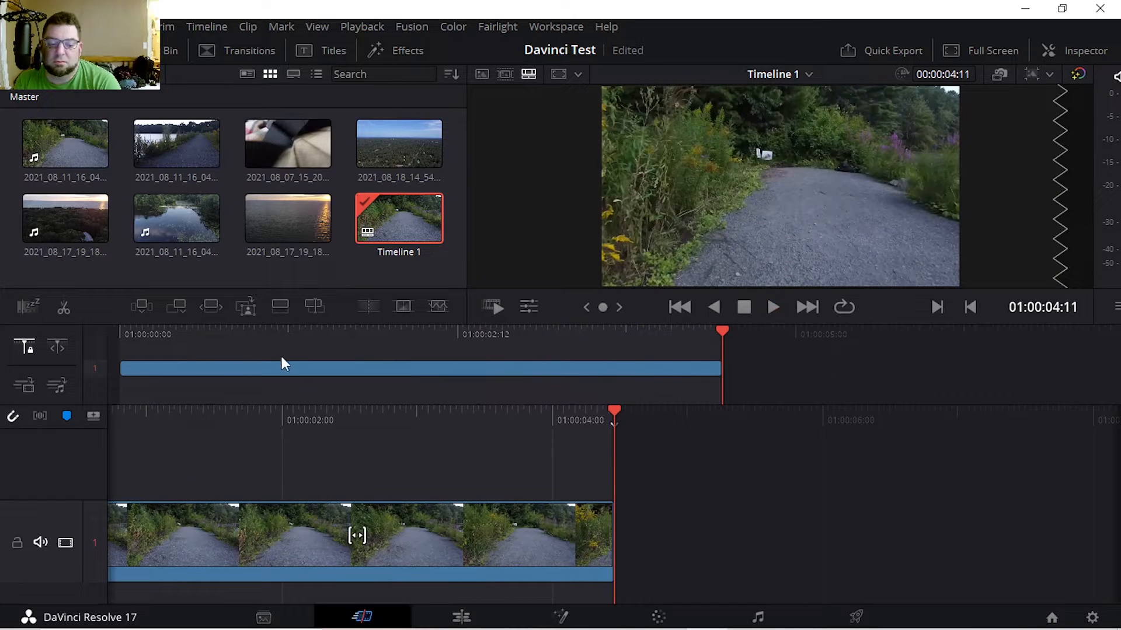
drag(702, 346, 4, 364)
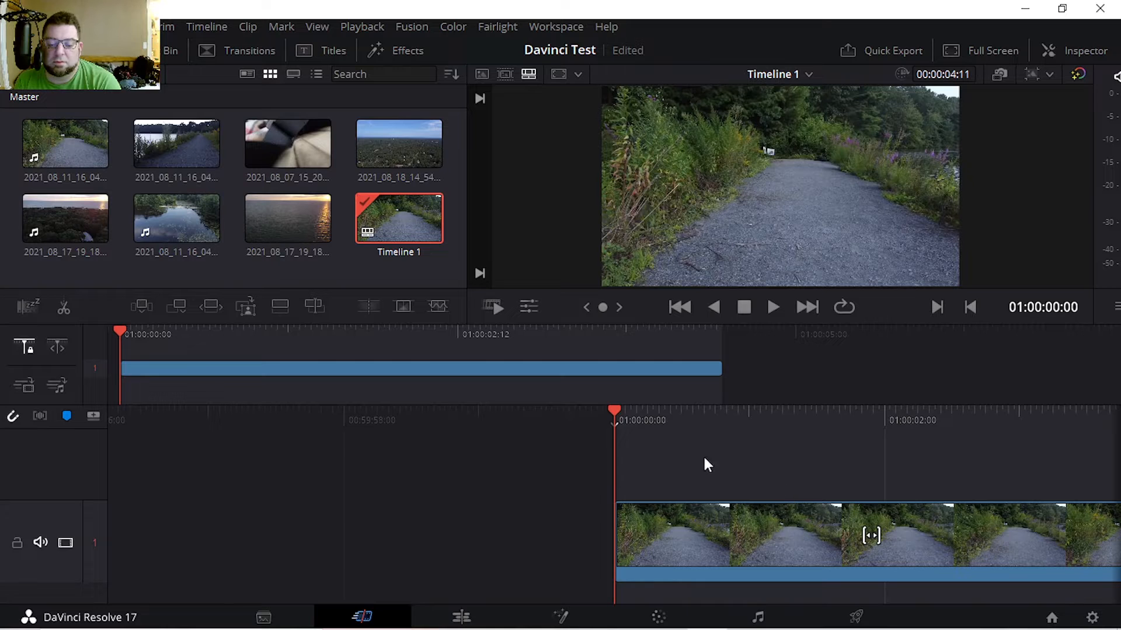
Step: Split the gravel-path clip on the timeline at 01:00:02:05
click(421, 368)
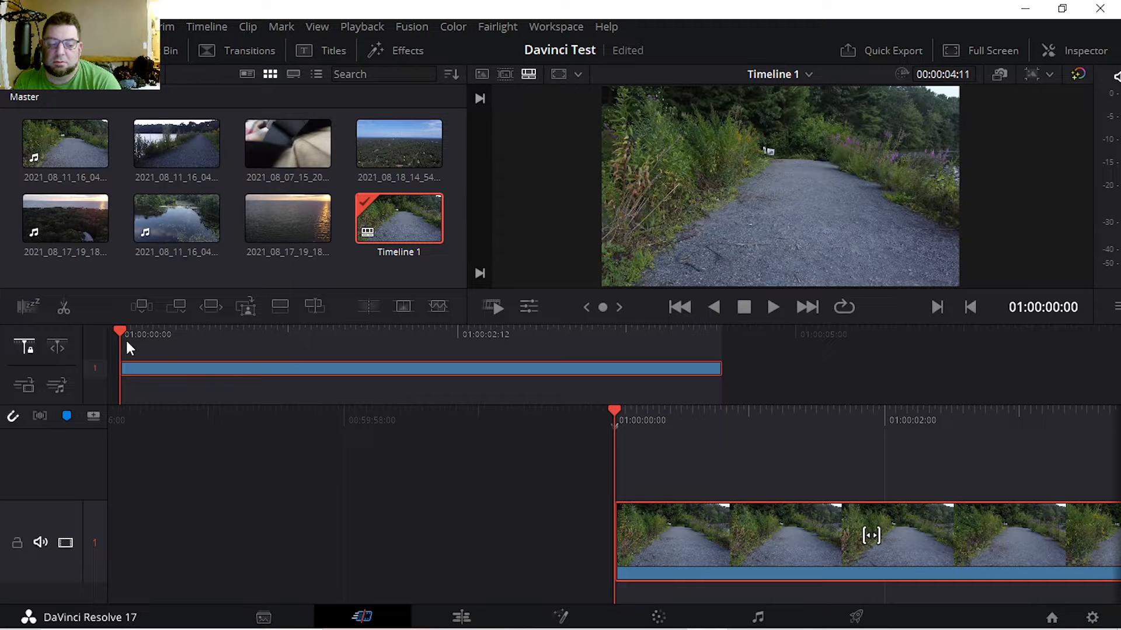
drag(122, 353, 425, 418)
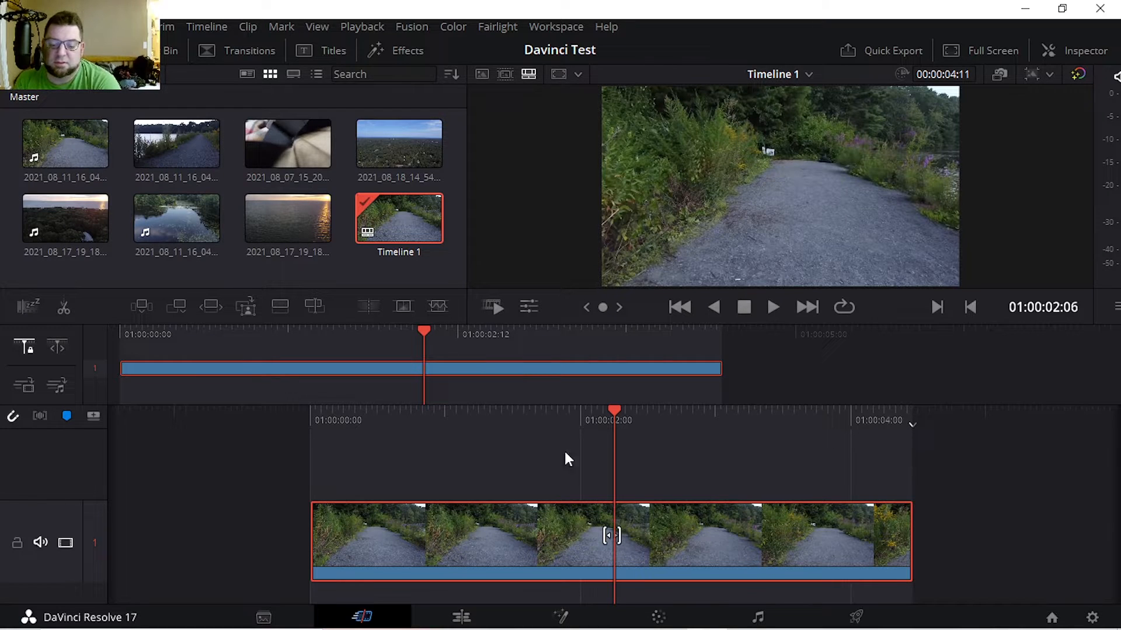
click(166, 27)
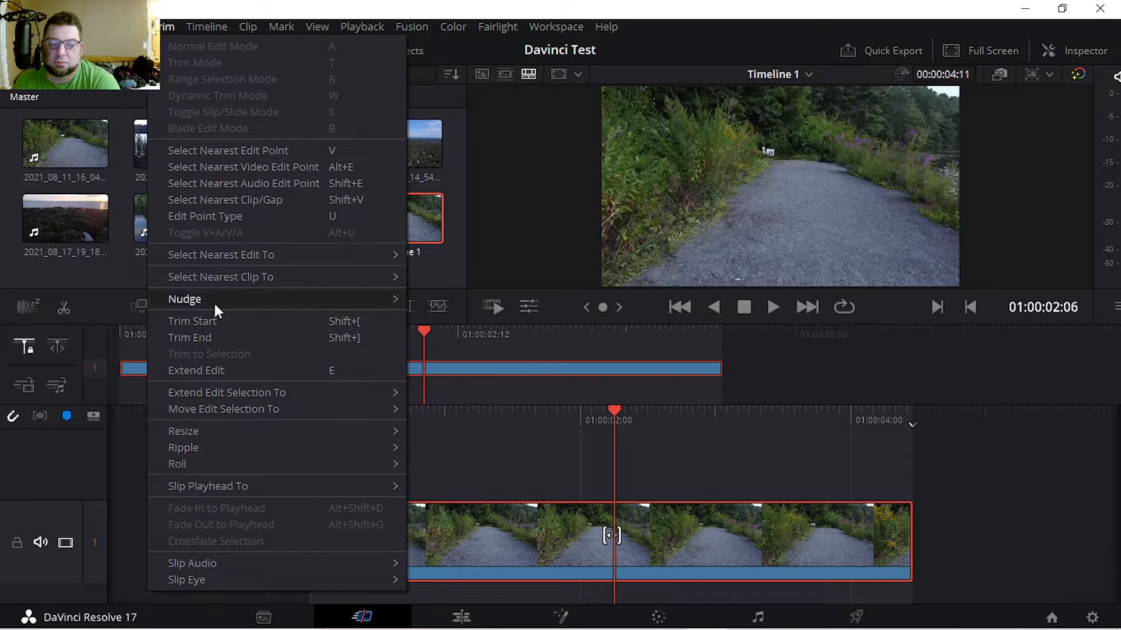
click(599, 513)
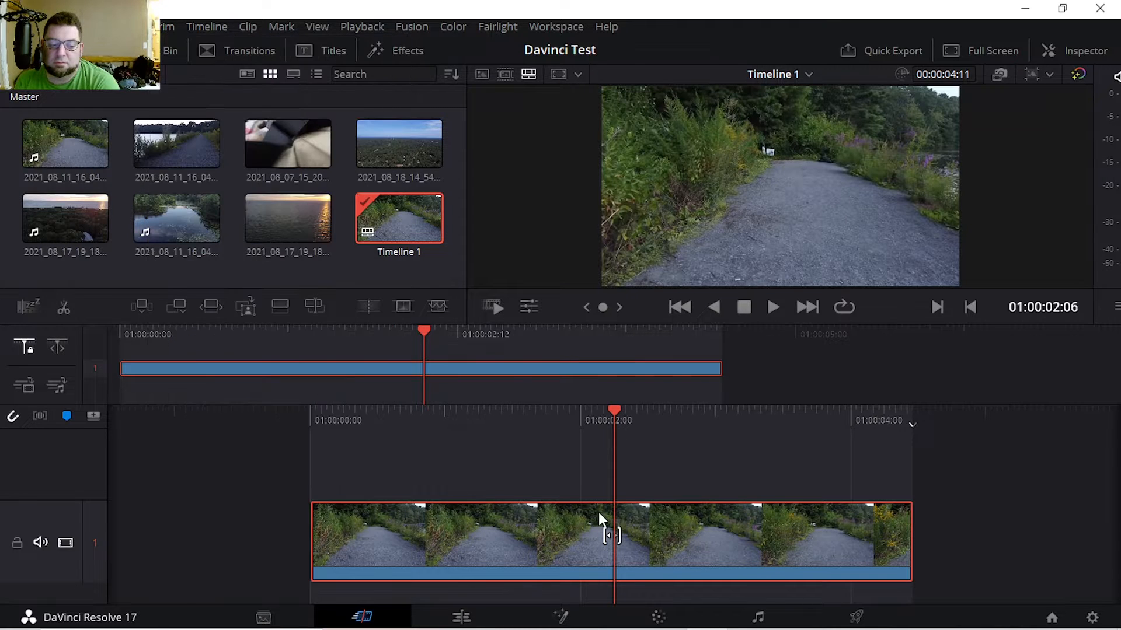
drag(438, 381, 423, 374)
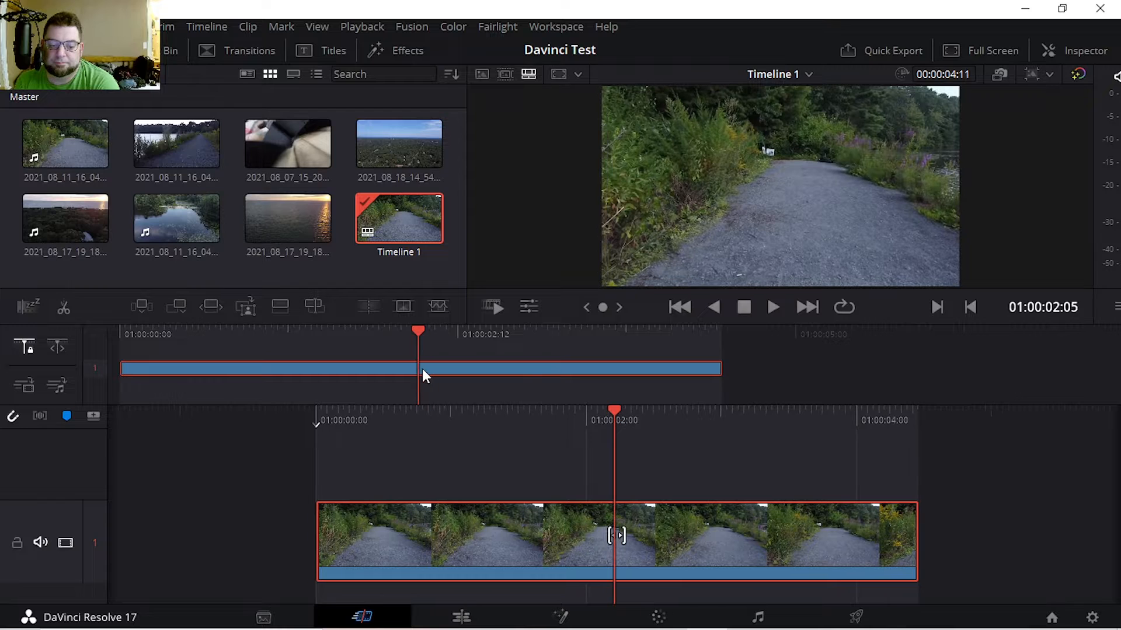
click(66, 309)
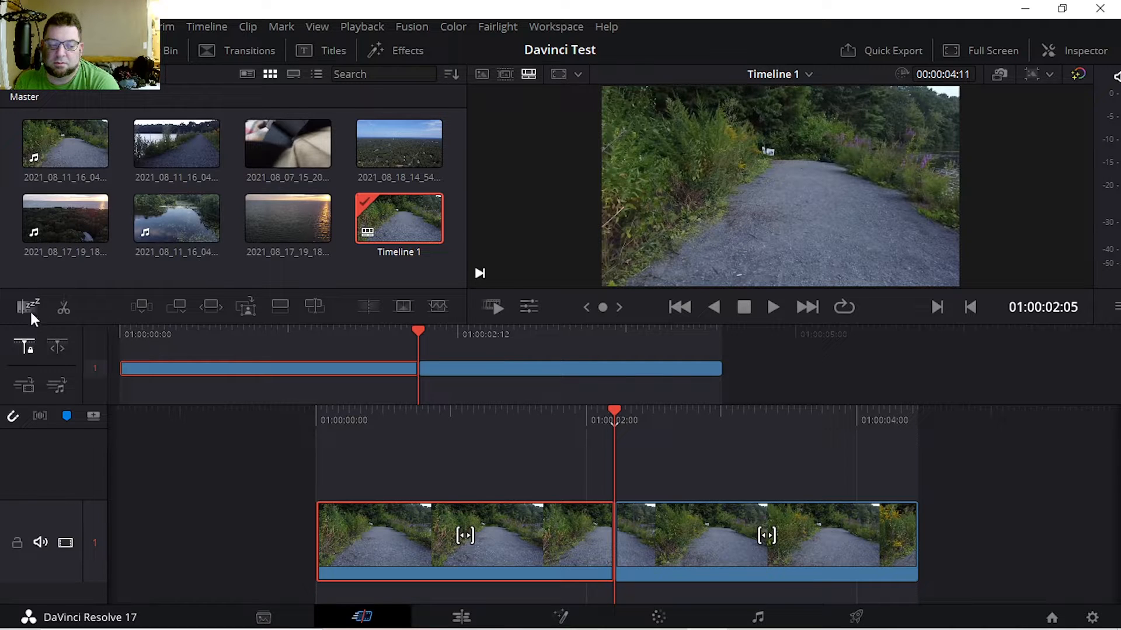
Step: Insert the 2021_08_07_15_20_11_Cache.mp4 clip from the media pool between the two halves of the split gravel-path clip
drag(611, 407, 600, 455)
drag(750, 532, 942, 550)
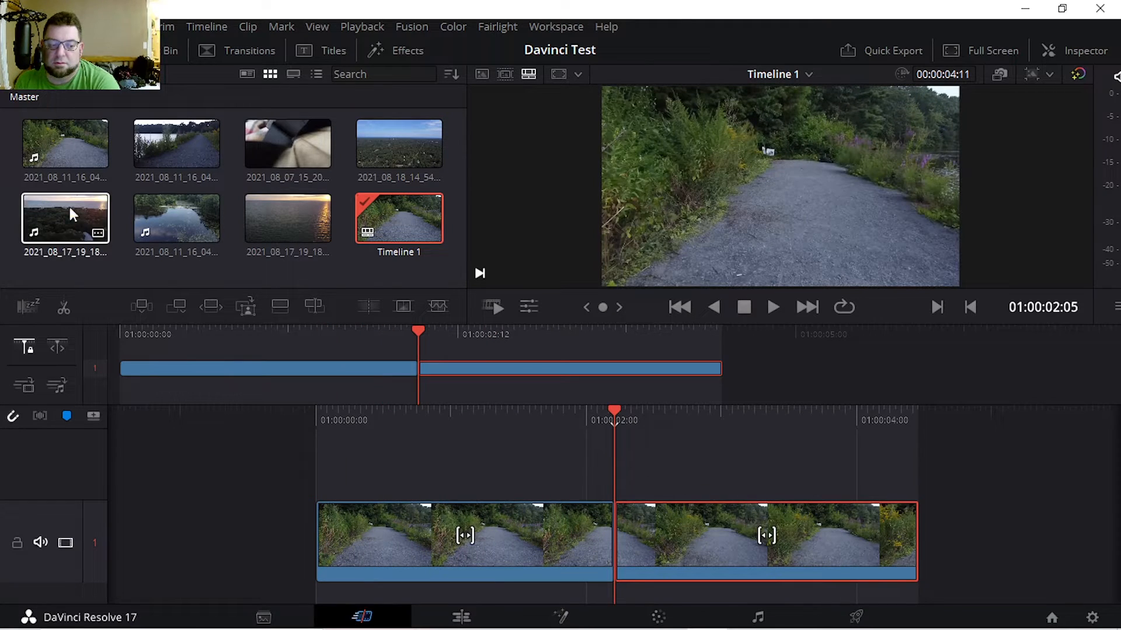
drag(170, 153, 283, 152)
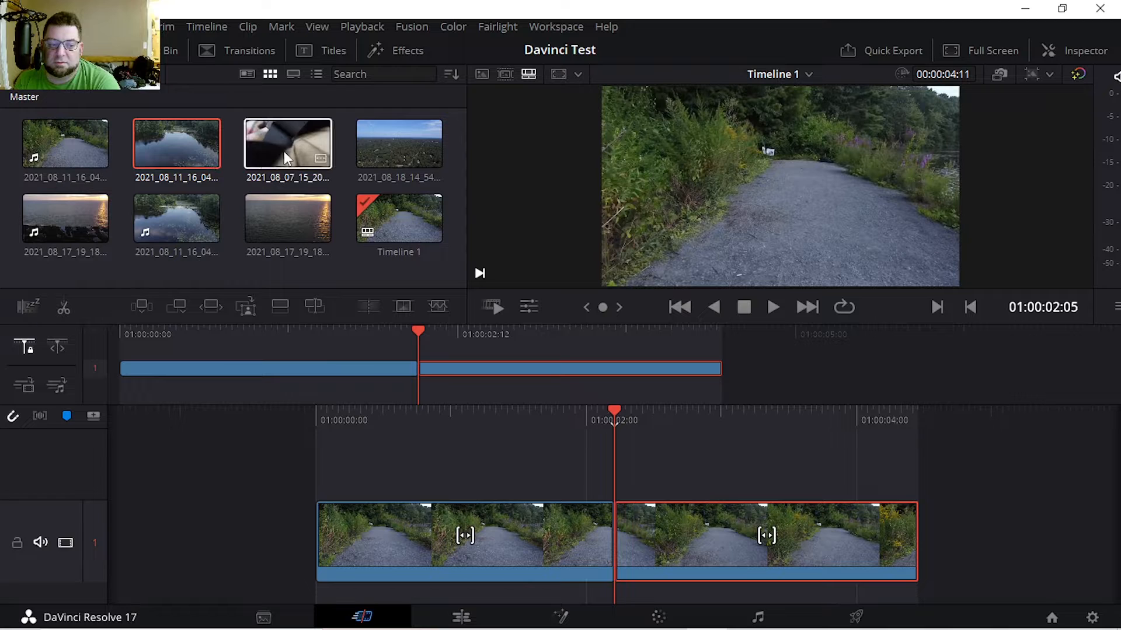
click(284, 149)
drag(617, 526, 617, 529)
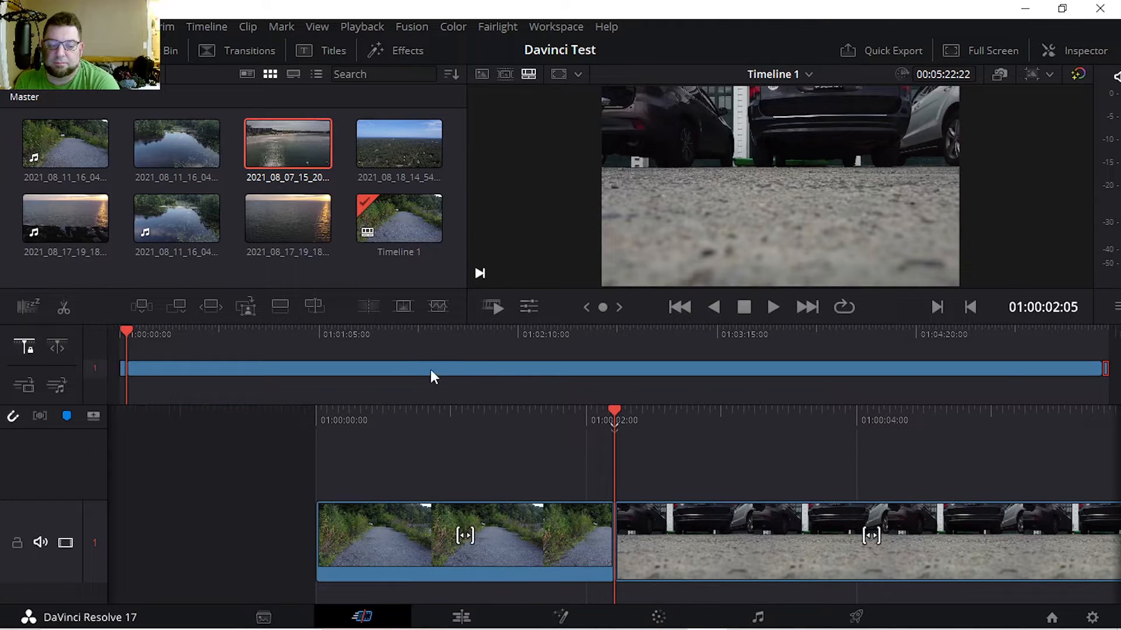
Step: Play the timeline from the start across the cut from the gravel path to the parked cars
key(Home)
drag(419, 394, 120, 382)
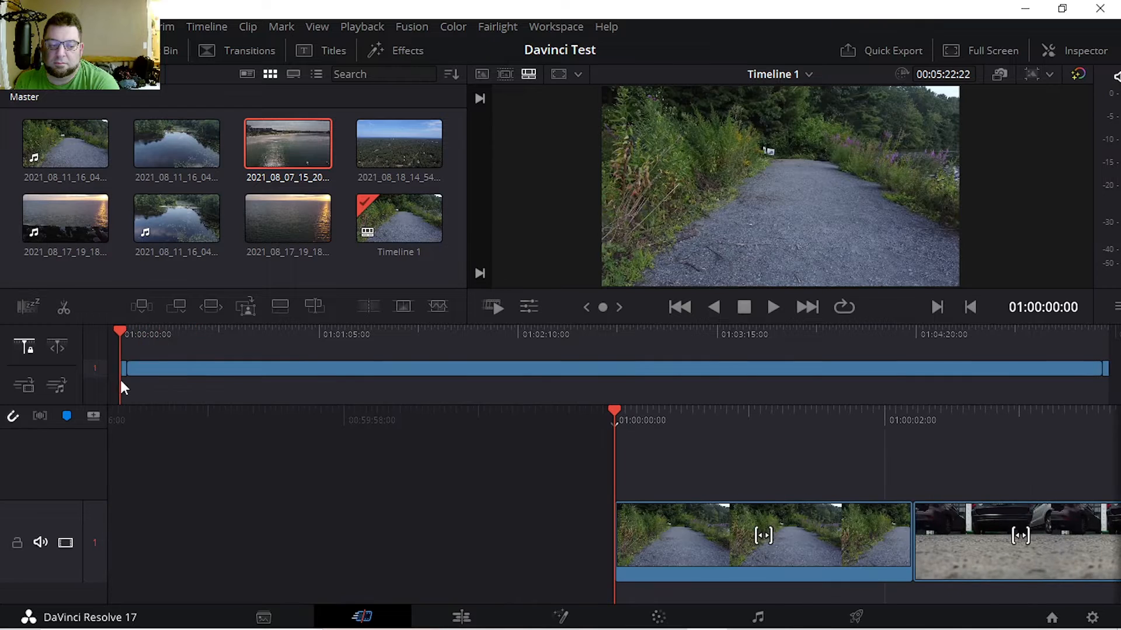
key(space)
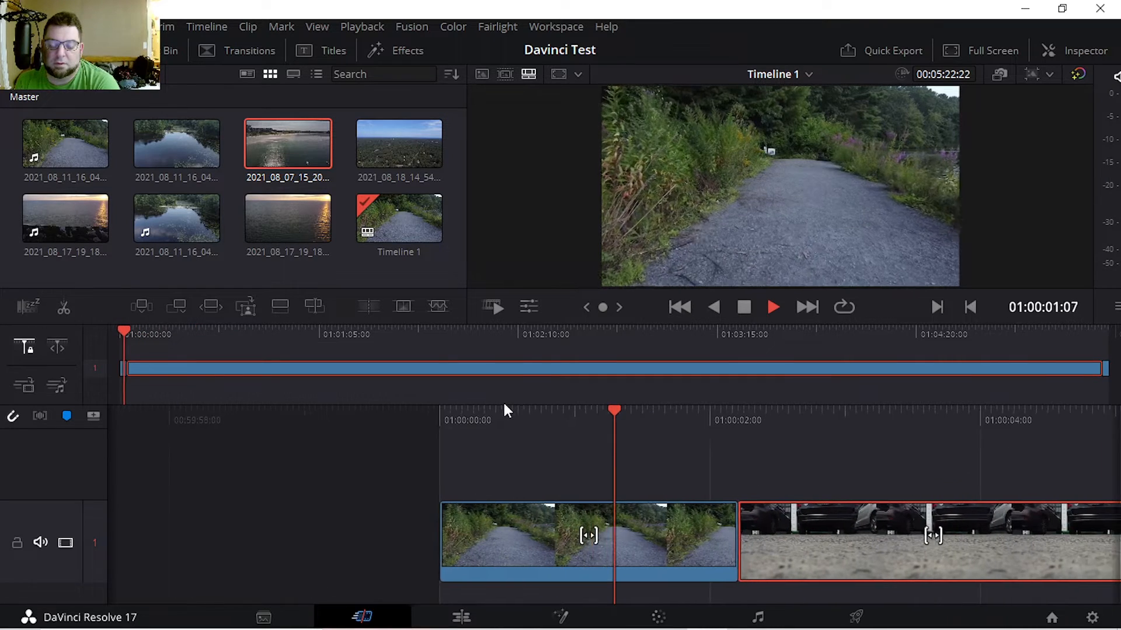
key(space)
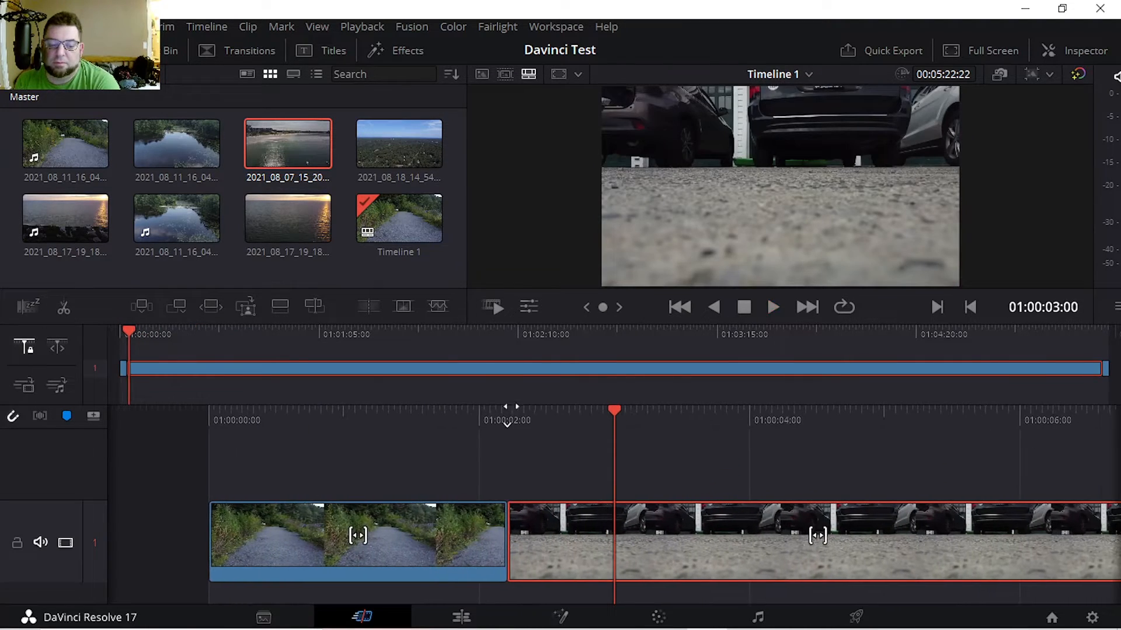
Step: Try to add a transition at the cut between the gravel-path and parked-cars clips and play across it from the start
click(506, 528)
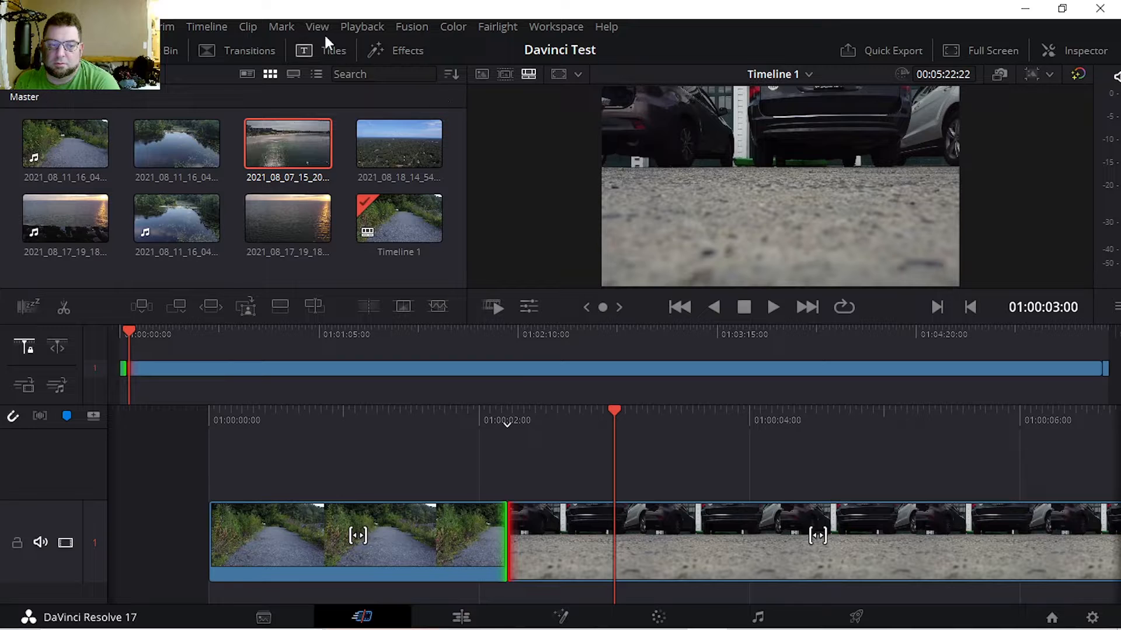
click(198, 26)
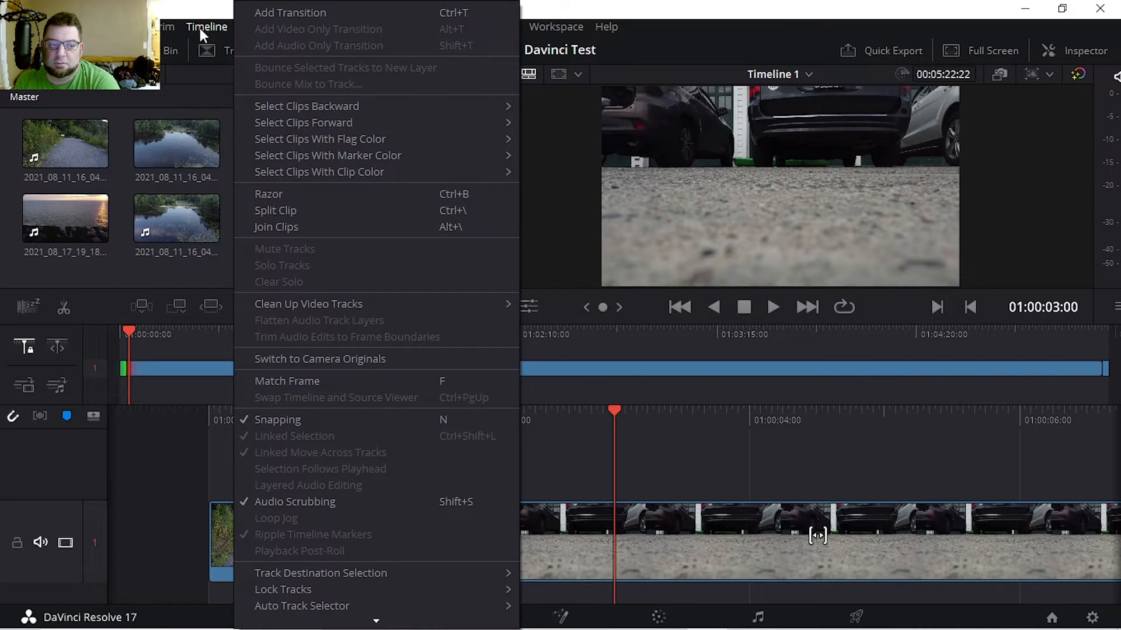
click(299, 18)
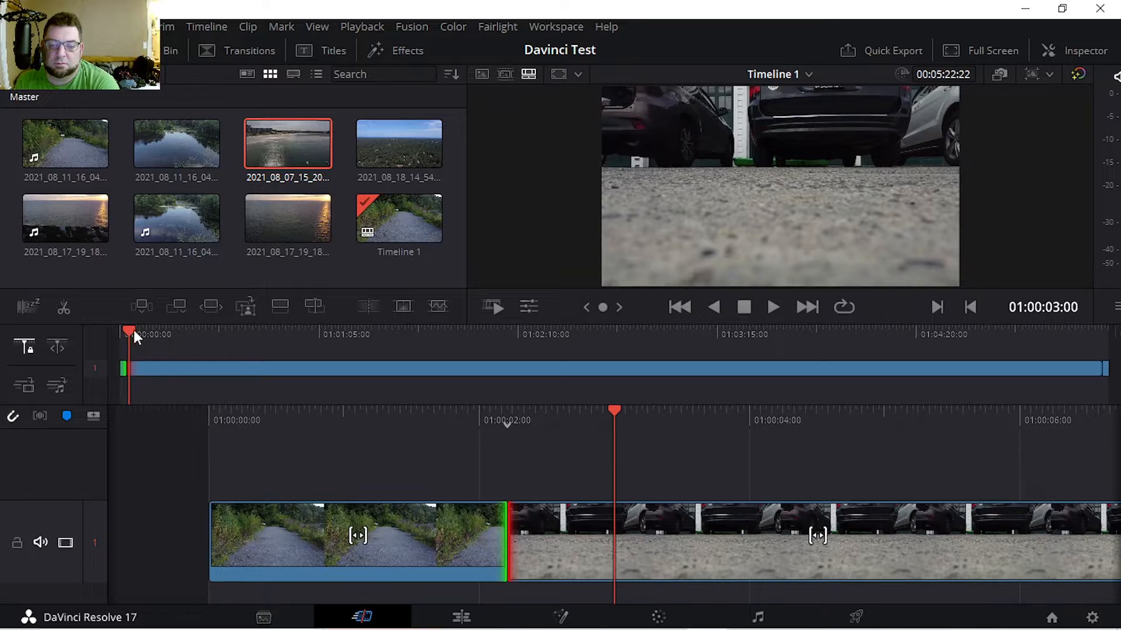
drag(132, 334, 120, 333)
key(space)
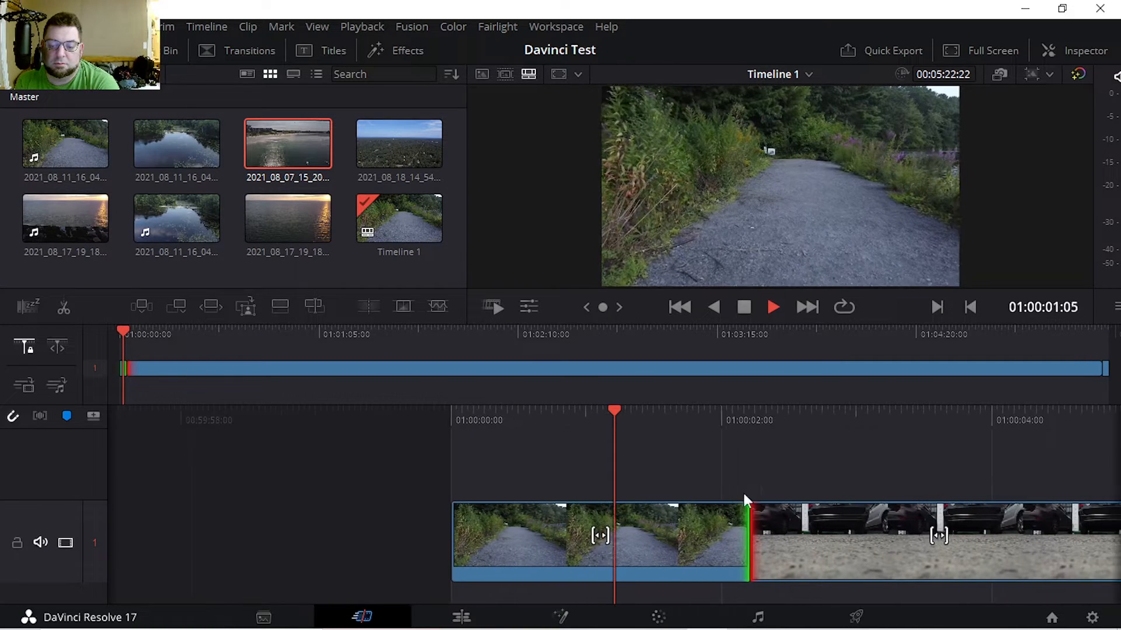
key(space)
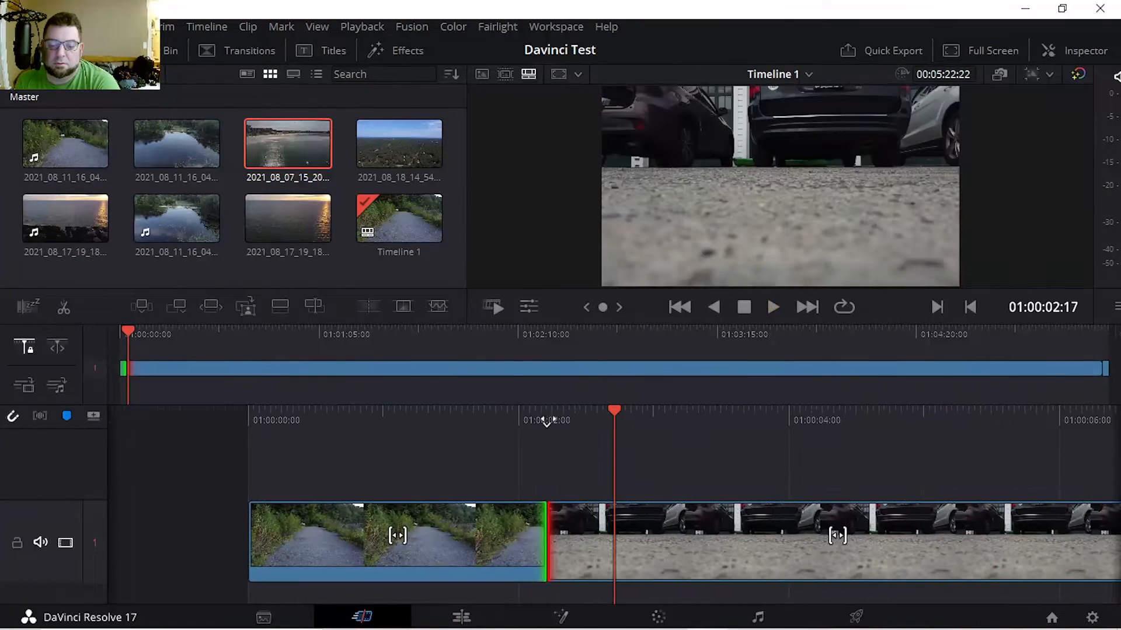
Step: Trim about 15 seconds off the parked-cars clip after the cut and review the timeline from the start
drag(611, 453, 529, 457)
drag(560, 522, 587, 533)
drag(591, 467, 534, 471)
drag(677, 538, 1109, 546)
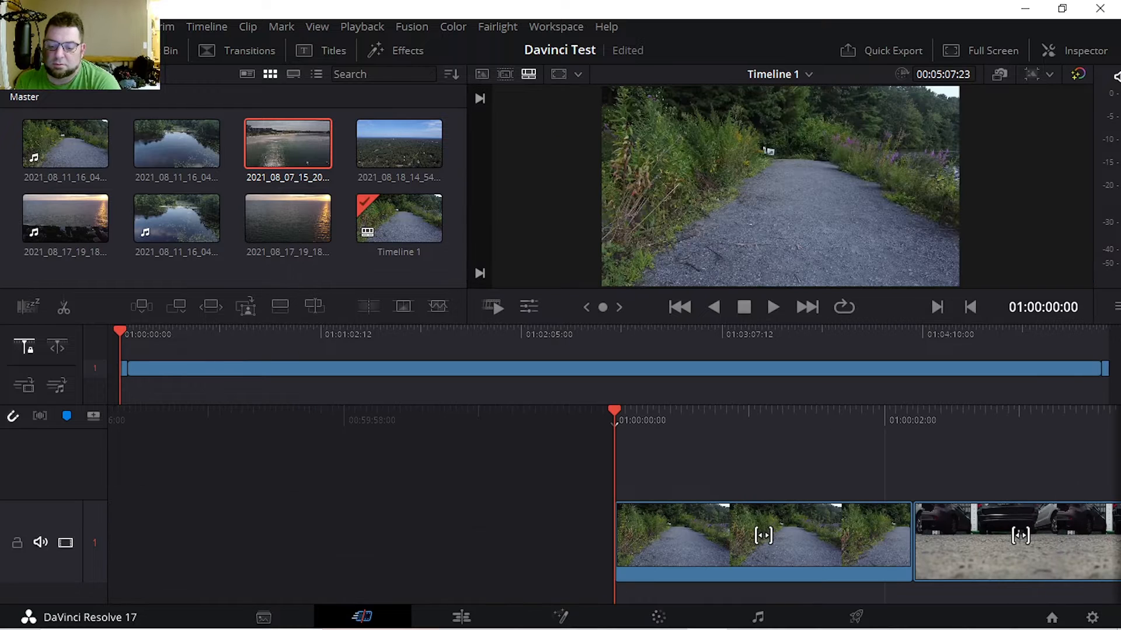
drag(121, 333, 717, 450)
key(space)
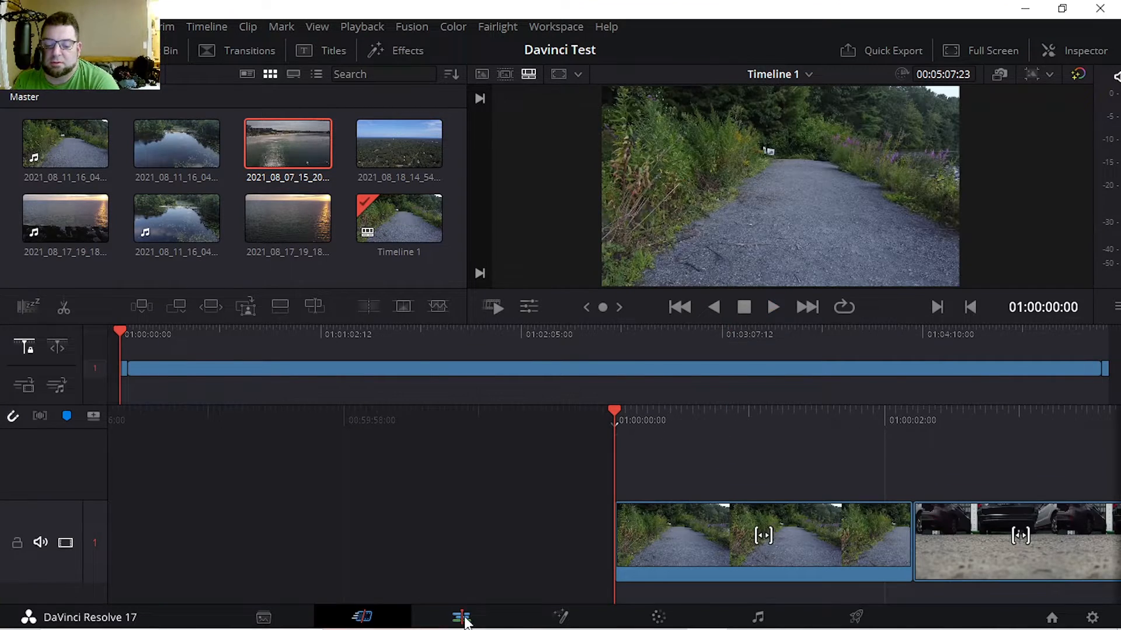
Step: Switch to the Edit page, scrub Timeline 1 to 01:00:18:14 and select the parked-cars clip on the Video 1 track
click(462, 618)
drag(527, 379, 779, 513)
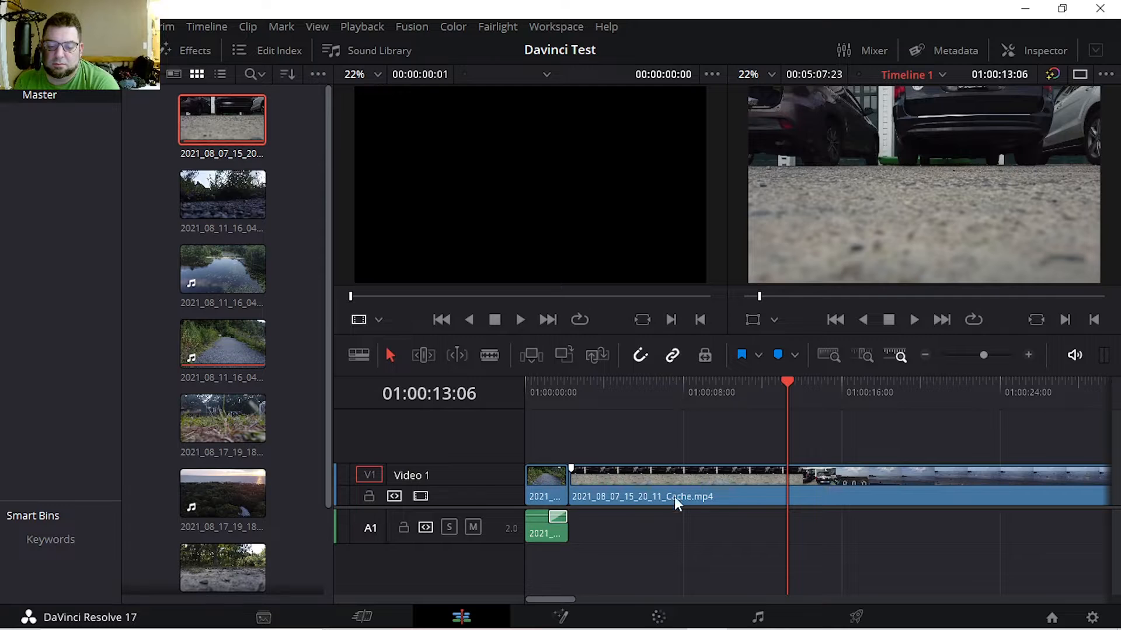
drag(788, 396, 893, 394)
click(555, 531)
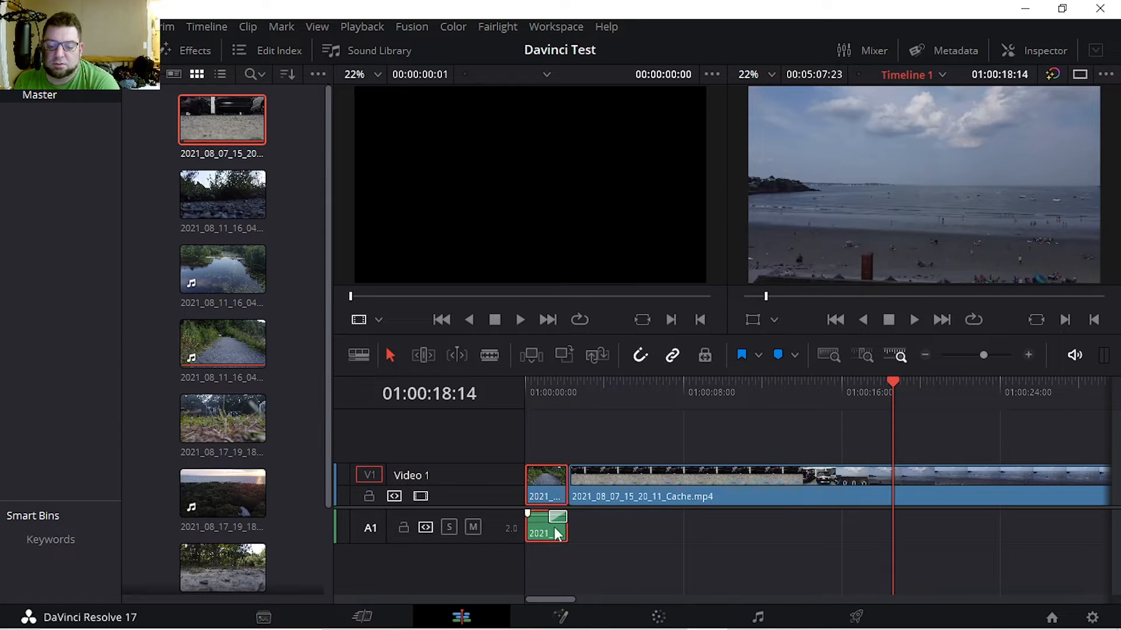
drag(558, 454, 562, 555)
drag(615, 492, 610, 518)
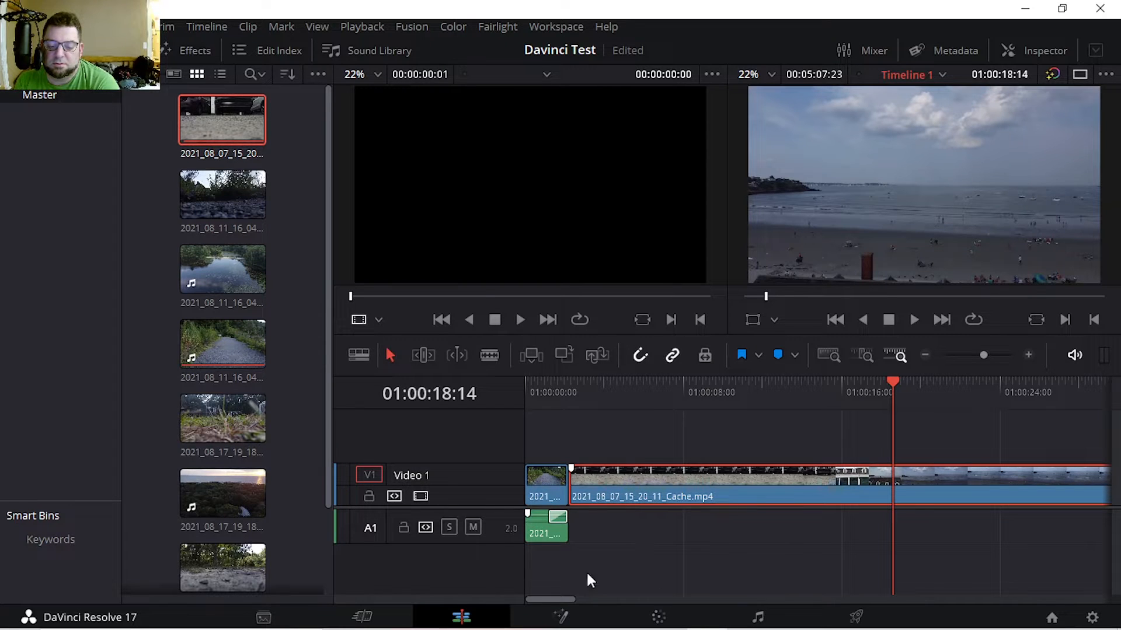
Step: Add a second stereo audio track and a second video track to Timeline 1
right_click(477, 565)
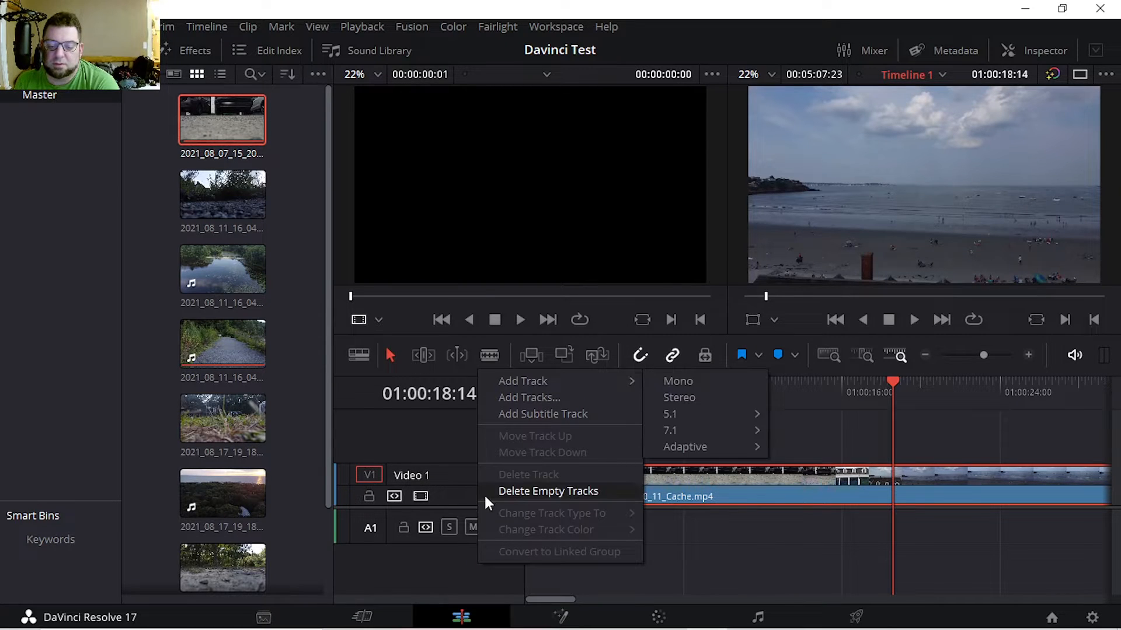
mouse_move(591, 376)
click(685, 390)
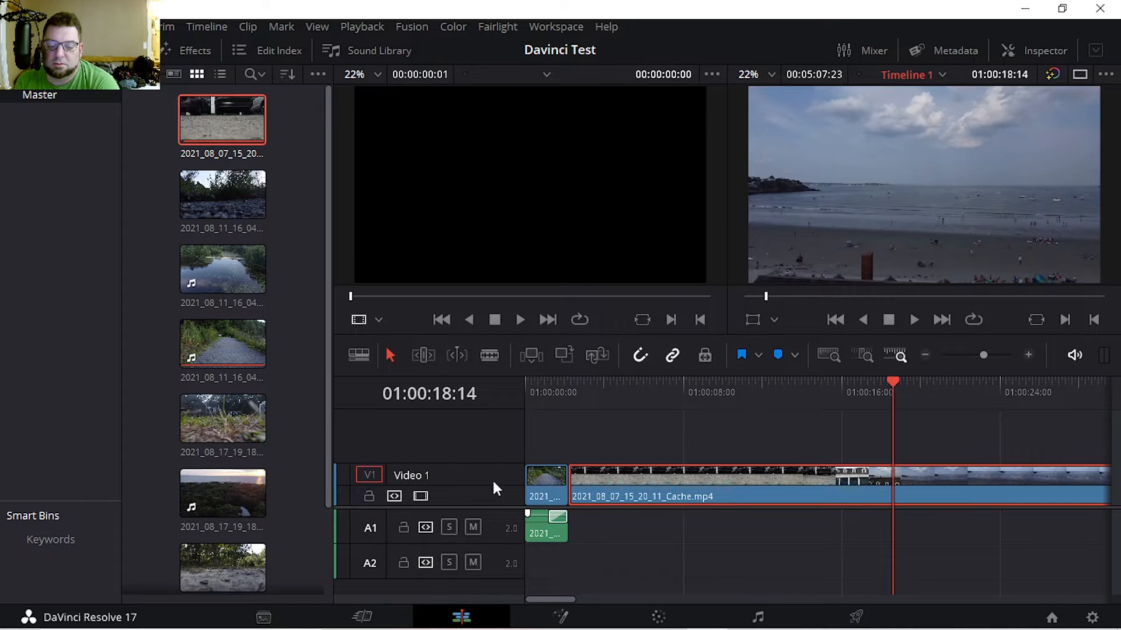
right_click(421, 435)
click(467, 438)
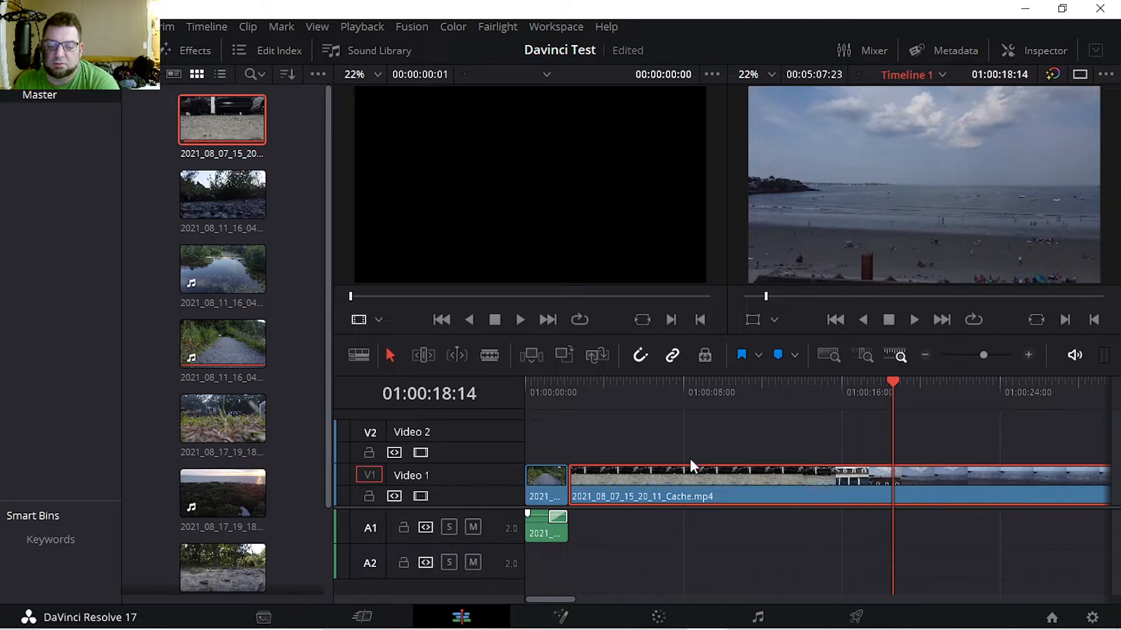
Step: Move the parked-cars clip up to Video 2 so it overlaps the end of the gravel-path clip, and return the playhead to 01:00:00:00
drag(597, 471, 593, 447)
click(548, 390)
drag(546, 402, 467, 395)
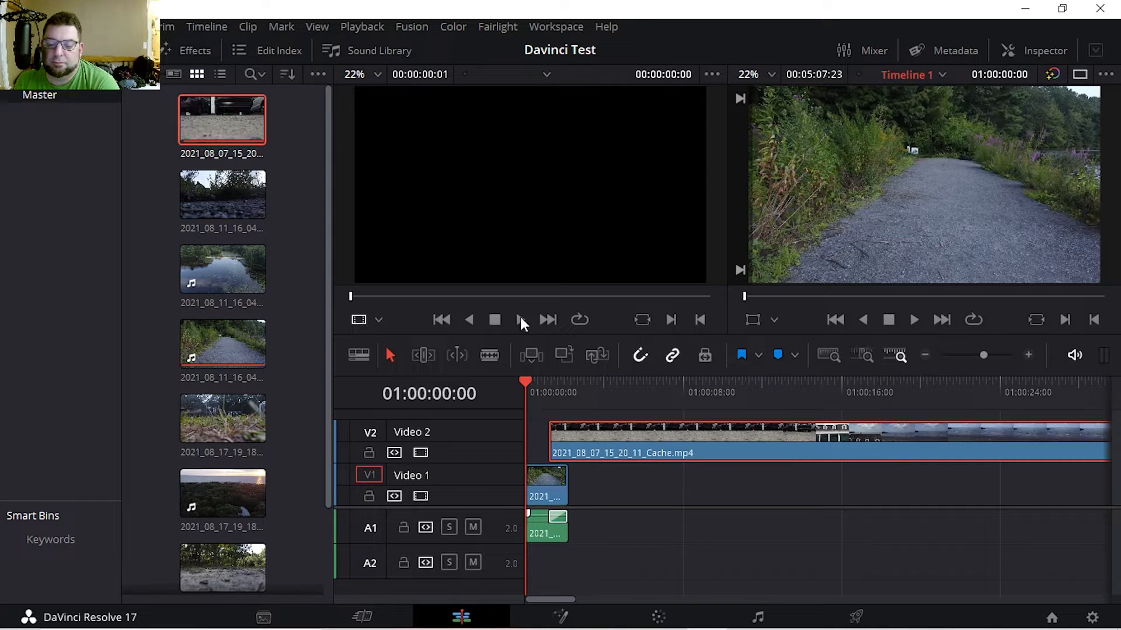
click(233, 200)
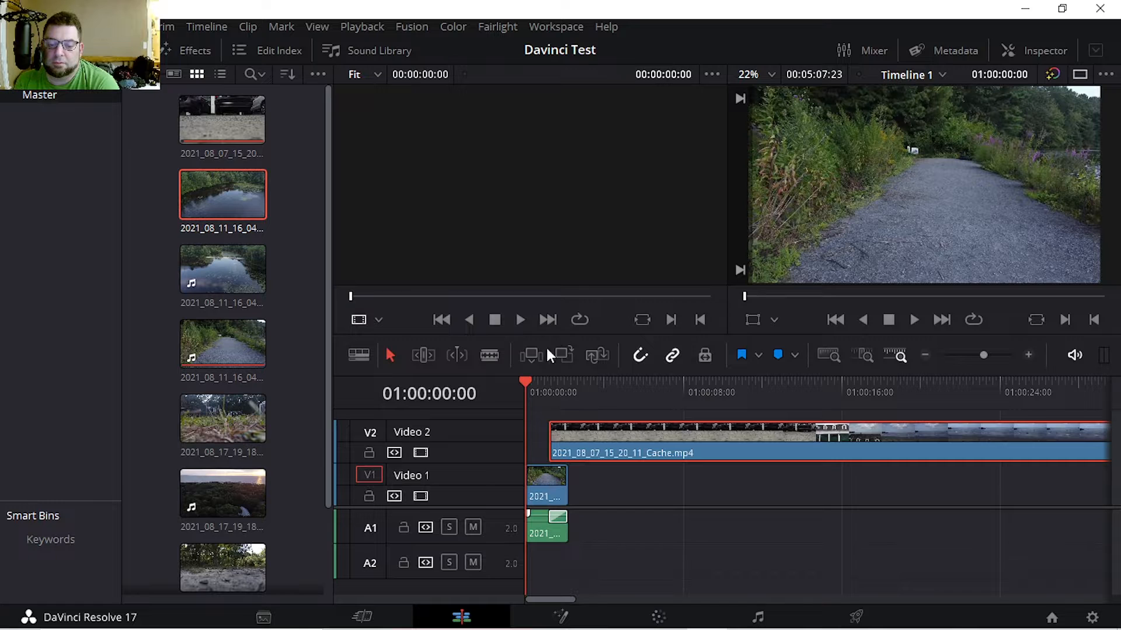
mouse_move(527, 387)
mouse_down()
mouse_move(653, 397)
mouse_move(626, 415)
mouse_move(525, 380)
mouse_up()
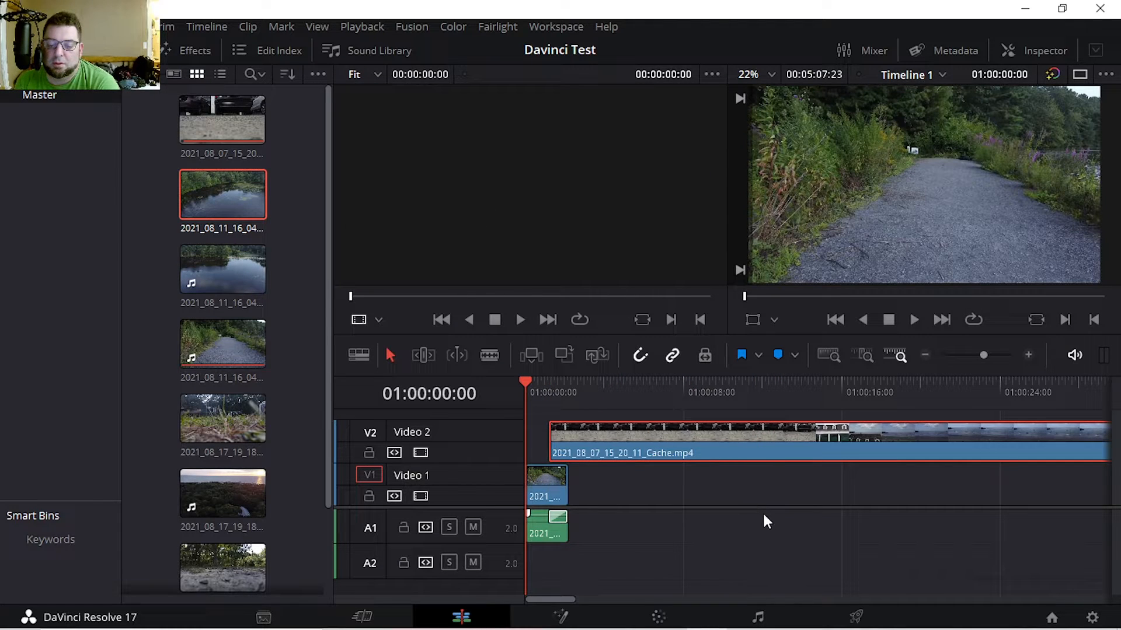
drag(569, 599, 445, 618)
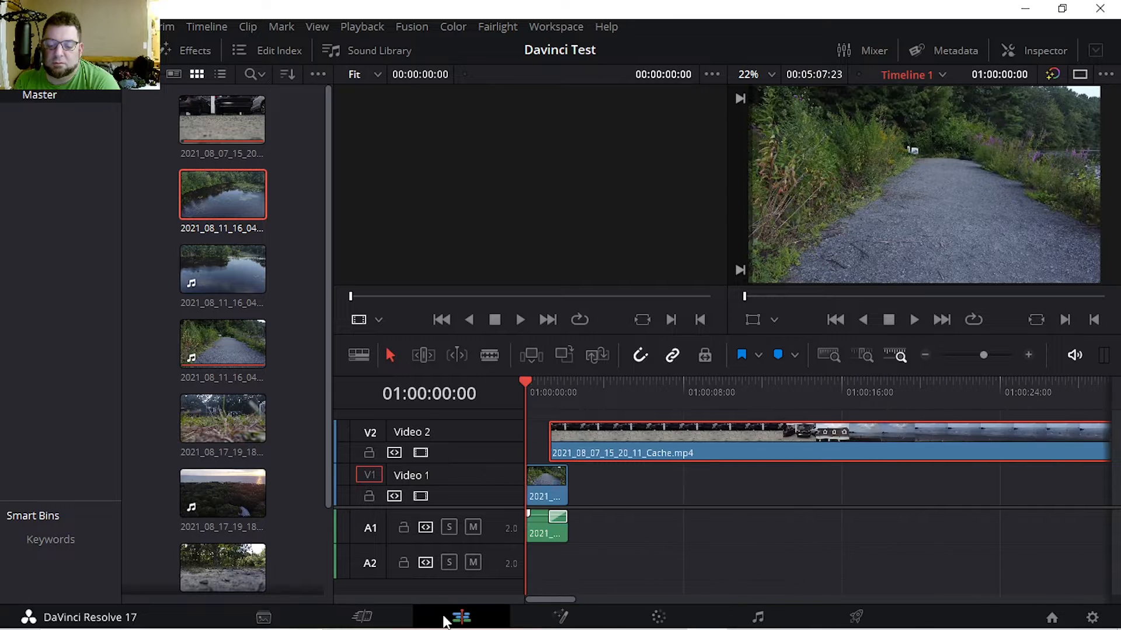
Step: Open the Fusion page for the gravel-path clip and expand the Source Color Space settings of MediaIn1
mouse_move(565, 627)
click(548, 621)
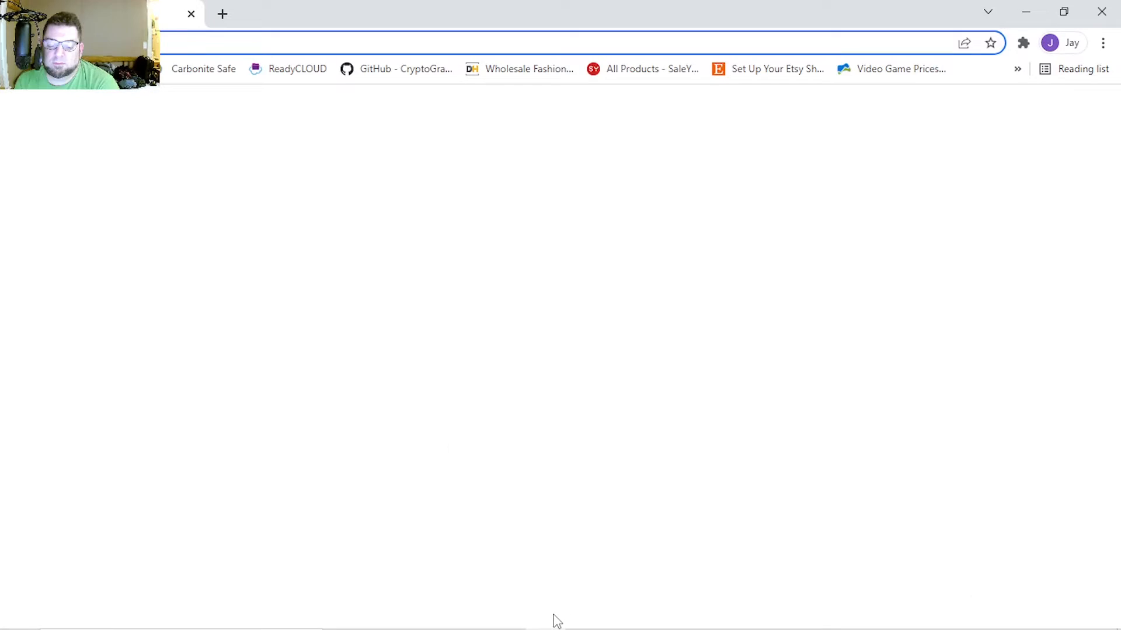
click(1102, 8)
click(566, 614)
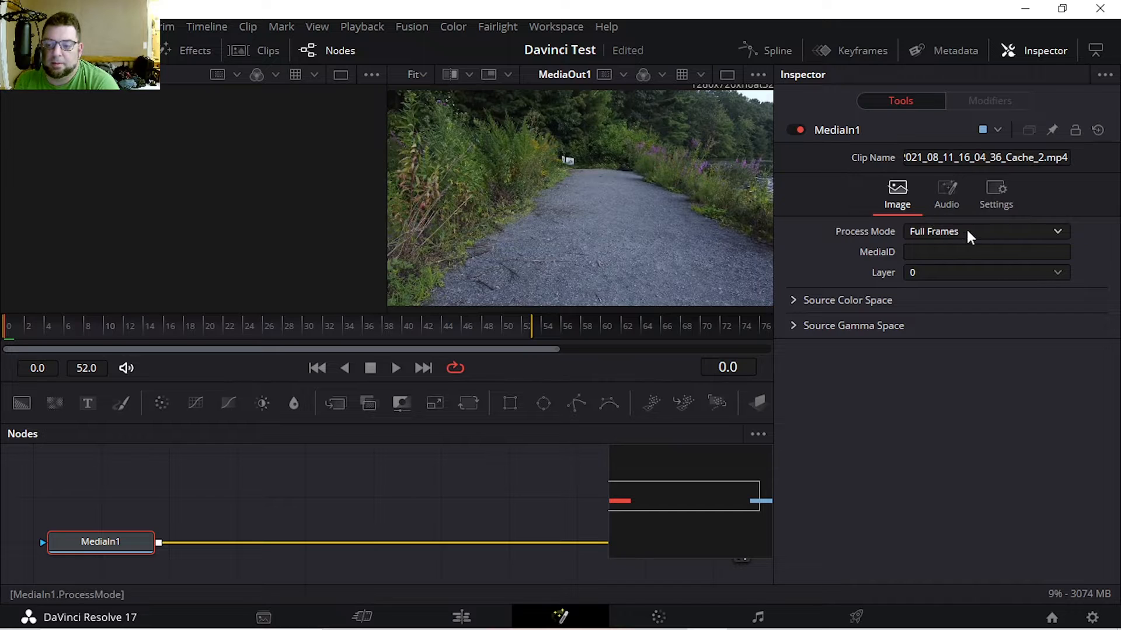
click(931, 300)
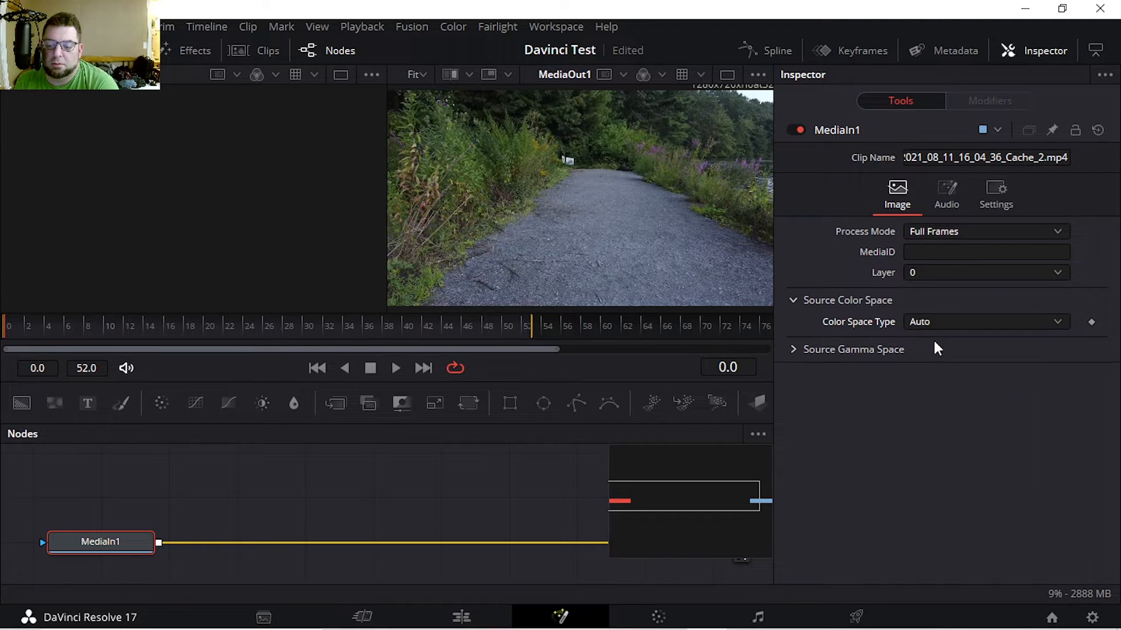
Step: Collapse the Source Gamma Space and Source Color Space settings of MediaIn1
click(794, 350)
click(794, 352)
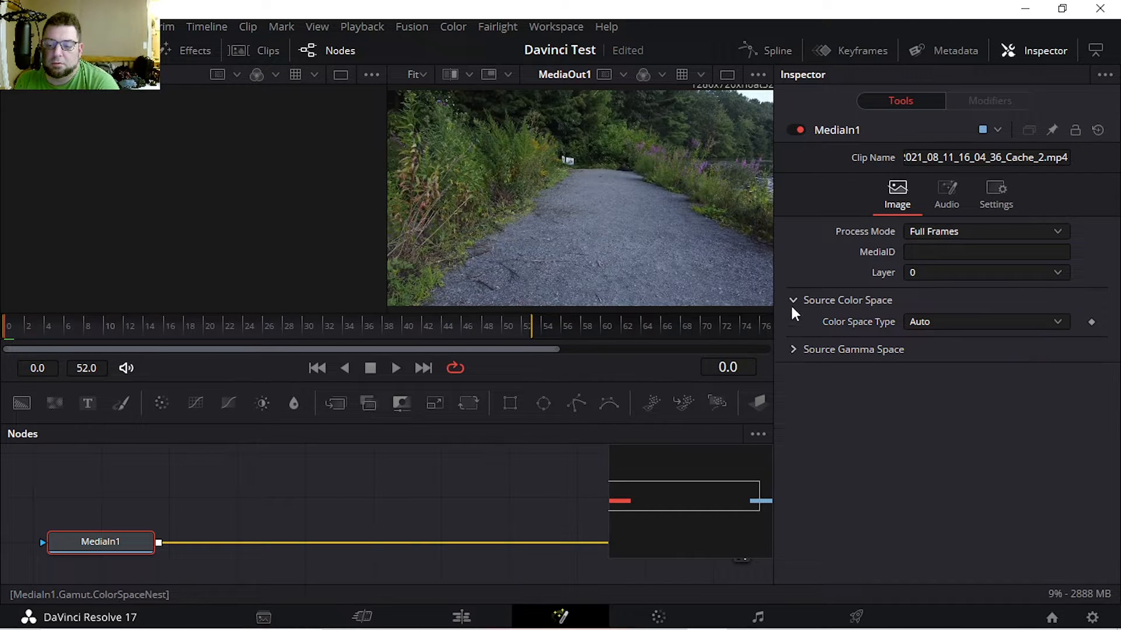
click(792, 299)
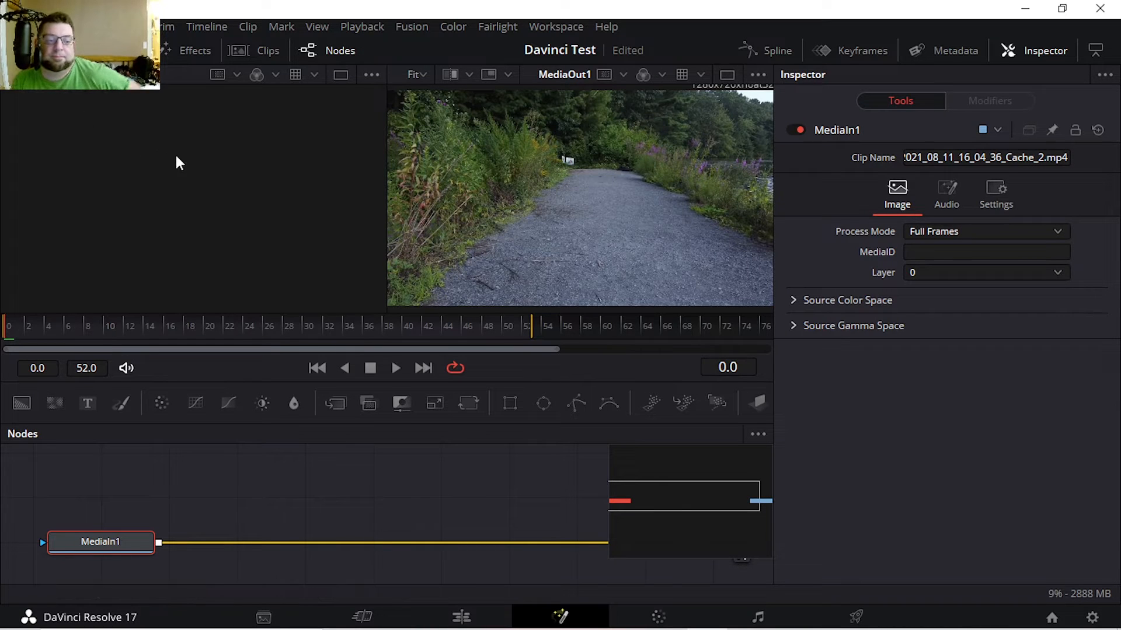
click(102, 26)
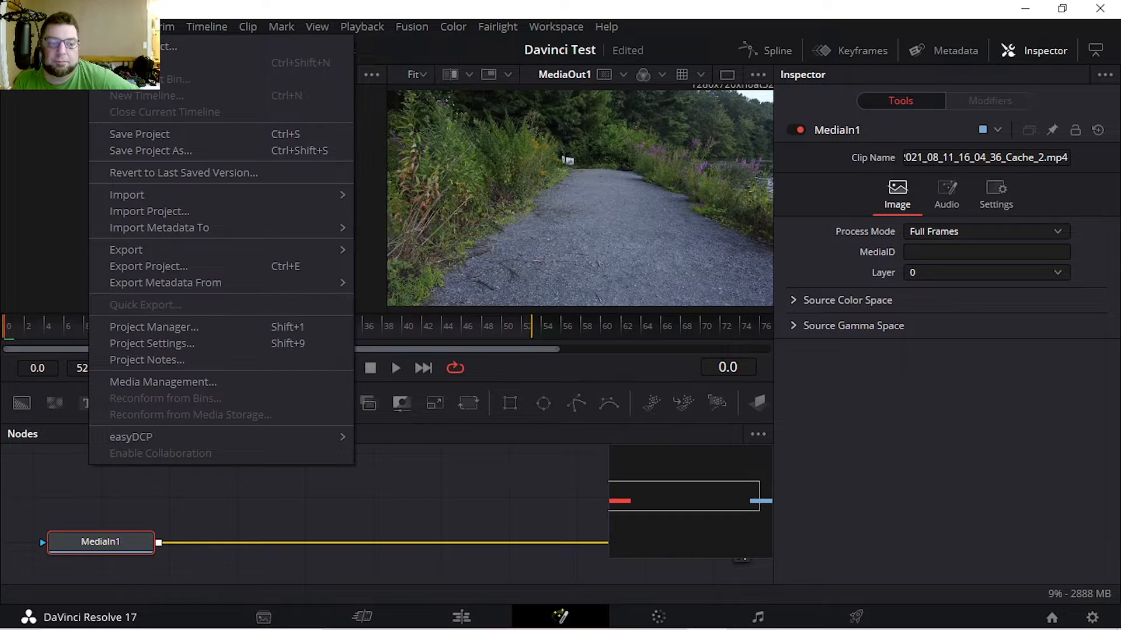
click(527, 174)
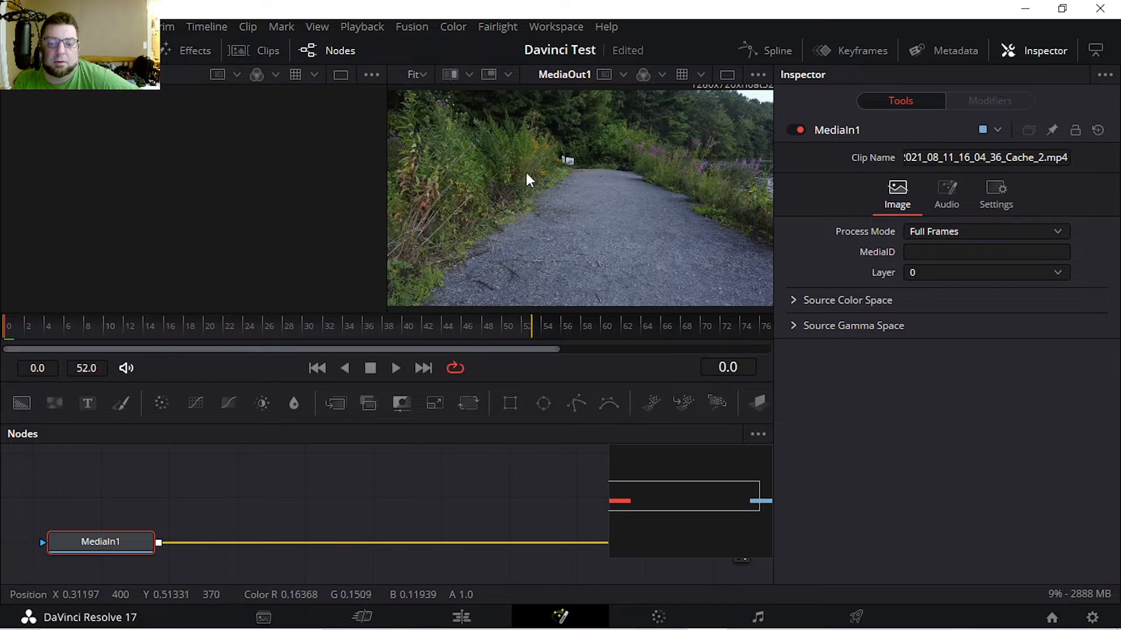
Step: Try the Red channel display in the MediaOut1 viewer and switch it back to Color
right_click(502, 139)
mouse_move(575, 149)
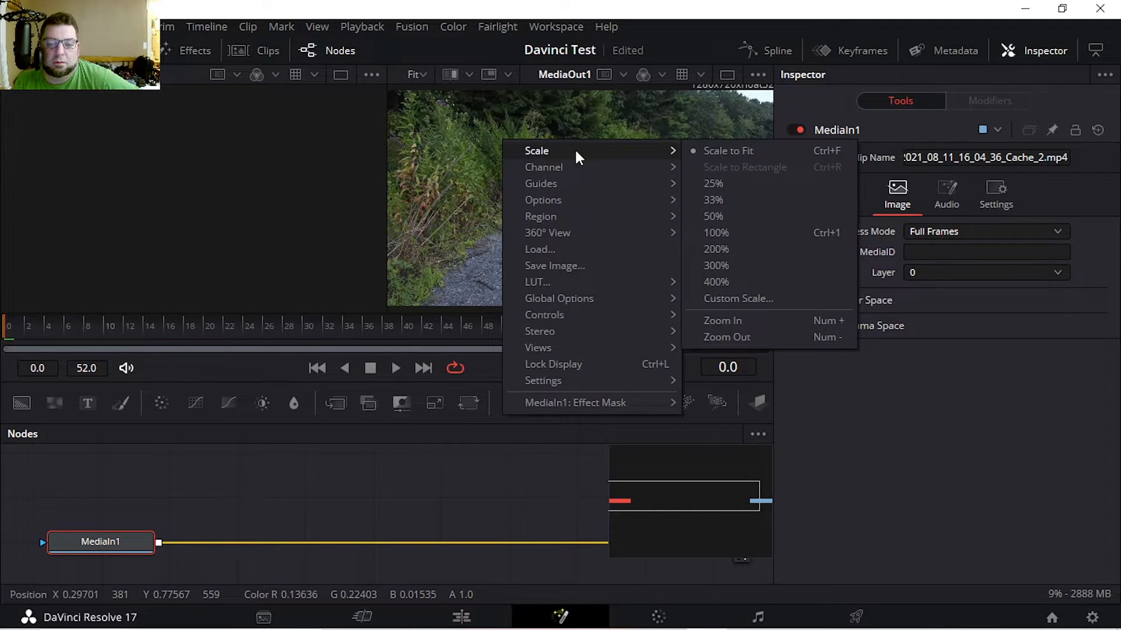
click(327, 138)
right_click(587, 157)
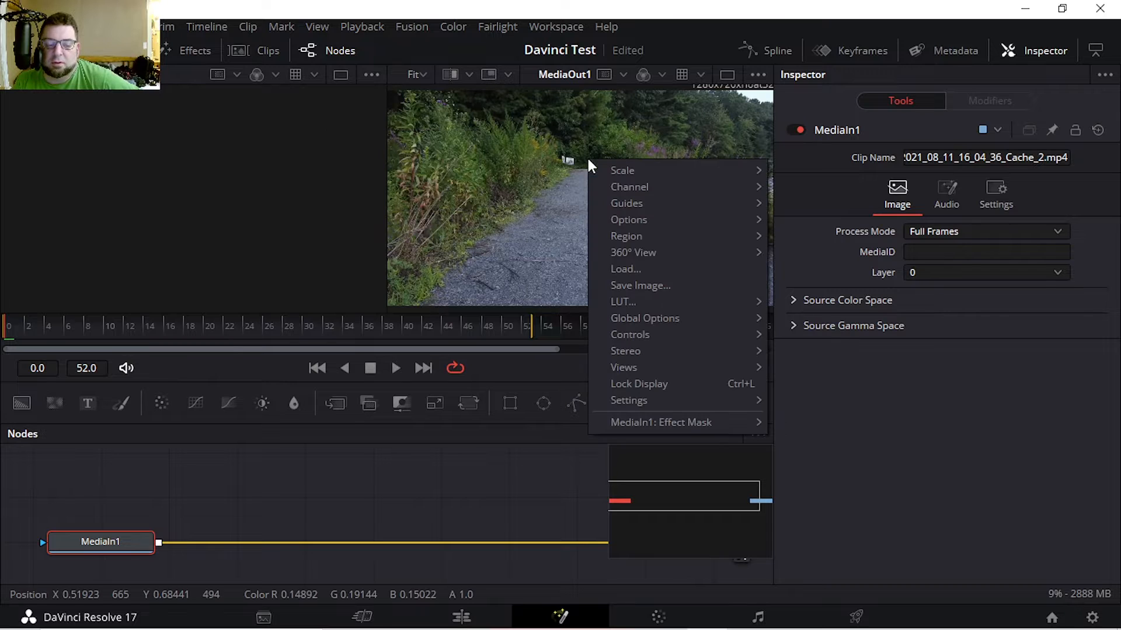
mouse_move(653, 172)
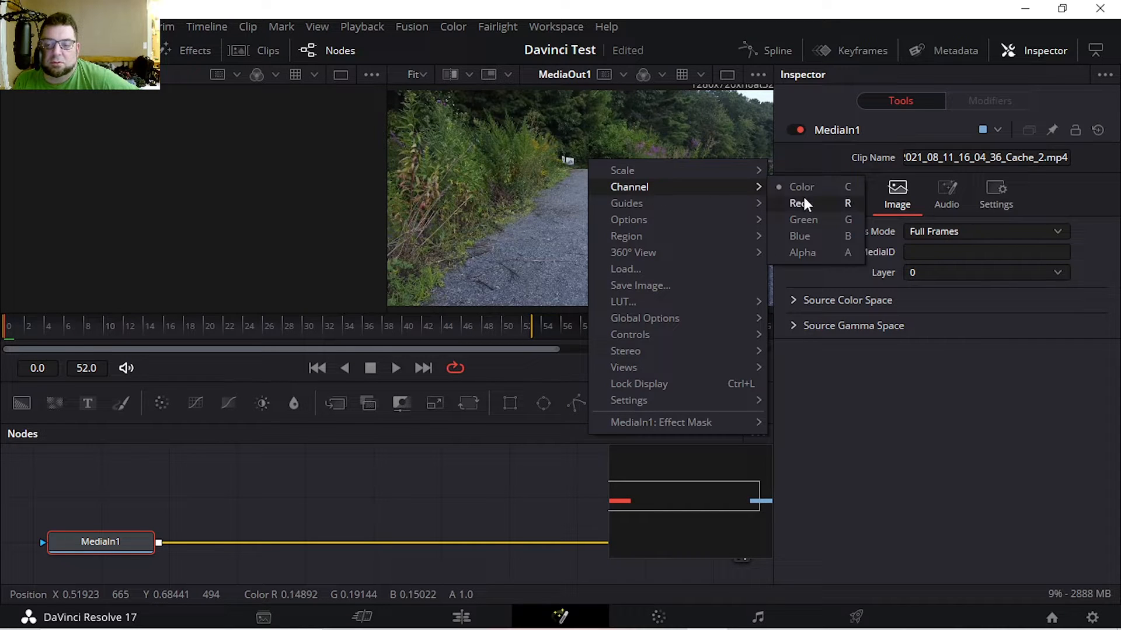
click(803, 199)
right_click(536, 155)
mouse_move(584, 178)
click(744, 181)
Step: Turn on the Alpha Overlay option in the MediaOut1 viewer and turn it off again
right_click(588, 192)
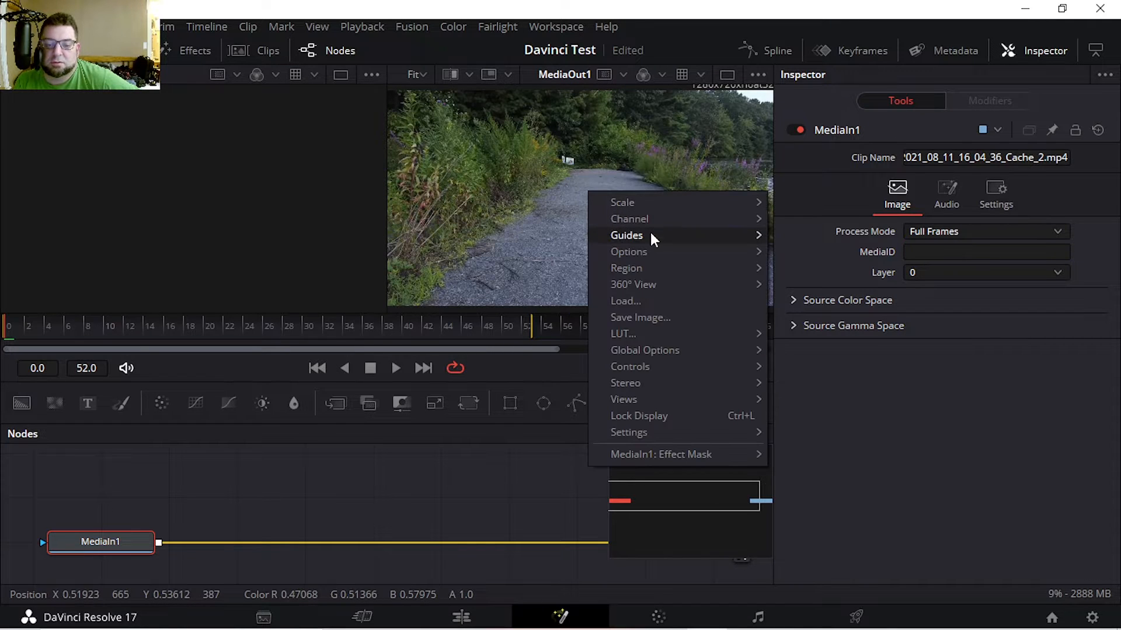
mouse_move(650, 232)
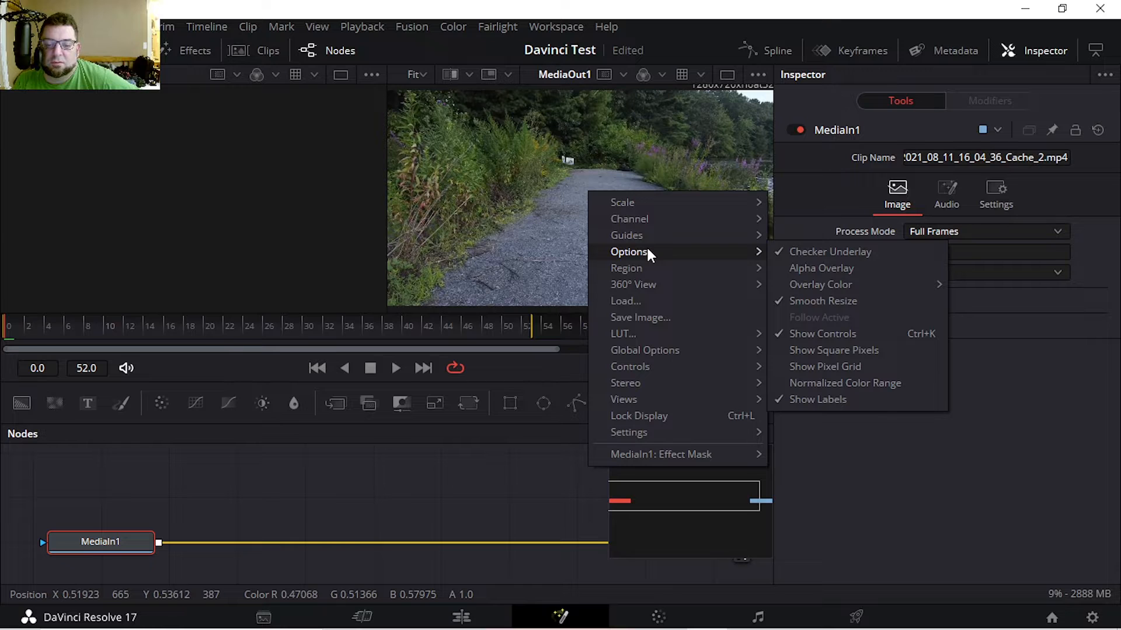
click(793, 267)
right_click(584, 190)
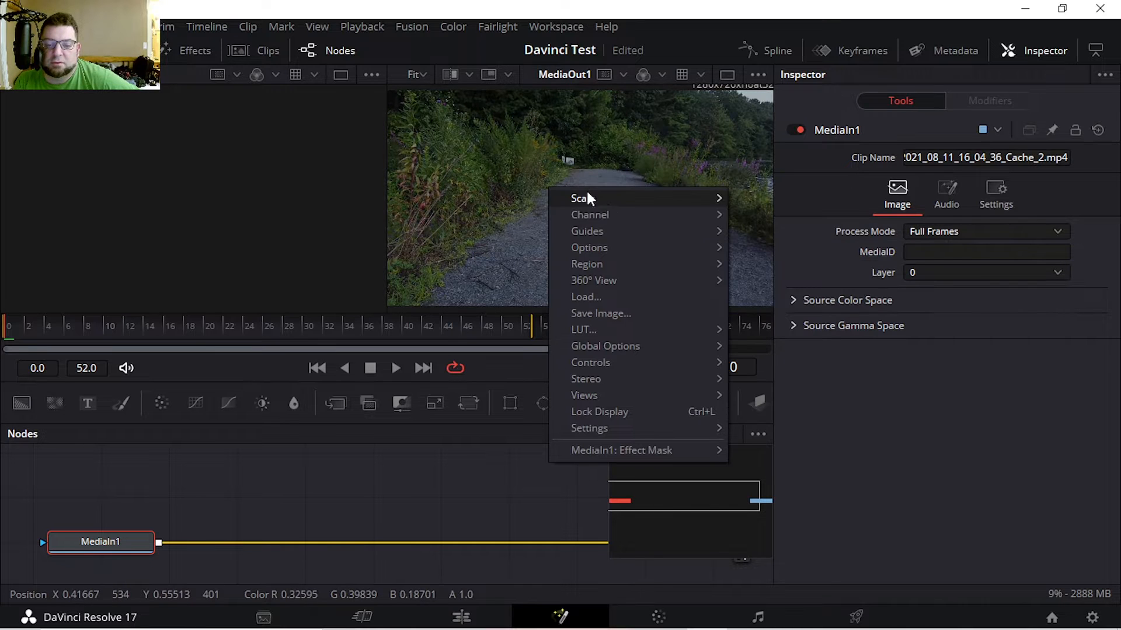
mouse_move(691, 248)
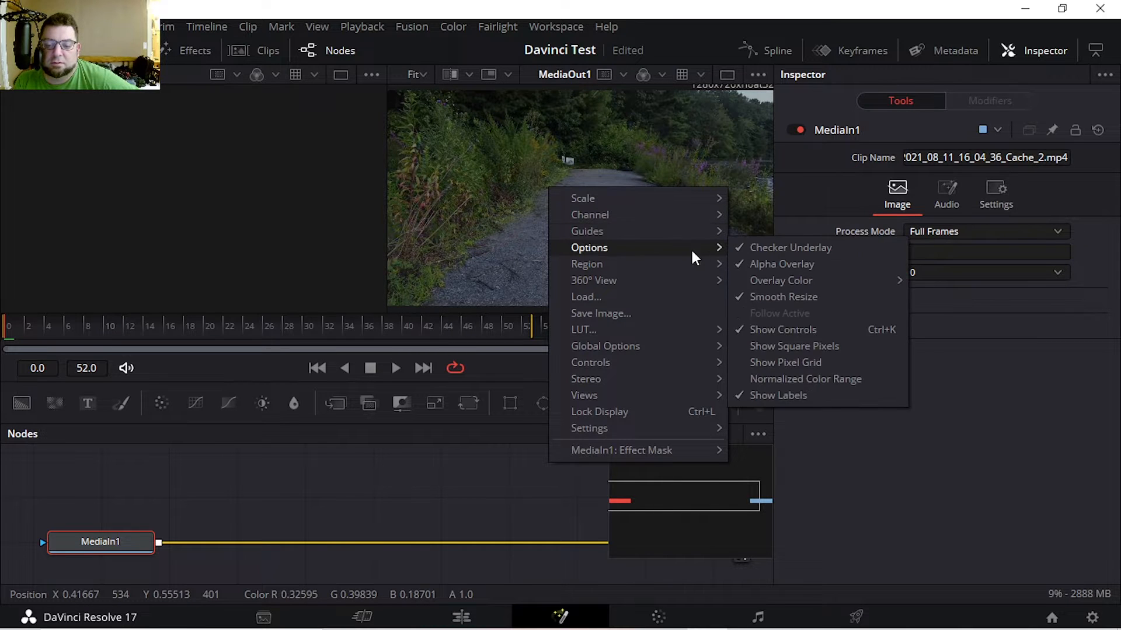
click(764, 261)
Step: Try the Auto 360° View setting in the MediaOut1 viewer and return it to Disable
right_click(555, 236)
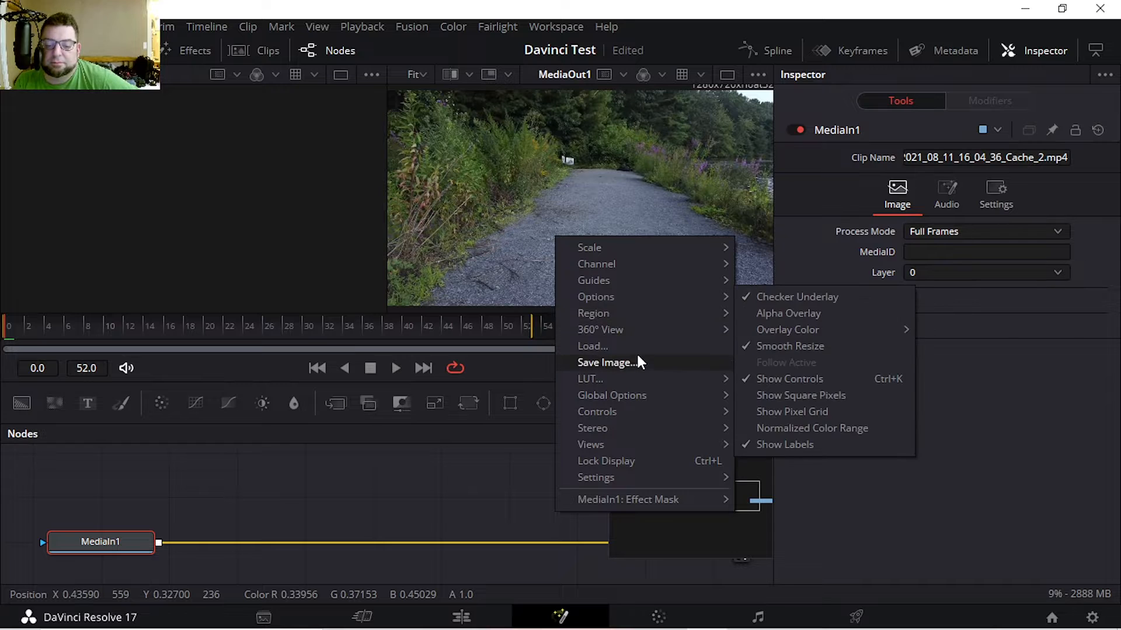
mouse_move(661, 335)
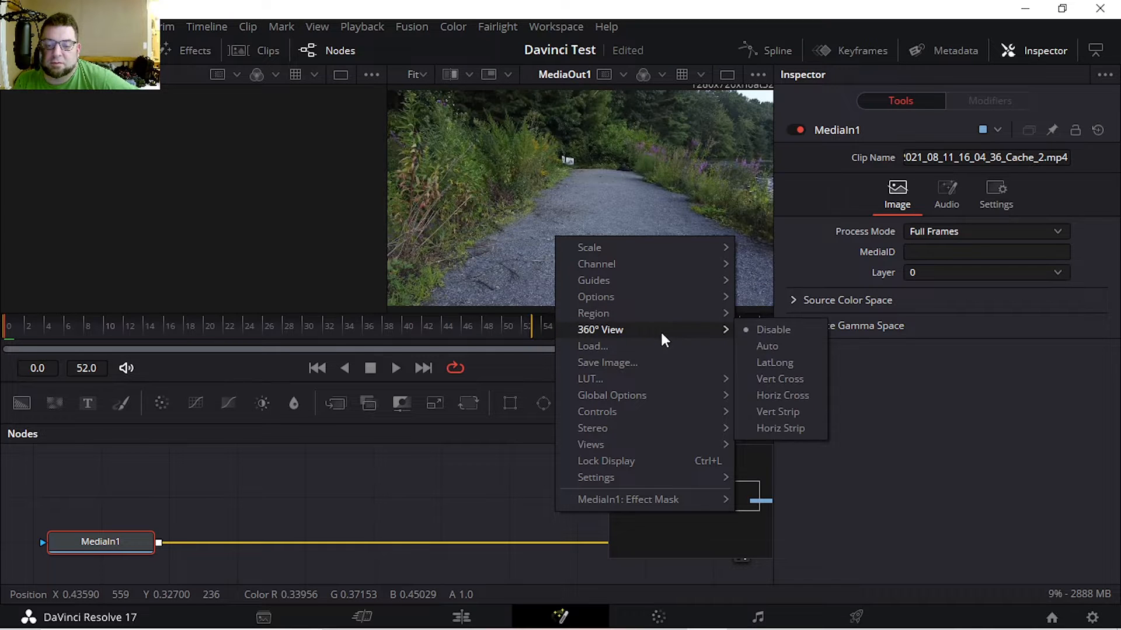
click(777, 344)
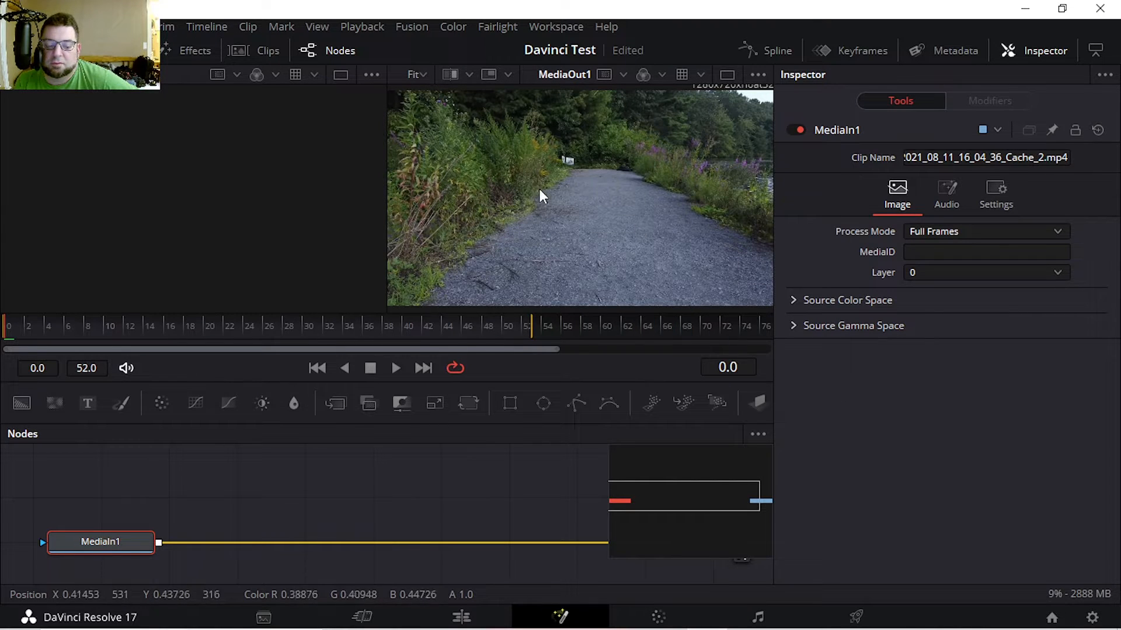
right_click(543, 172)
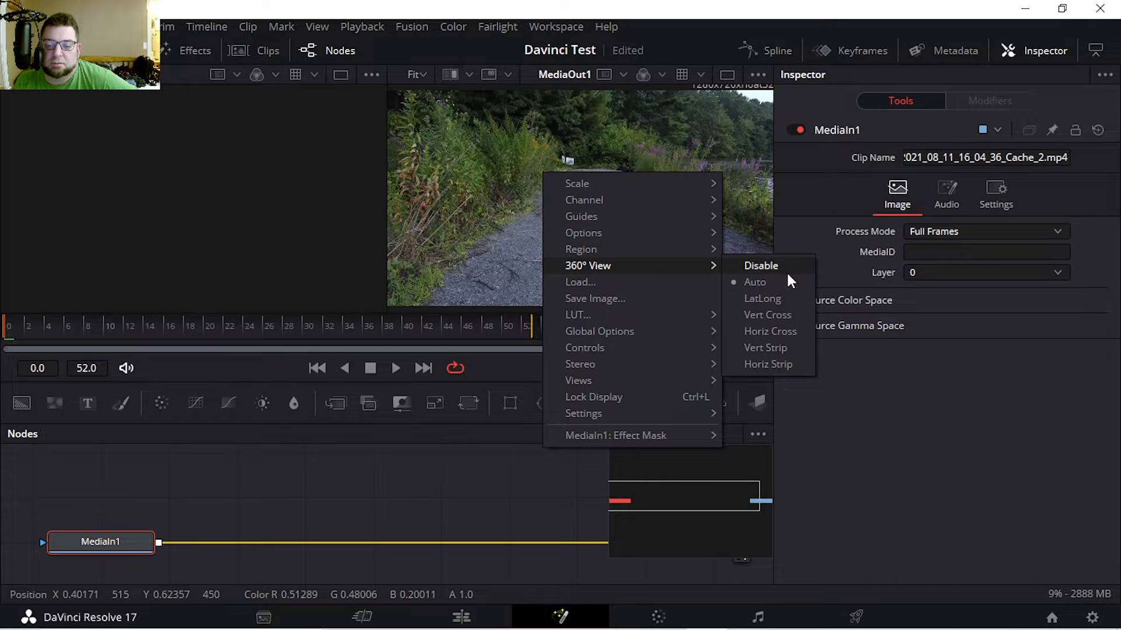
click(786, 265)
Step: Preview the Log-Lin View LUT in the MediaOut1 viewer, look over the LUT list and choose Fusion View LUT
right_click(536, 175)
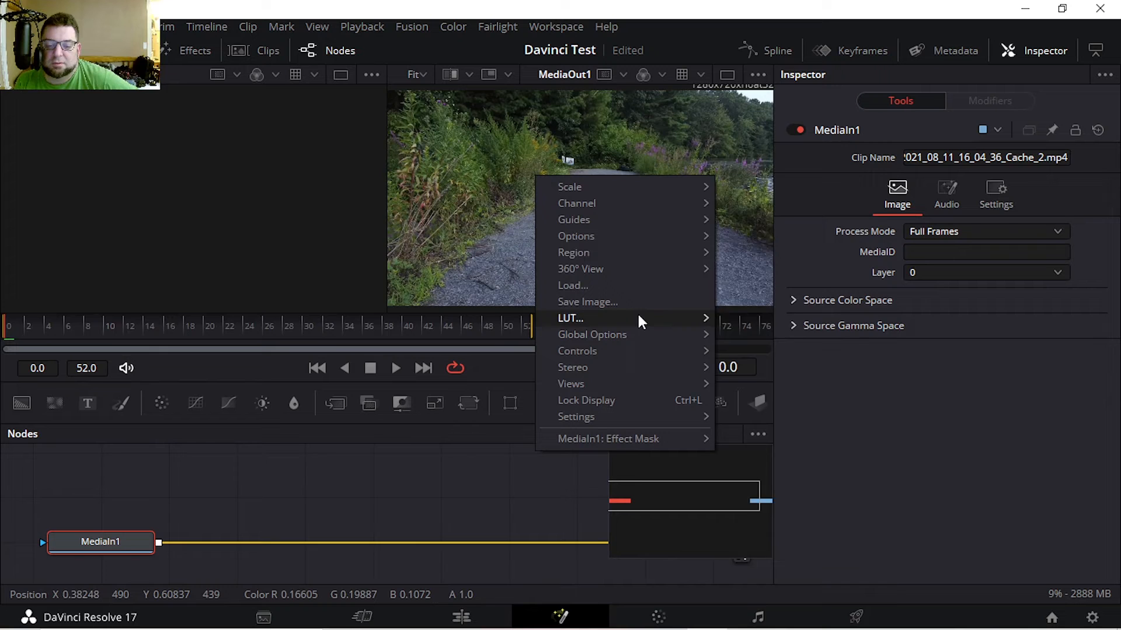
mouse_move(628, 320)
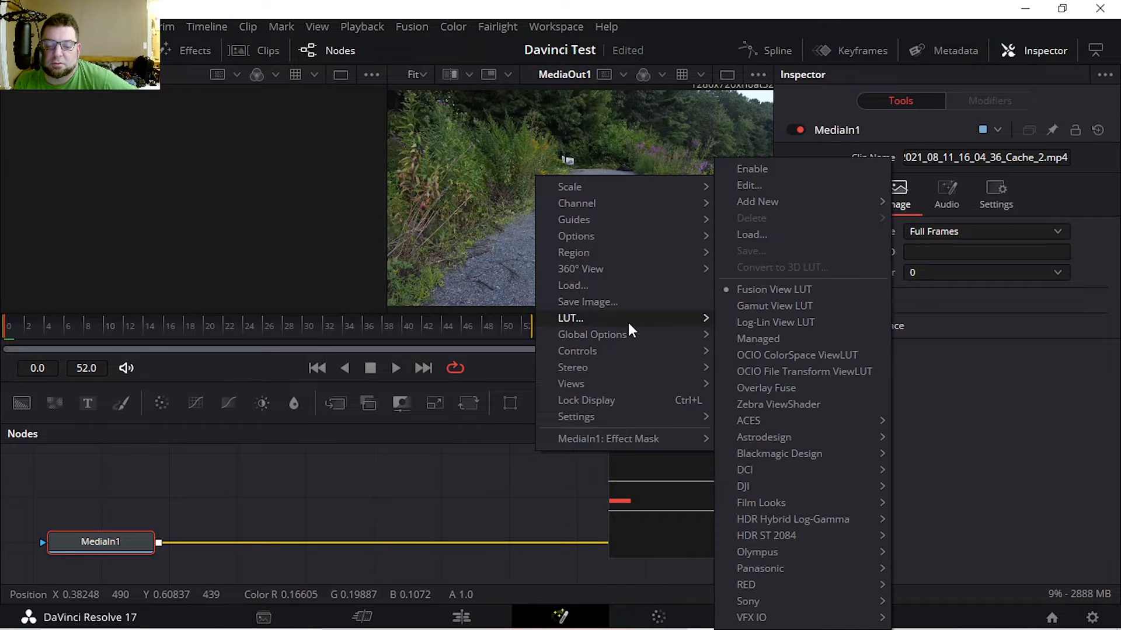
click(773, 325)
right_click(554, 164)
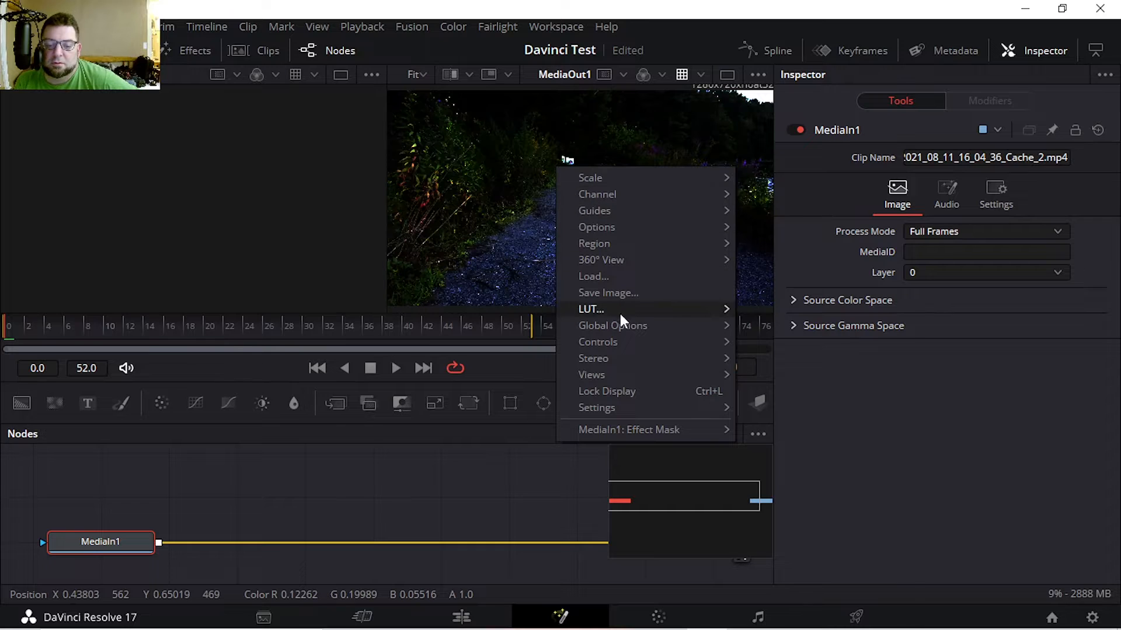
mouse_move(643, 306)
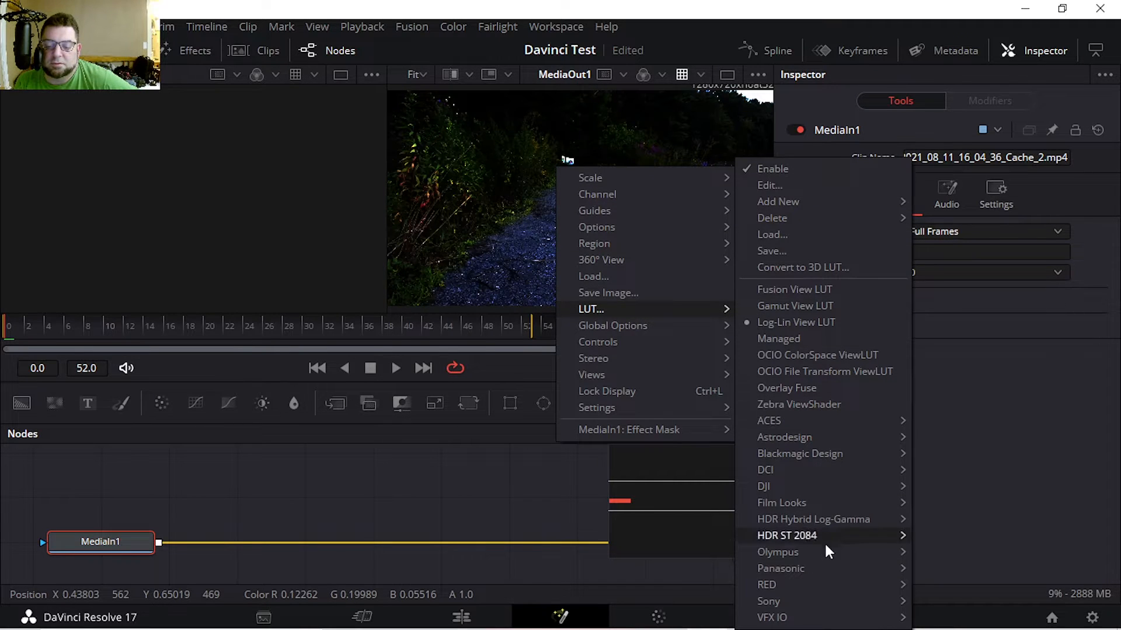
mouse_move(830, 424)
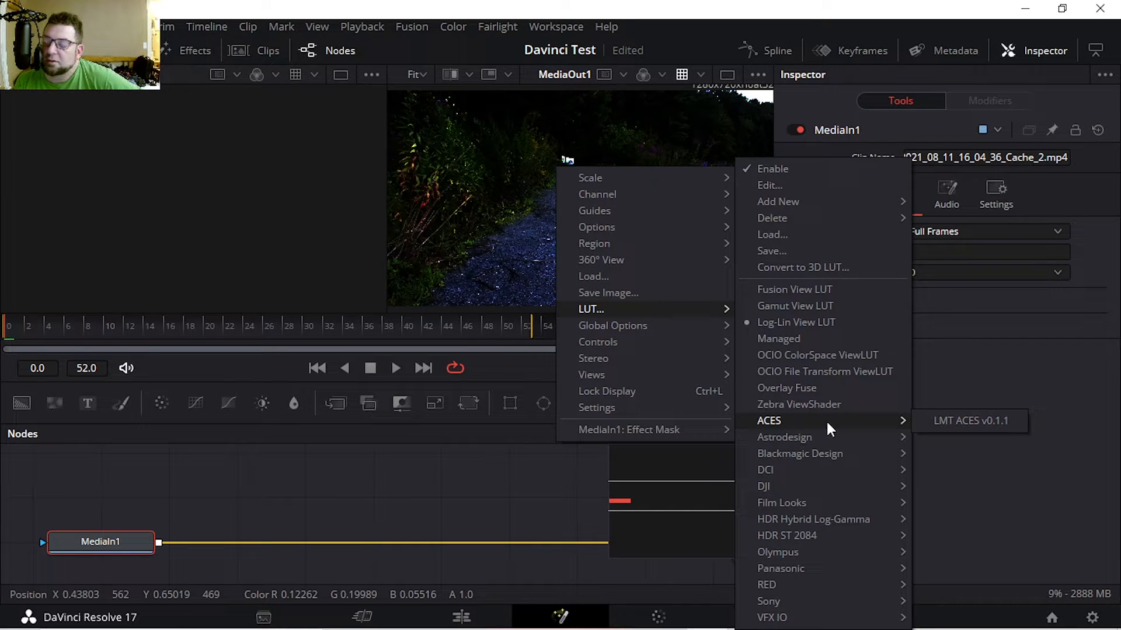
click(807, 290)
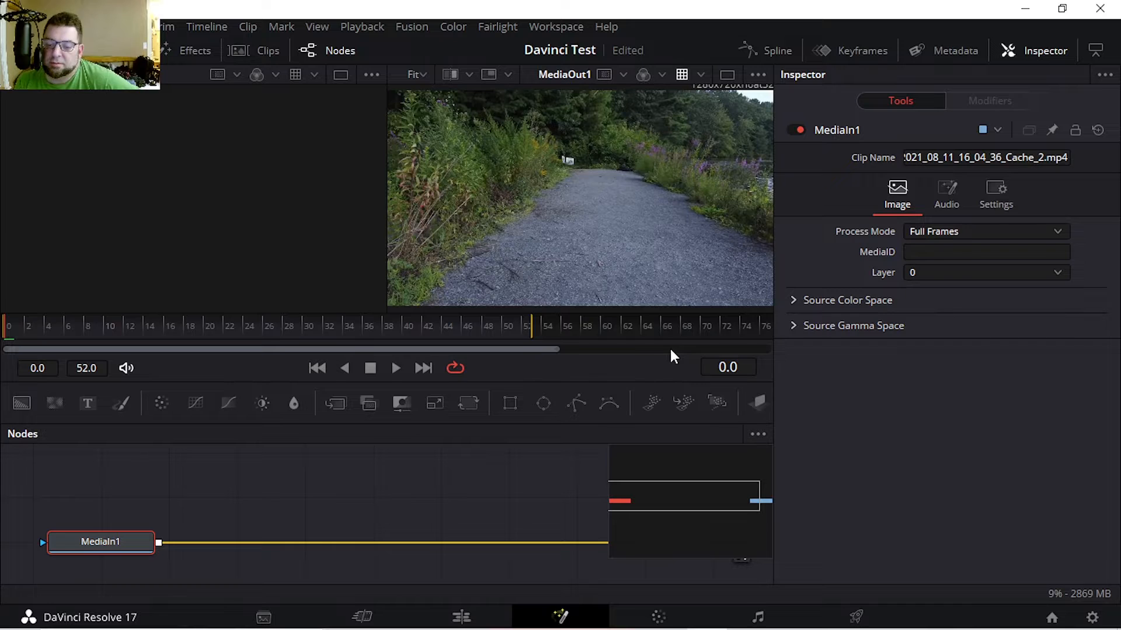
right_click(520, 104)
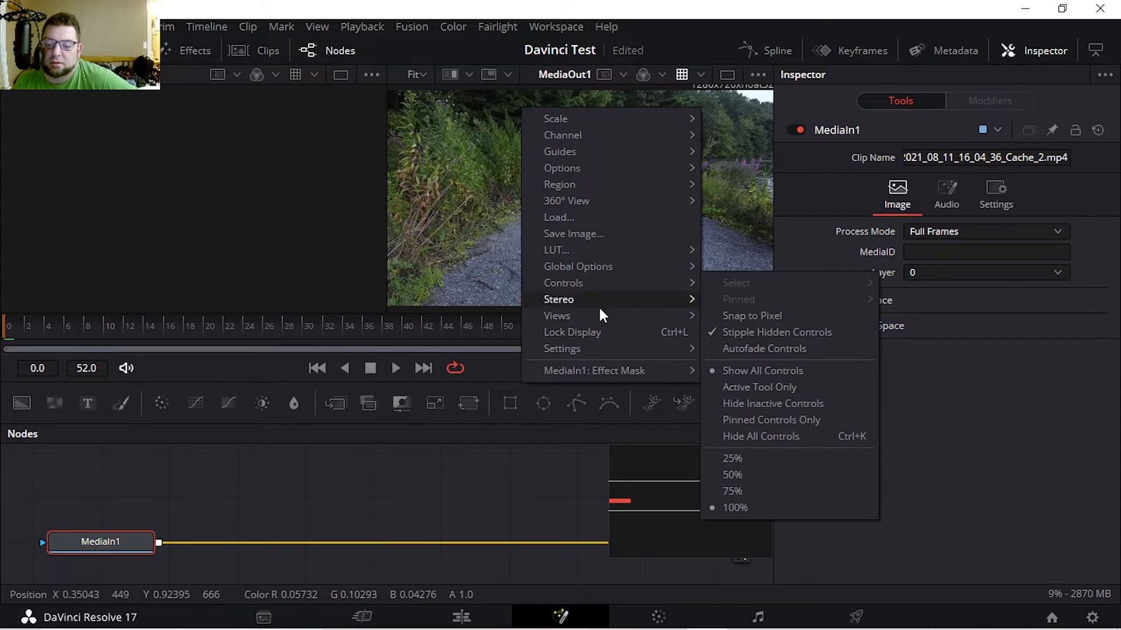
mouse_move(600, 317)
click(383, 510)
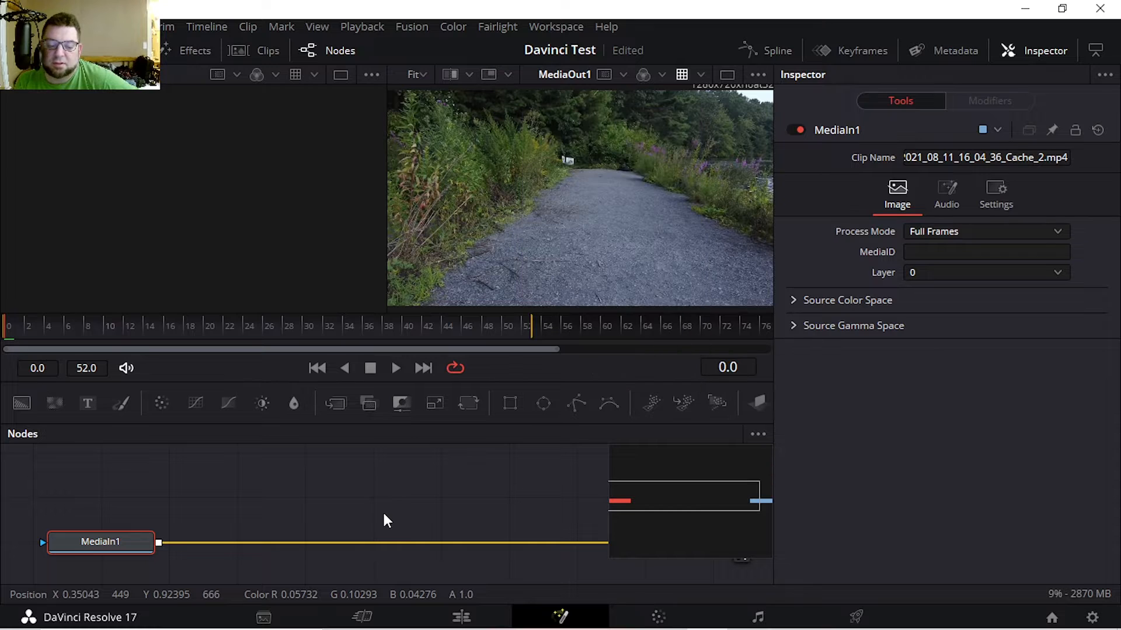
Step: Switch to the Color page with a slightly wider viewer and show the Color Match palette for the gravel-path clip
click(659, 617)
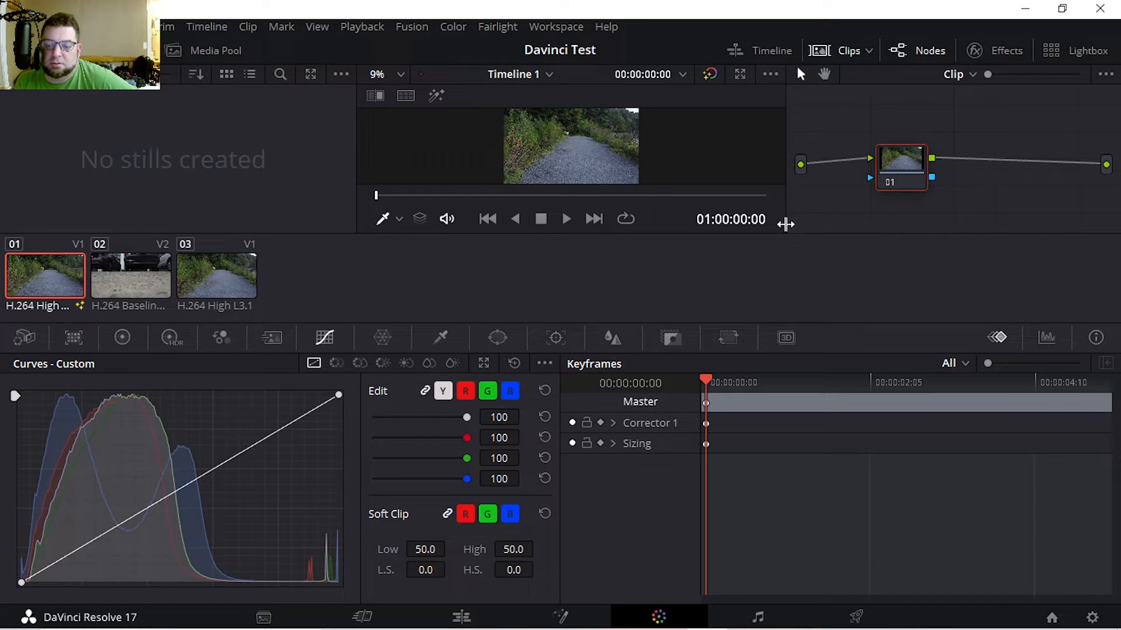
drag(786, 227, 816, 228)
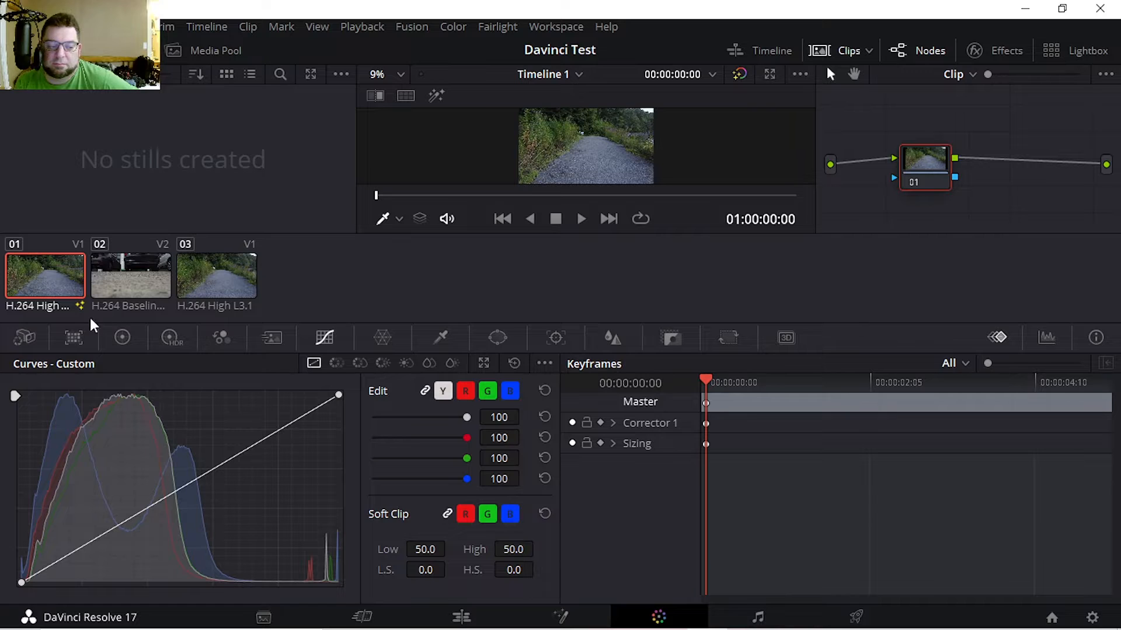
click(26, 340)
click(70, 338)
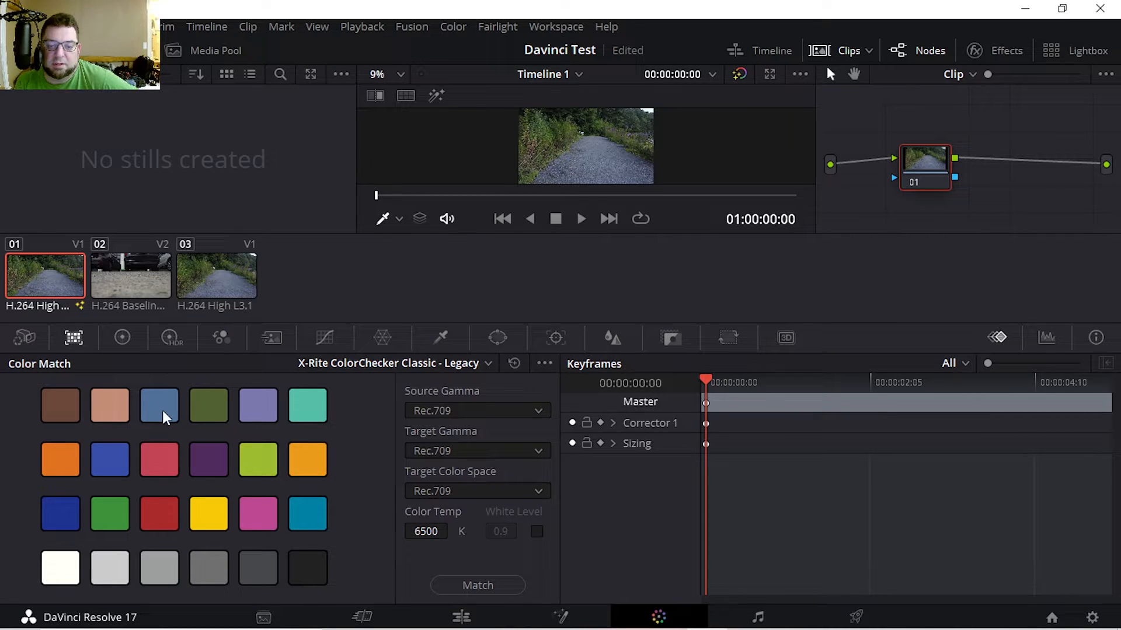
Step: Select the parked-cars clip (02) and show its Primaries color wheels
click(158, 290)
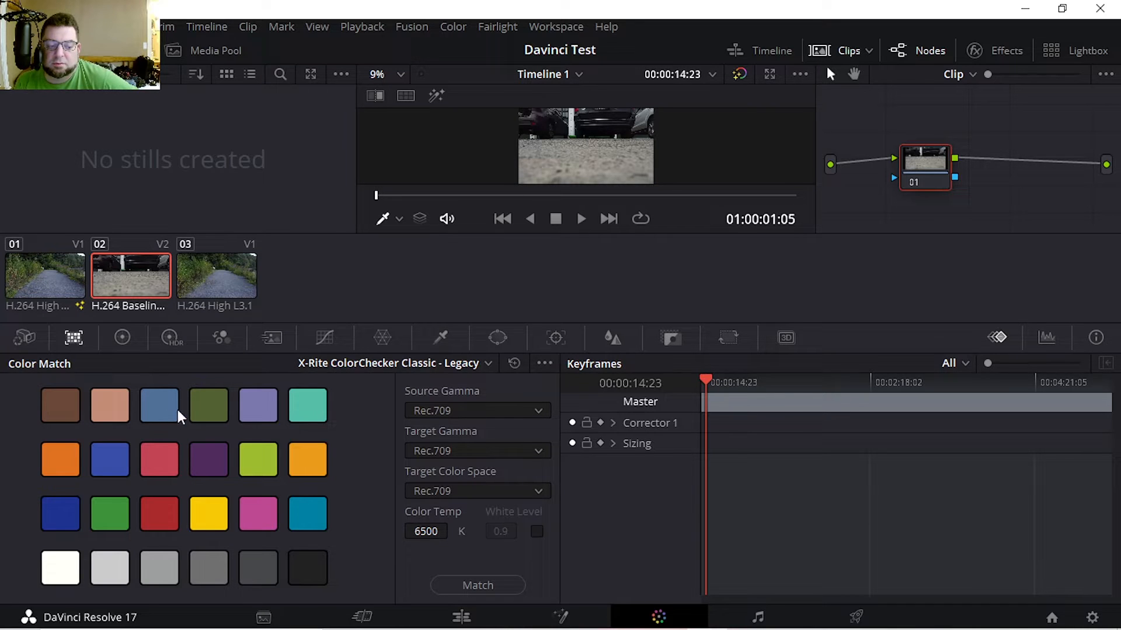
click(122, 337)
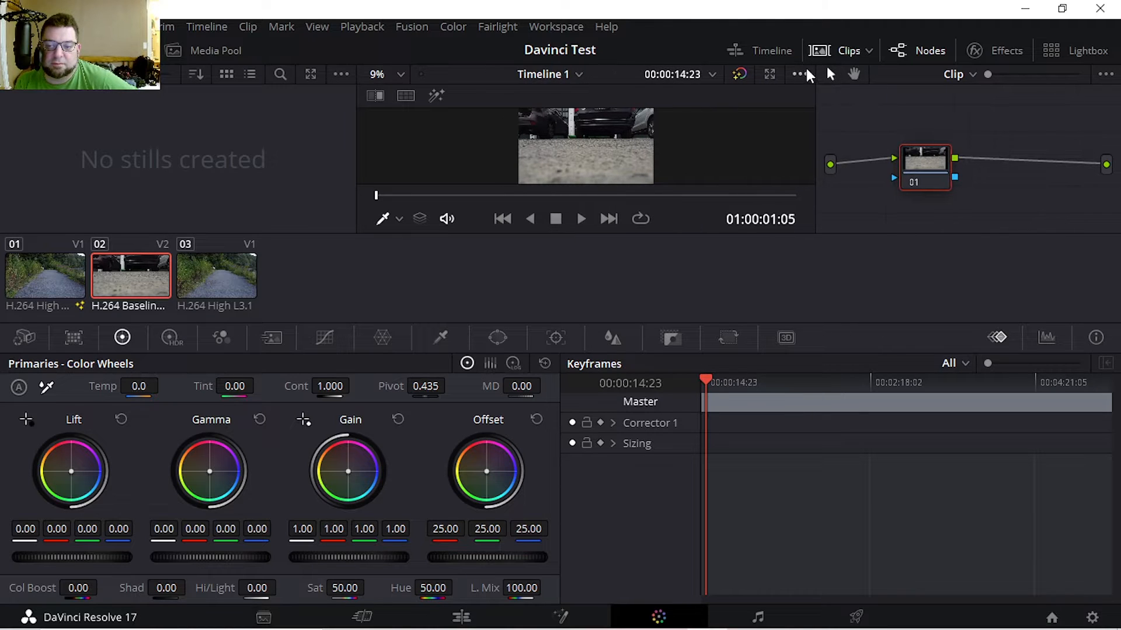
click(801, 73)
click(757, 202)
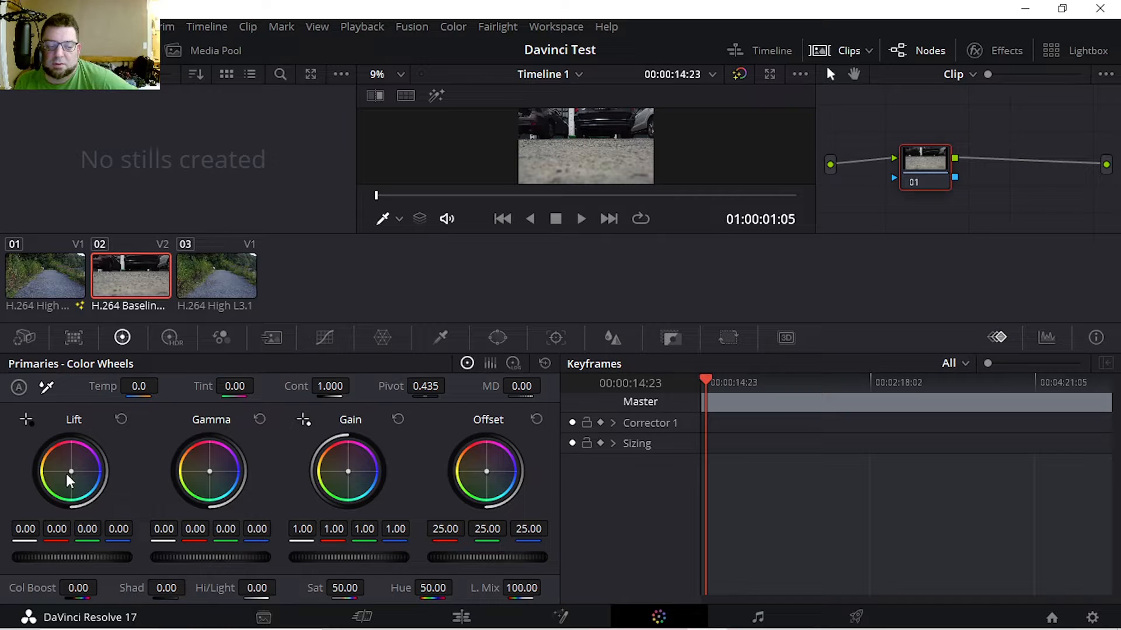
Step: Try shifting the Lift color balance to 0.02 red and -0.02 blue on the parked-cars clip, and undo it
drag(72, 478, 67, 467)
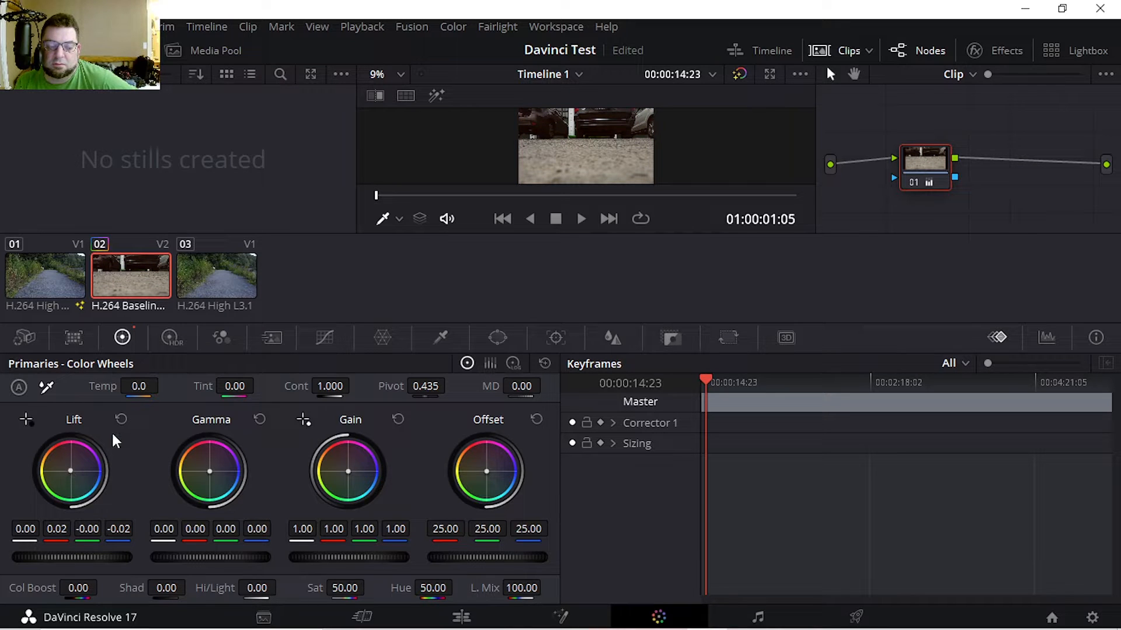
key(ctrl+z)
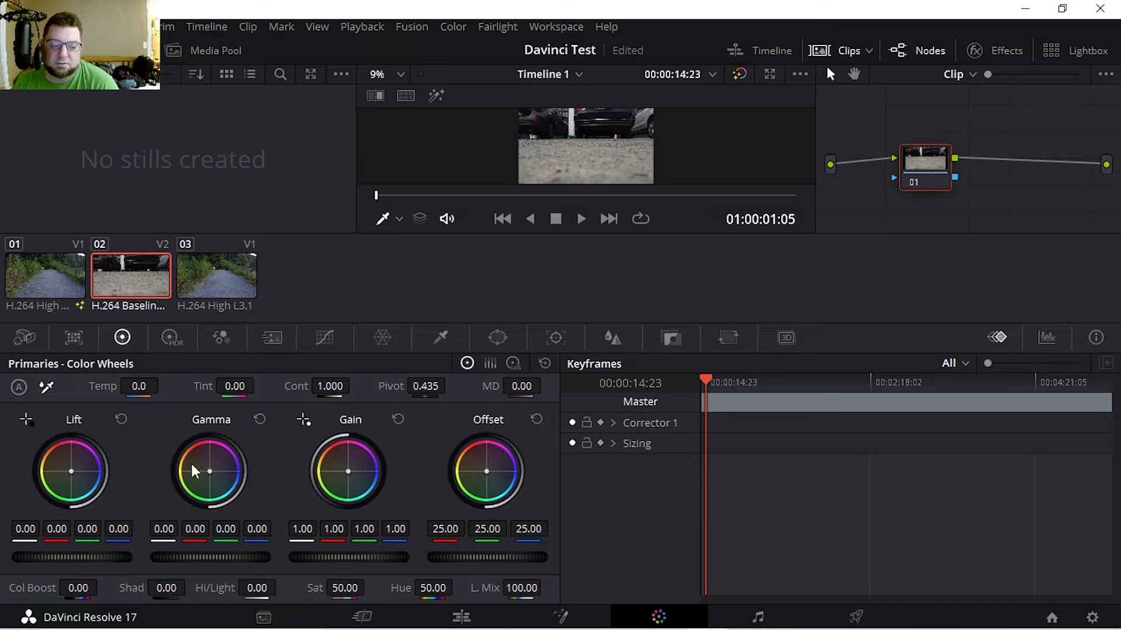
Step: Look through the High Dynamic Range wheels, RGB Mixer and Motion Effects palettes, ending on the custom Curves of the parked-cars clip
click(173, 339)
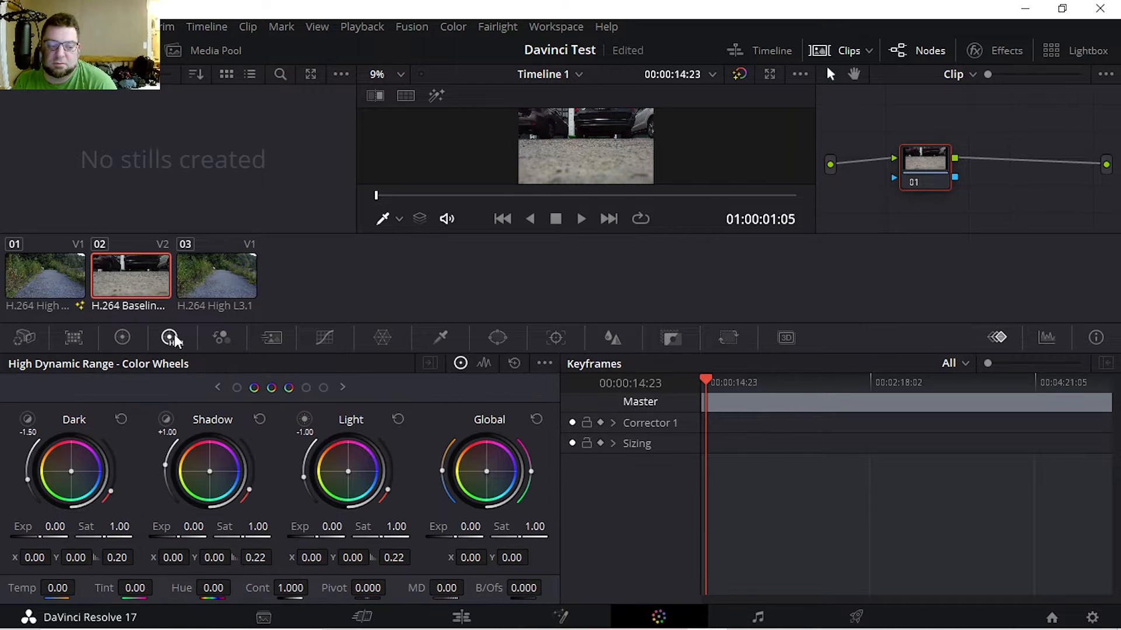
click(220, 340)
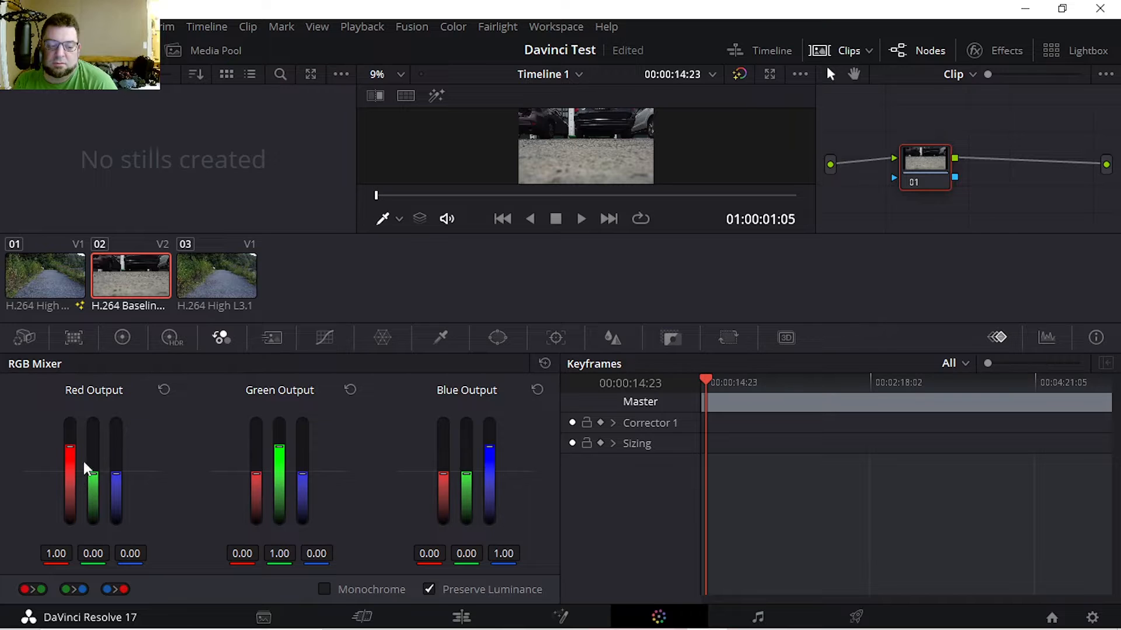
click(272, 337)
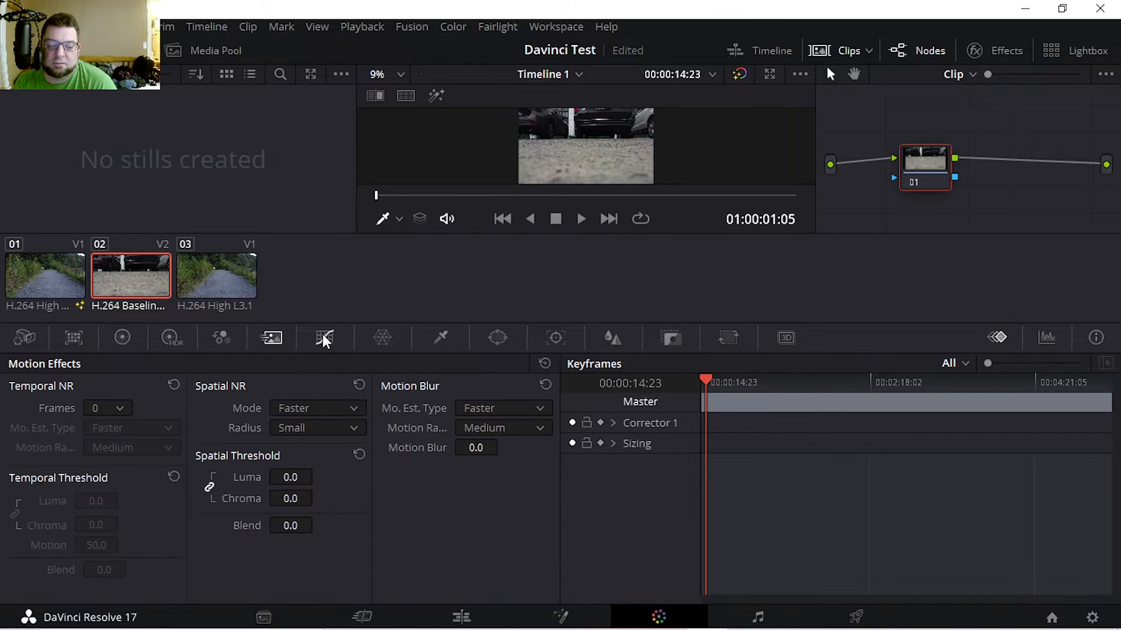
click(324, 339)
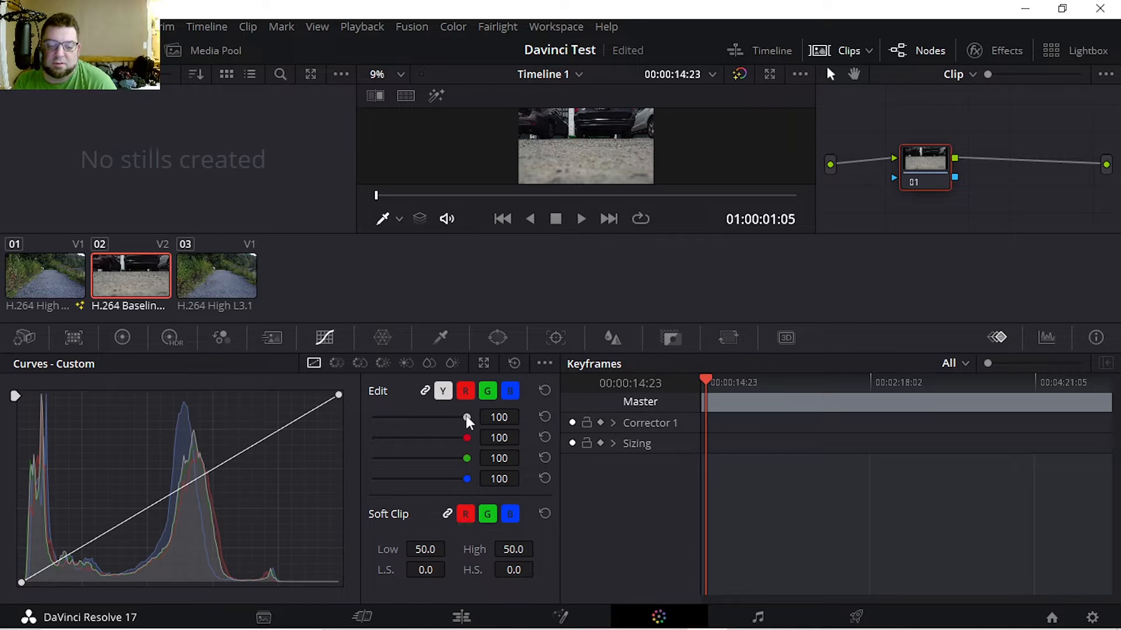
Step: Isolate the red channel in the parked-cars clip's custom curve and adjust its highlight endpoint
mouse_move(470, 422)
mouse_down()
mouse_move(425, 423)
mouse_move(465, 426)
mouse_up()
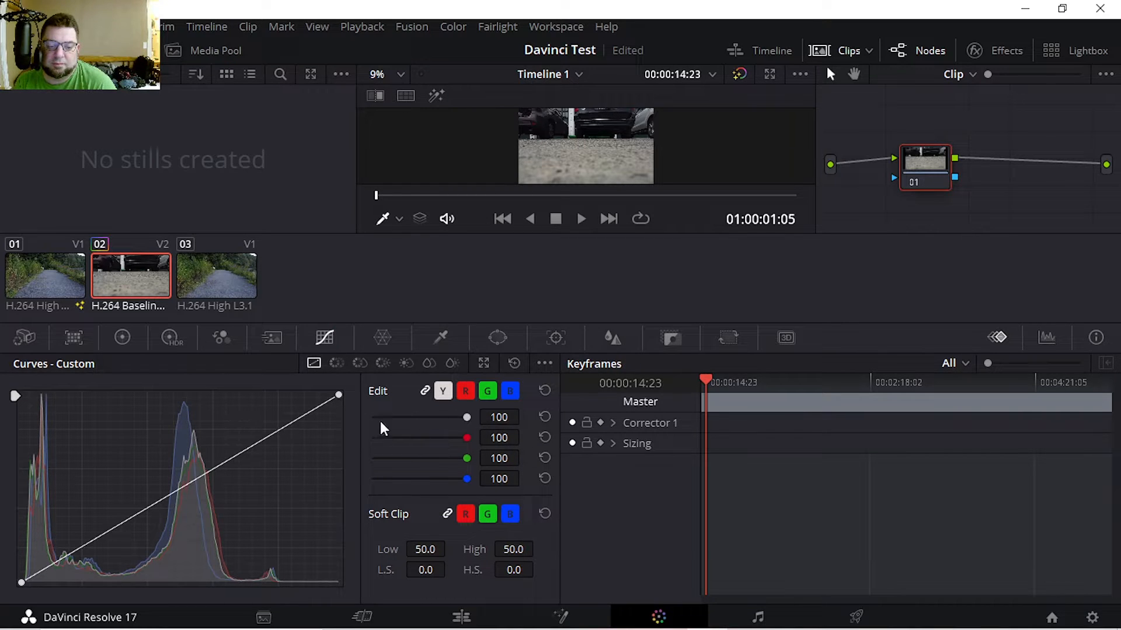
click(465, 391)
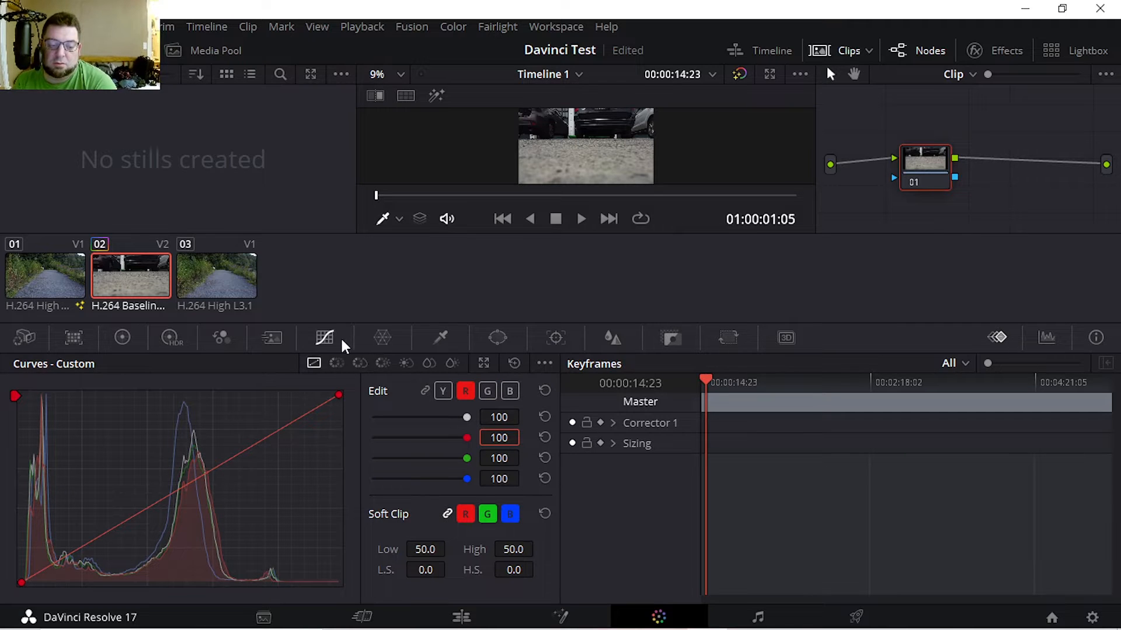
click(271, 338)
click(334, 343)
mouse_move(340, 401)
mouse_down()
mouse_move(360, 467)
mouse_move(358, 392)
mouse_up()
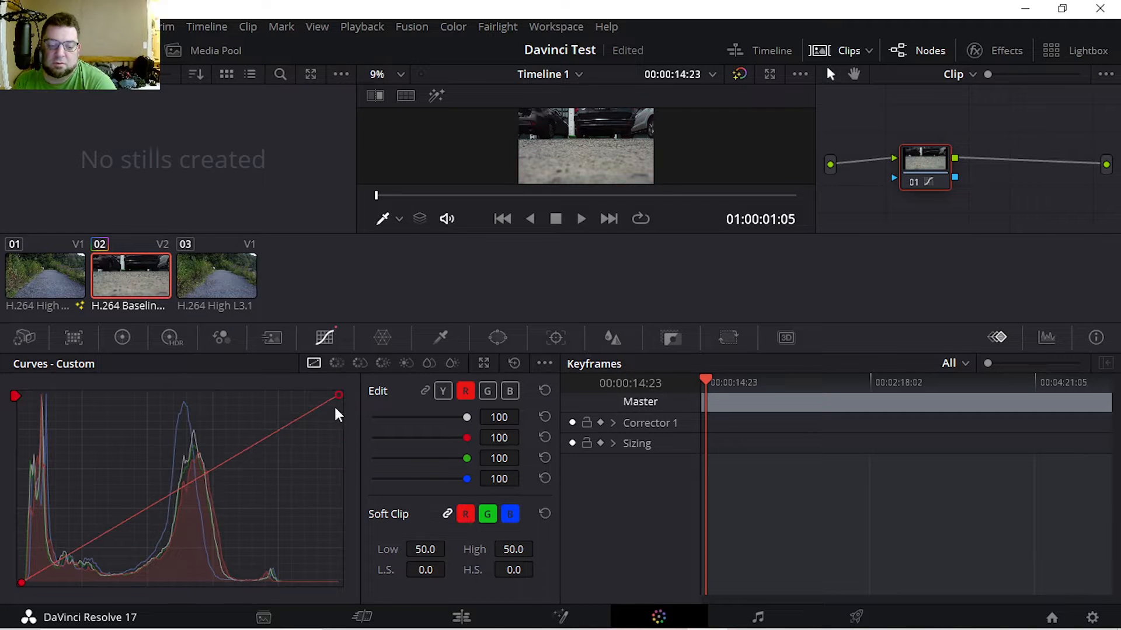
Step: Shape the luma (Y) curve into a gentle S with a midtone anchor, raised highlights and lowered shadows
click(440, 392)
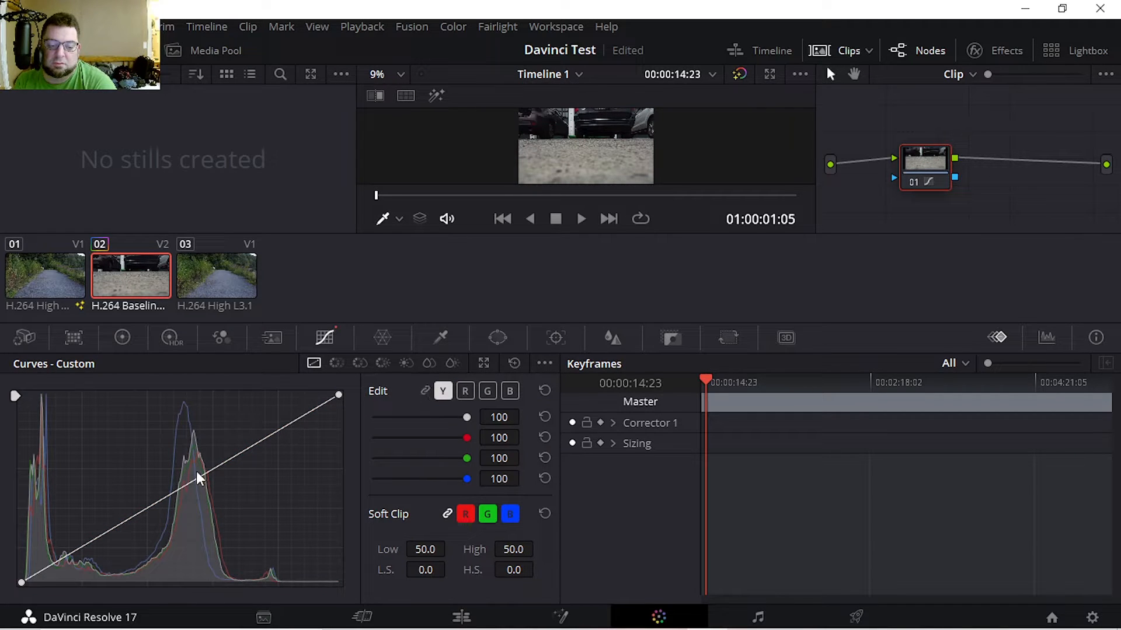
click(175, 487)
drag(272, 445, 282, 449)
drag(111, 526, 130, 546)
drag(281, 447, 267, 427)
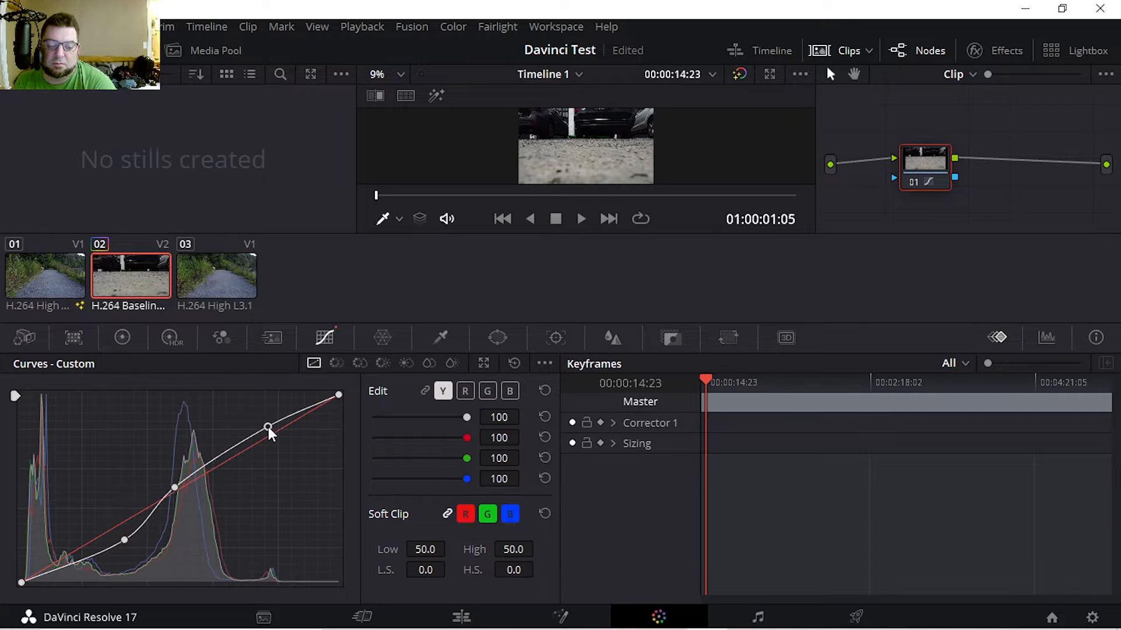
mouse_move(127, 543)
mouse_down()
mouse_move(120, 532)
mouse_move(106, 543)
mouse_up()
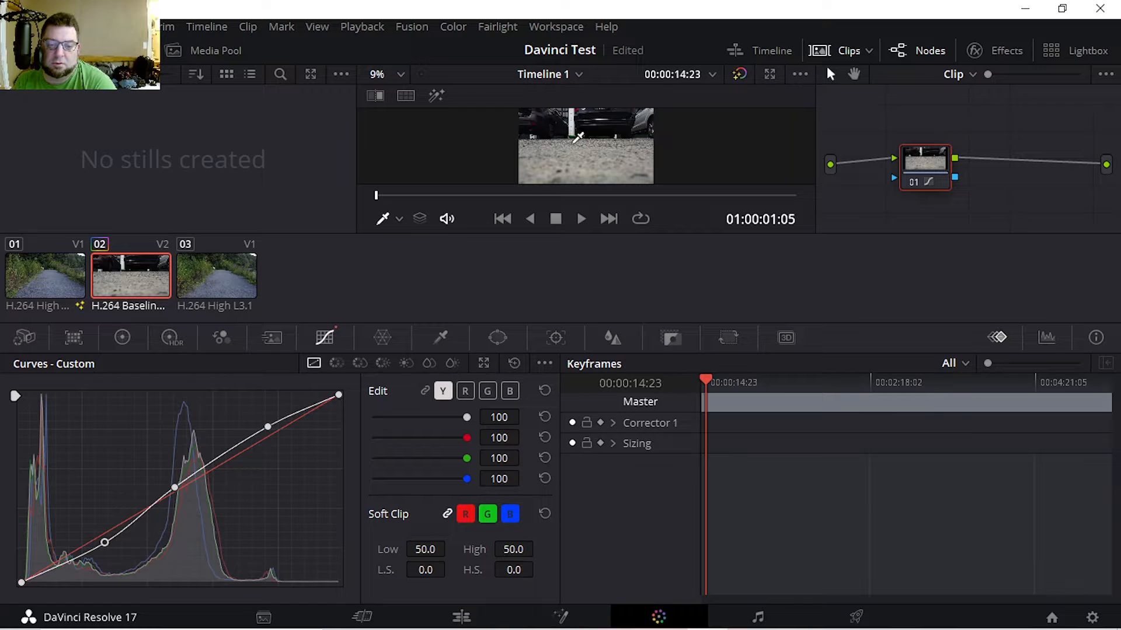
Step: Sample gravel and dark car areas in the viewer to add matching control points to the custom curve
click(398, 220)
click(450, 244)
click(400, 220)
click(419, 266)
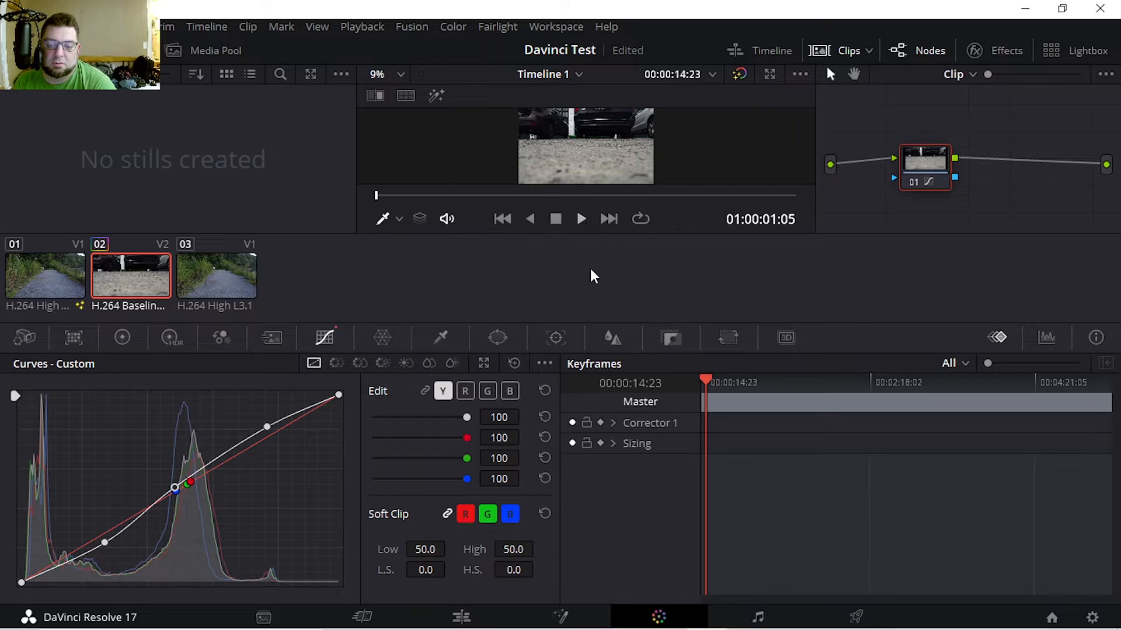
right_click(677, 129)
click(547, 117)
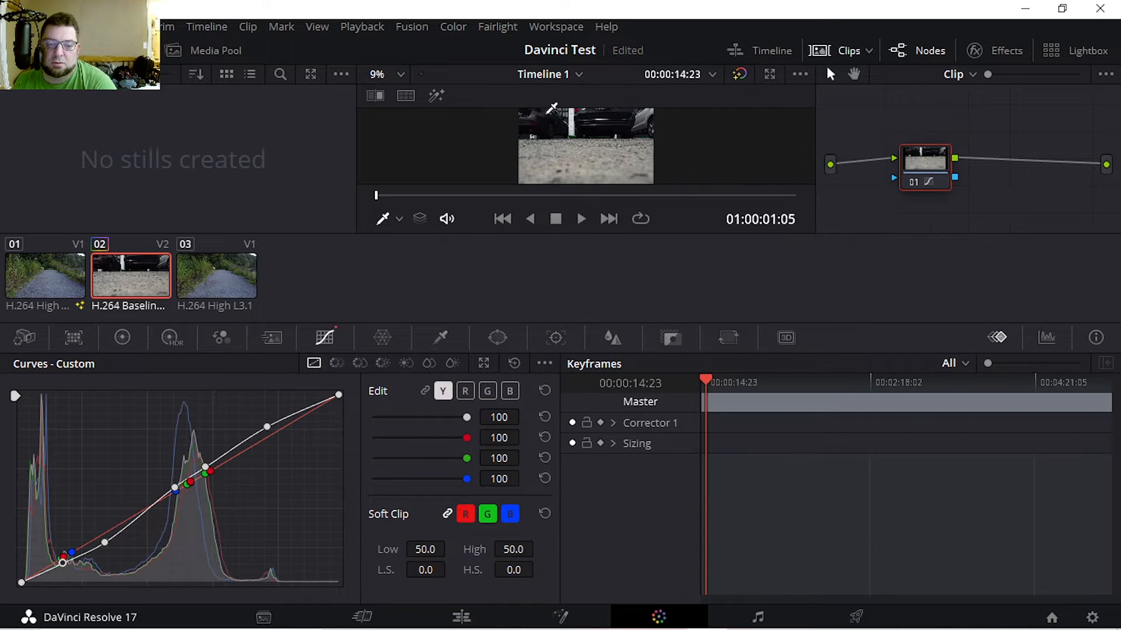
Step: Try the viewer's Image Wipe and Split Screen modes, and turn on Highlight mode
click(378, 97)
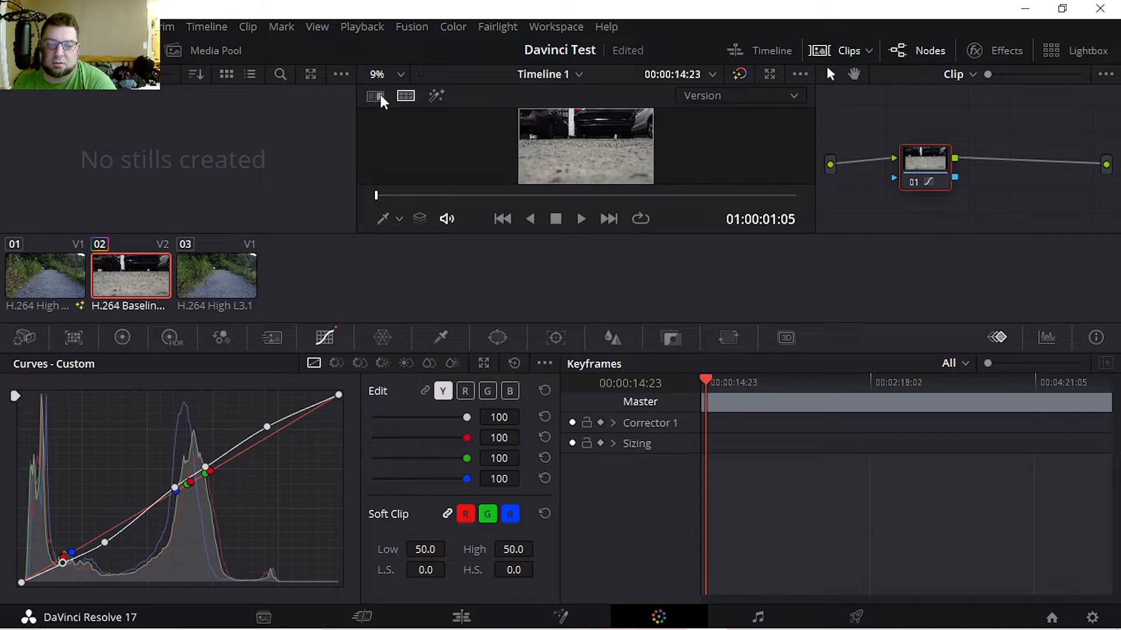
click(375, 97)
click(437, 97)
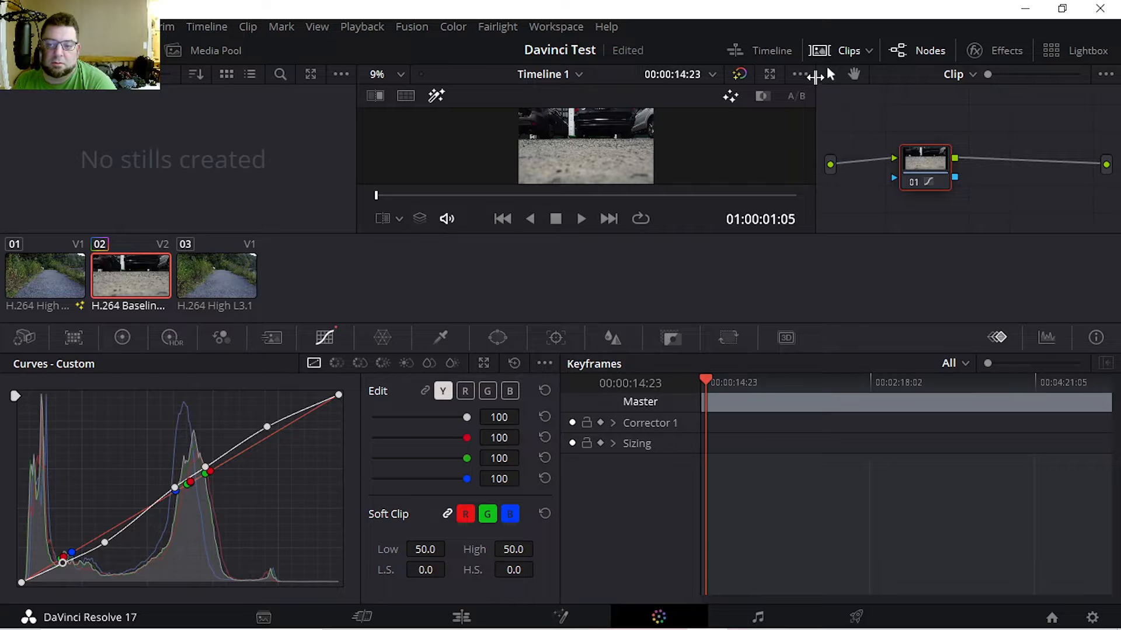
Step: Try shifting the centre point of the Color Warper's Hue - Saturation grid on the parked-cars clip, and undo it
click(378, 337)
mouse_move(163, 473)
mouse_down()
mouse_move(89, 411)
mouse_move(252, 523)
mouse_move(181, 468)
mouse_up()
key(ctrl+z)
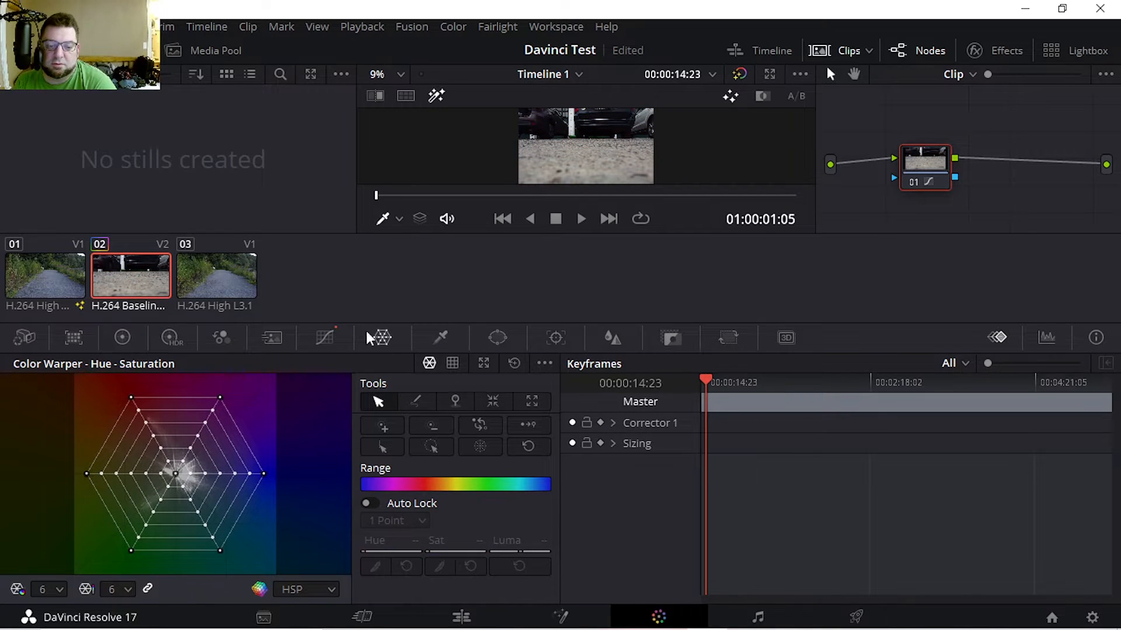
Step: Look through the Curves, Color Warper, Qualifier, Window, Tracker, Blur, Key and Sizing palettes, ending on Camera Raw
click(328, 342)
click(382, 341)
click(440, 337)
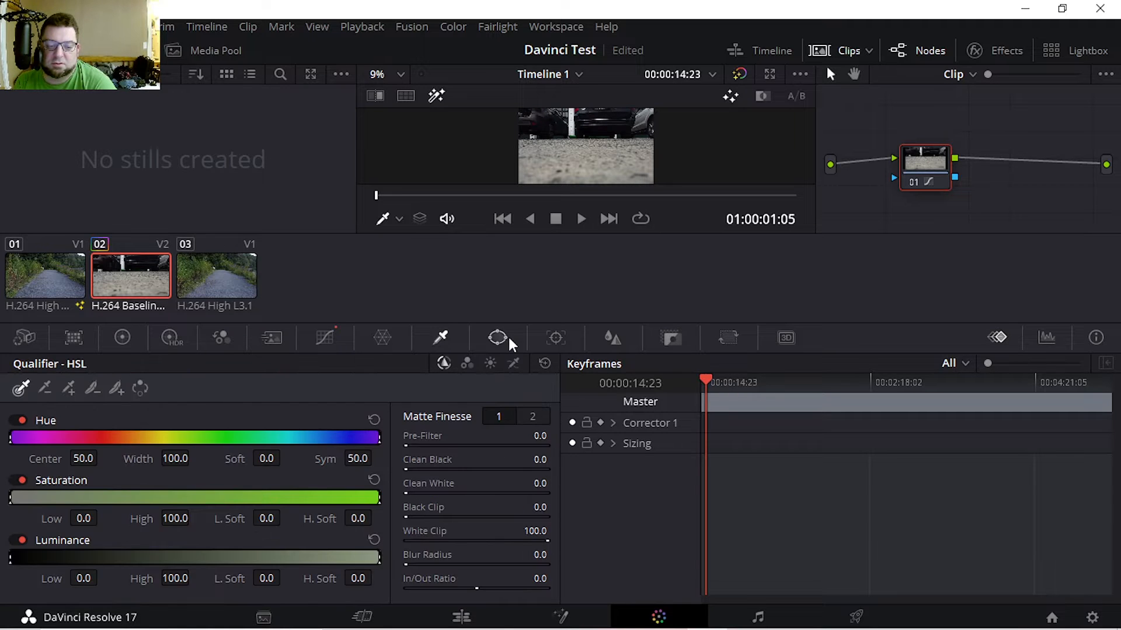
click(501, 342)
click(561, 342)
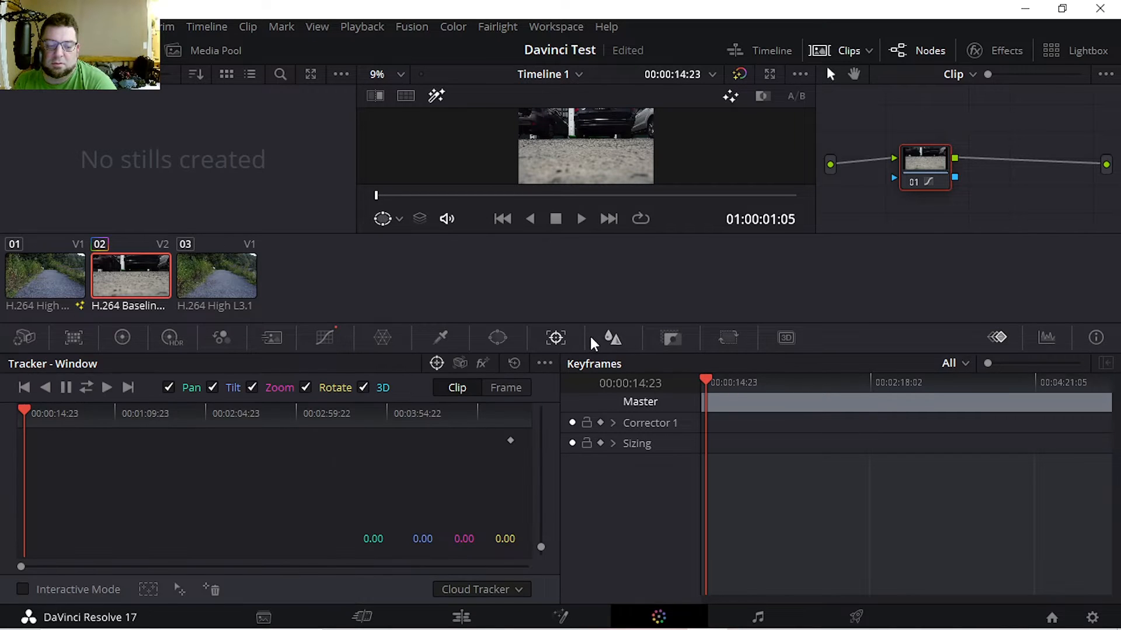
click(621, 342)
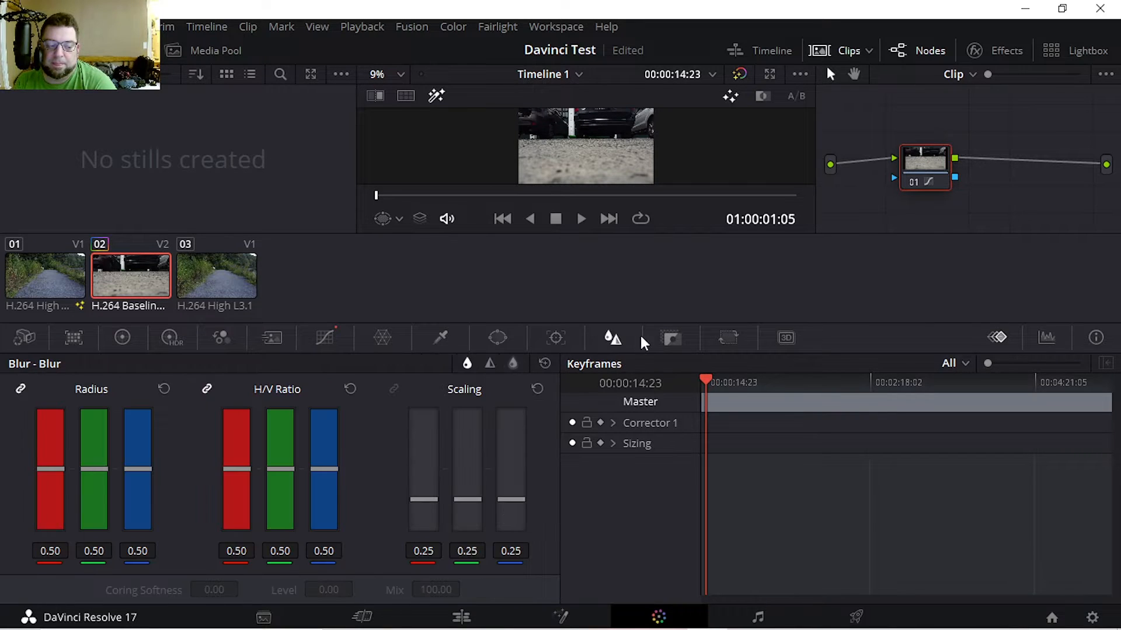
click(672, 344)
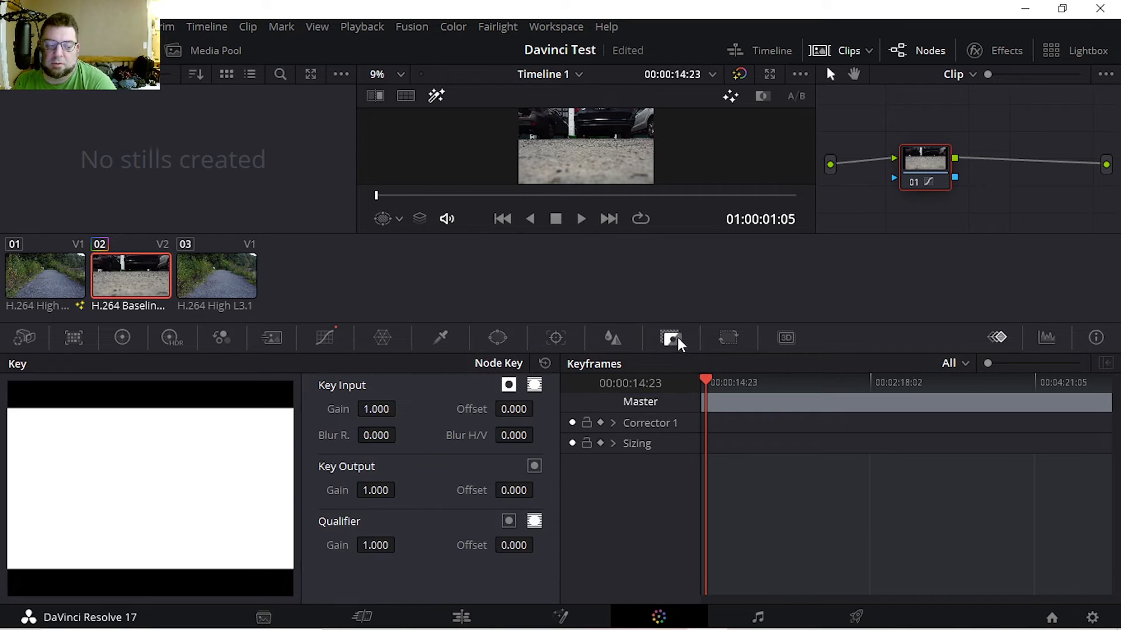
click(727, 341)
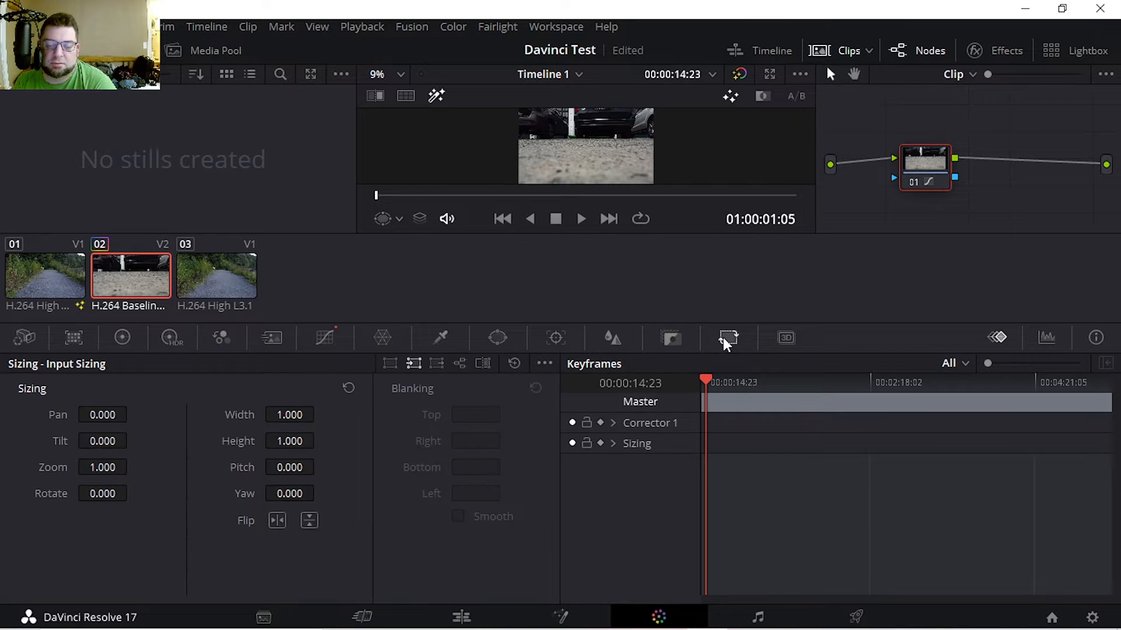
click(41, 339)
Step: Select the final gravel-path clip (03) and examine its node in the node graph
click(81, 275)
click(220, 277)
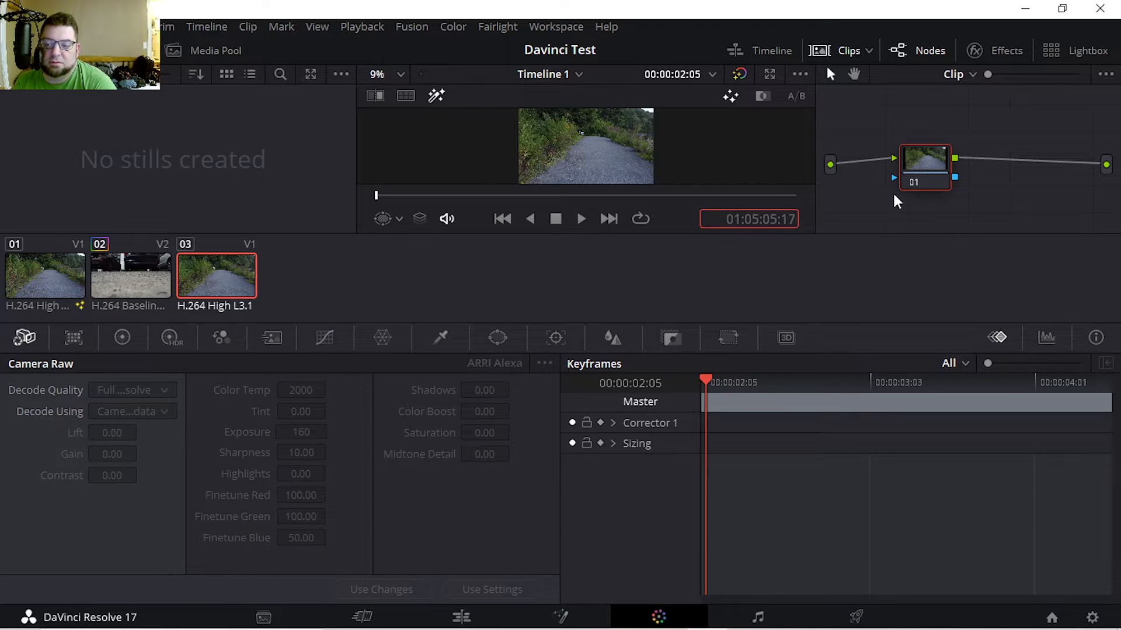
drag(954, 178, 977, 209)
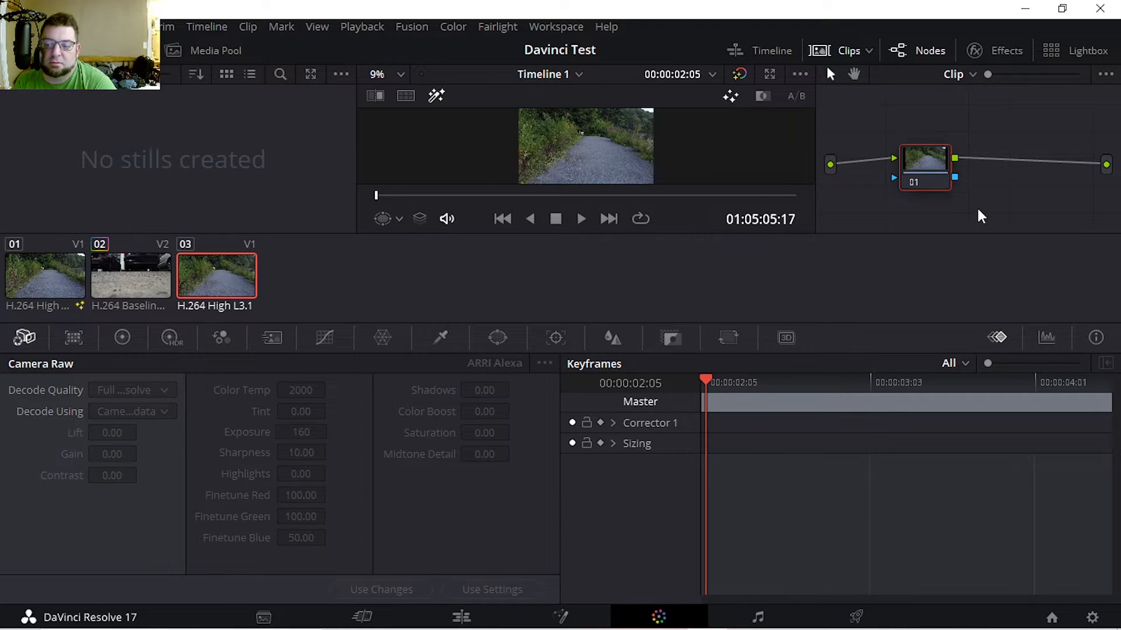
Step: Look through the Fairlight, Deliver and Media pages, ending on the Cut page
click(754, 617)
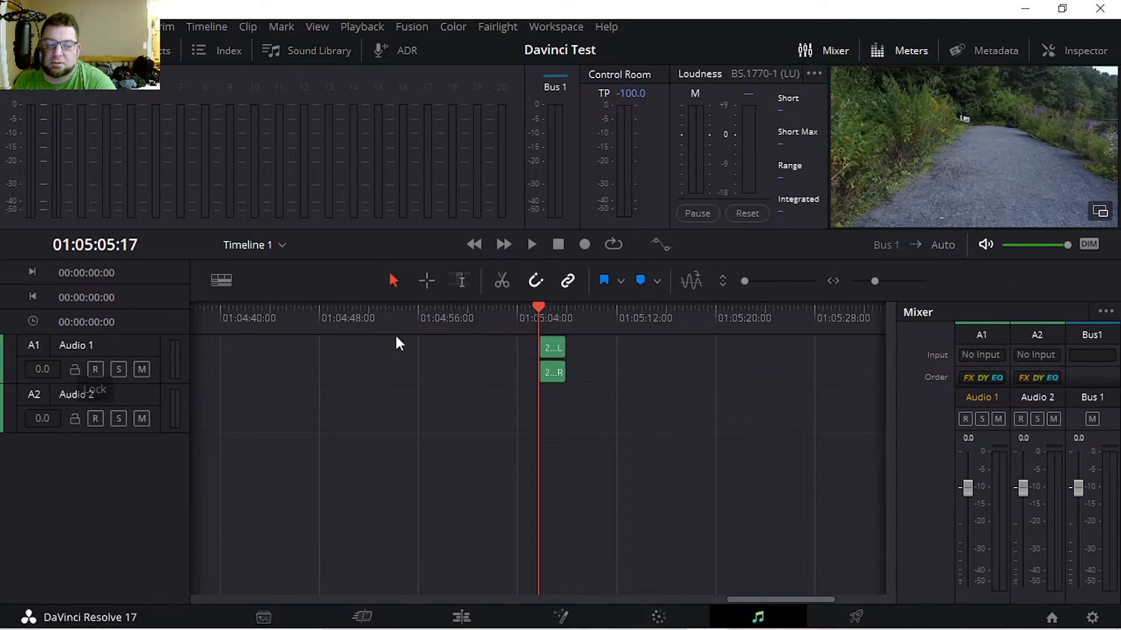
click(861, 624)
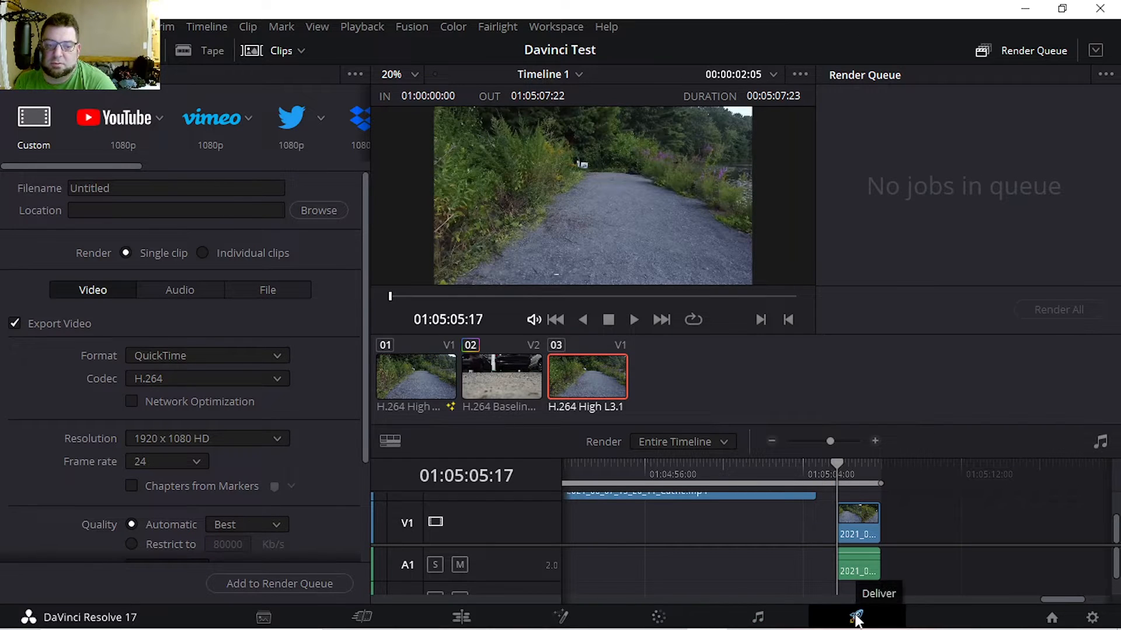
click(264, 617)
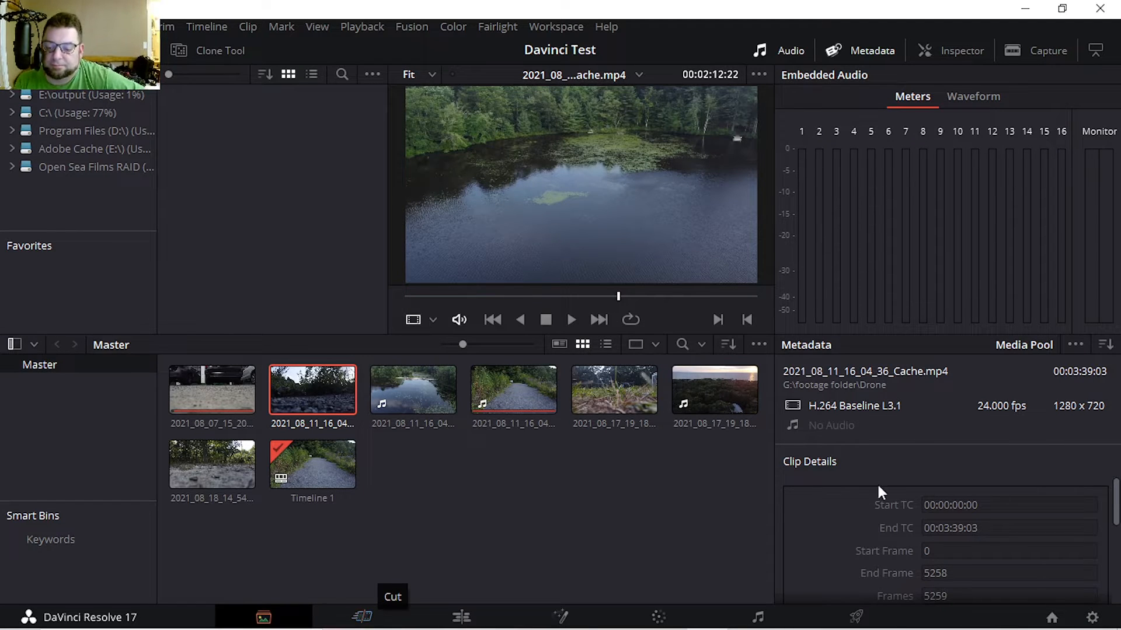
click(363, 617)
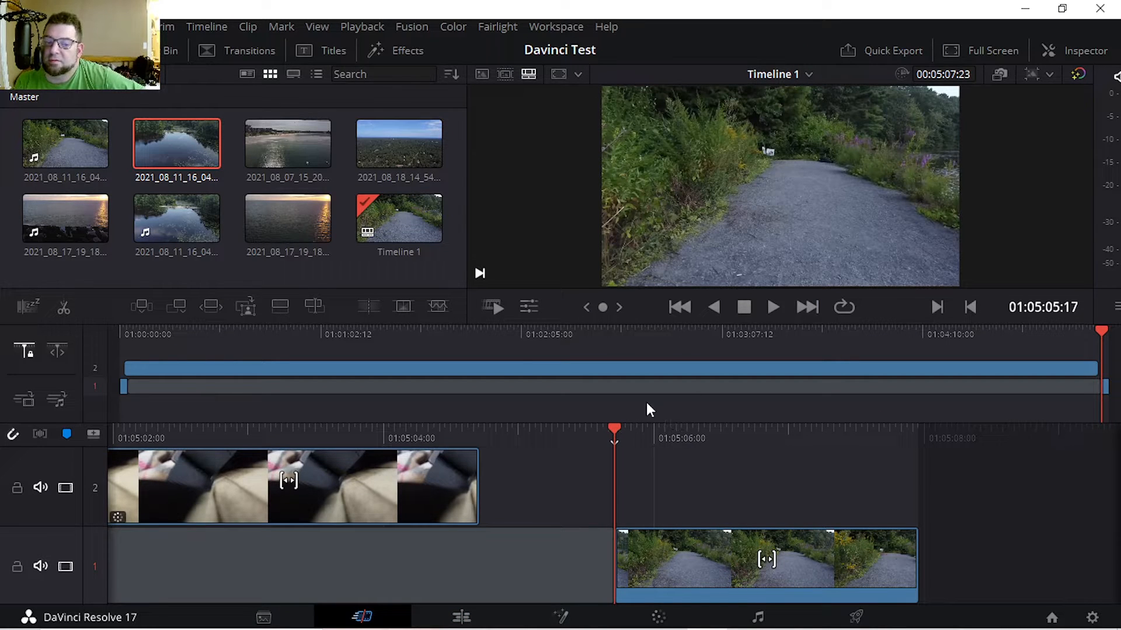
Step: Show the Inspector on the Cut page and select the final gravel-path clip on track 1
click(807, 72)
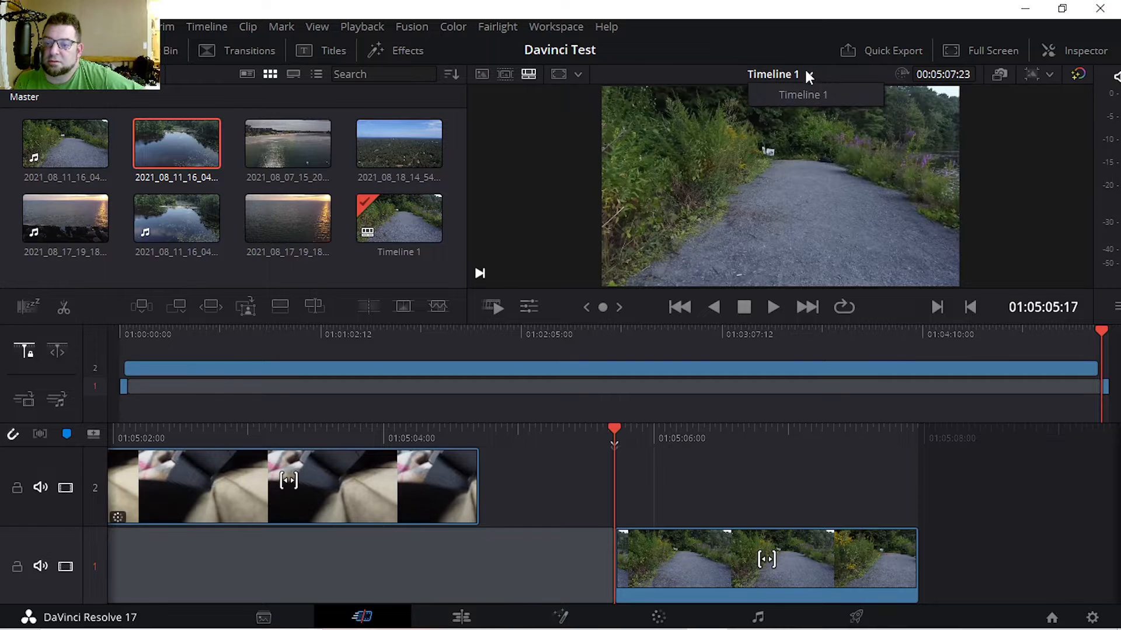
click(737, 109)
click(1048, 51)
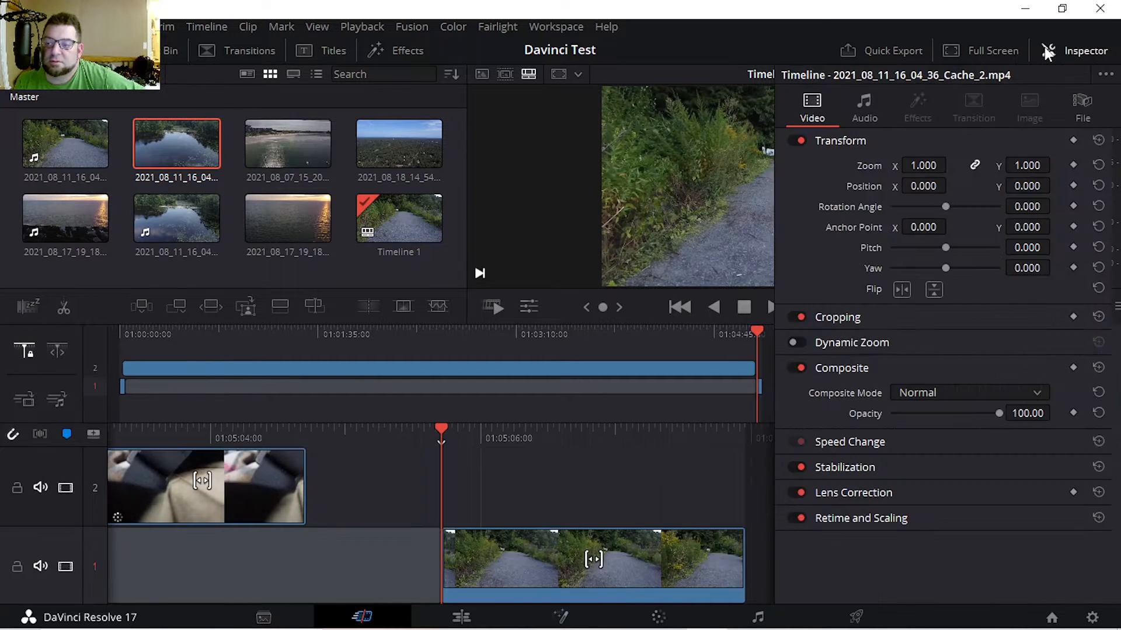
click(1063, 51)
click(1062, 50)
click(529, 563)
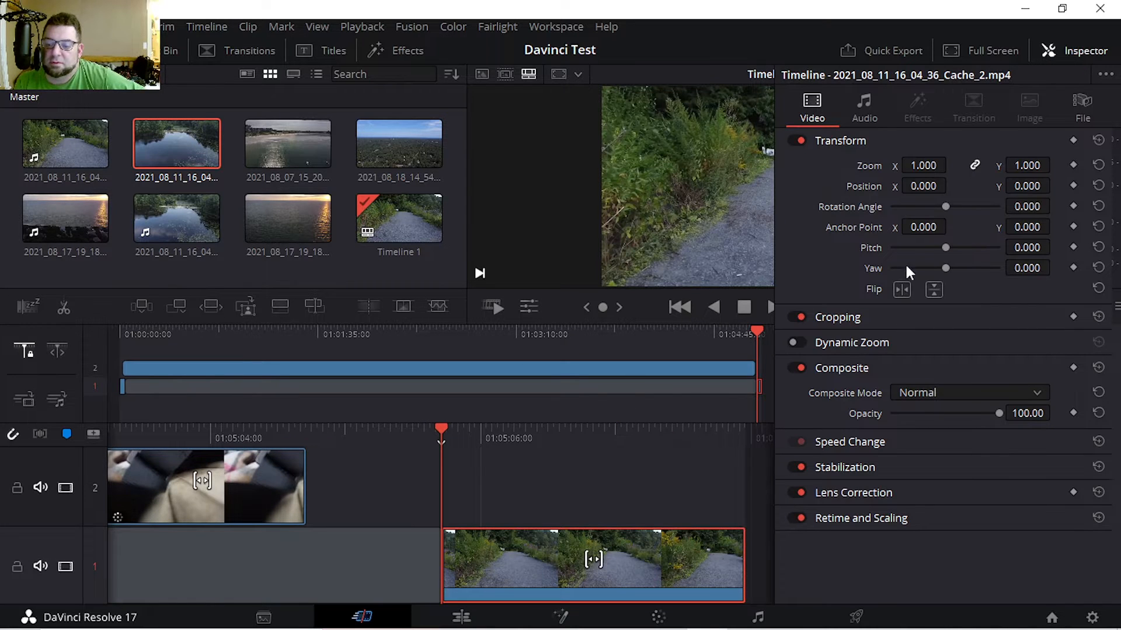
Step: Transform the gravel-path clip with zoom 1.890, X position -25, X anchor point -81, pitch 0.149 and yaw -0.057
mouse_move(938, 169)
mouse_down()
mouse_move(1021, 170)
mouse_move(927, 171)
mouse_up()
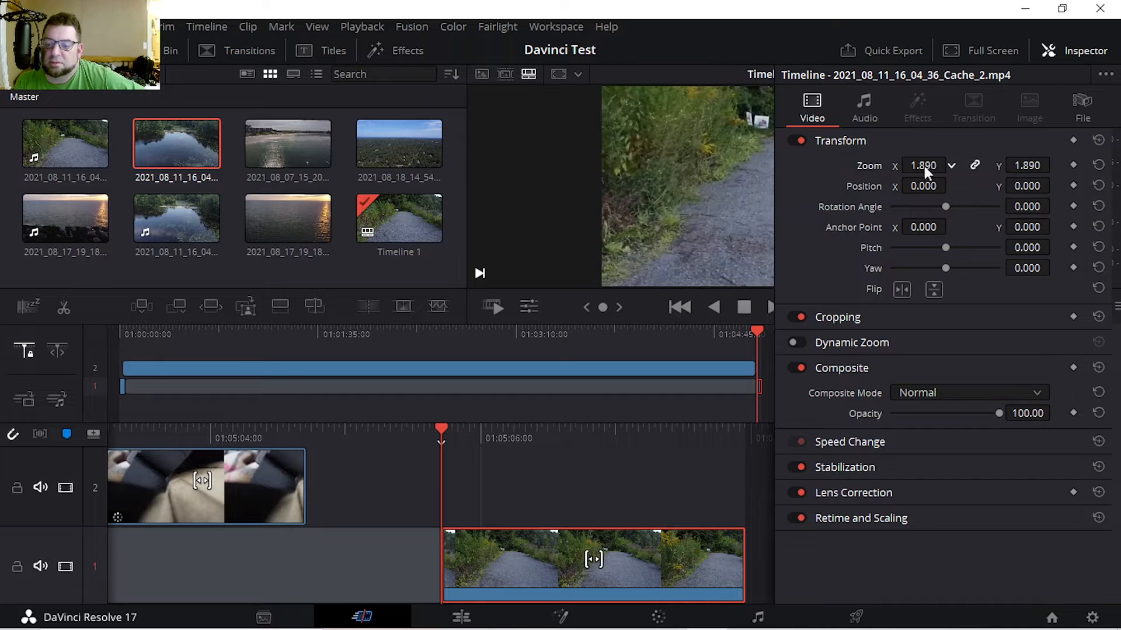
drag(904, 226, 873, 226)
mouse_move(937, 187)
mouse_down()
mouse_move(951, 186)
mouse_move(916, 186)
mouse_up()
drag(940, 255, 944, 282)
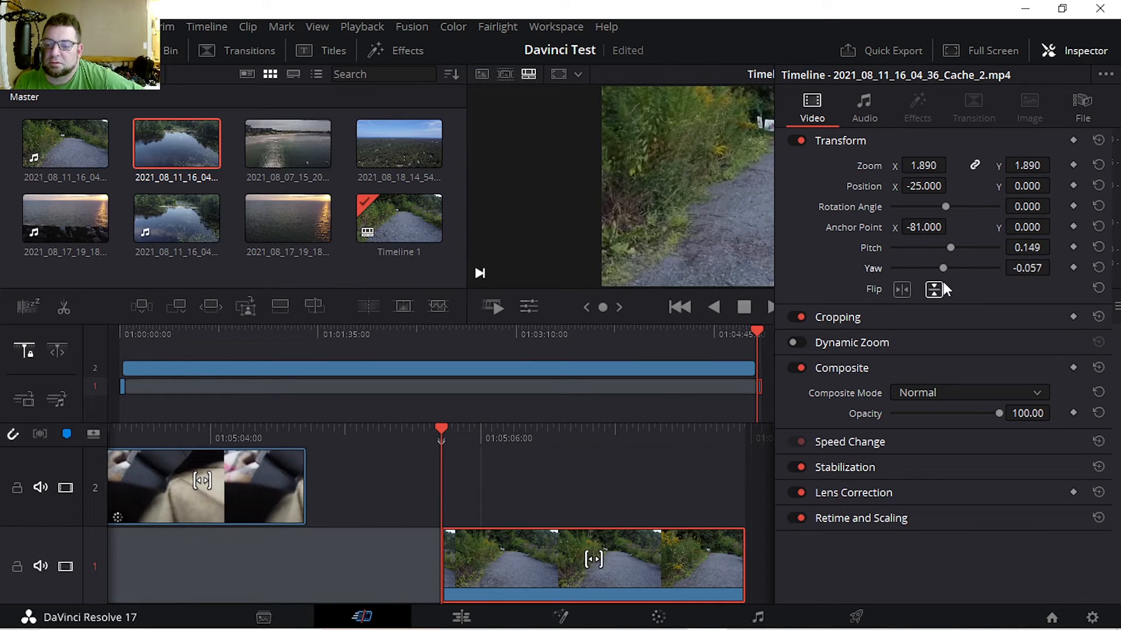
Step: Try flipping the gravel-path clip vertically and enabling Dynamic Zoom, and switch both back off
click(932, 292)
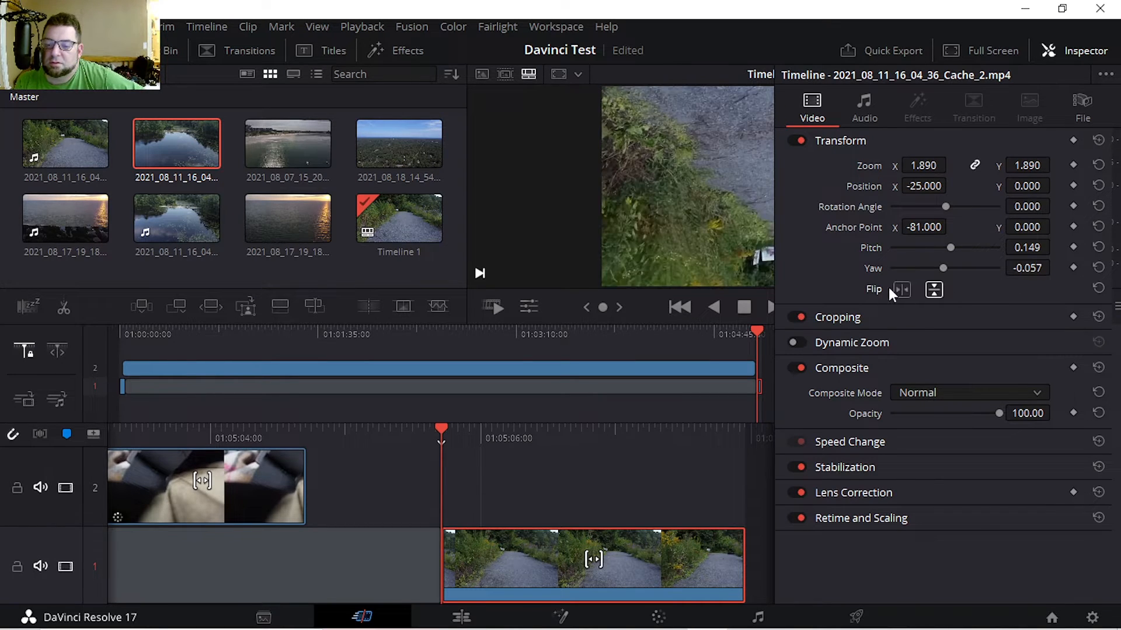
click(933, 290)
click(793, 345)
click(799, 343)
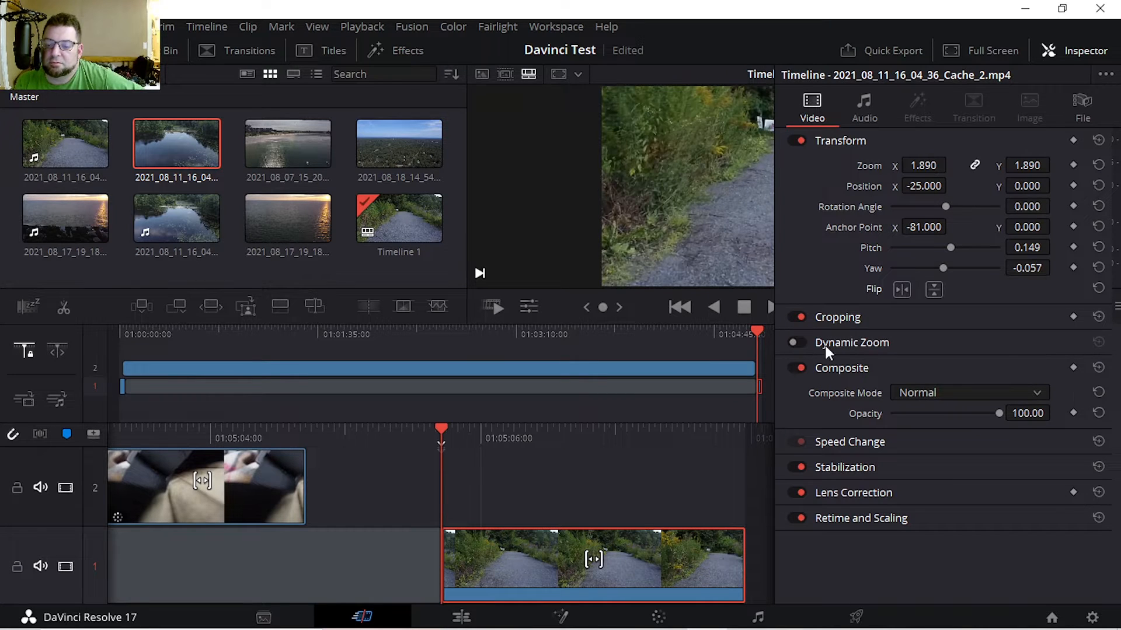
click(794, 367)
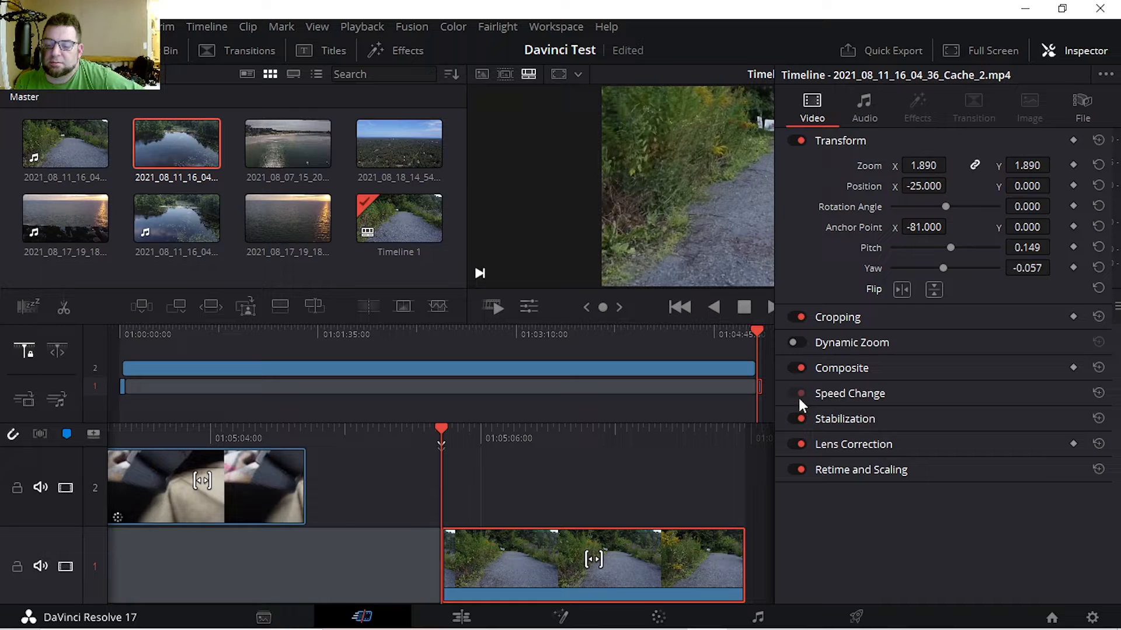
click(814, 369)
Step: Slow the gravel-path clip to 58% speed with forward playback and Ripple Timeline off
click(831, 445)
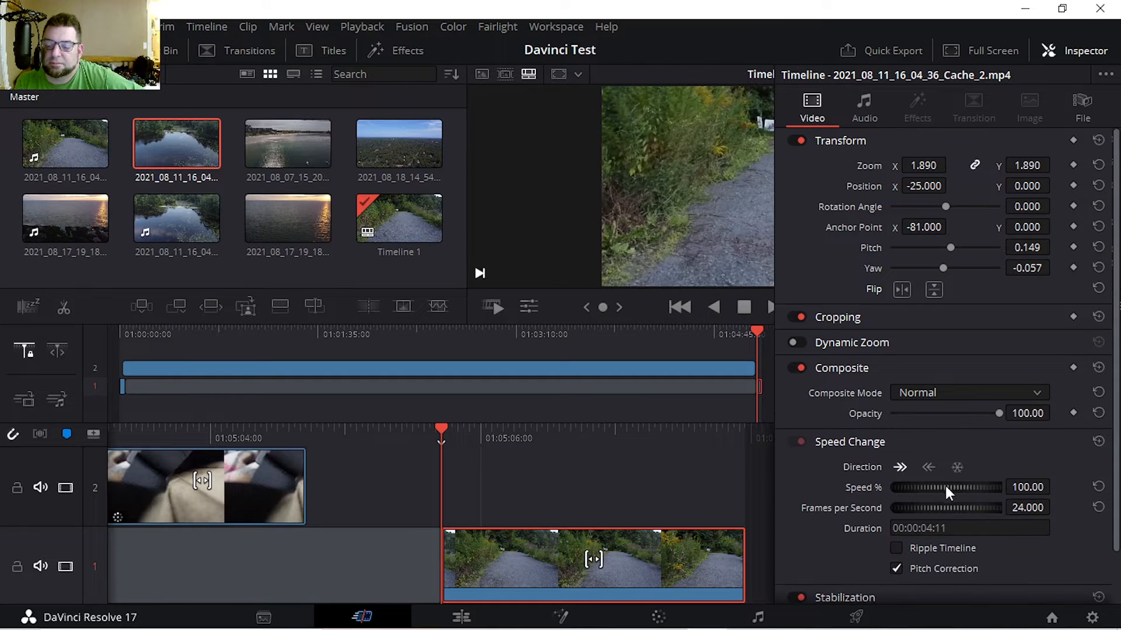
scroll(863, 452, down, 2)
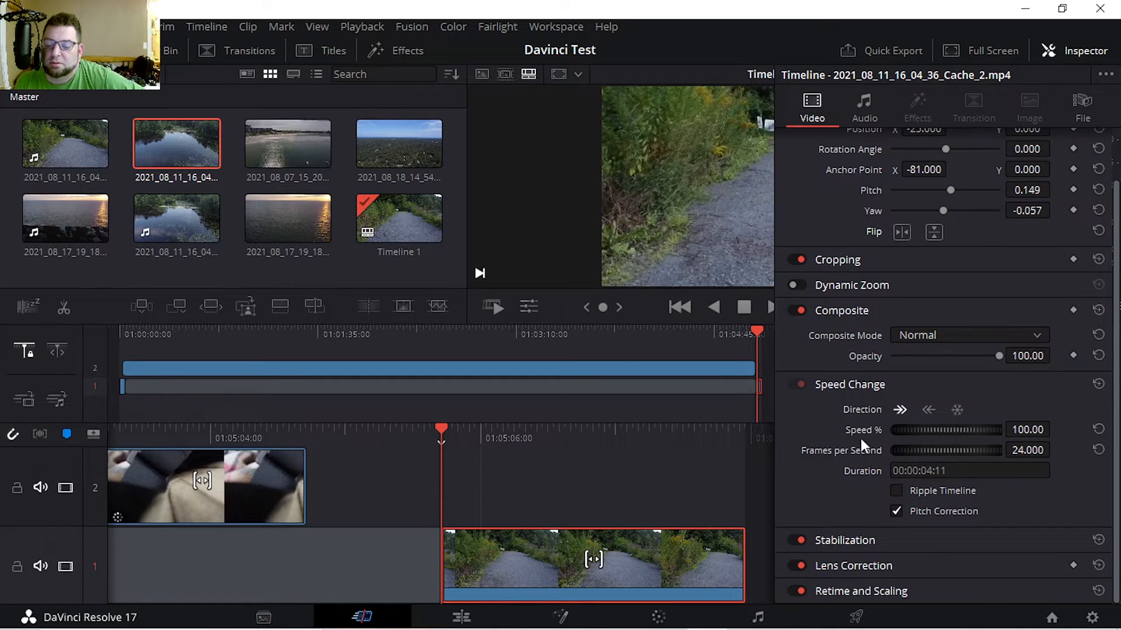
click(927, 410)
drag(897, 430, 932, 464)
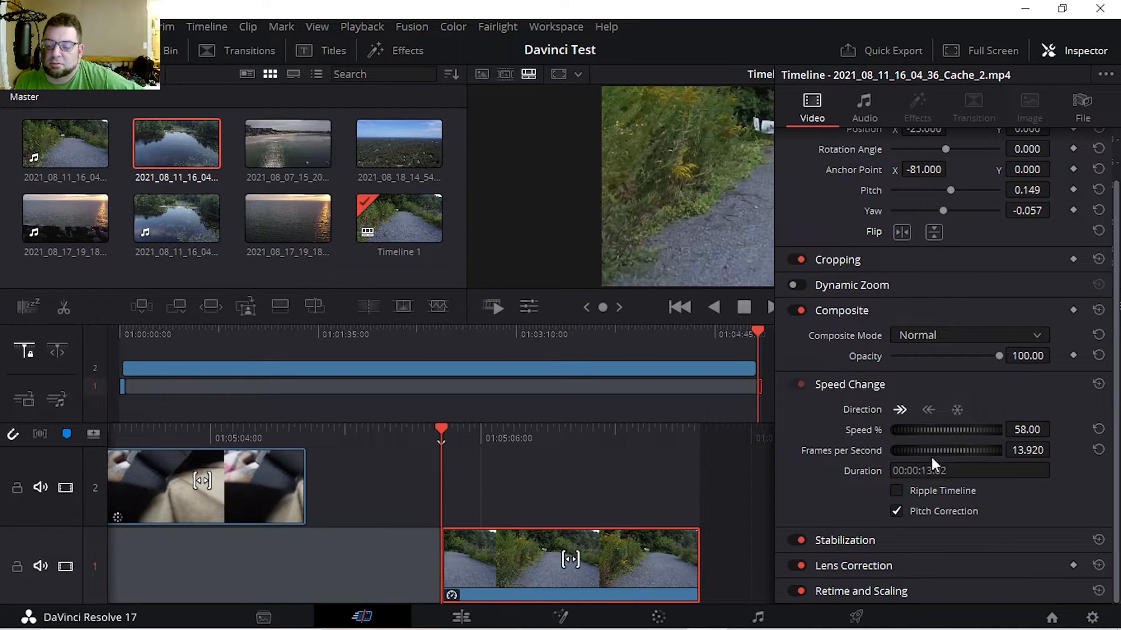
click(895, 492)
Step: Stabilize the gravel-path clip using the Perspective mode with Zoom enabled
click(799, 539)
click(846, 540)
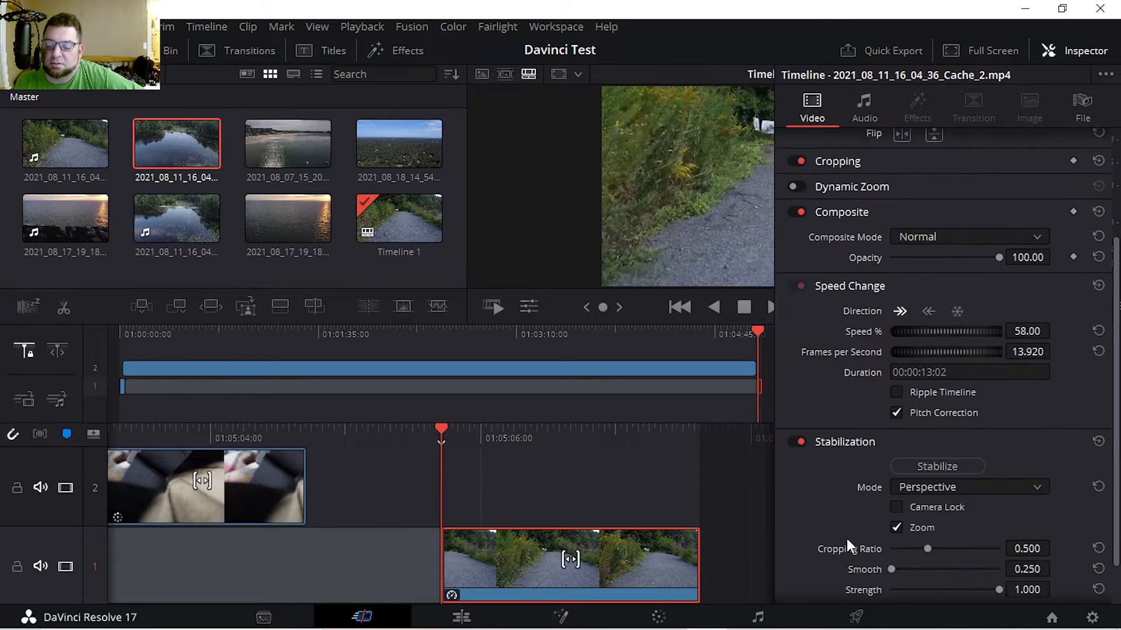
click(956, 415)
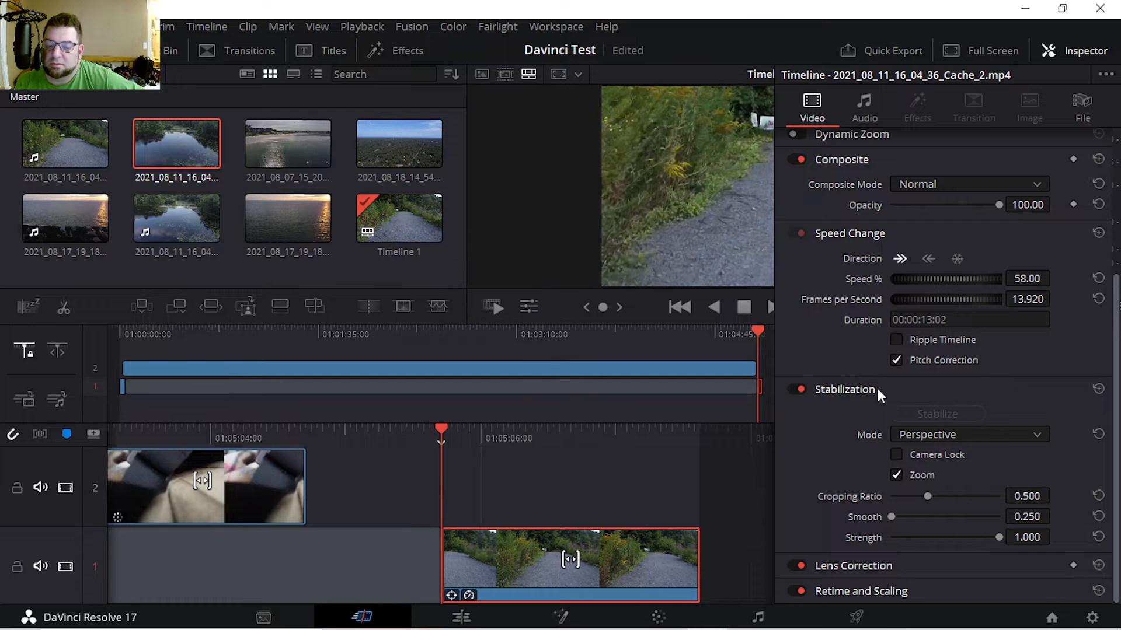
Step: Turn on Camera Lock in the gravel-path clip's stabilization settings and stabilize the clip
drag(464, 426, 232, 424)
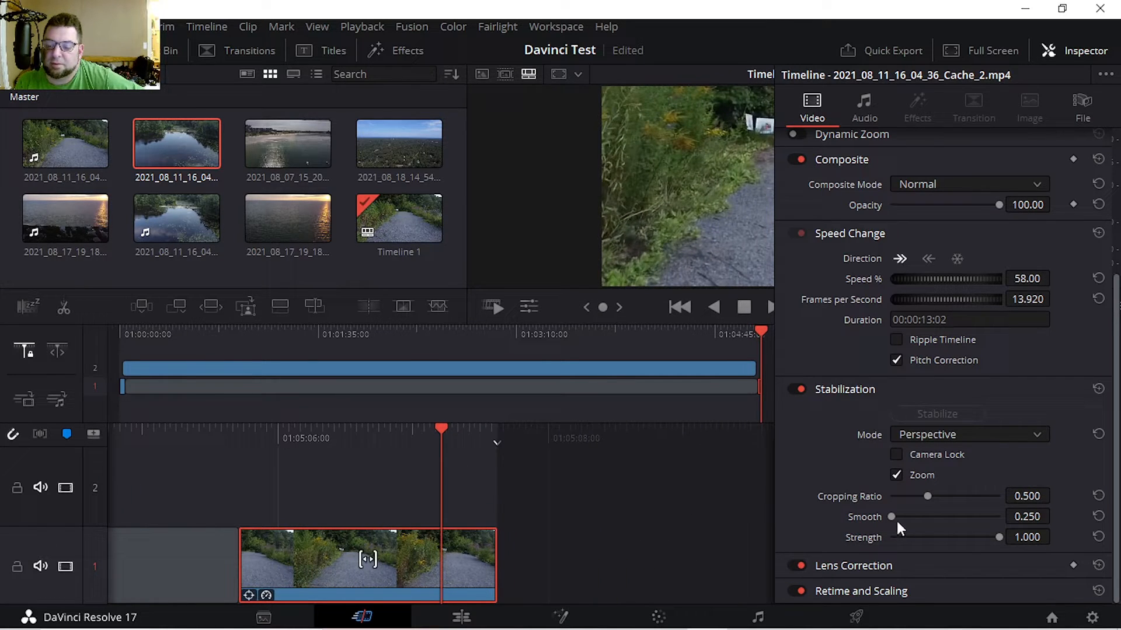
click(895, 454)
click(896, 454)
click(896, 454)
click(931, 411)
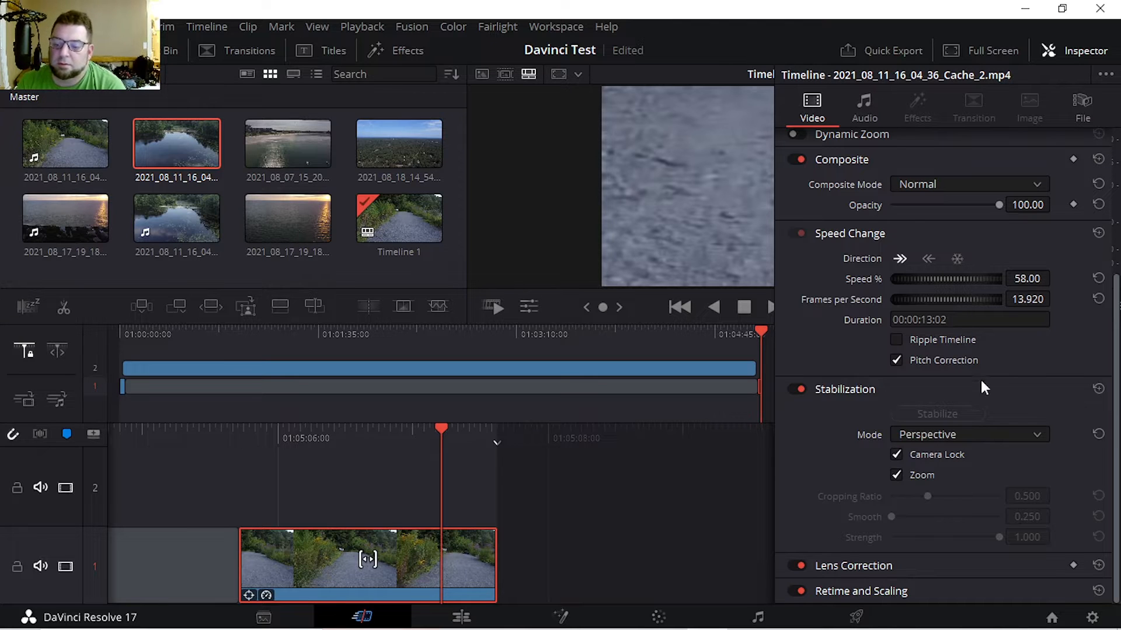
Step: Examine the gravel-path clip's file metadata, close the Inspector and play back the stabilized footage
click(1079, 103)
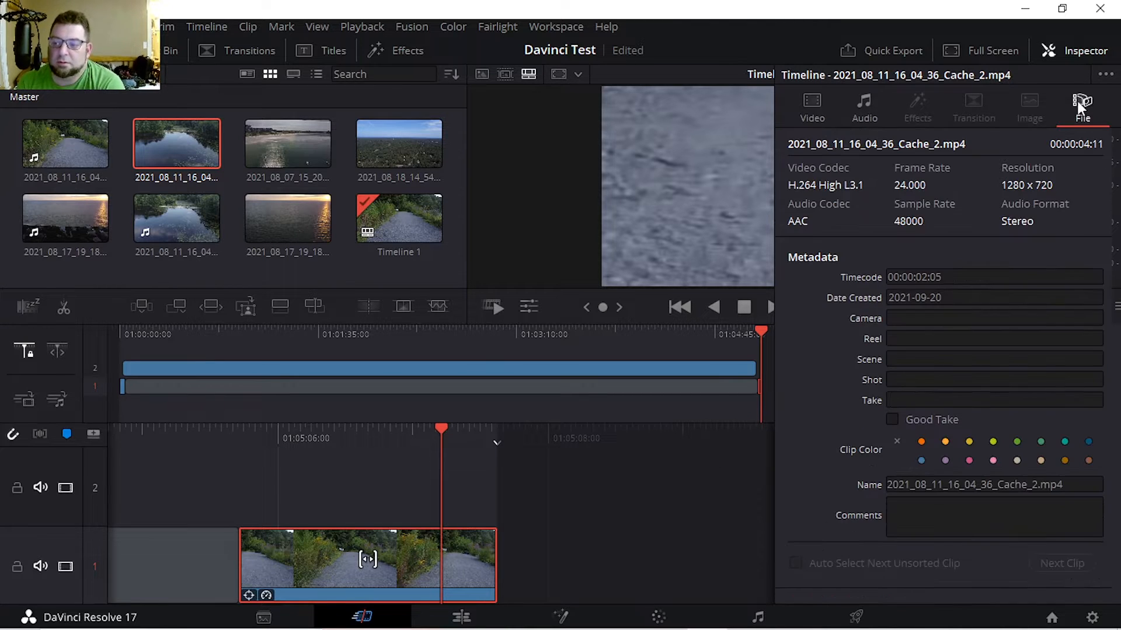
click(811, 107)
click(1085, 52)
key(space)
key(space)
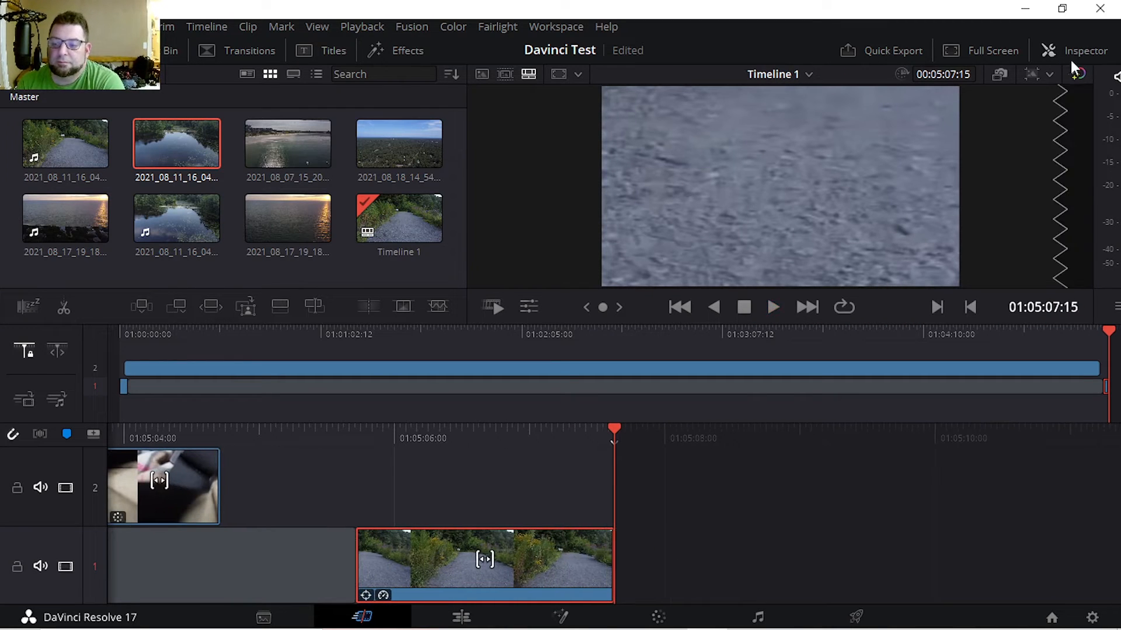
Step: Slip the gravel-path clip to an earlier part of its source footage and move the playhead back to the boats footage
drag(484, 559, 899, 559)
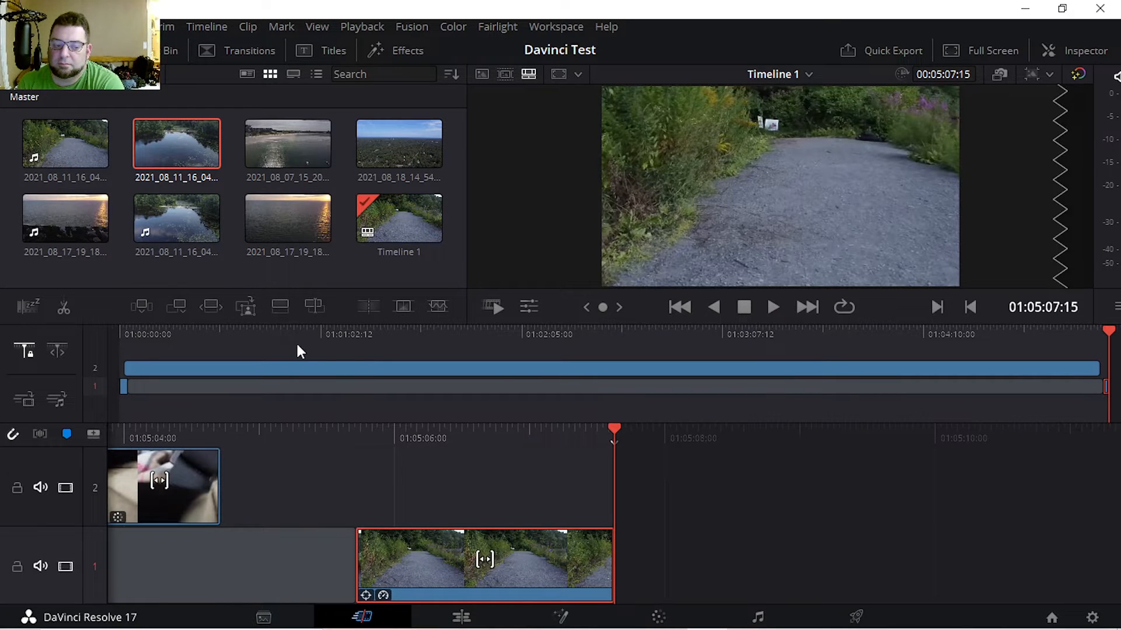
drag(790, 352, 615, 368)
key(space)
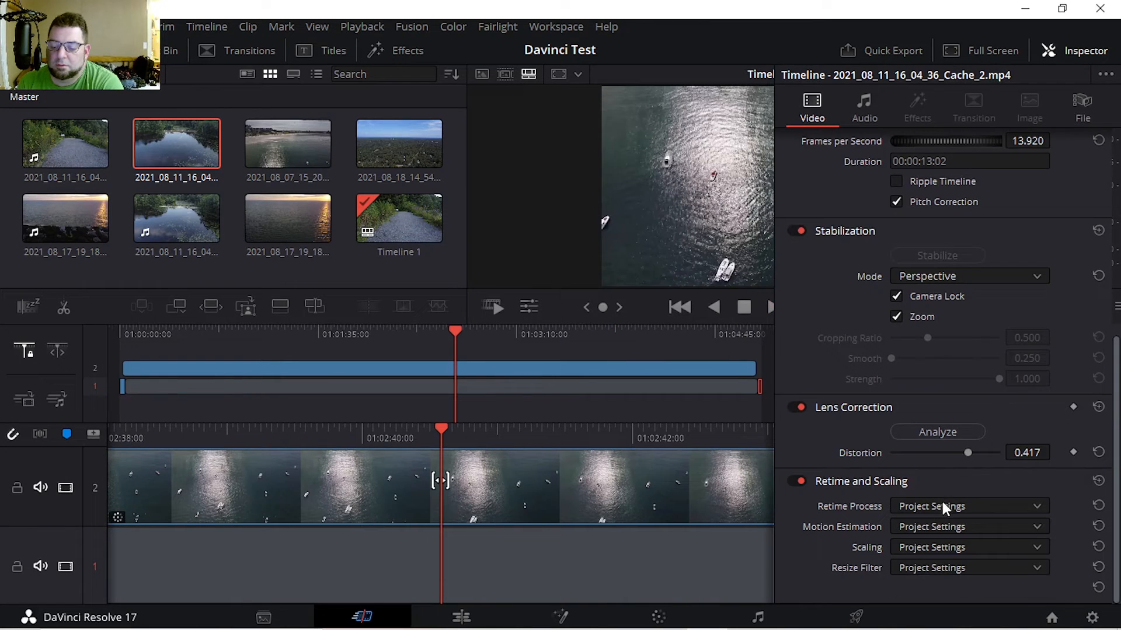
Step: Review the gravel-path clip's audio settings and the boats clip's file metadata in the Inspector
click(873, 102)
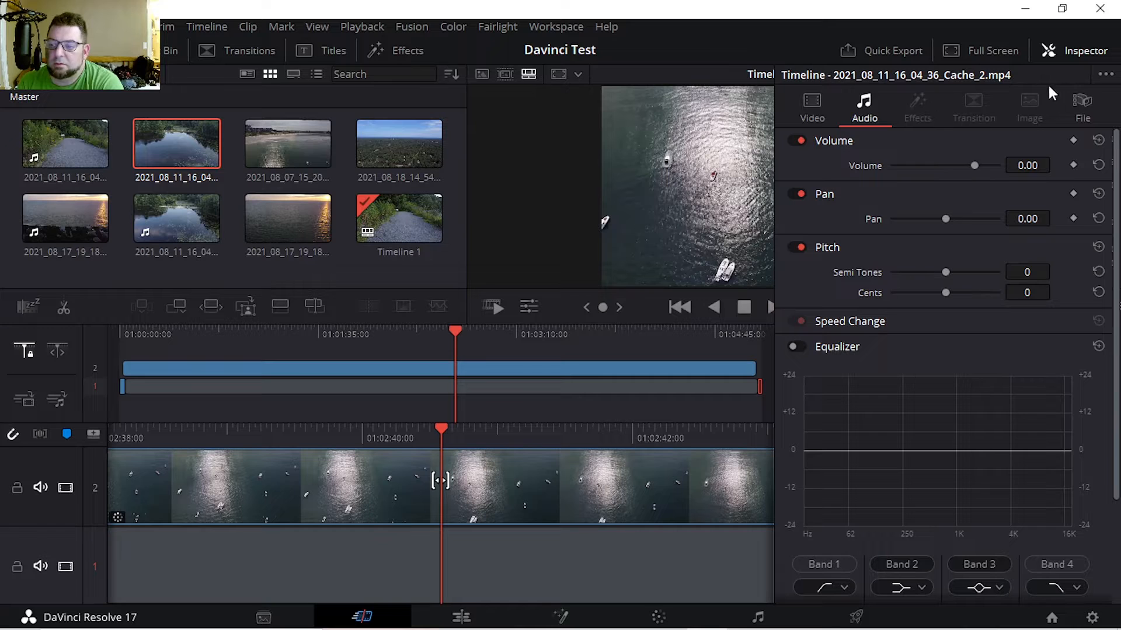
click(509, 481)
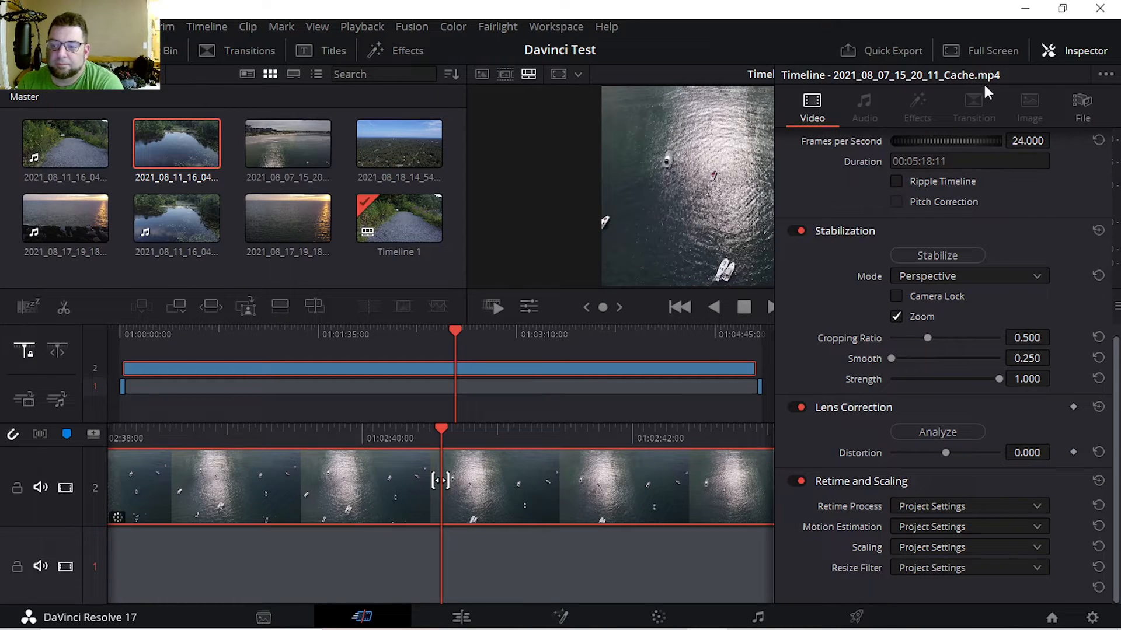
click(1061, 111)
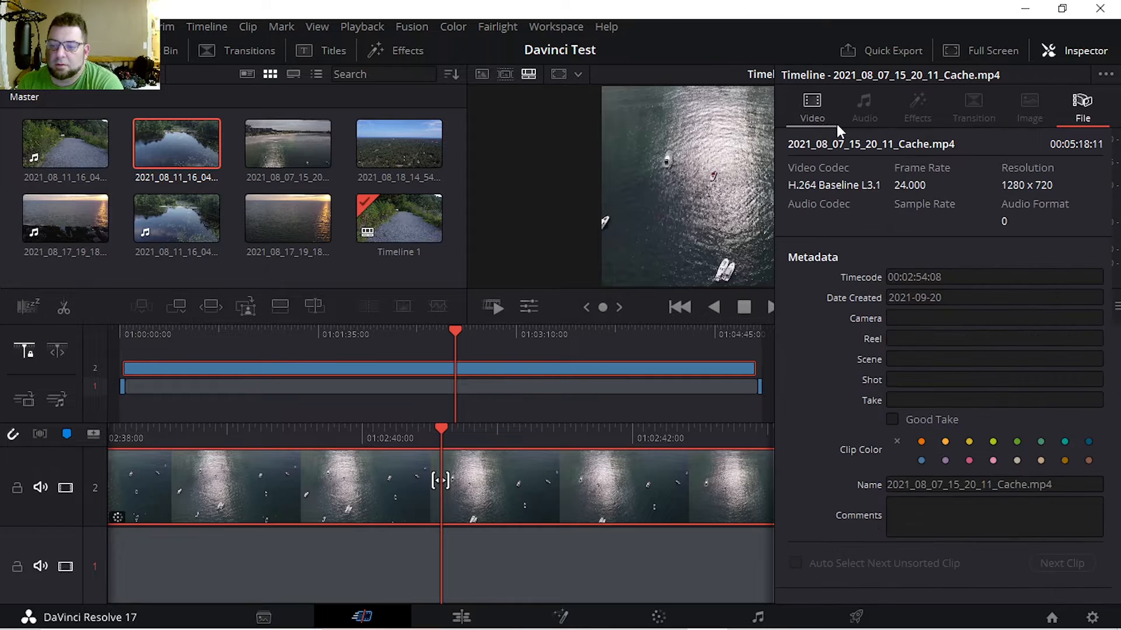
click(812, 108)
click(1075, 53)
Step: Open the Edit page, show the Inspector, and scrub back through the boats clip
click(461, 619)
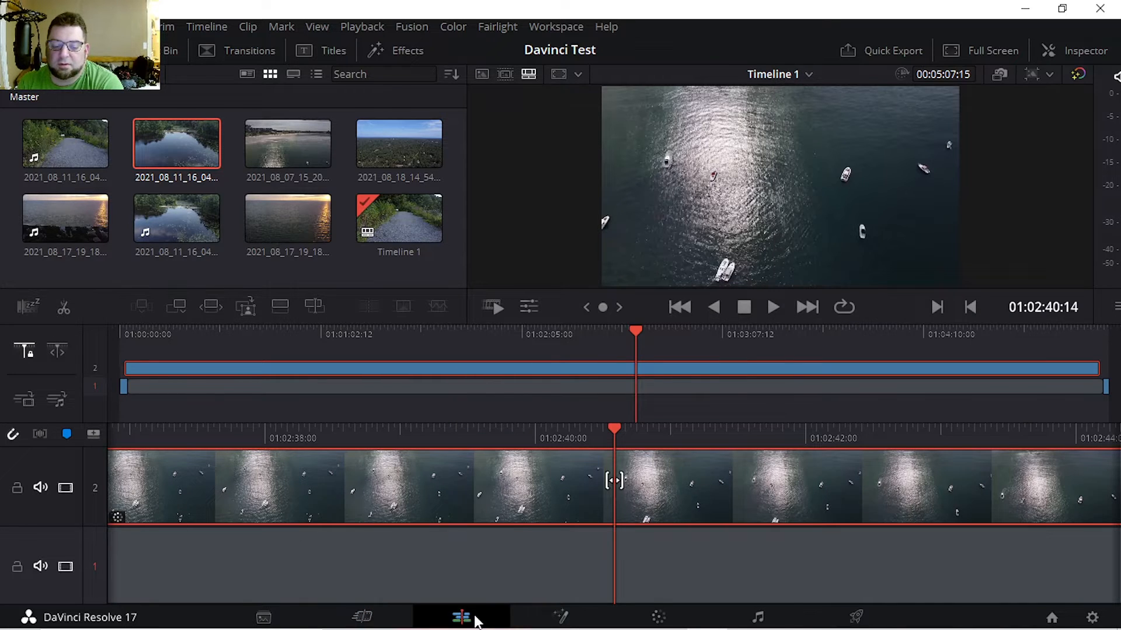
click(1059, 54)
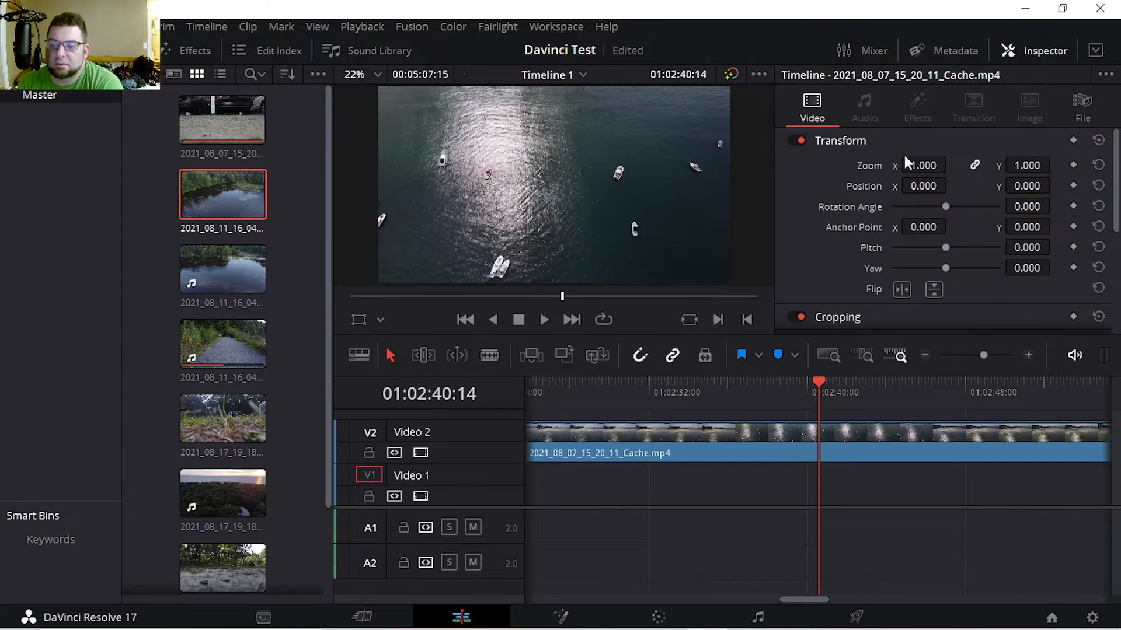
key(space)
drag(832, 384, 625, 387)
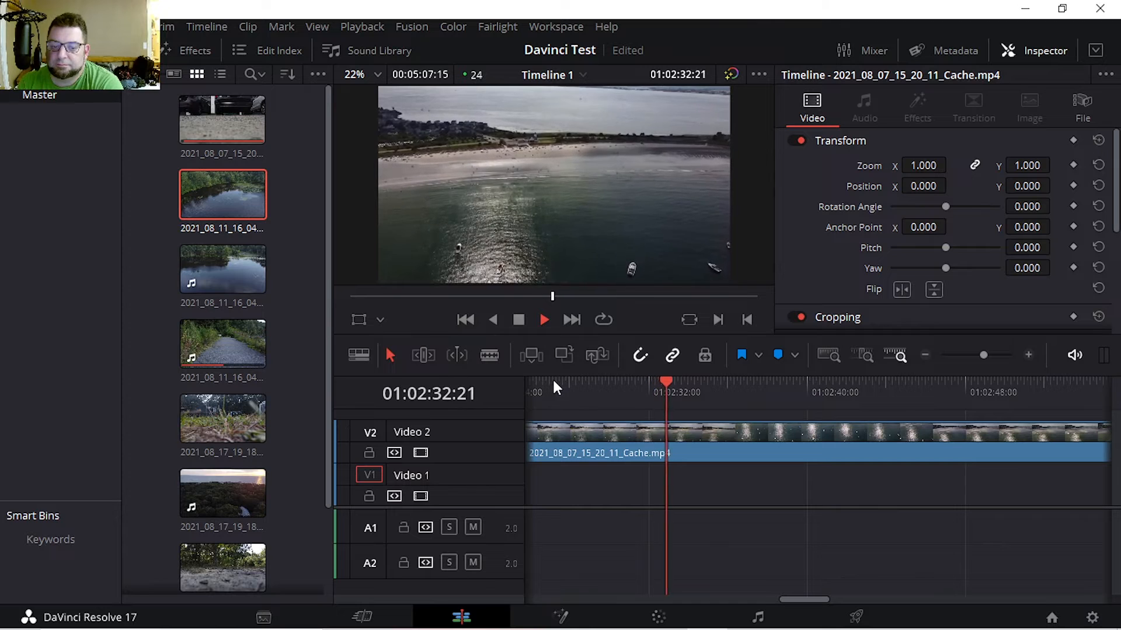
Step: Enlarge the viewer area above the timeline and play a short part of the boats clip
key(space)
drag(582, 335, 600, 395)
key(space)
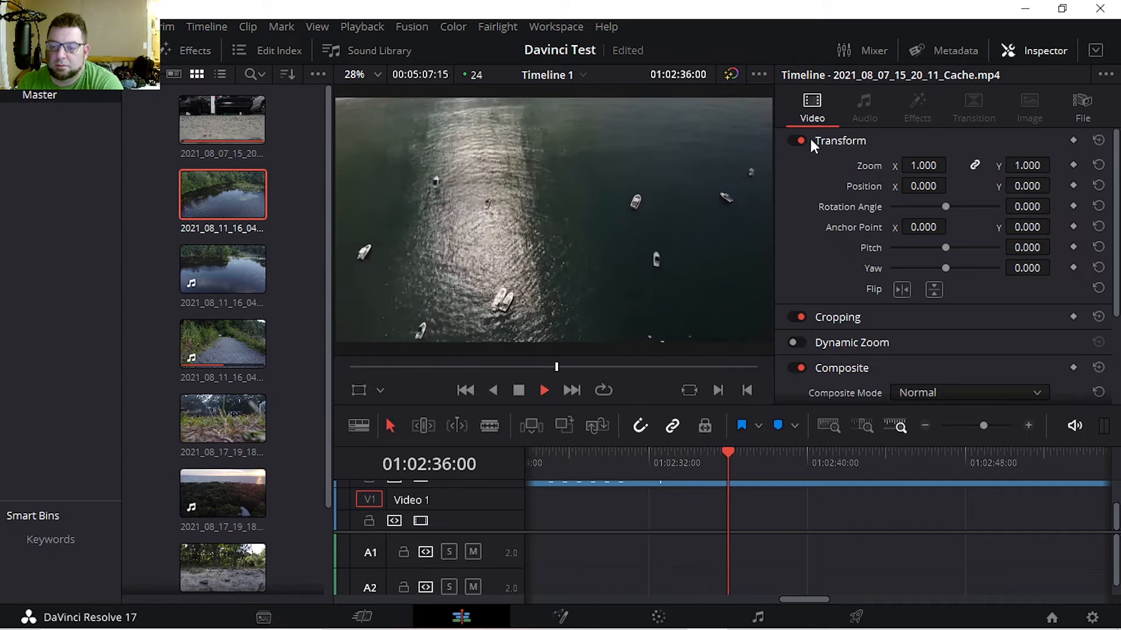
key(space)
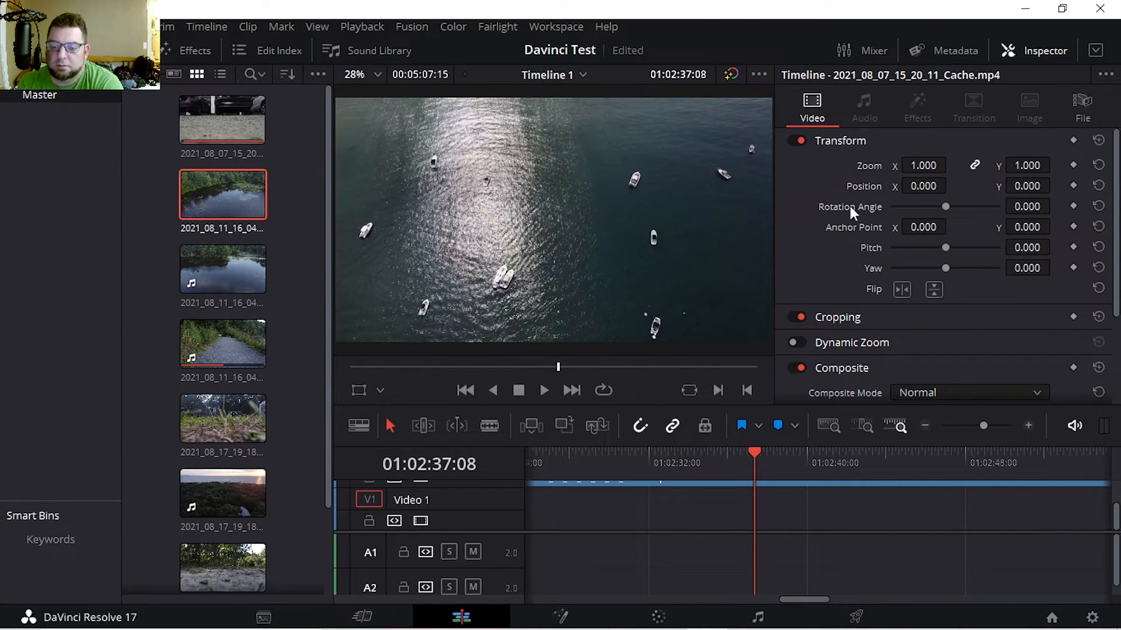
Step: Hide the Inspector to show both viewers, show and hide the Mixer, and play the timeline briefly
click(1067, 52)
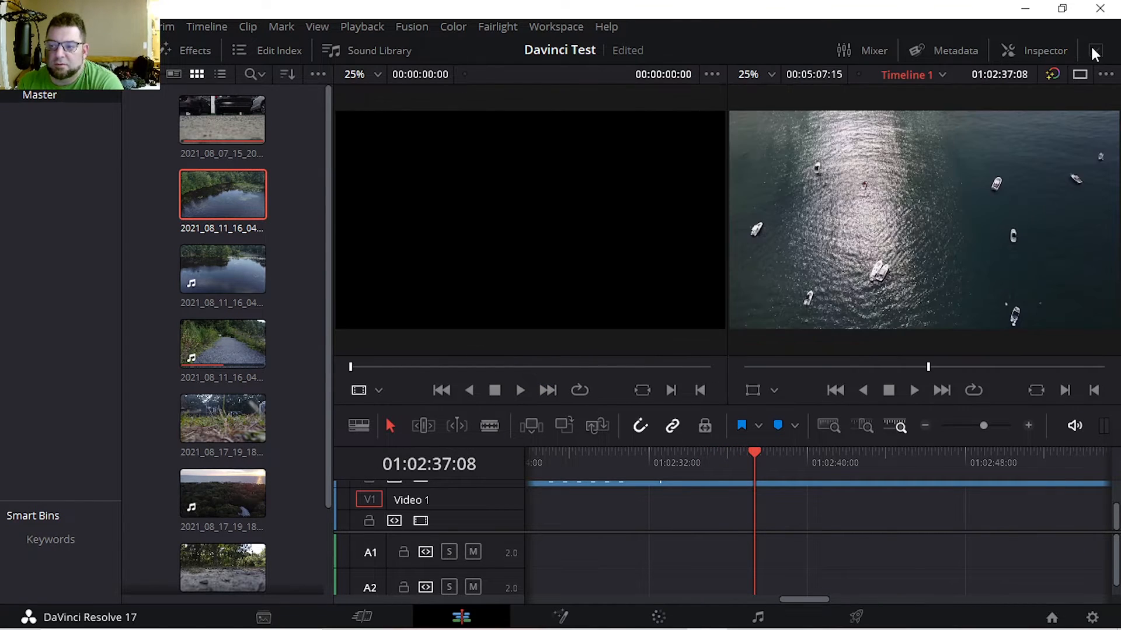
click(1095, 53)
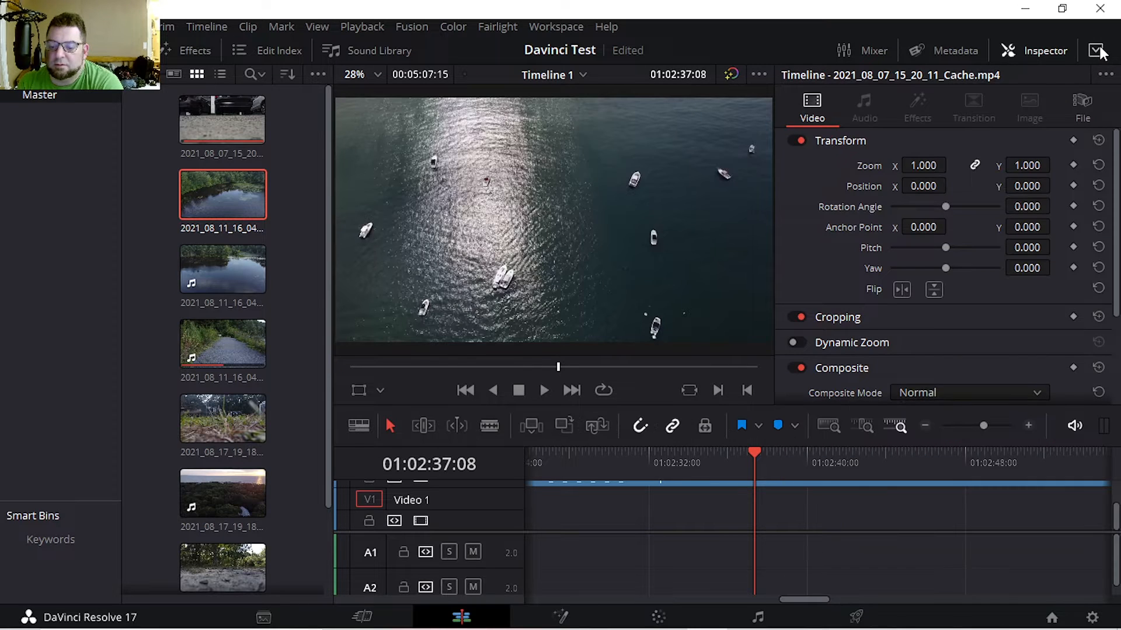
click(1044, 49)
click(864, 52)
click(864, 52)
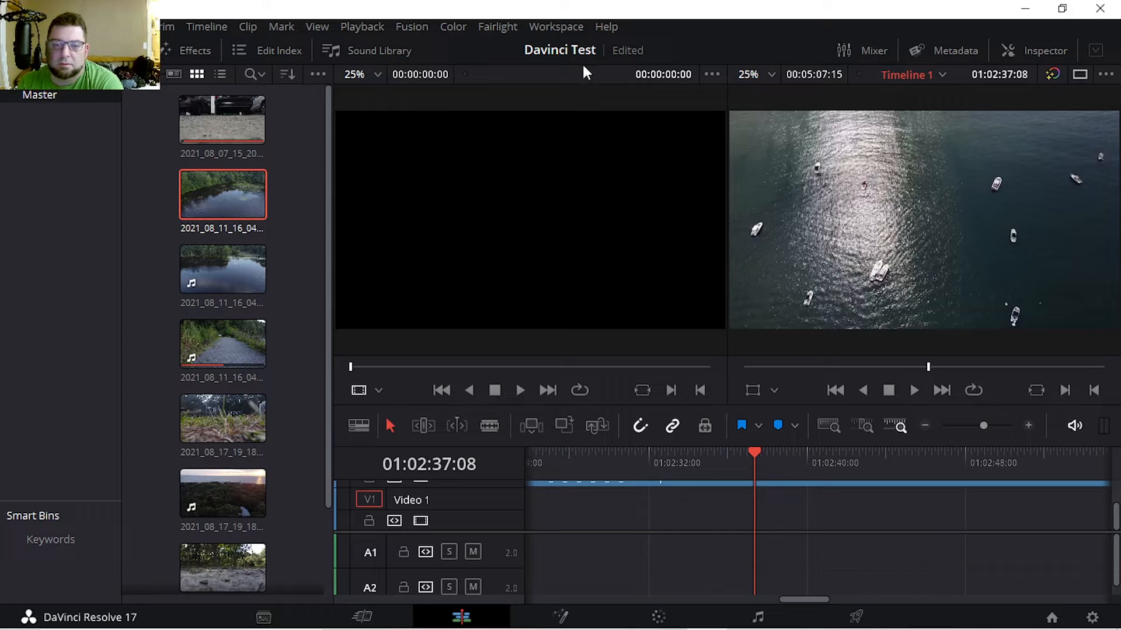
key(space)
scroll(584, 508, up, 2)
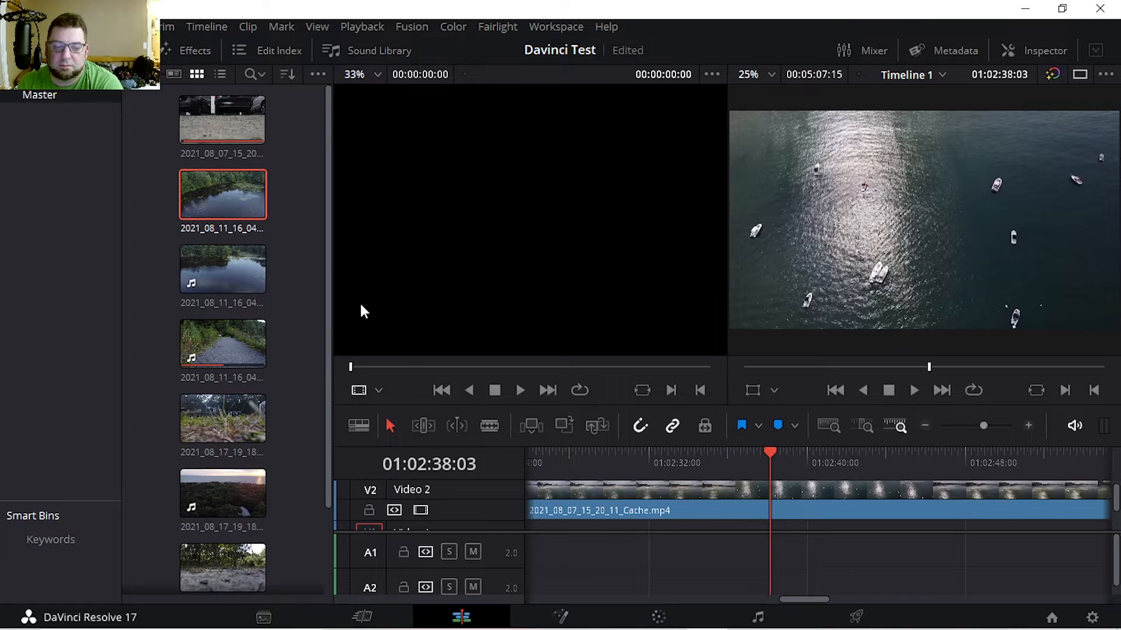
Step: Open the Fusion page and look through its 3D and Blur tool categories
key(shift+5)
click(11, 92)
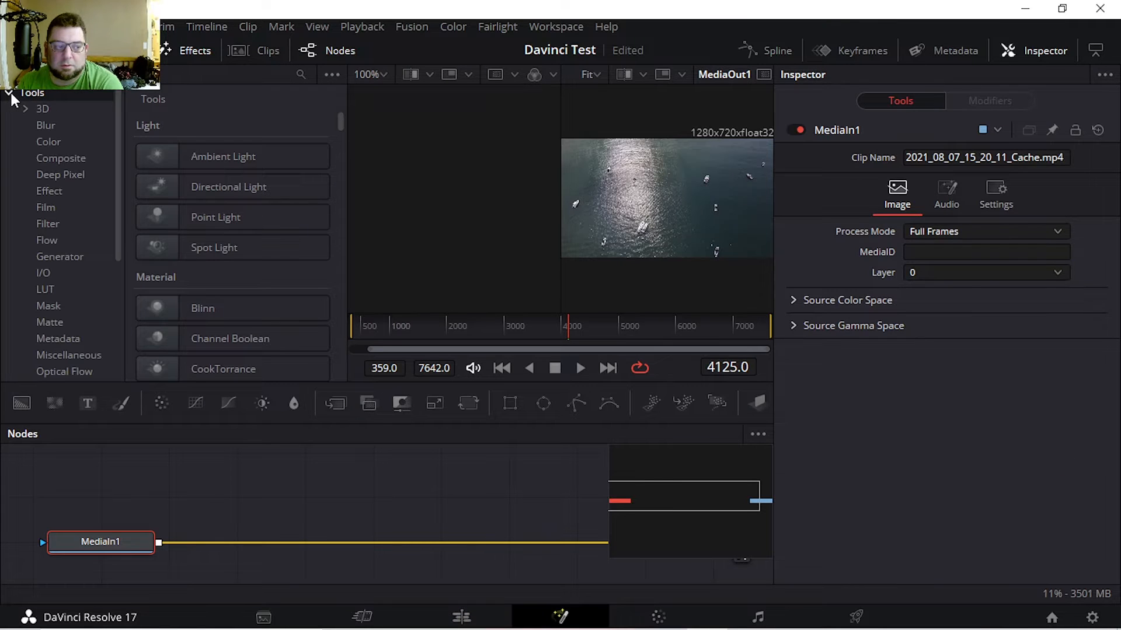
click(41, 109)
click(45, 124)
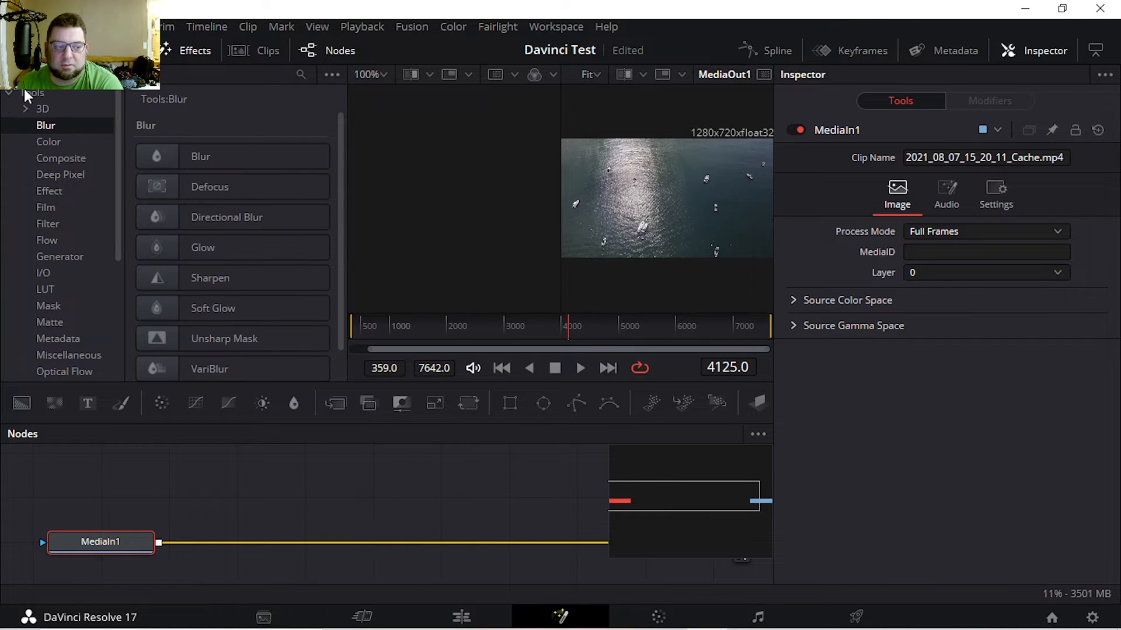
Step: Return to the Edit page, open the effects library, and show its Titles category
click(499, 617)
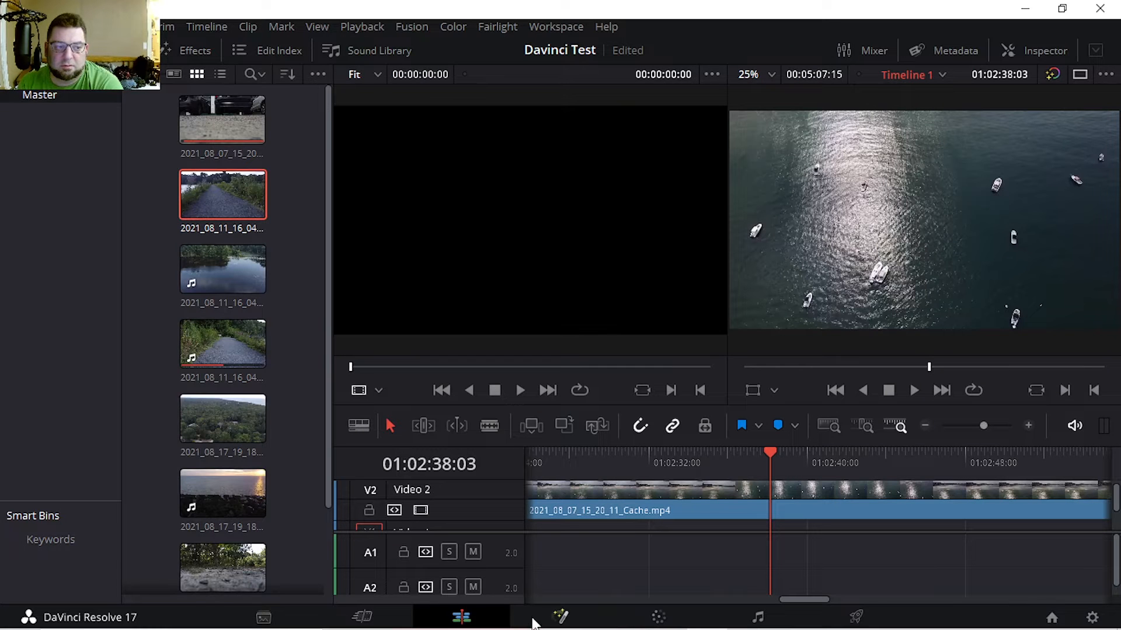
click(194, 52)
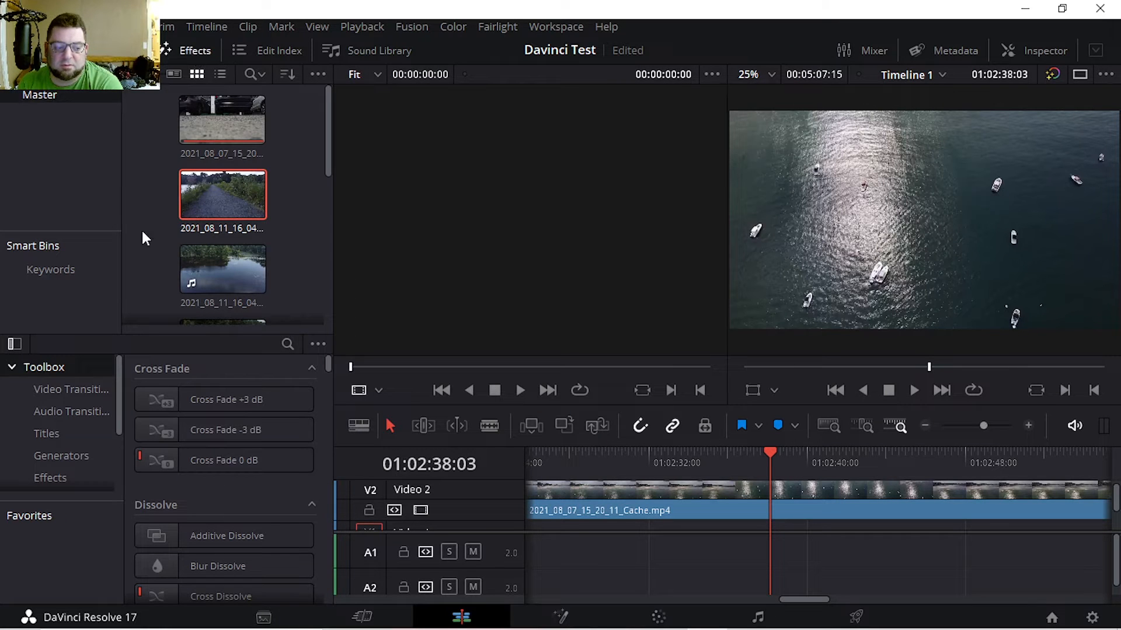
scroll(32, 395, down, 3)
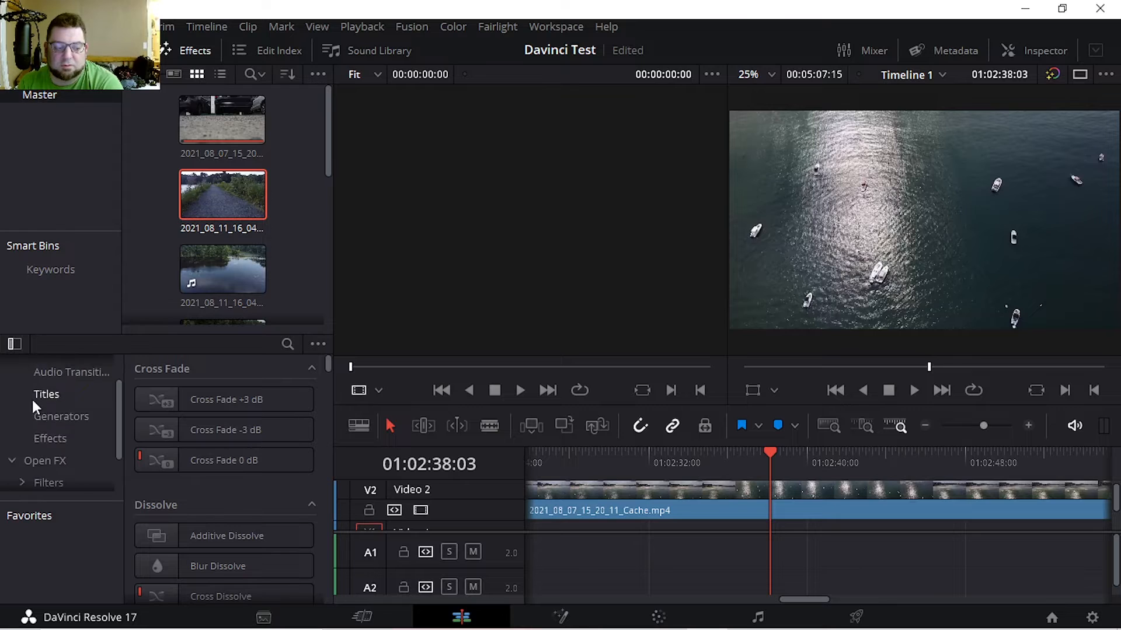
scroll(53, 441, up, 2)
click(57, 383)
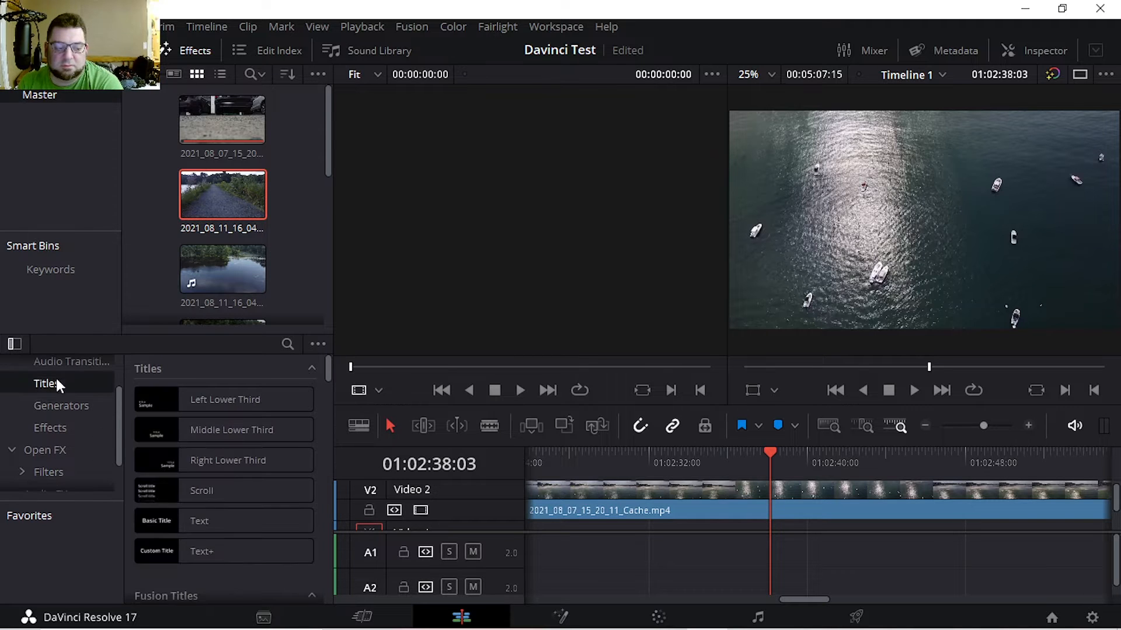
click(63, 404)
click(64, 384)
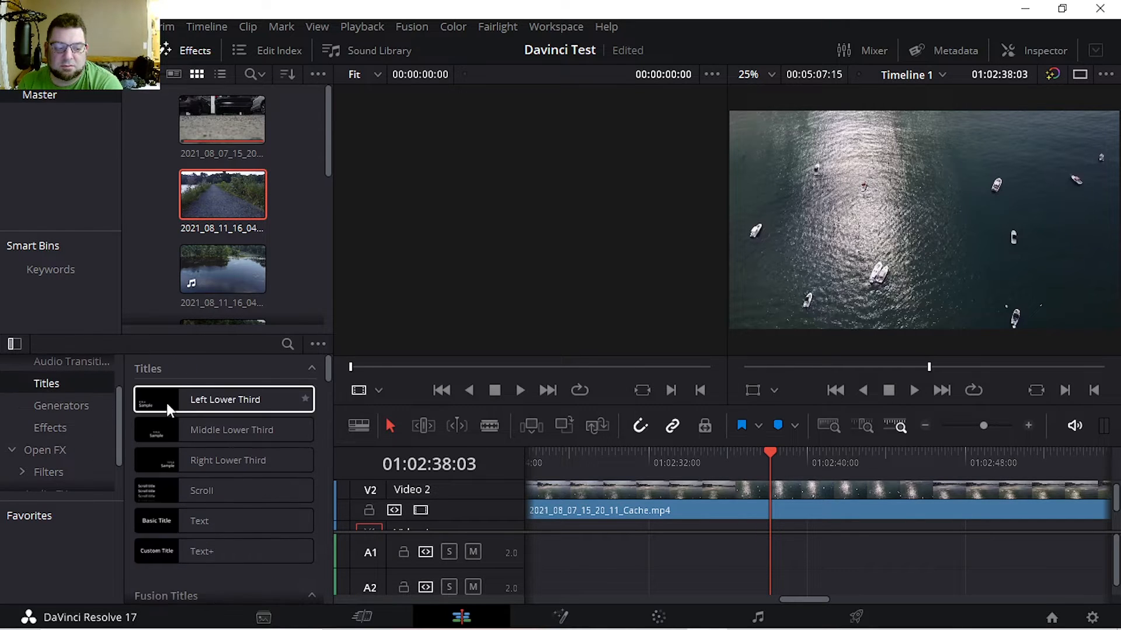
Step: Add a Left Lower Third title to the Video 1 track at 01:02:38:03 and place the playhead over it
drag(222, 400, 817, 526)
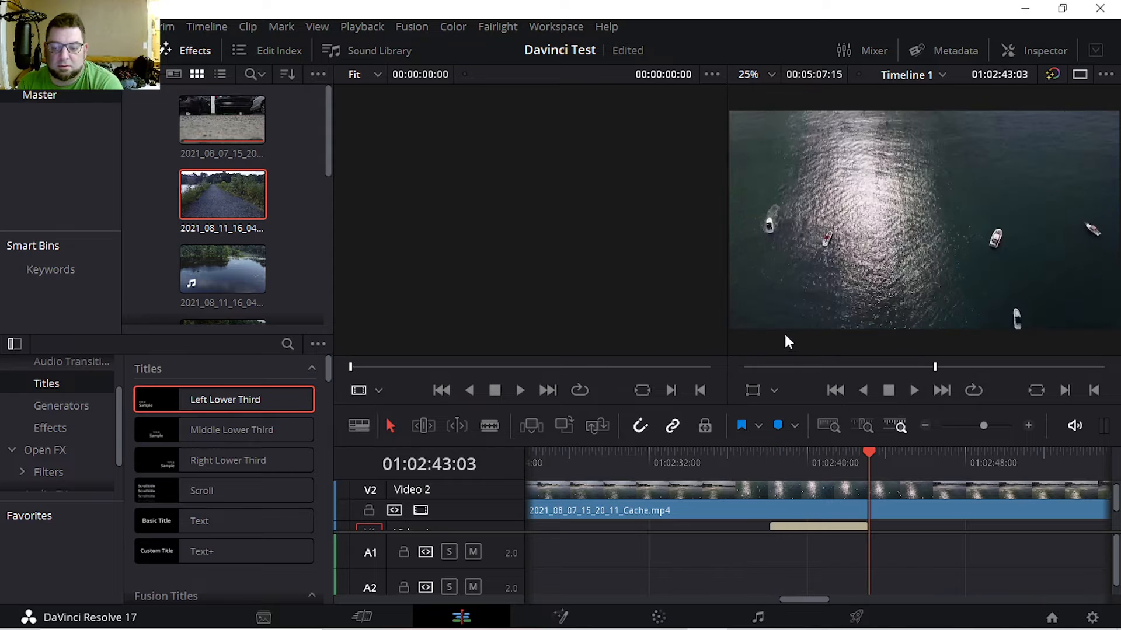
drag(874, 451, 808, 454)
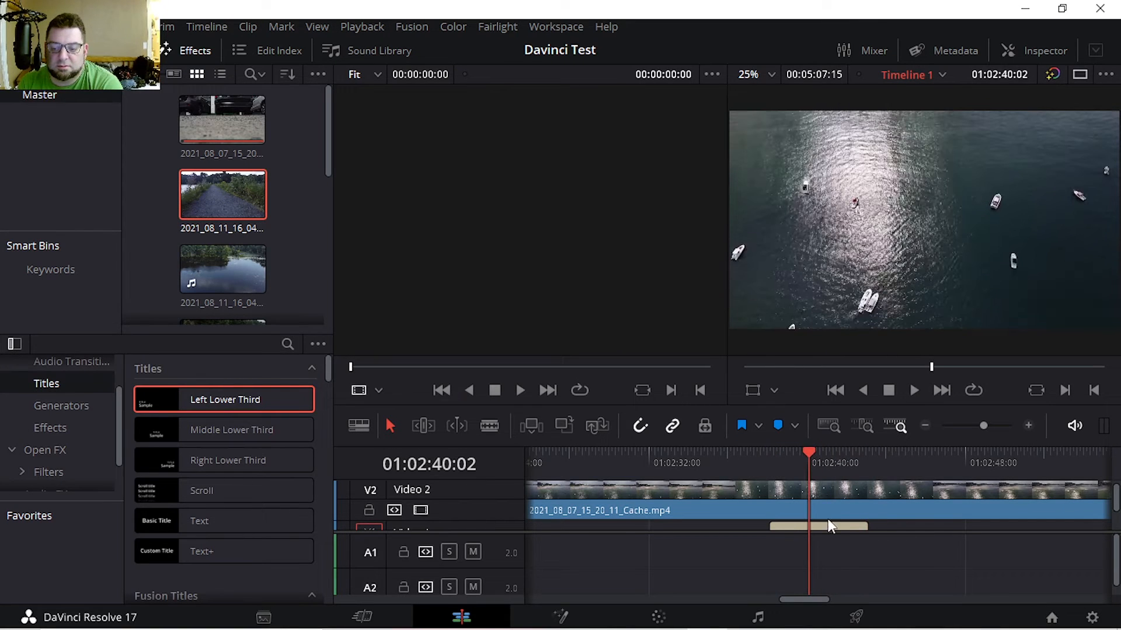
Step: Change the lower third's title text to "TITLE TEST" and its font size to 1732
double_click(828, 526)
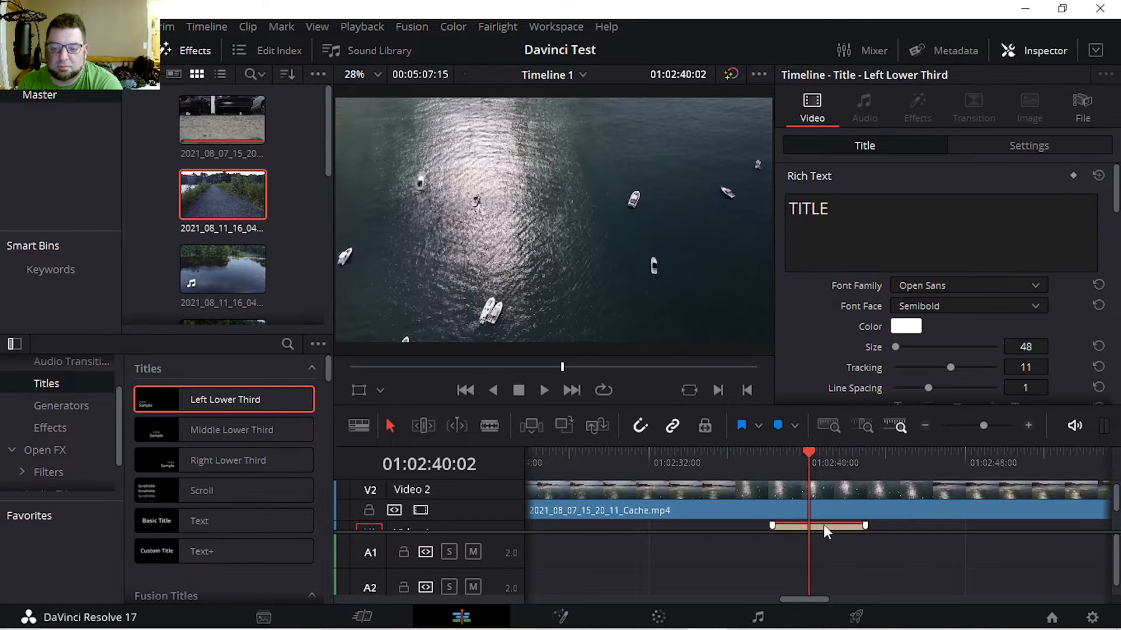
drag(868, 208, 656, 205)
text(TITLE TEST)
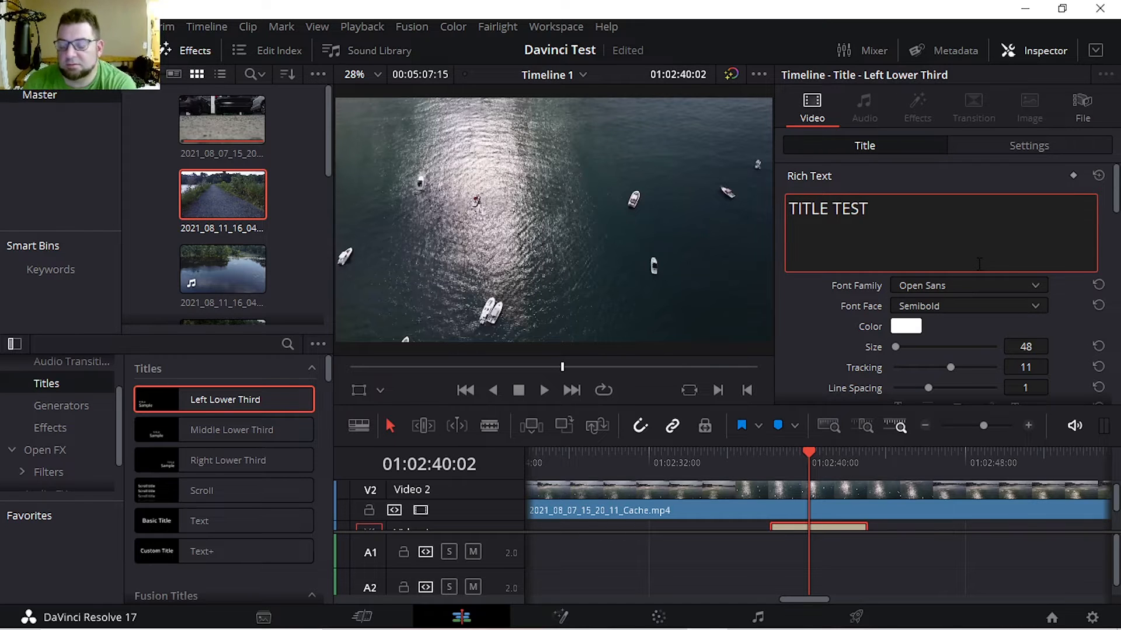
drag(898, 345, 937, 344)
mouse_move(818, 453)
mouse_down()
mouse_move(784, 450)
mouse_move(859, 457)
mouse_move(750, 465)
mouse_move(825, 453)
mouse_up()
Step: Examine the lower third's text, shadow, background and transform settings in the Inspector
scroll(824, 281, down, 3)
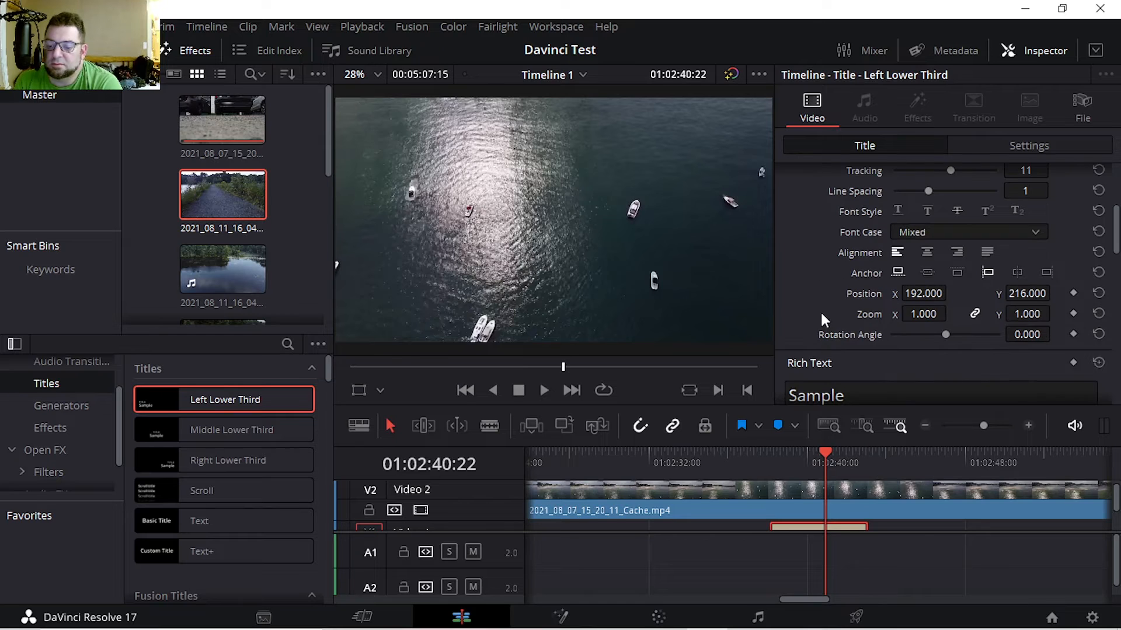
scroll(820, 311, down, 5)
scroll(820, 318, down, 4)
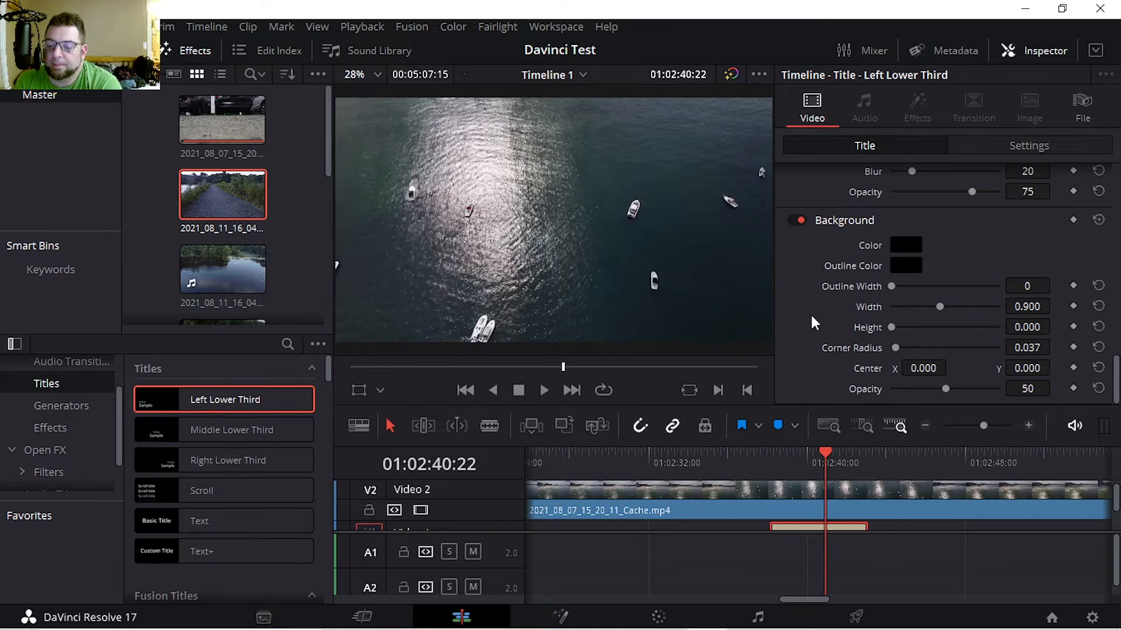
scroll(809, 323, up, 12)
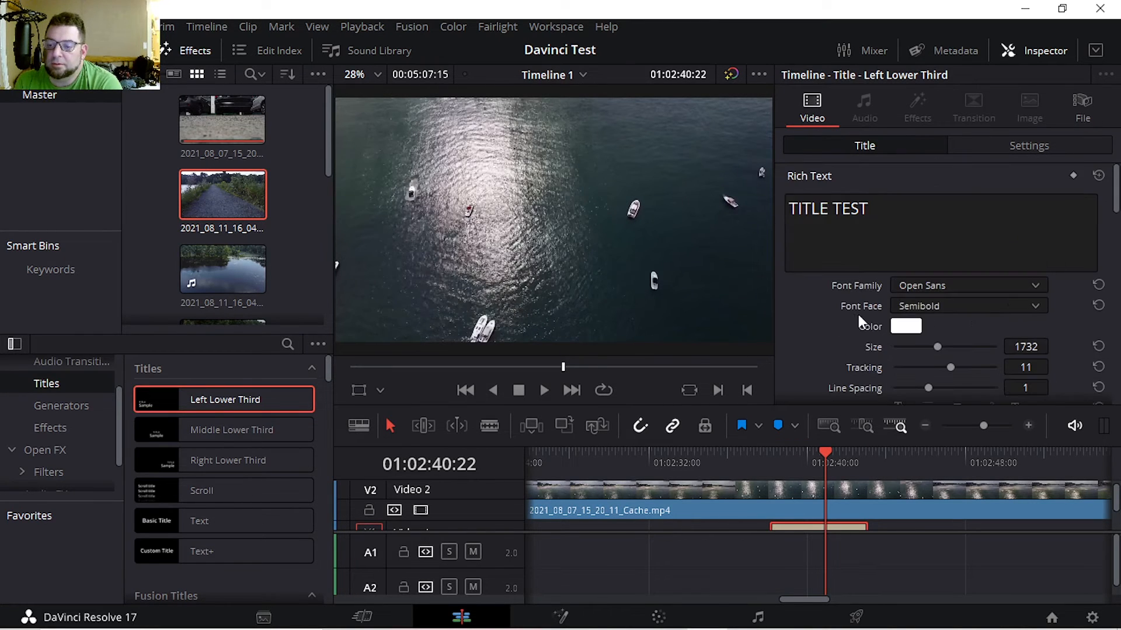
click(1029, 150)
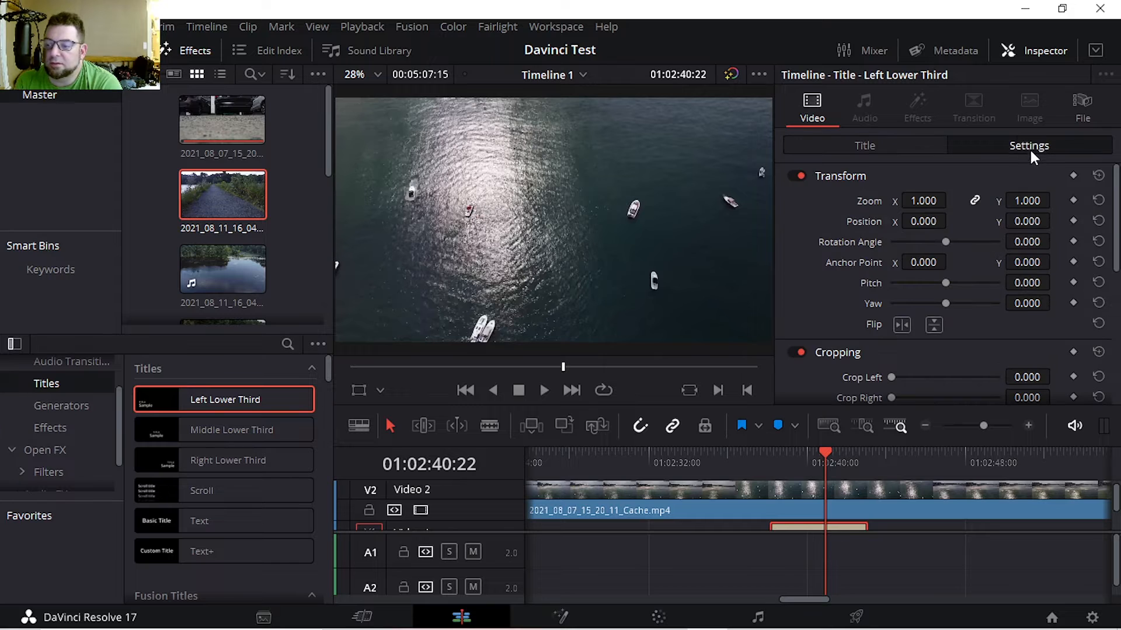
click(852, 146)
scroll(842, 205, down, 8)
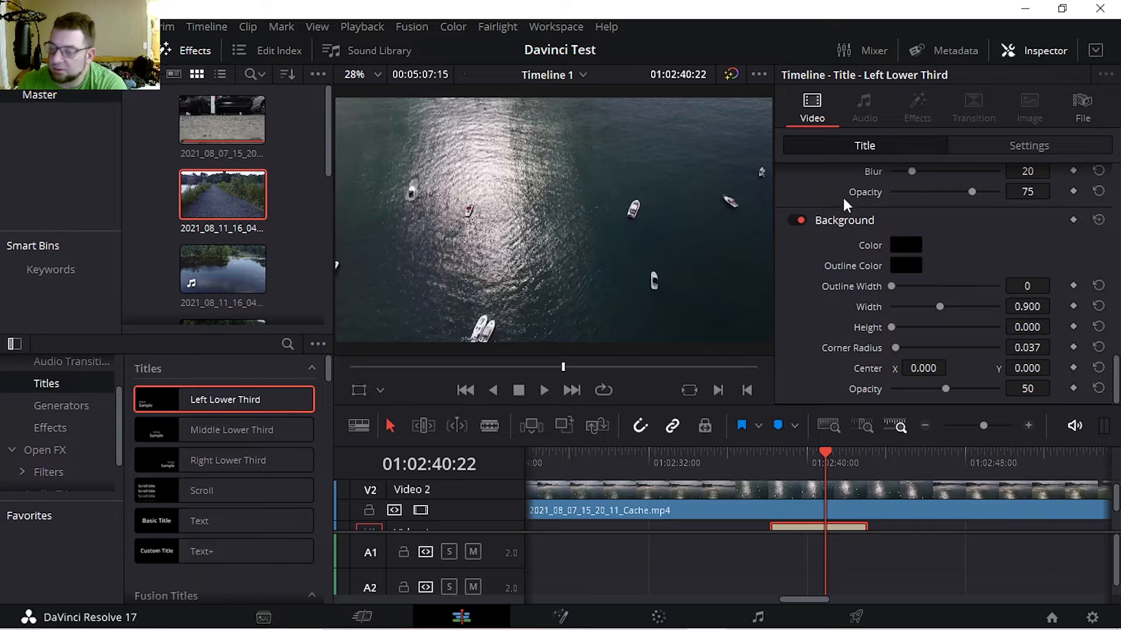
click(963, 140)
click(885, 140)
scroll(492, 242, down, 2)
scroll(491, 241, up, 1)
scroll(453, 245, up, 2)
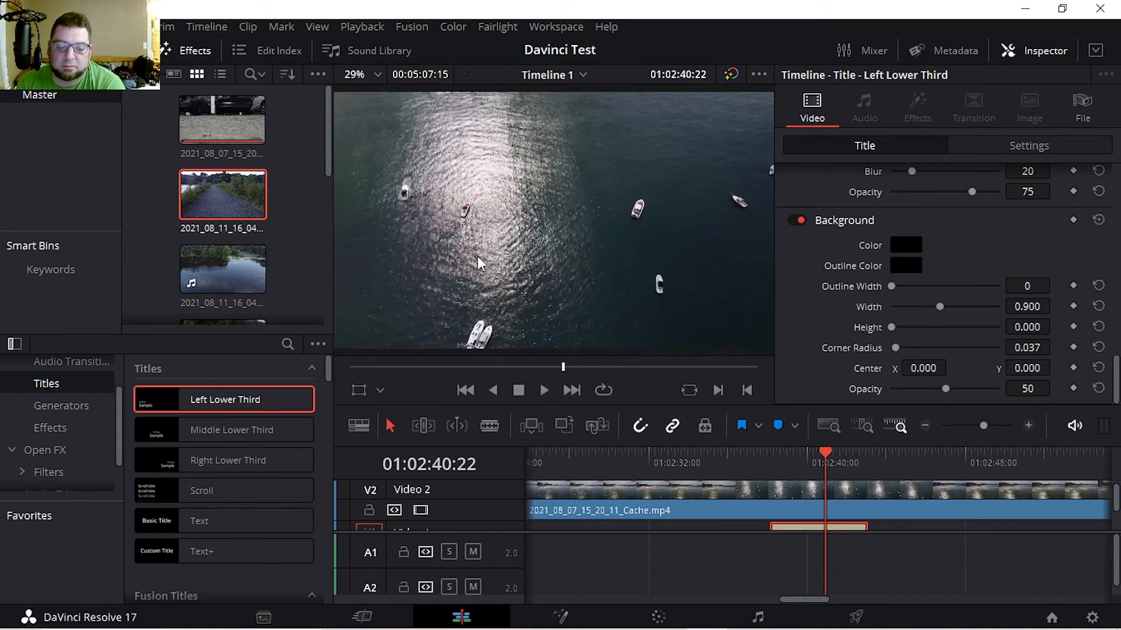
Step: Put the drone clip on Video 1 and the lower third above it on Video 2, starting around 01:02:25, then briefly play the overlap
mouse_move(563, 367)
mouse_down()
mouse_move(588, 370)
mouse_move(401, 362)
mouse_move(562, 381)
mouse_up()
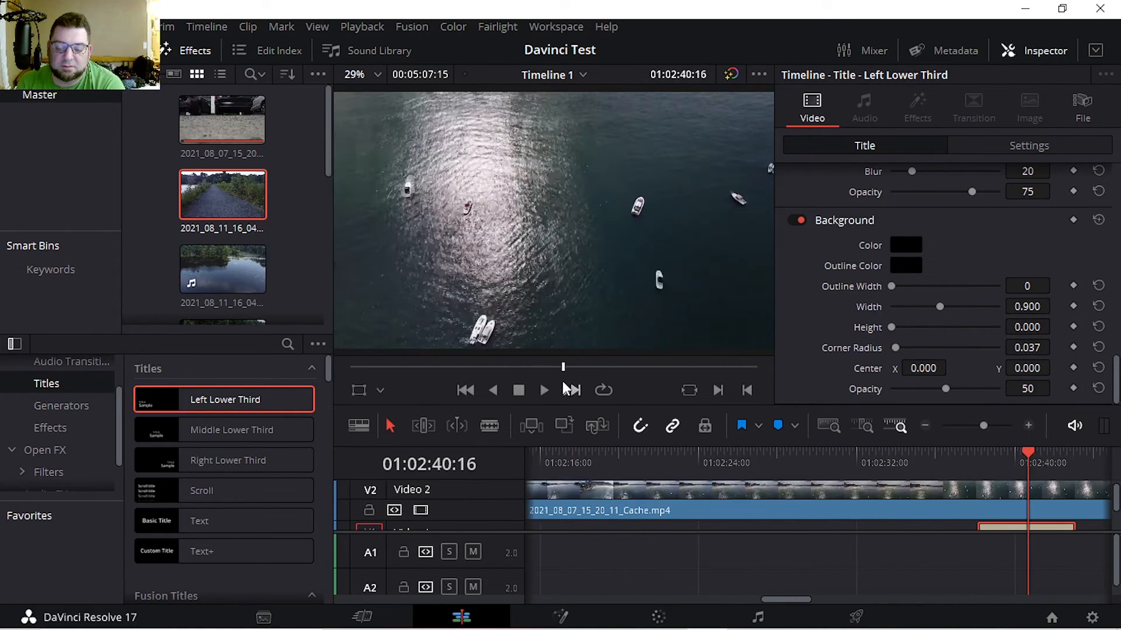
scroll(542, 298, down, 1)
drag(971, 531, 967, 577)
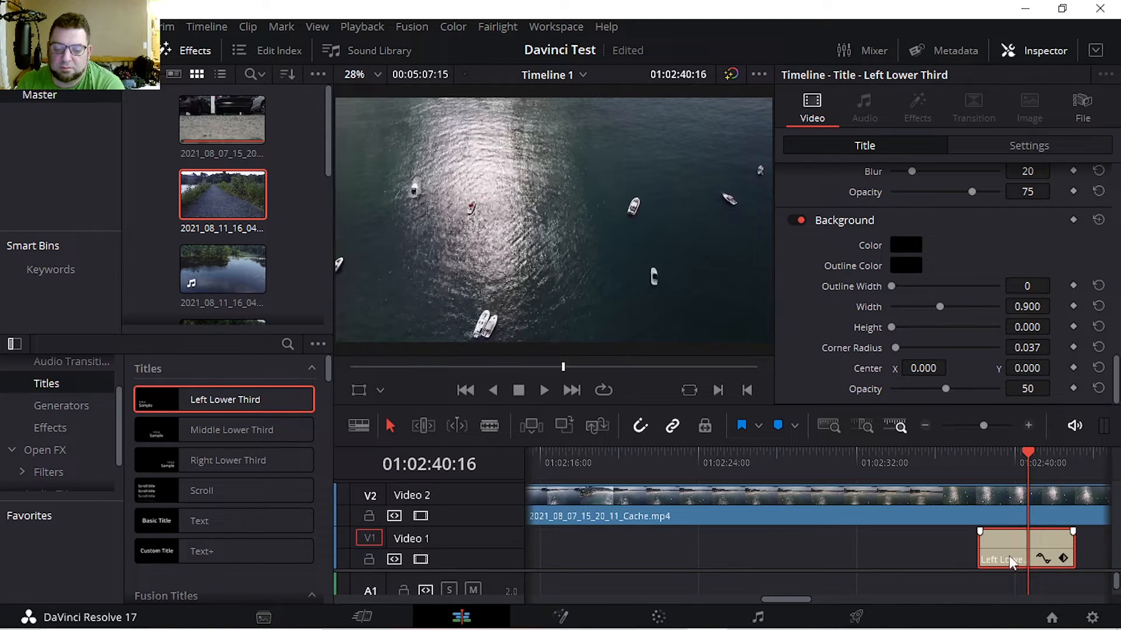
drag(1000, 548, 740, 553)
mouse_move(775, 492)
mouse_down()
mouse_move(782, 573)
mouse_move(762, 488)
mouse_move(768, 570)
mouse_move(765, 503)
mouse_up()
mouse_move(756, 538)
mouse_down()
mouse_move(758, 478)
mouse_move(758, 554)
mouse_up()
click(760, 479)
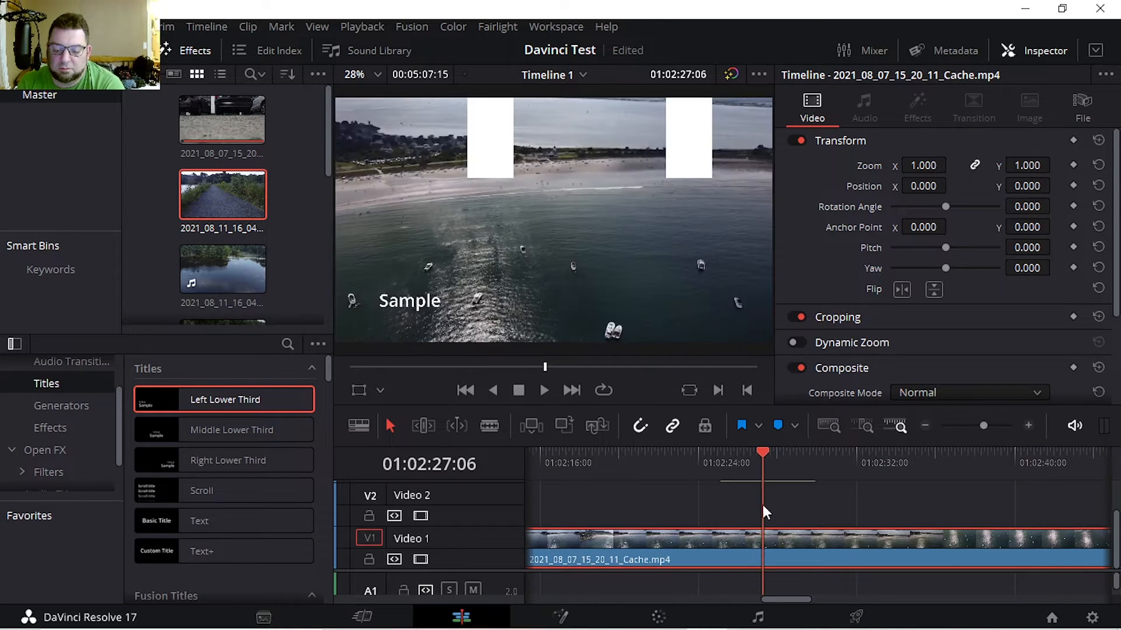
click(753, 482)
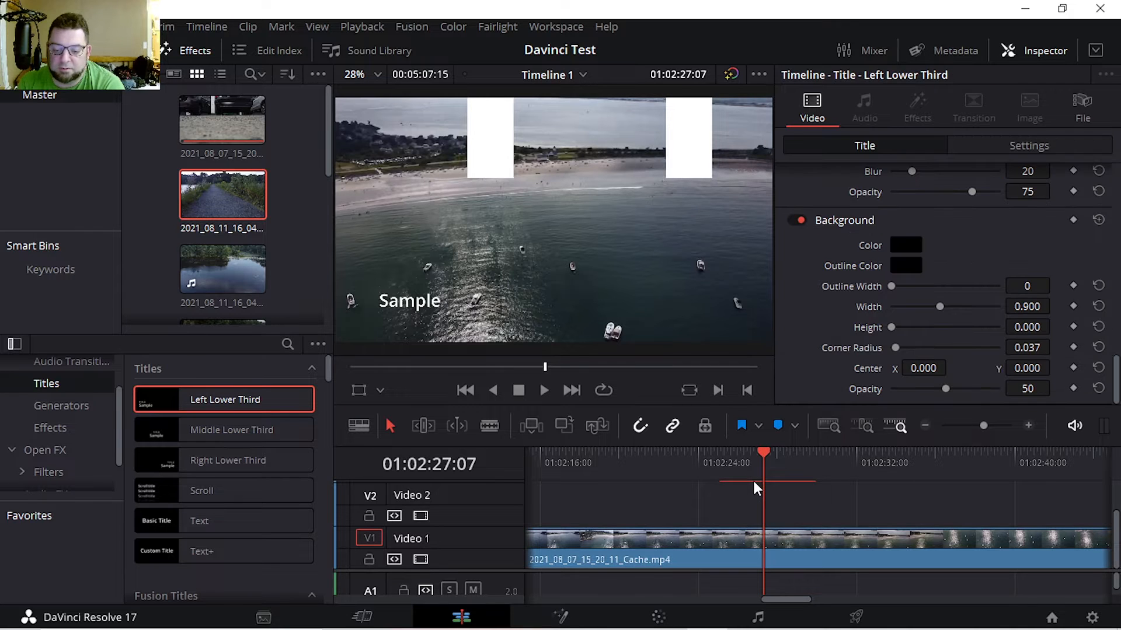
key(space)
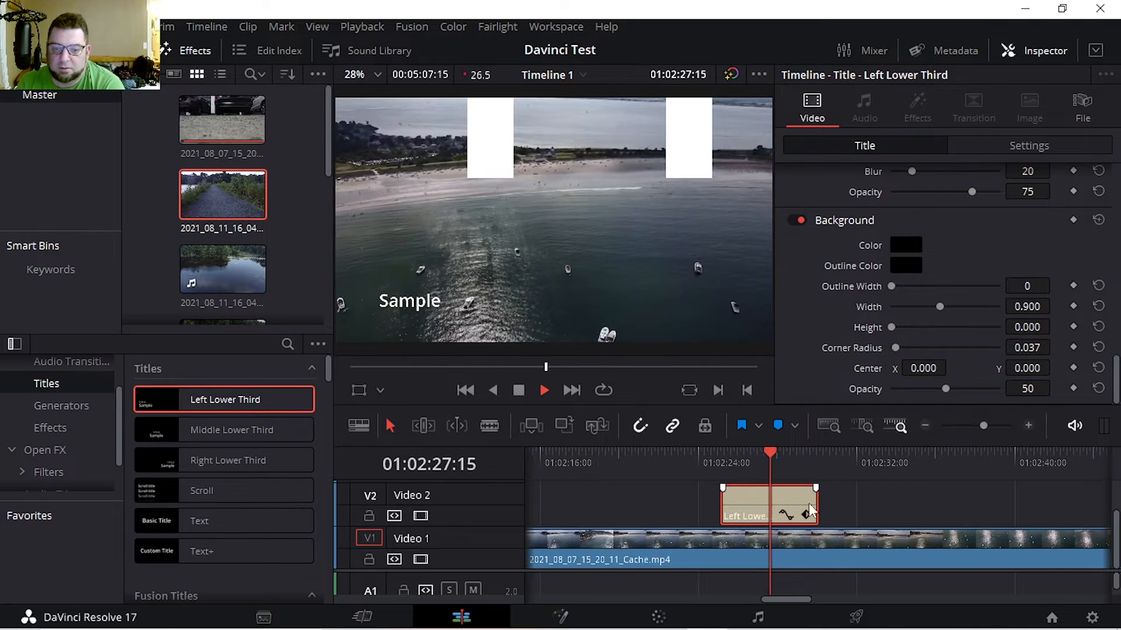
key(space)
Step: Replace the lower third's "TITLE TEST" text with the placeholder "uj[" and reduce its font size to 167
scroll(852, 303, up, 10)
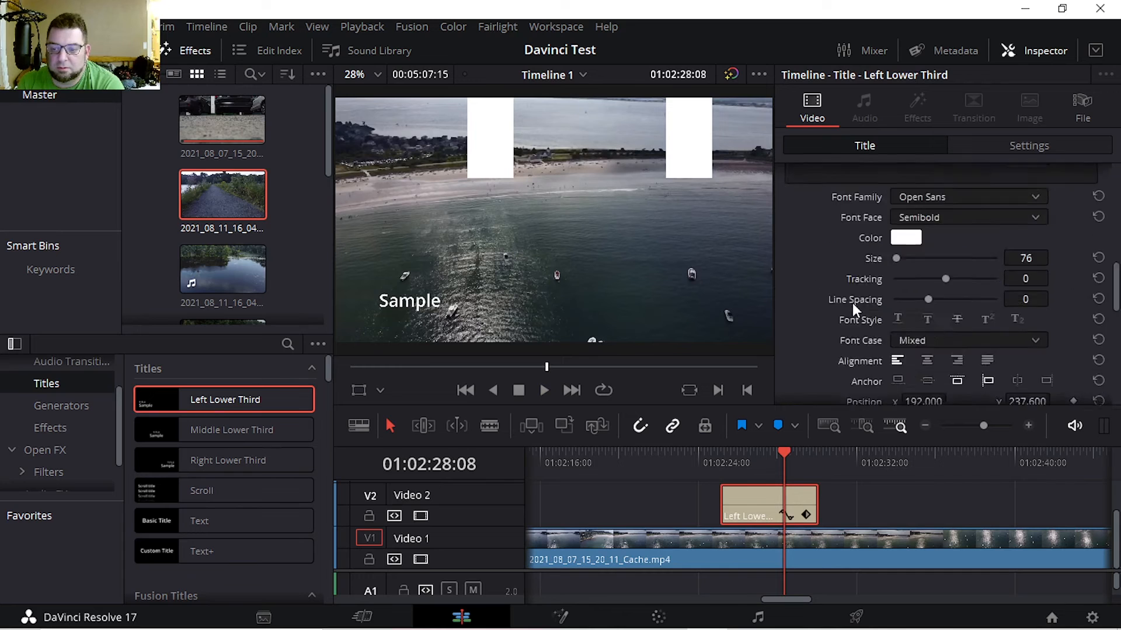
scroll(860, 326, down, 2)
scroll(863, 315, up, 2)
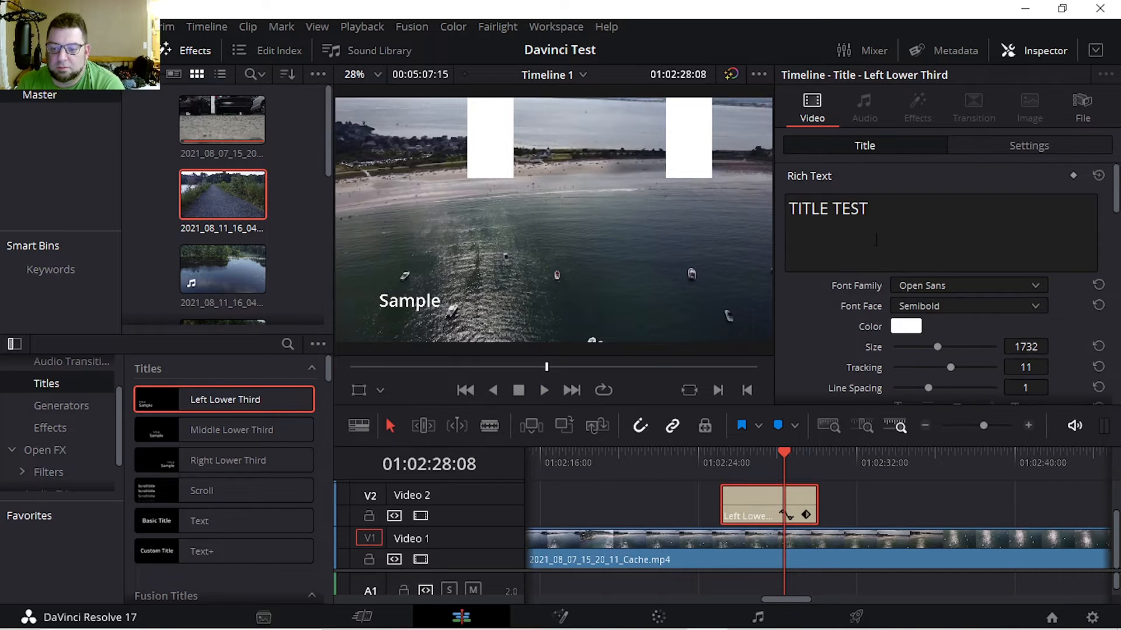
scroll(902, 219, down, 3)
scroll(855, 284, up, 3)
click(880, 216)
drag(847, 212, 759, 214)
key(BackSpace)
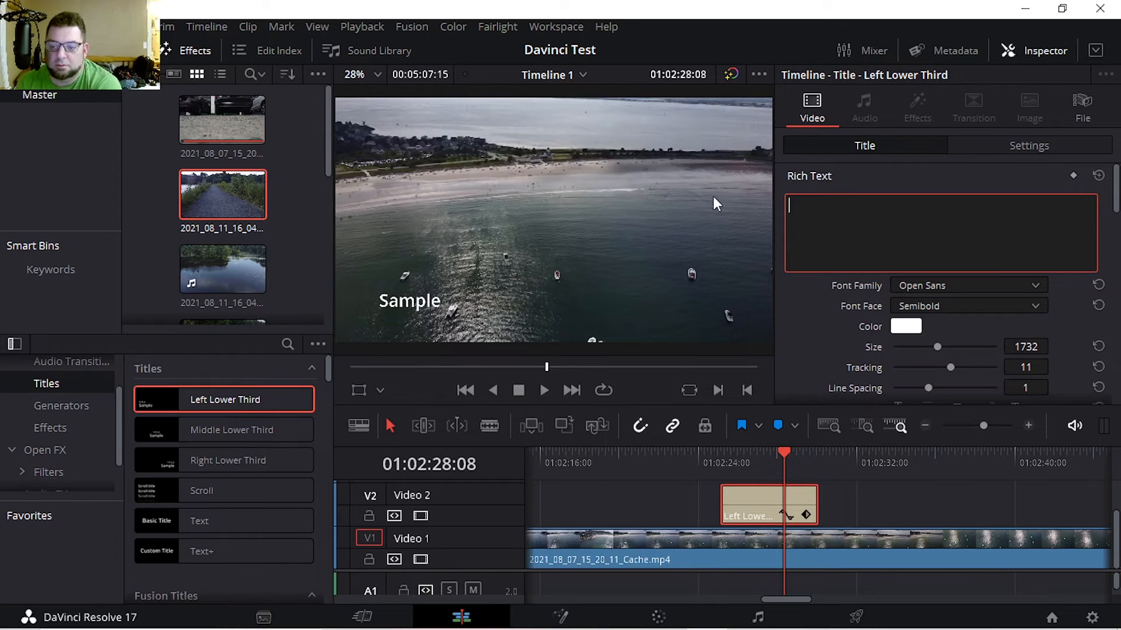
text(uj)
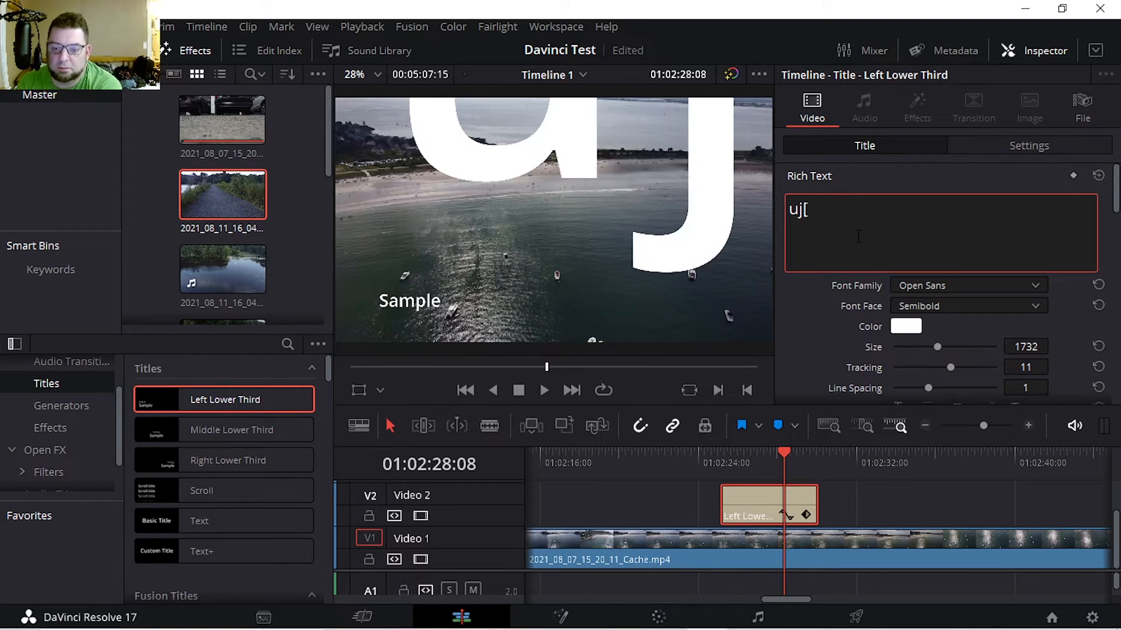
text([)
drag(936, 346, 898, 362)
Step: Change the lower third's main text to "EDITOR" followed by the editor's first name, in capitals
key(BackSpace)
key(ctrl+a)
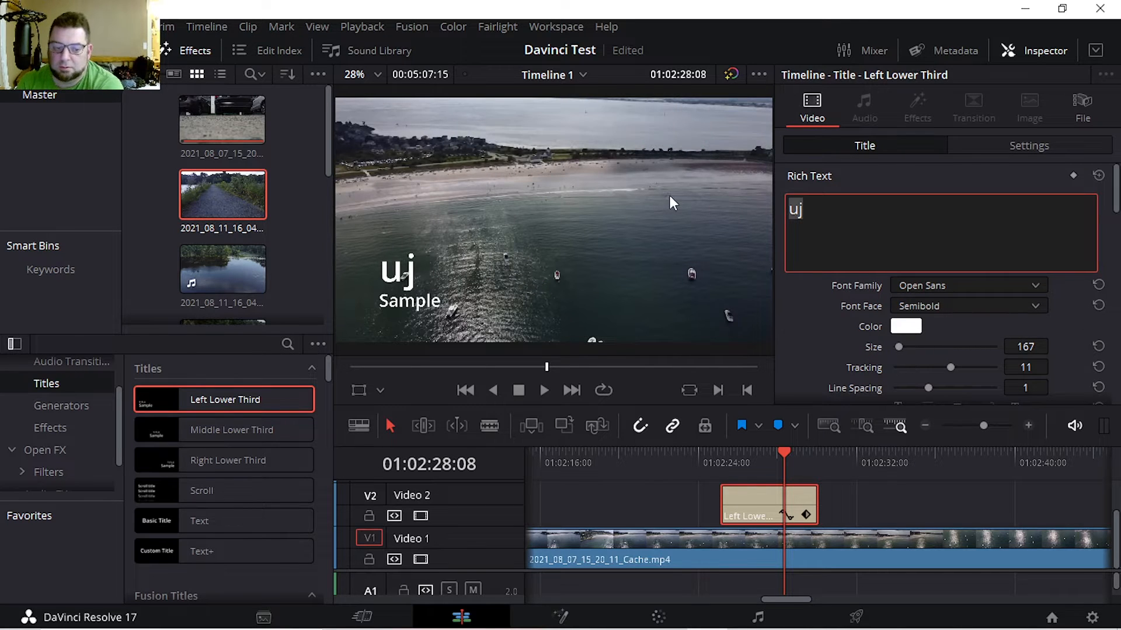
text(T)
key(BackSpace)
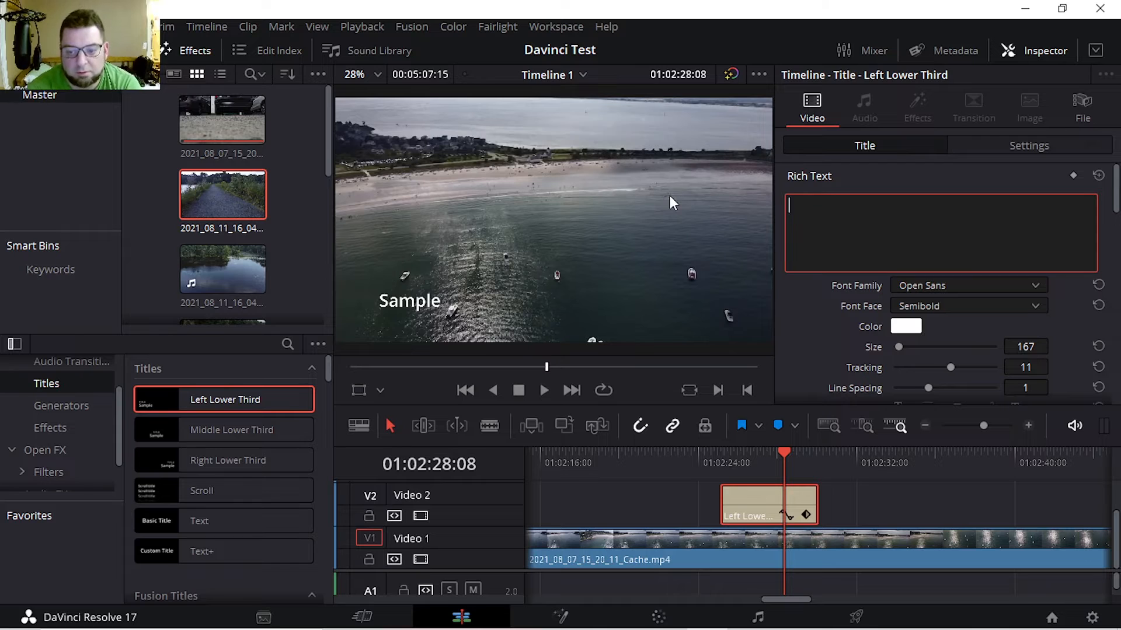
text(O)
key(BackSpace)
text(MAGIC jER)
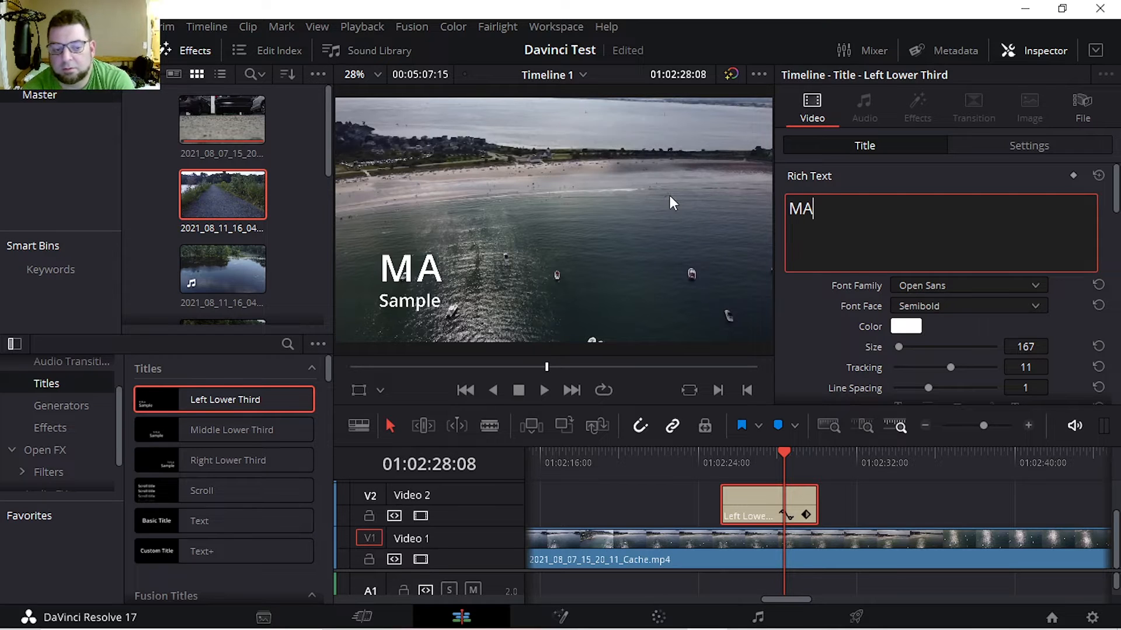
key(BackSpace)
key(BackSpace)
key(BackSpace)
key(BackSpace)
key(BackSpace)
key(BackSpace)
key(BackSpace)
key(BackSpace)
key(BackSpace)
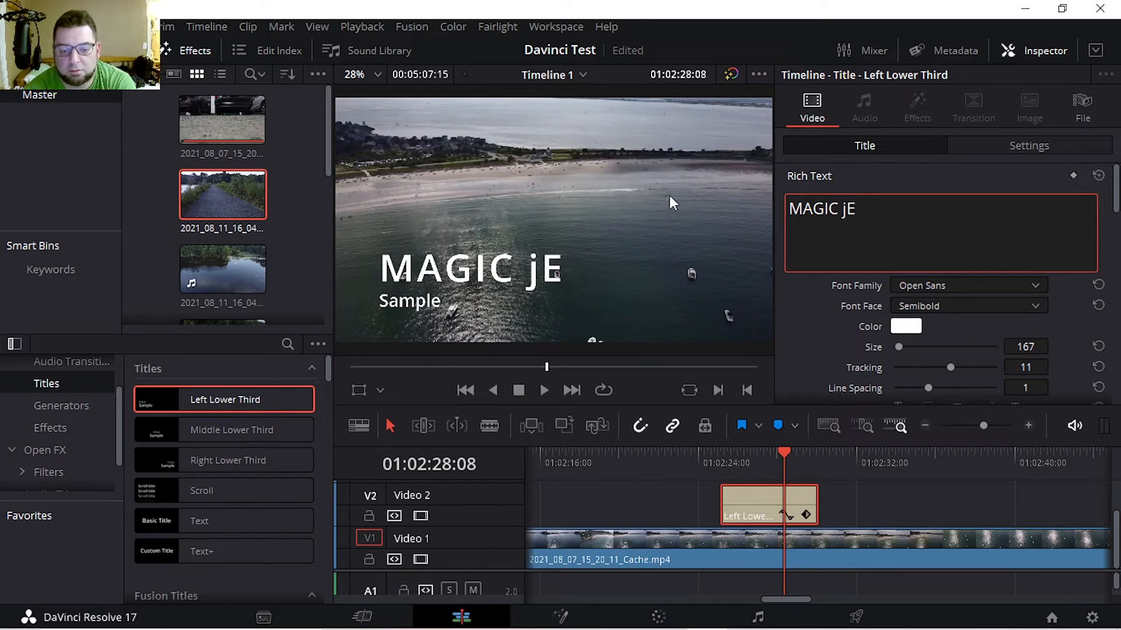
text(EDITOR JAY)
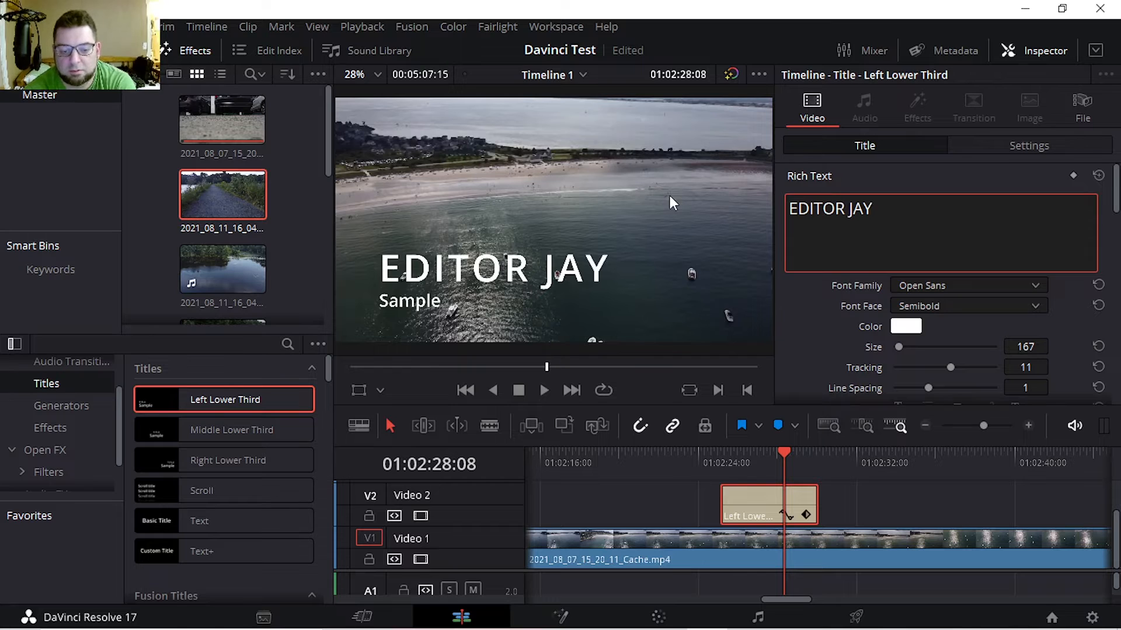
Step: Change the lower third's second line from its sample text to "LOWER THIRDS"
scroll(904, 384, down, 10)
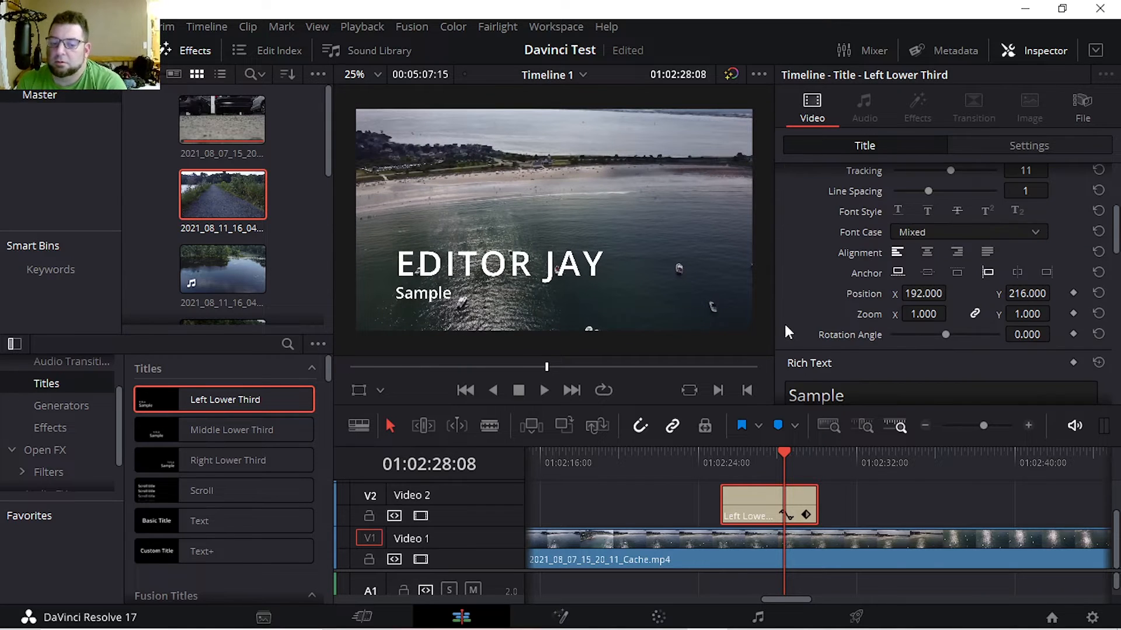
click(800, 315)
key(ctrl+a)
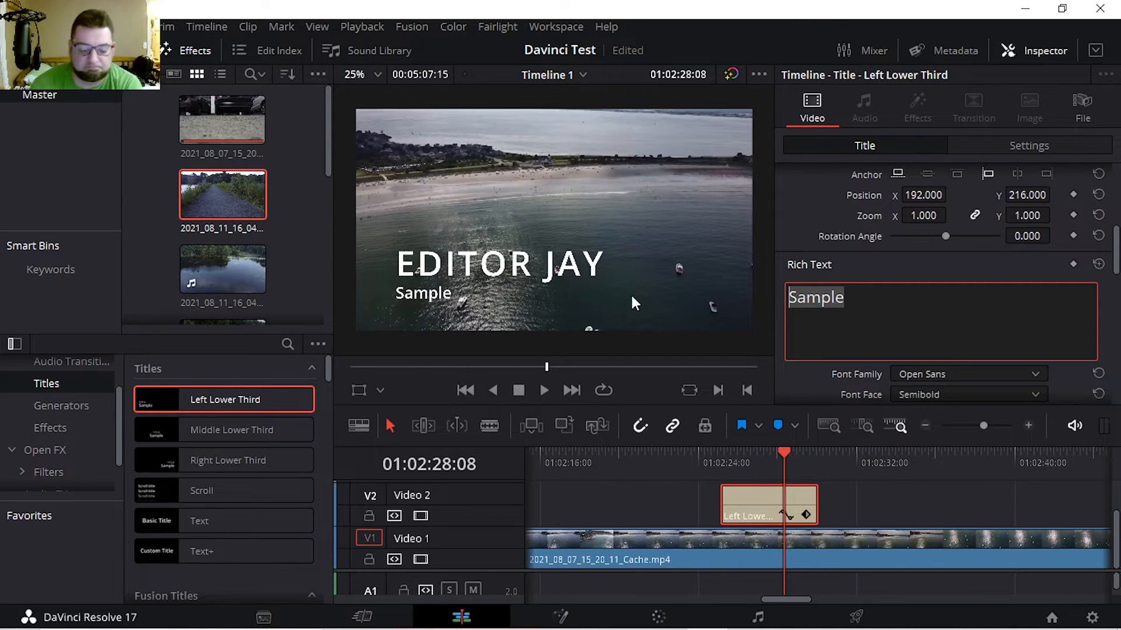
key(BackSpace)
text(LOW)
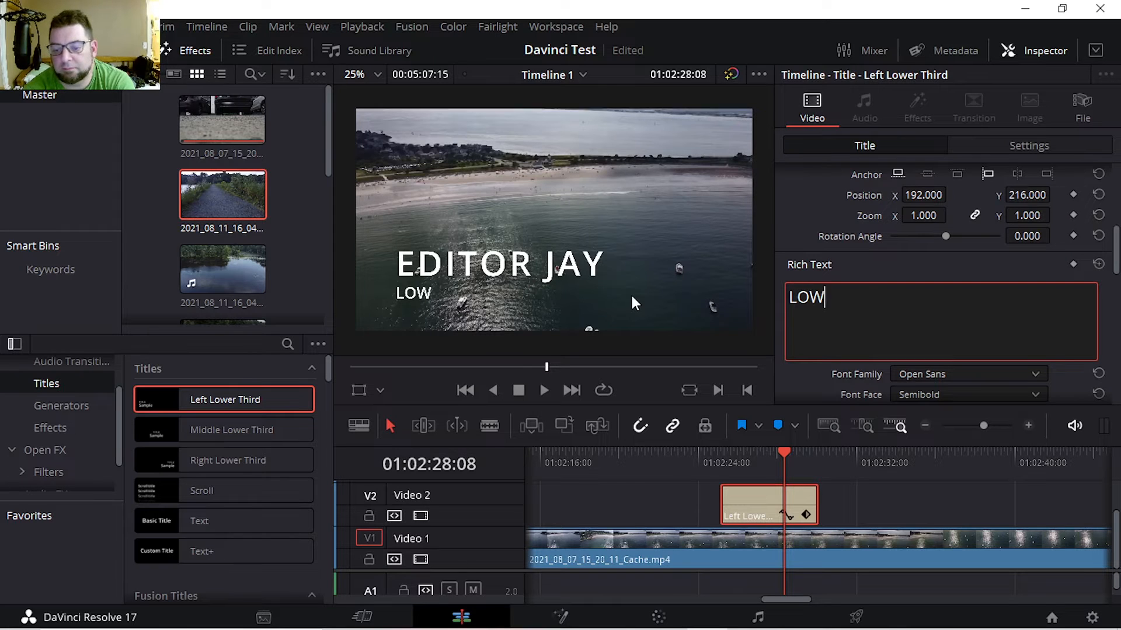
text(ER THIRDS)
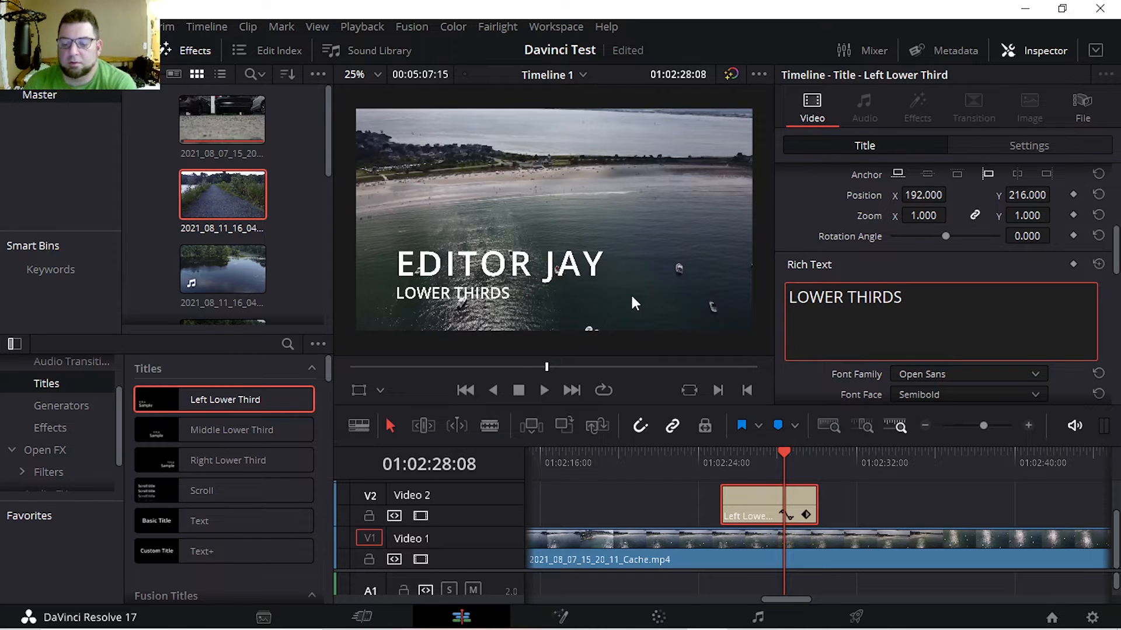
right_click(726, 502)
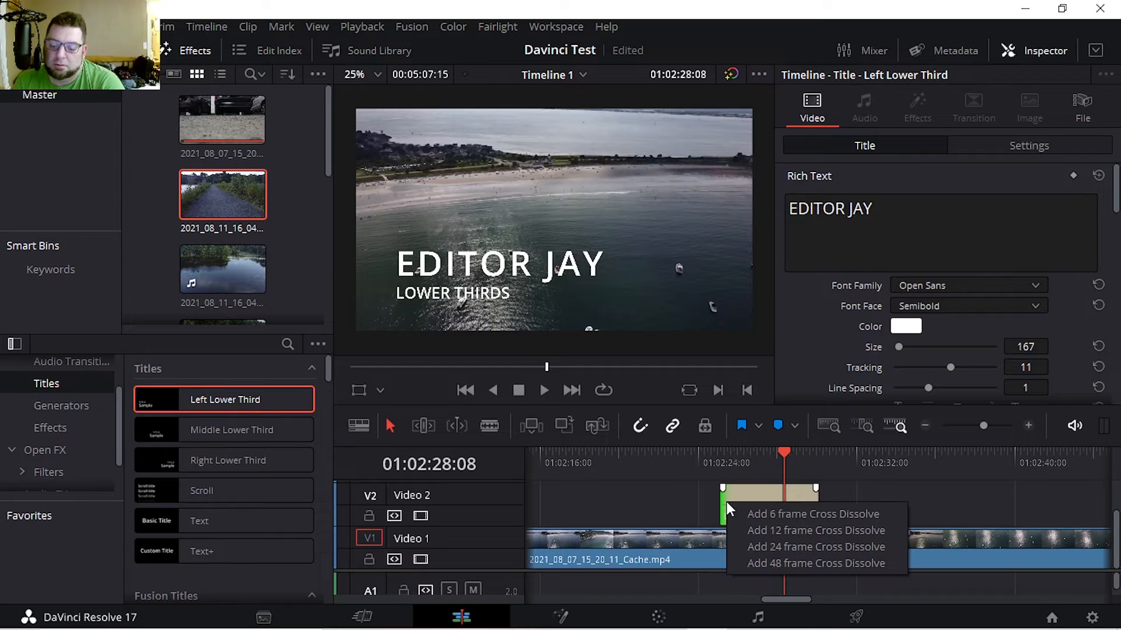
click(708, 481)
right_click(719, 501)
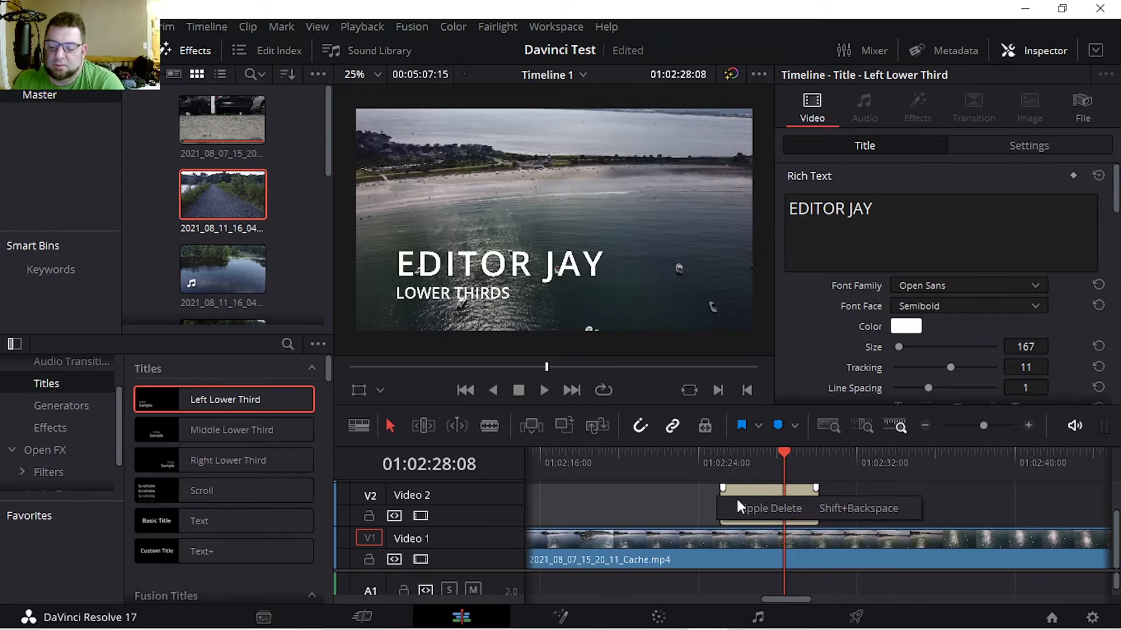
click(721, 497)
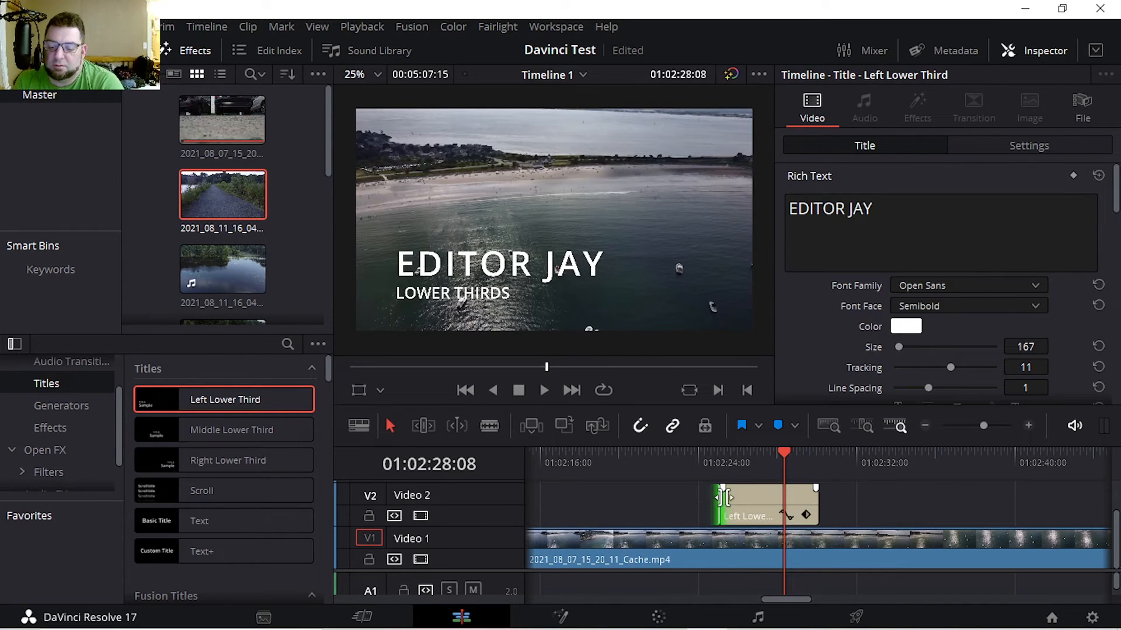
right_click(723, 498)
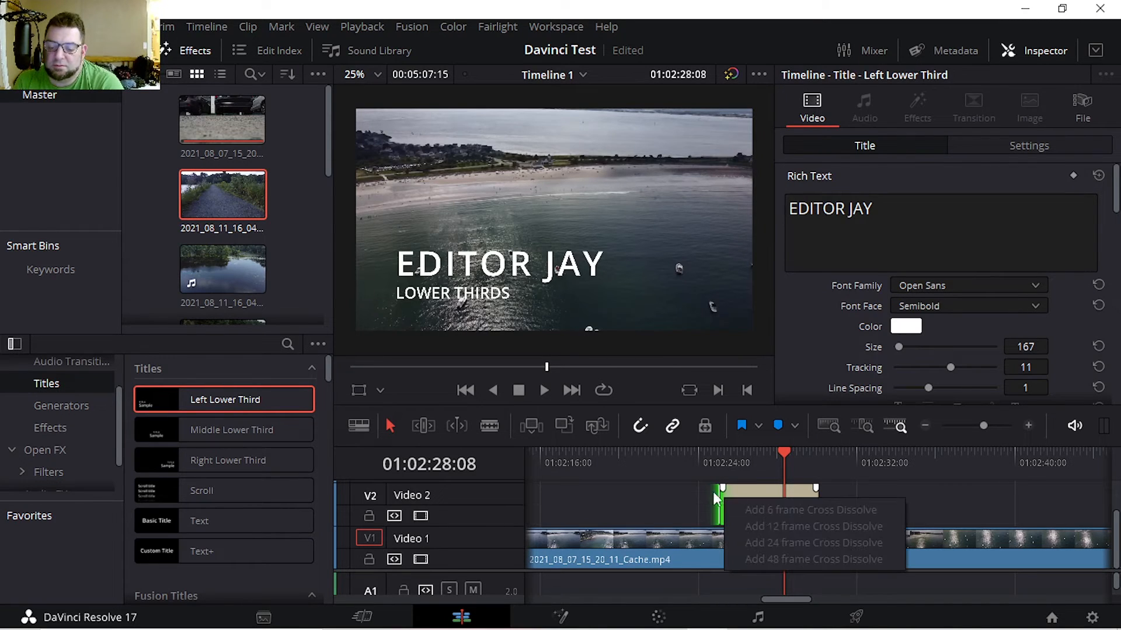
click(712, 491)
right_click(721, 493)
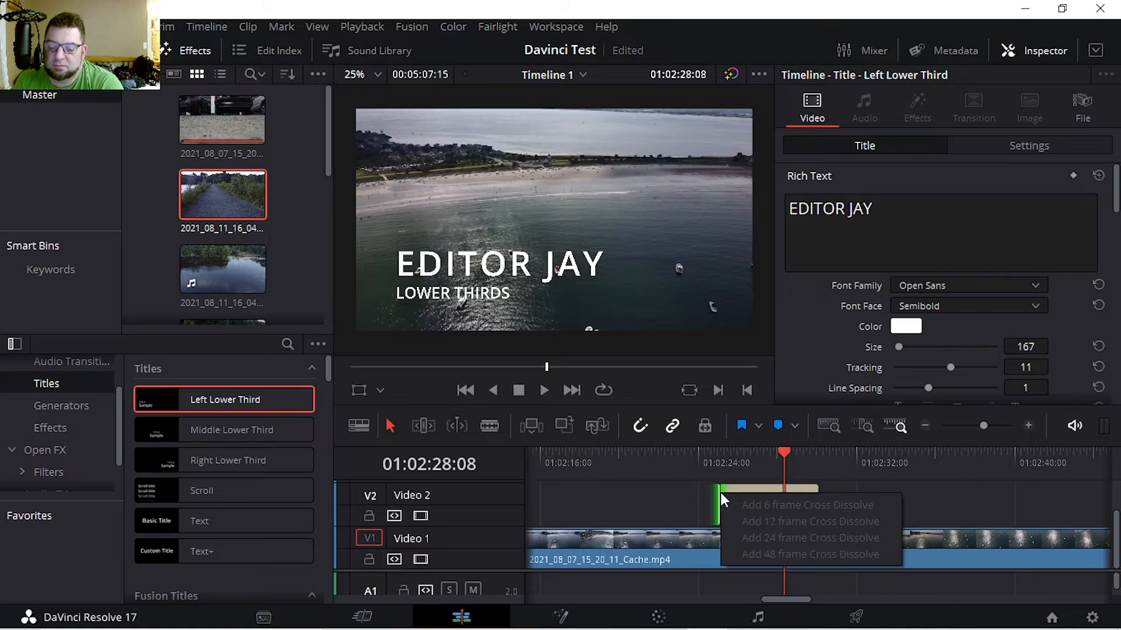
click(730, 490)
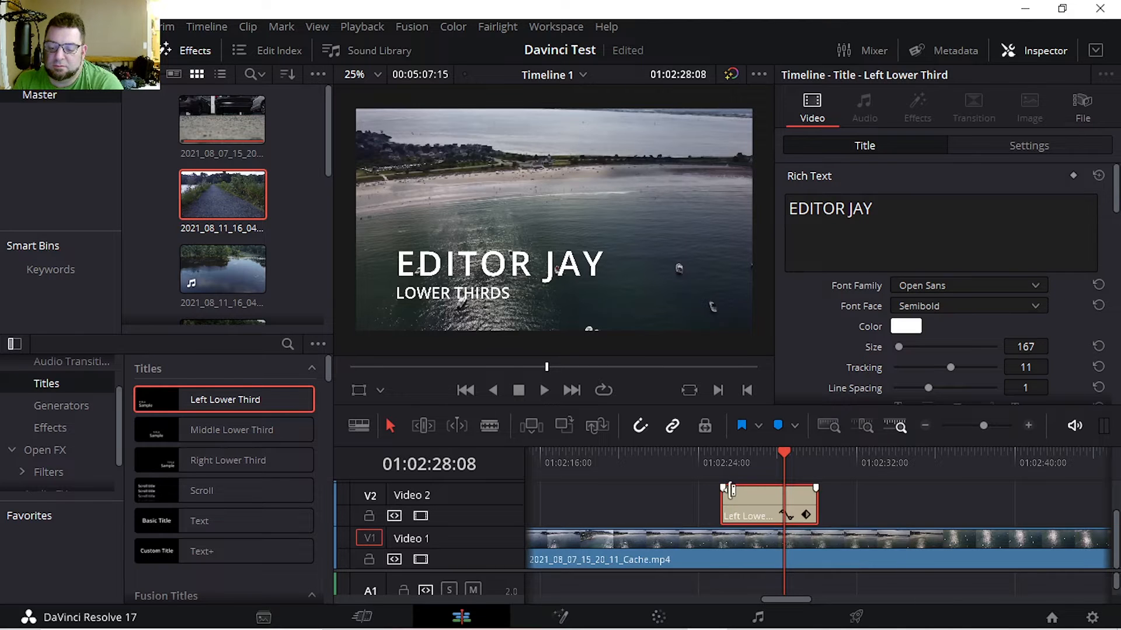
Step: Add a 6 frame Cross Dissolve to both the start and the end of the lower third on Video 2
right_click(728, 490)
click(749, 501)
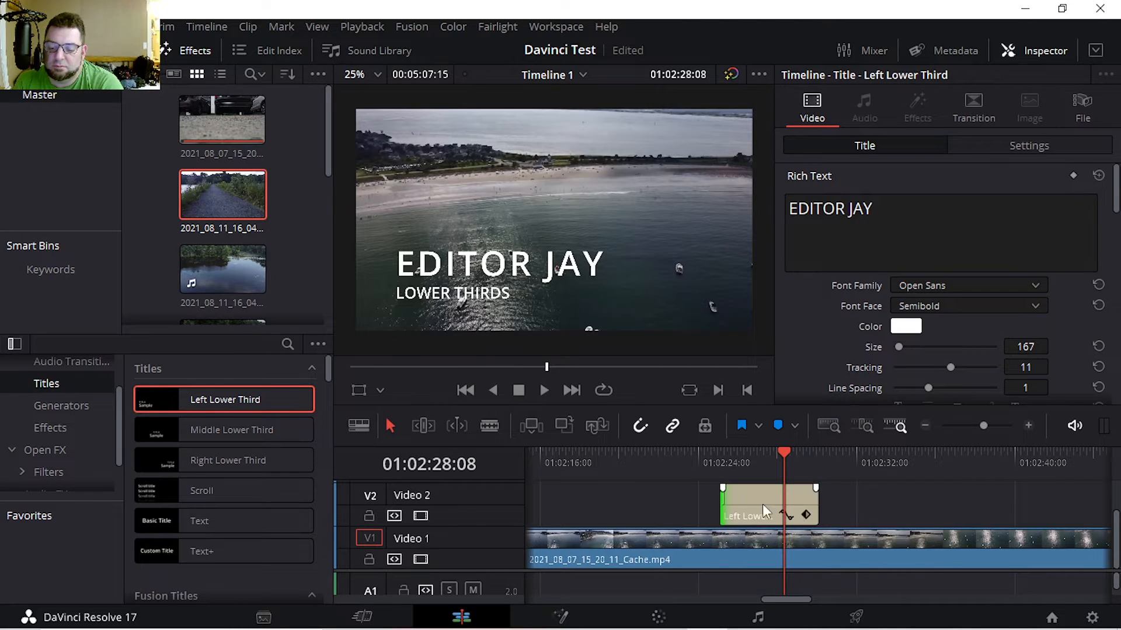
right_click(815, 499)
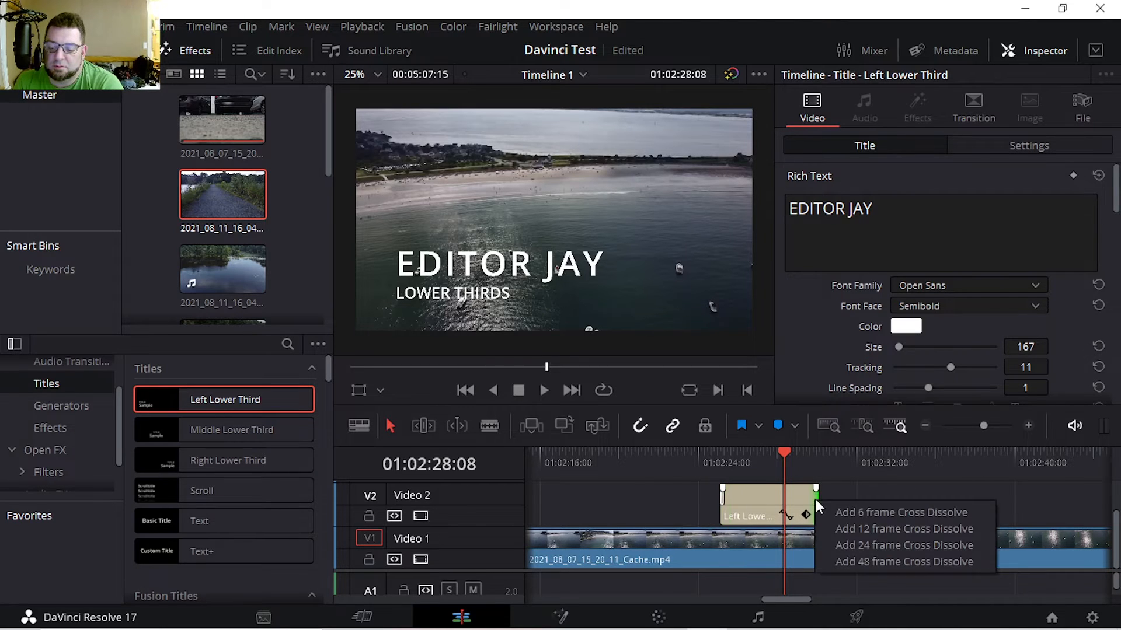
click(829, 502)
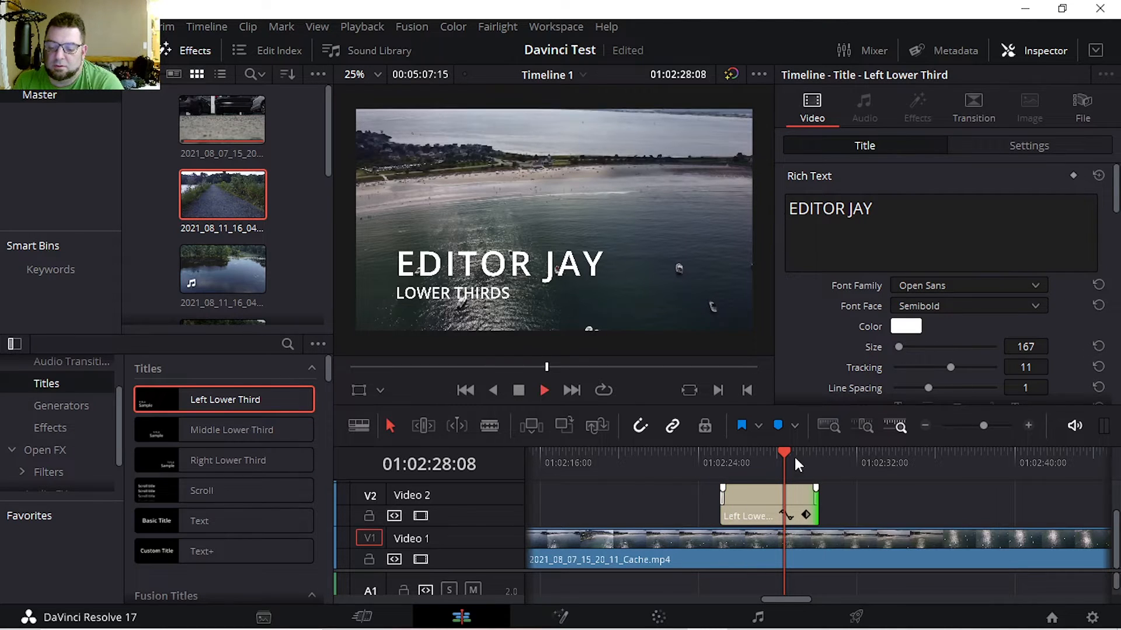
Step: Play the timeline from 01:02:23:12 through the lower third to check its fade in and fade out
drag(780, 450, 688, 454)
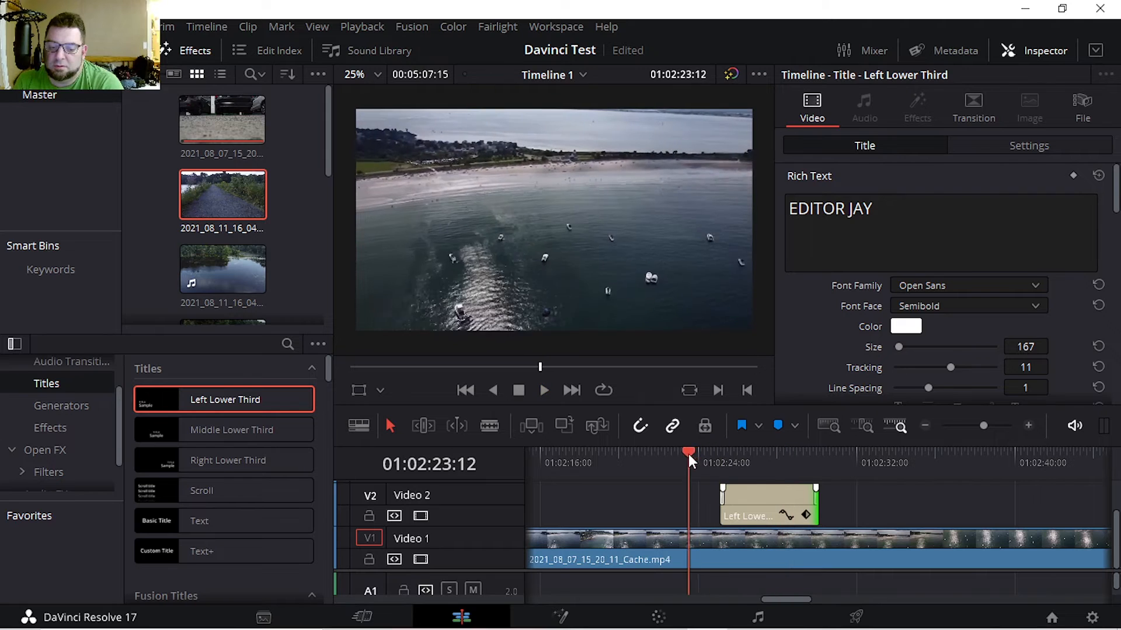
key(space)
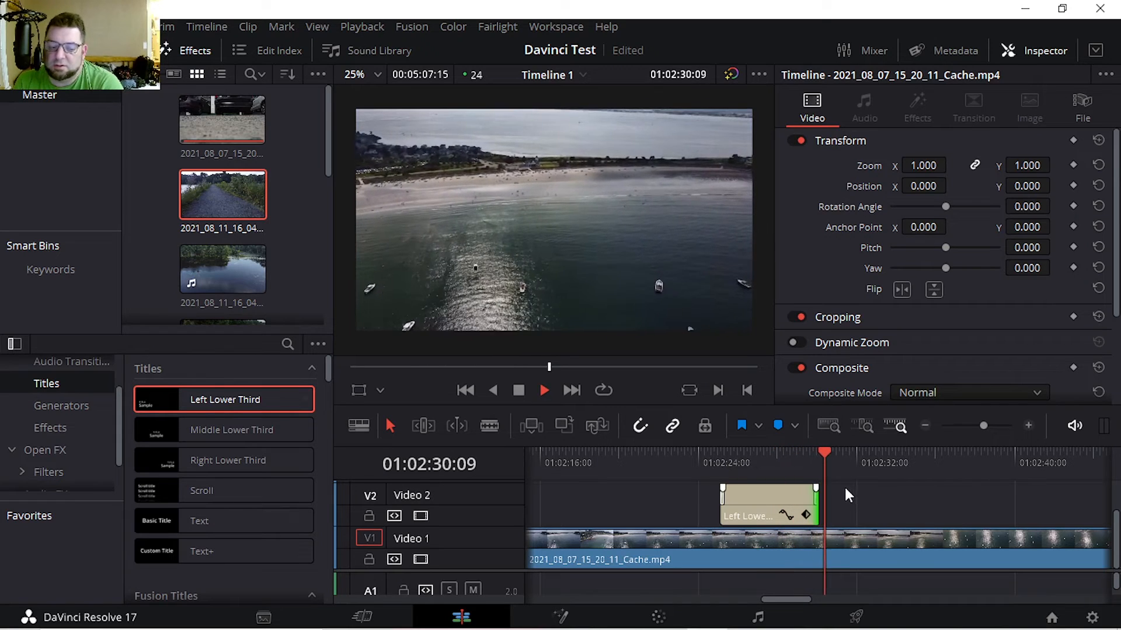
key(space)
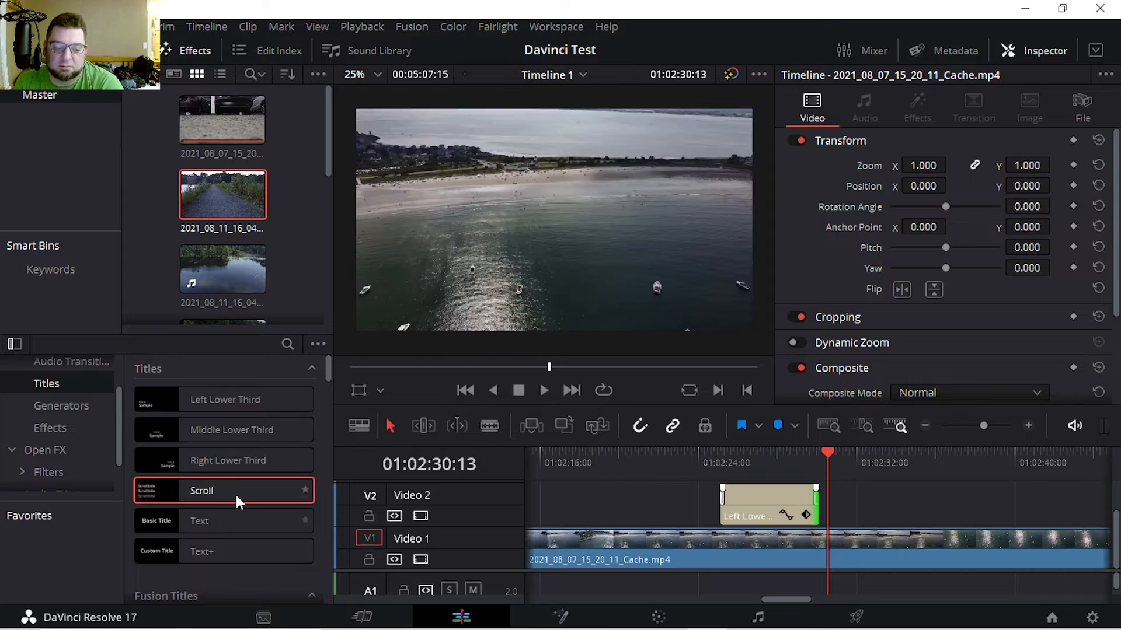
key(space)
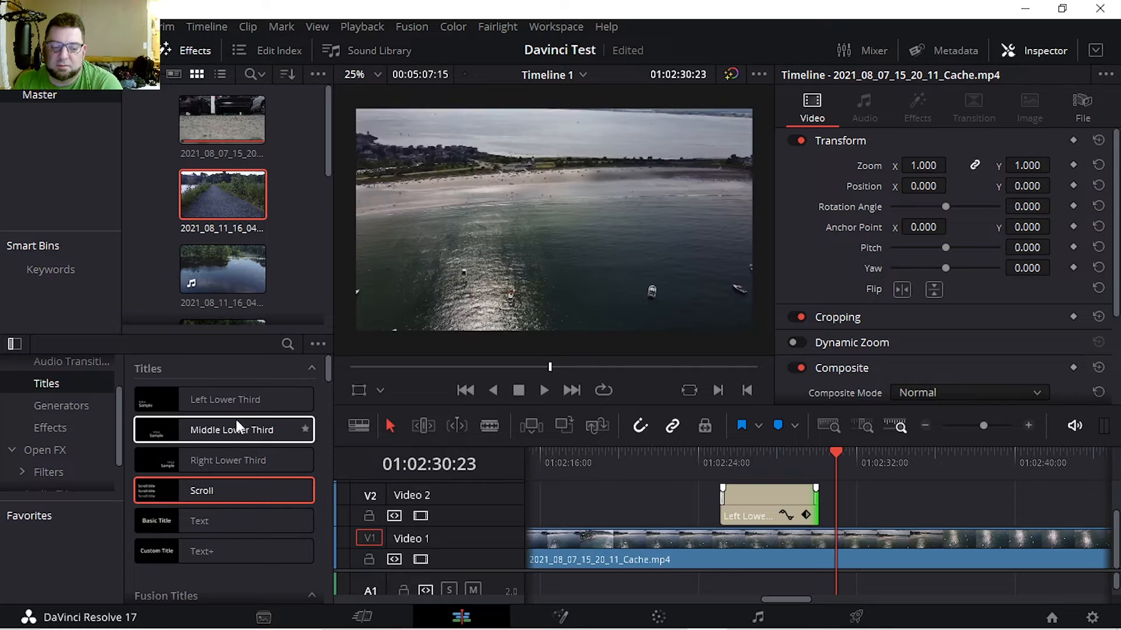
Step: Browse the Generators, Effects and Video Transitions categories in the effects library
click(64, 404)
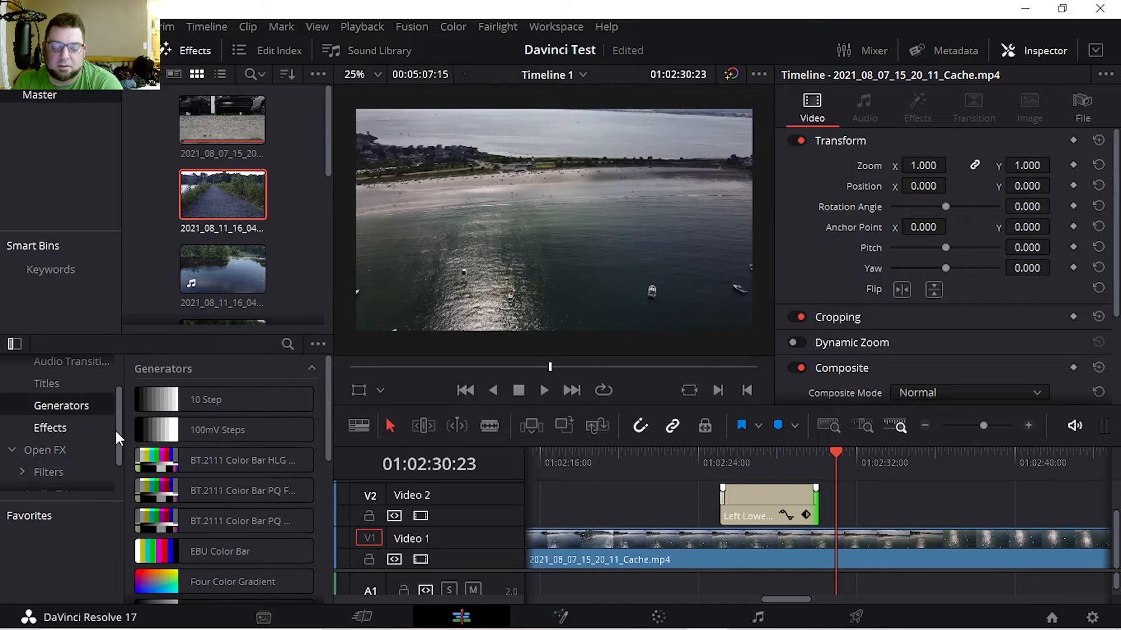
scroll(211, 457, down, 3)
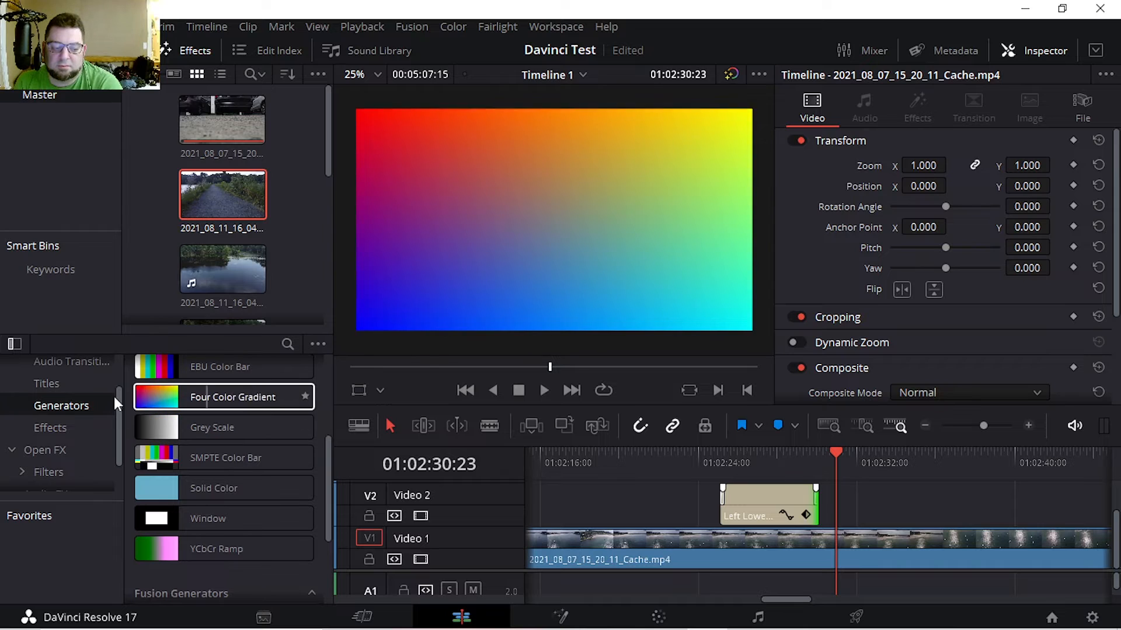
click(42, 428)
scroll(42, 430, up, 2)
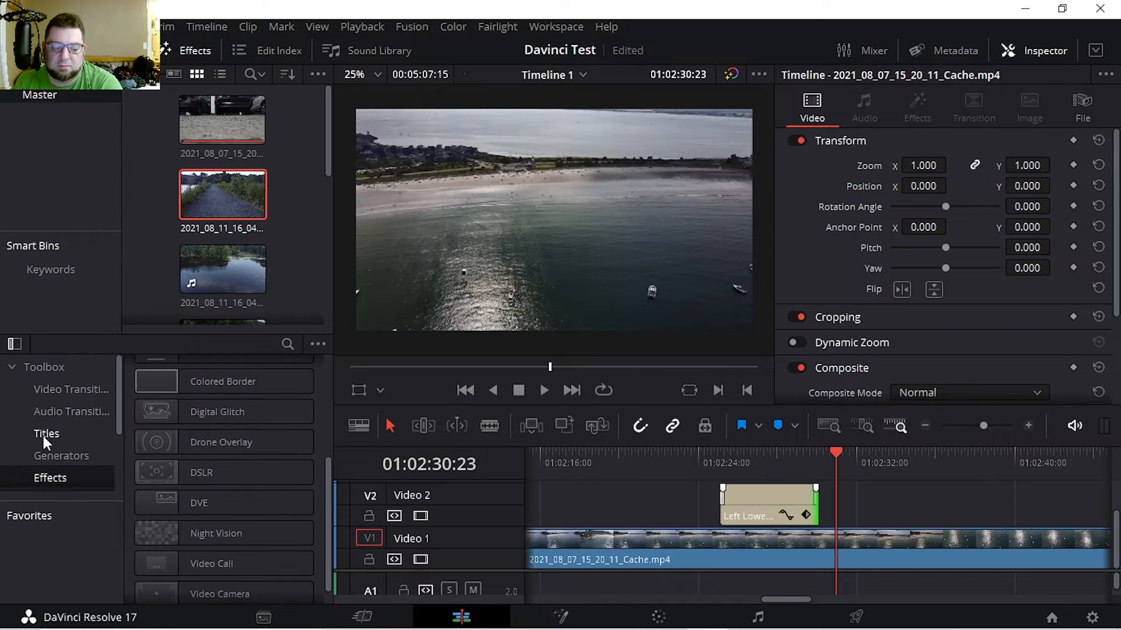
click(73, 390)
scroll(61, 415, down, 2)
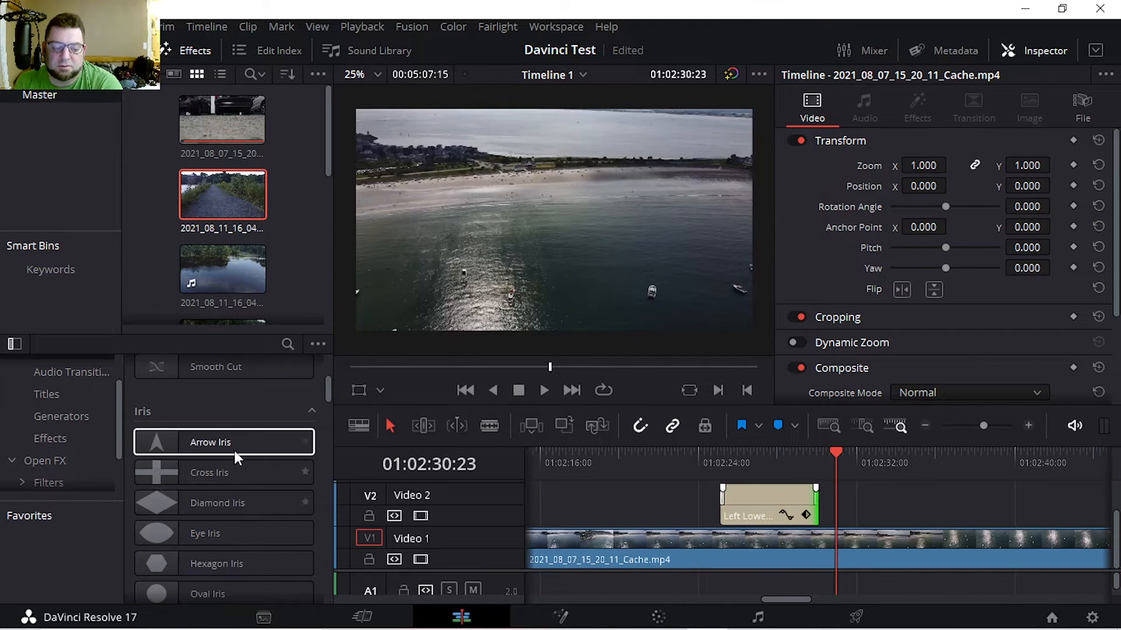
Step: Browse the Effects category of the effects library, including its Fusion Effects, and dismiss the upgrade and unknown-tool notices
click(75, 437)
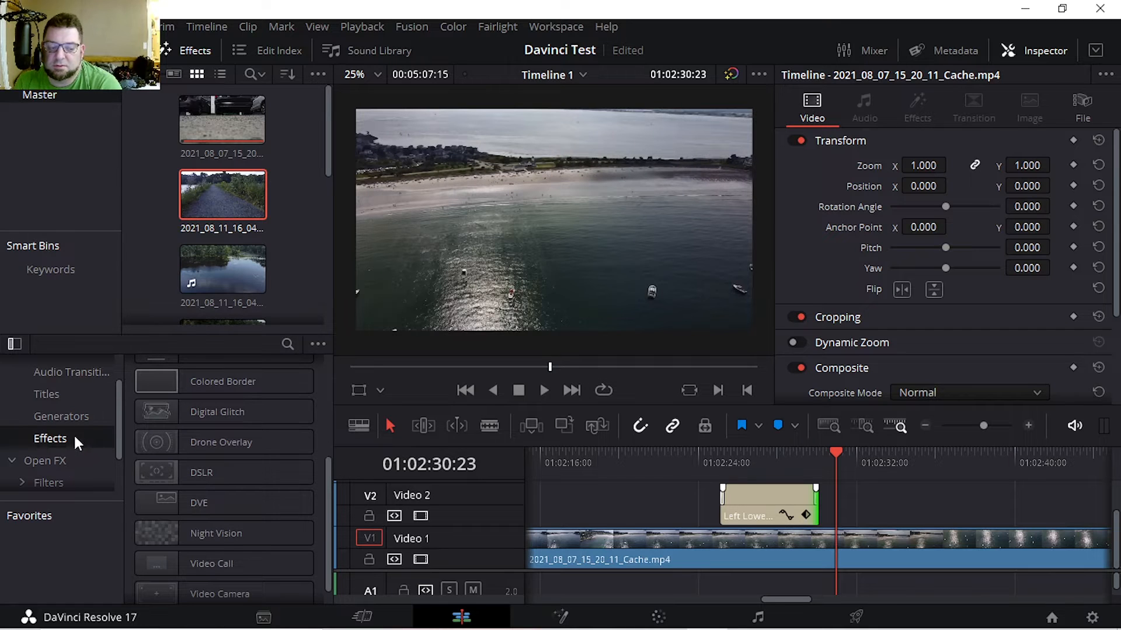
click(67, 460)
click(72, 439)
scroll(69, 444, down, 2)
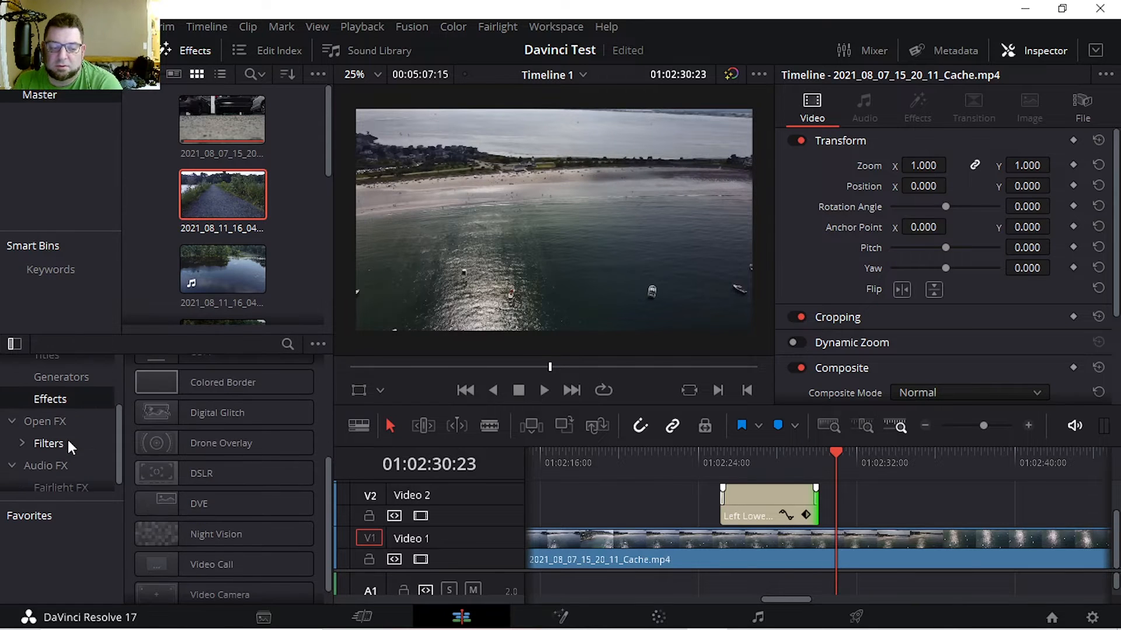
scroll(214, 426, up, 2)
mouse_move(217, 425)
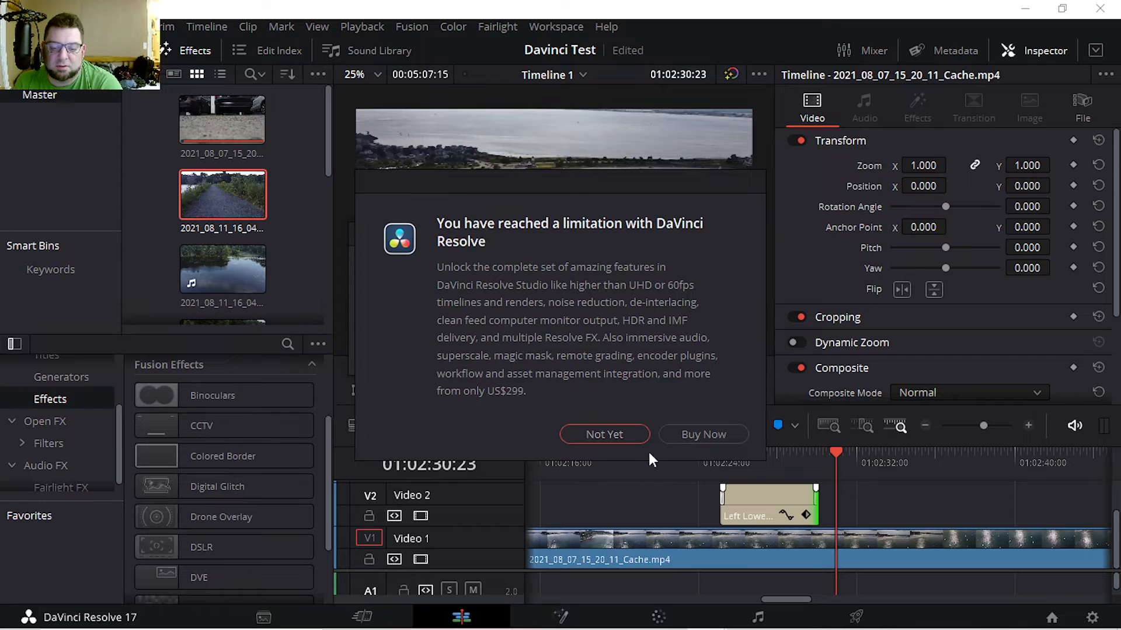
click(603, 434)
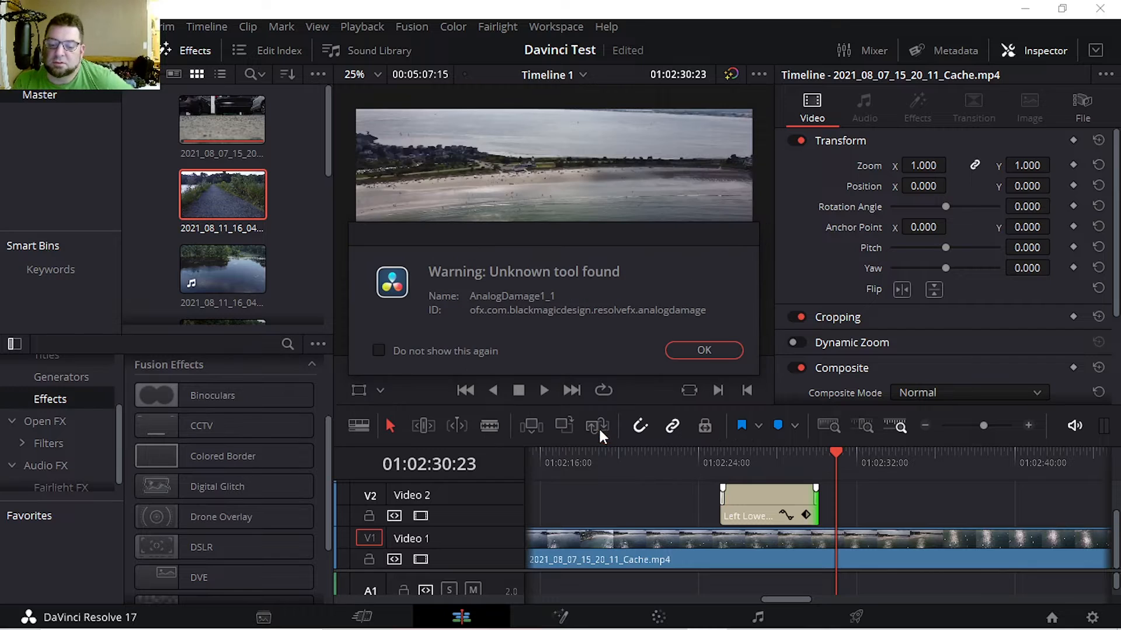
click(696, 352)
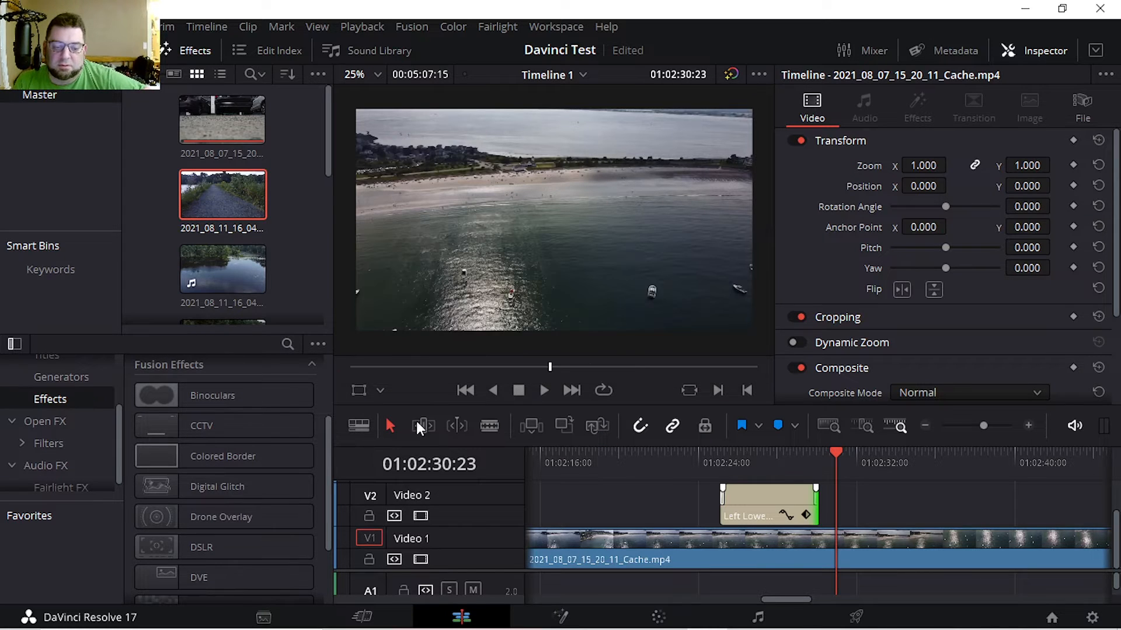
scroll(135, 513, up, 1)
scroll(205, 461, up, 2)
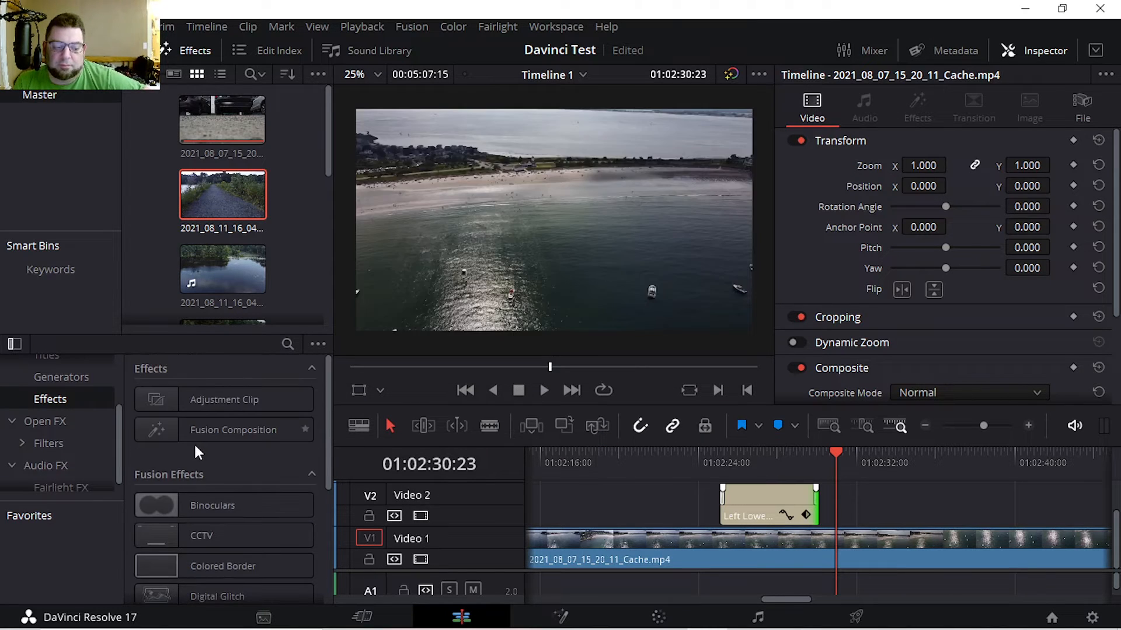
scroll(34, 446, down, 1)
Step: Browse the Open FX filters and apply the Resolve FX Glow and Light Rays effects to the drone clip on Video 1
click(46, 411)
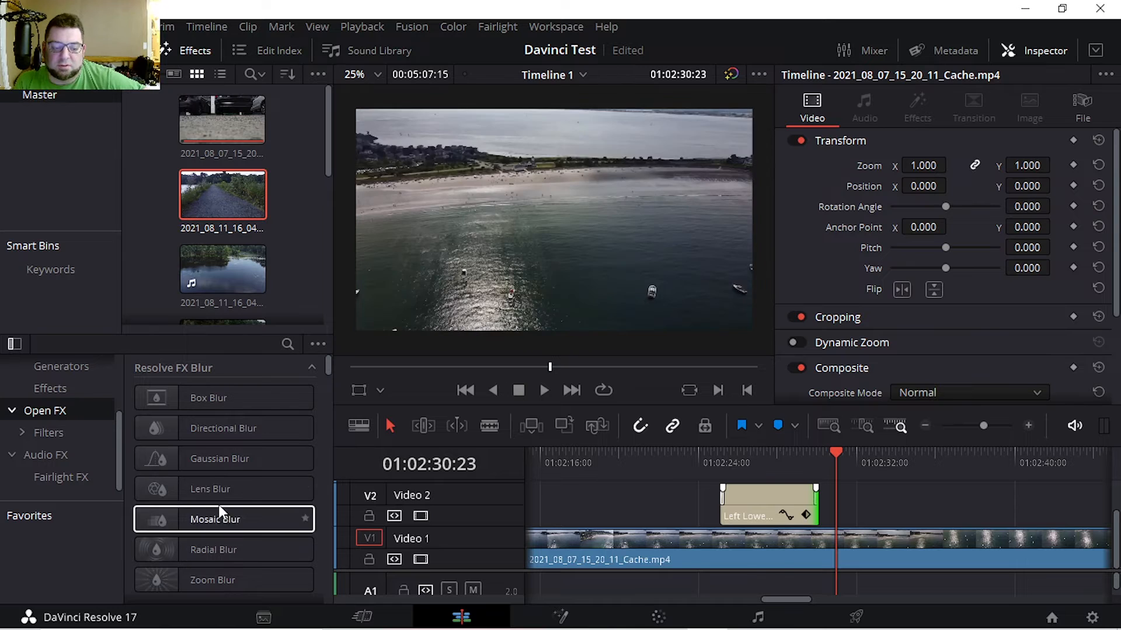
scroll(221, 510, down, 2)
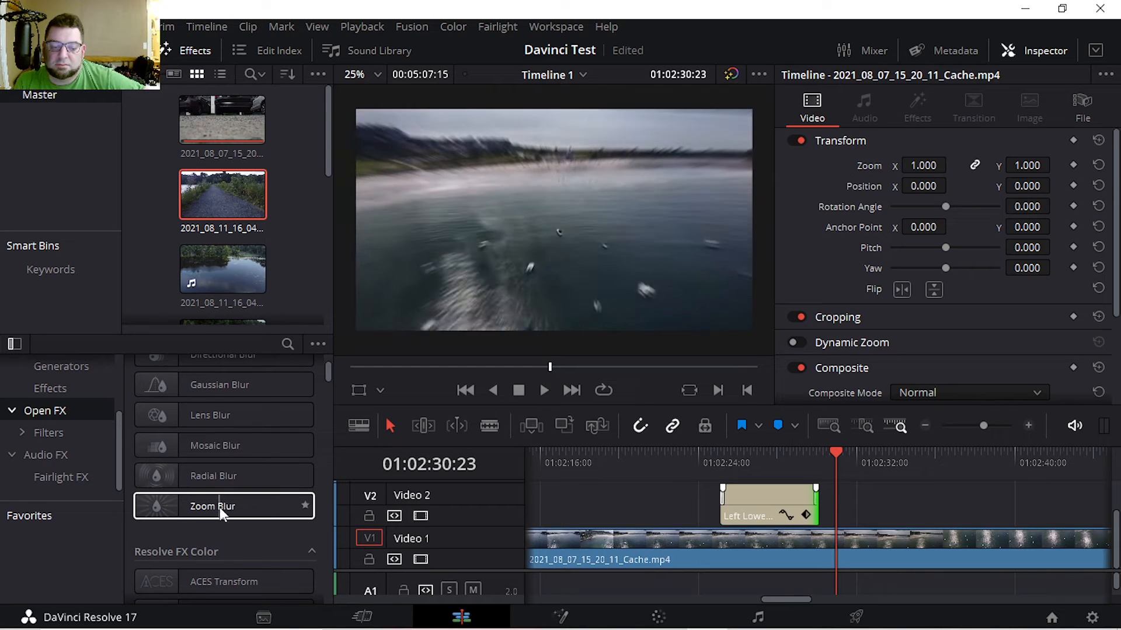
scroll(176, 506, down, 2)
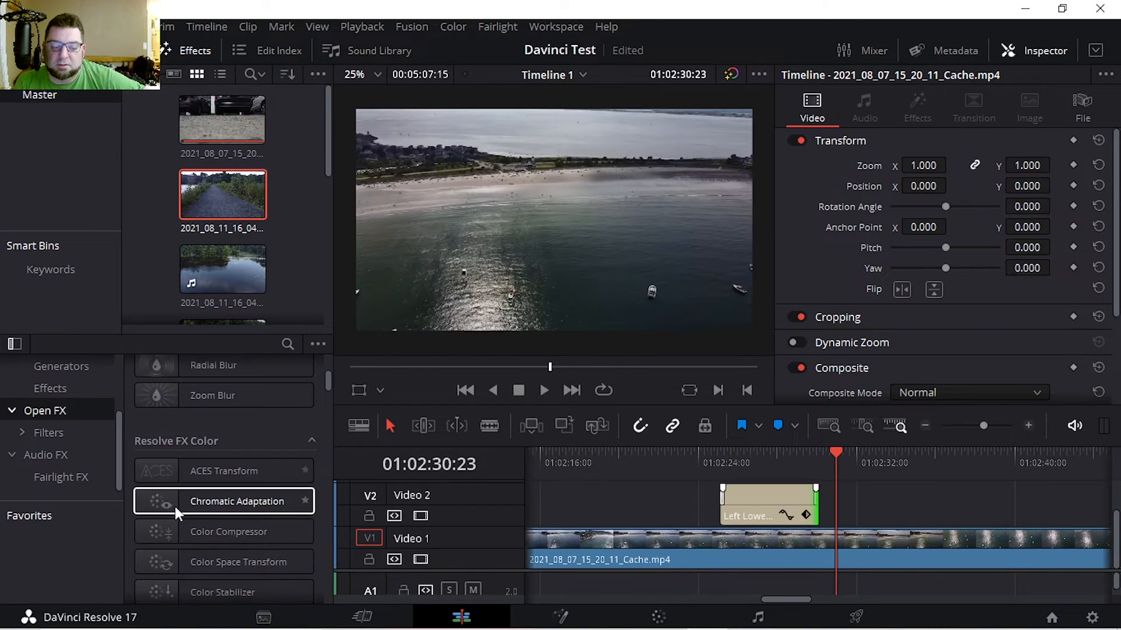
click(209, 439)
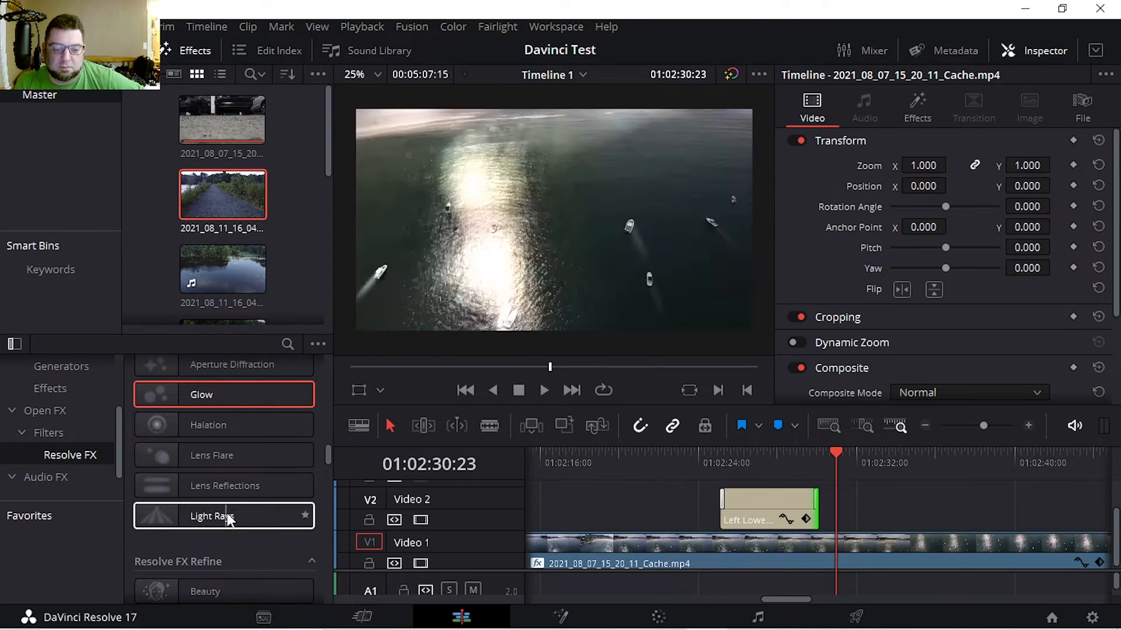
drag(232, 516, 833, 563)
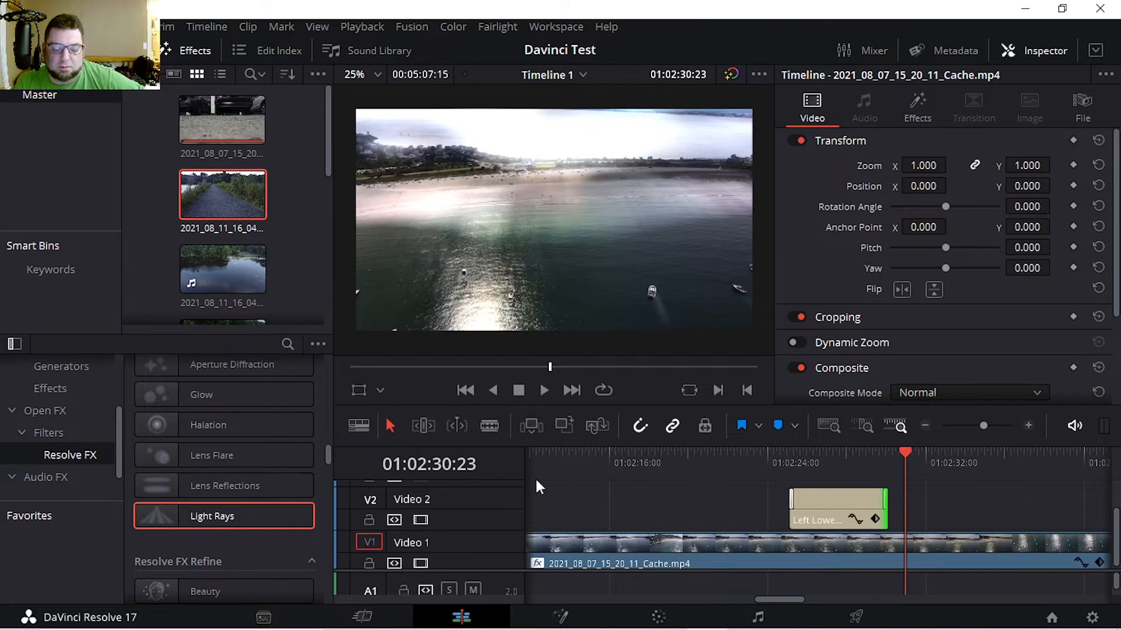
Step: Show the Video 1 clip's Open FX settings, turn off Glow and expand the Light Rays settings
scroll(996, 338, down, 3)
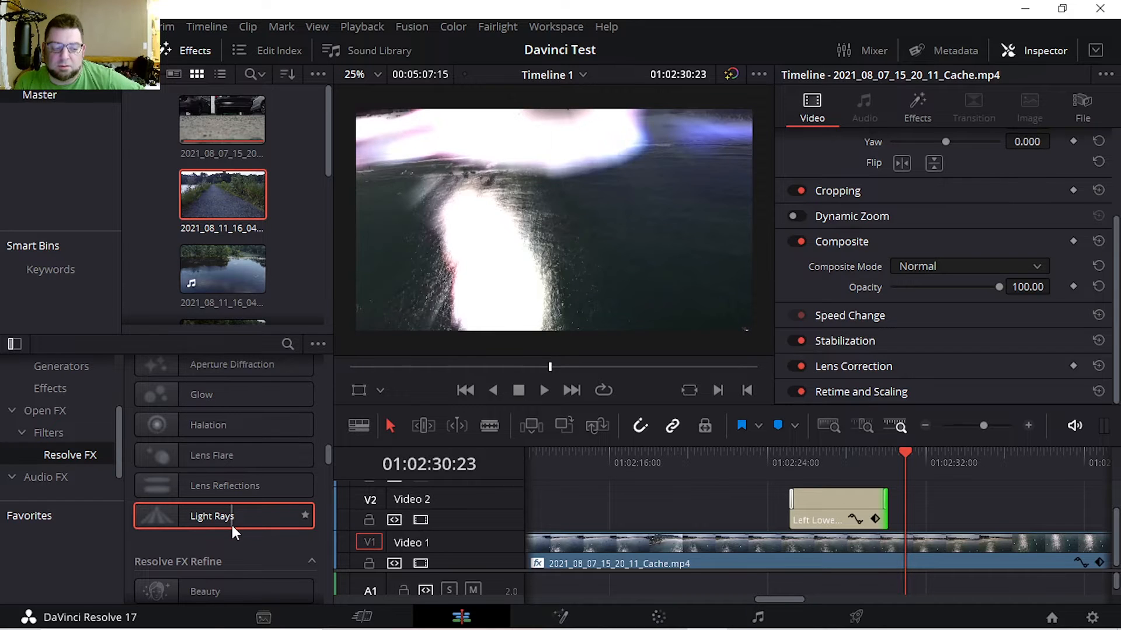
click(919, 116)
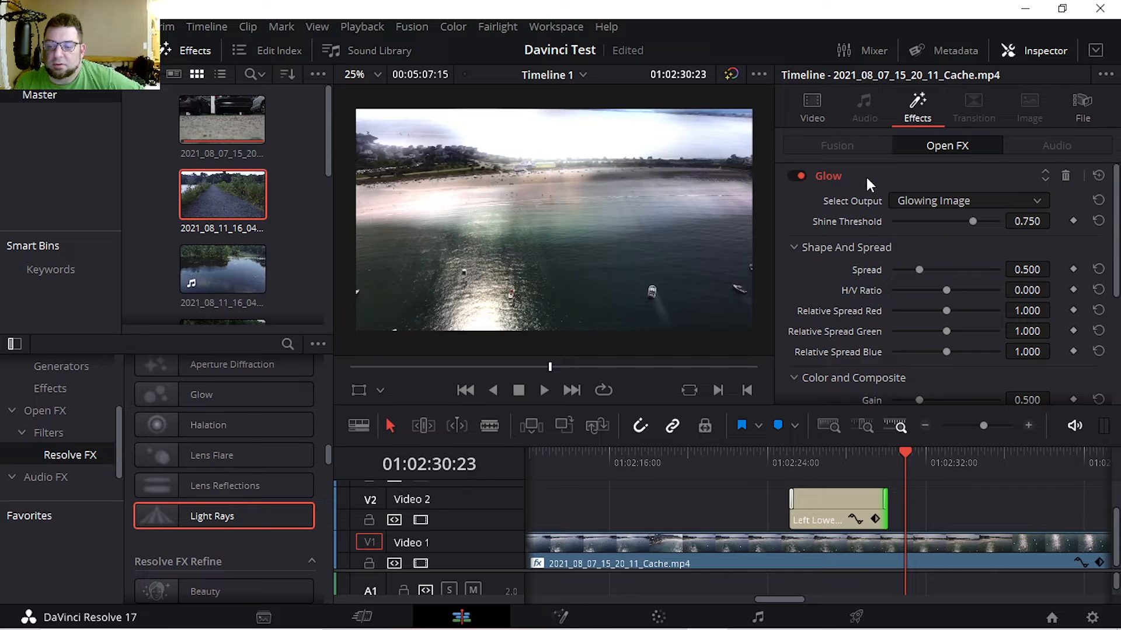
click(800, 176)
scroll(878, 255, down, 5)
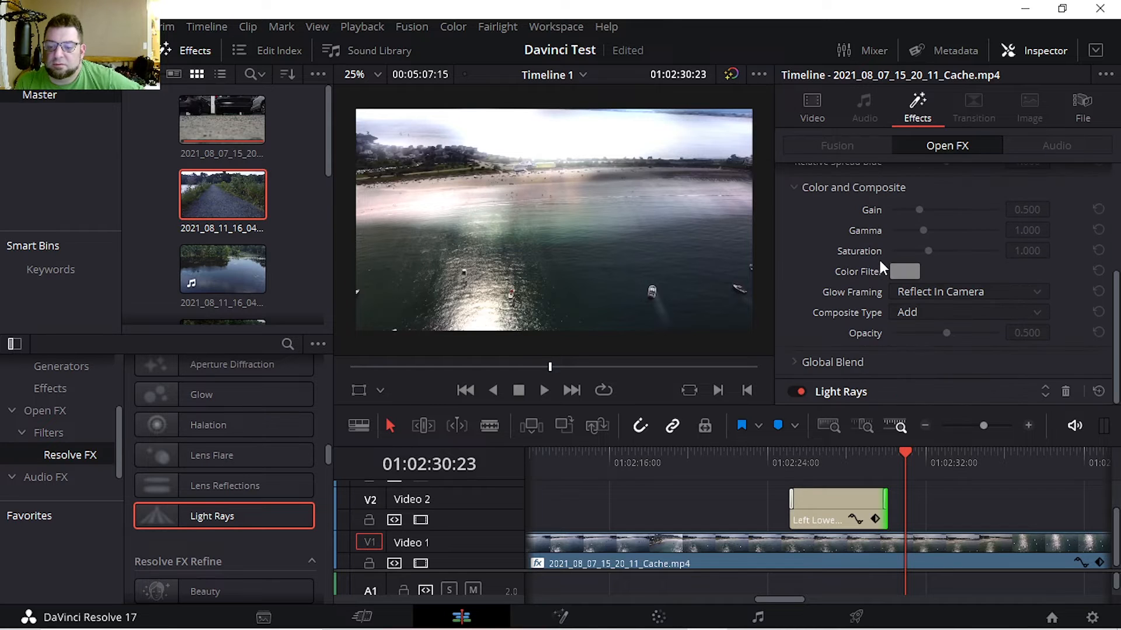
click(843, 394)
scroll(856, 372, down, 3)
scroll(902, 272, up, 2)
Step: Set the Light Rays source of rays to Edges and its source threshold to 1.000
click(953, 227)
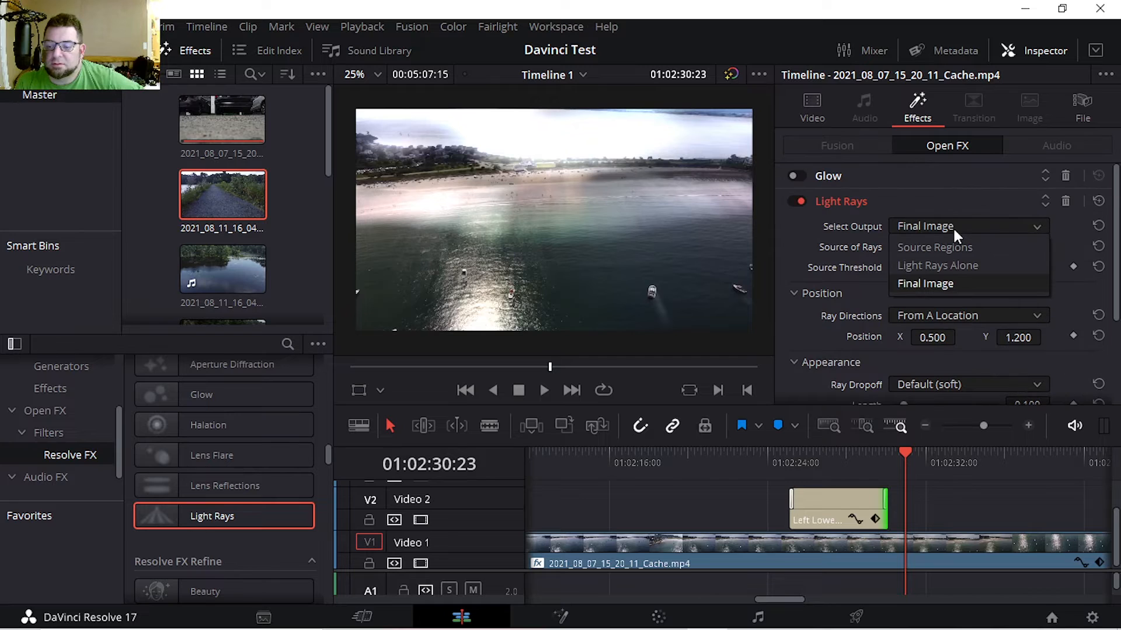
click(953, 229)
click(947, 248)
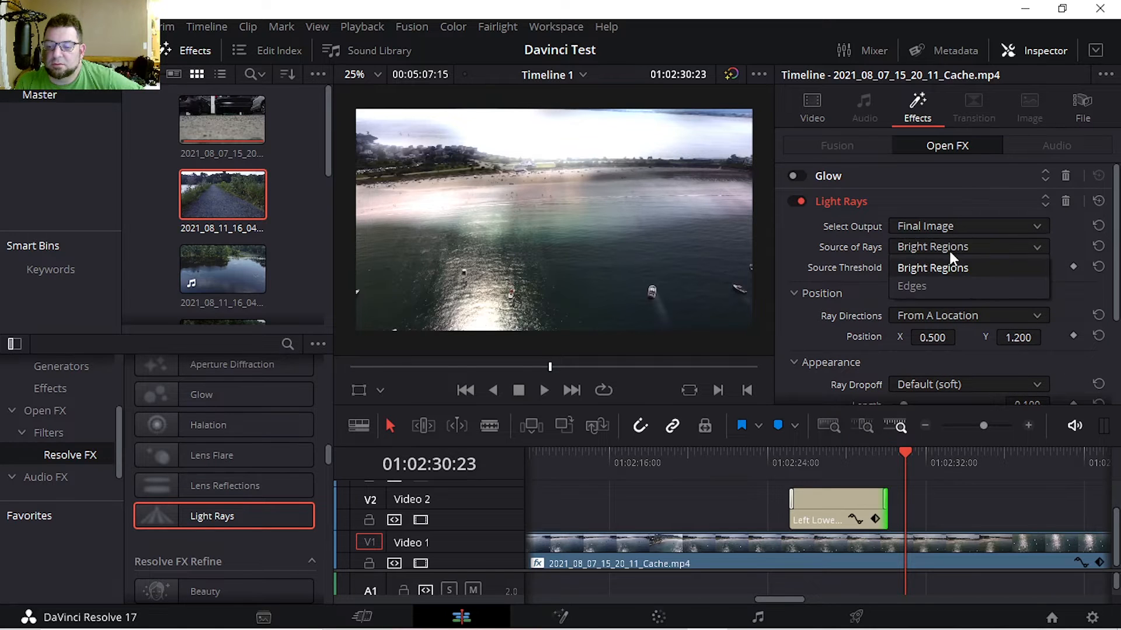
click(941, 282)
drag(934, 268, 1001, 266)
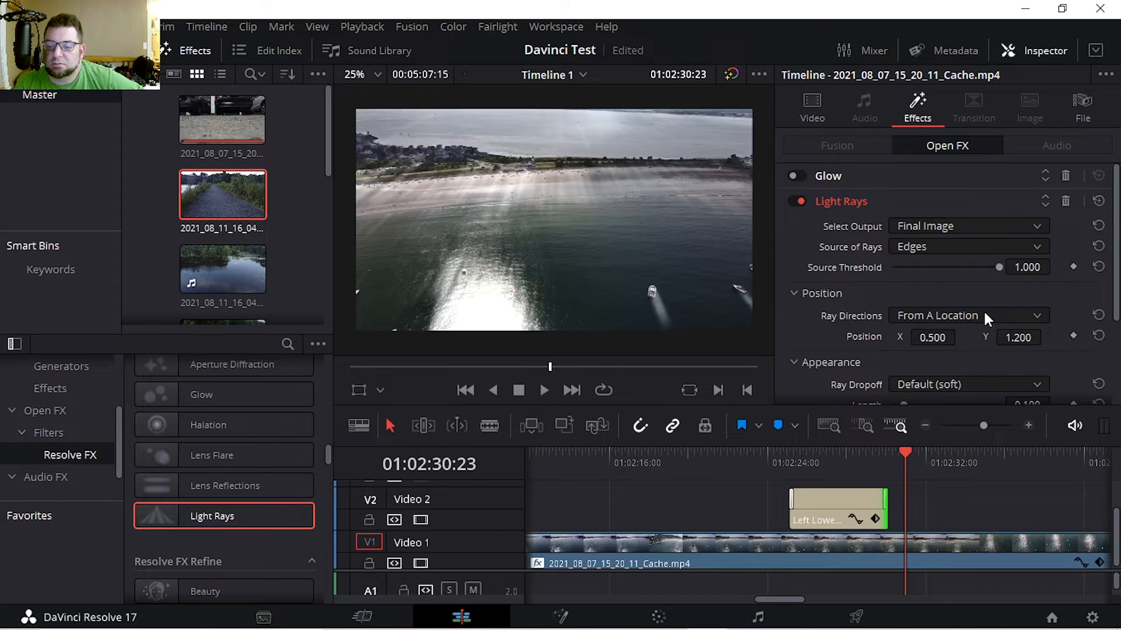
Step: Look through the remaining Light Rays position and appearance options, and return to the Toolbox of the effects library
scroll(984, 314, down, 2)
click(935, 269)
click(839, 283)
scroll(823, 289, down, 3)
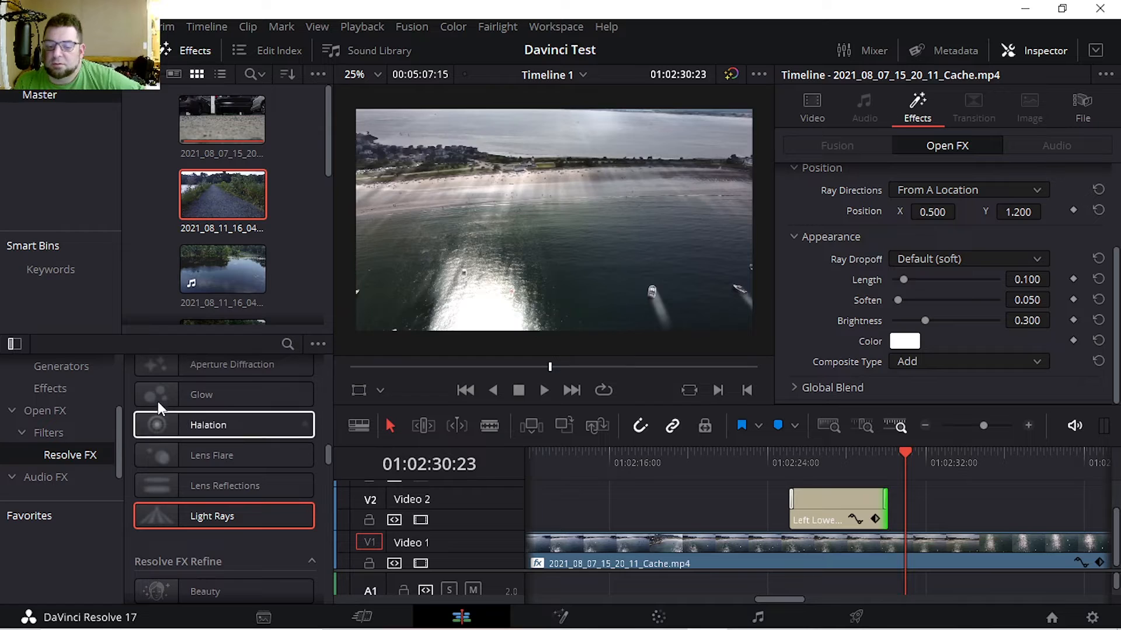
scroll(68, 448, up, 3)
click(54, 357)
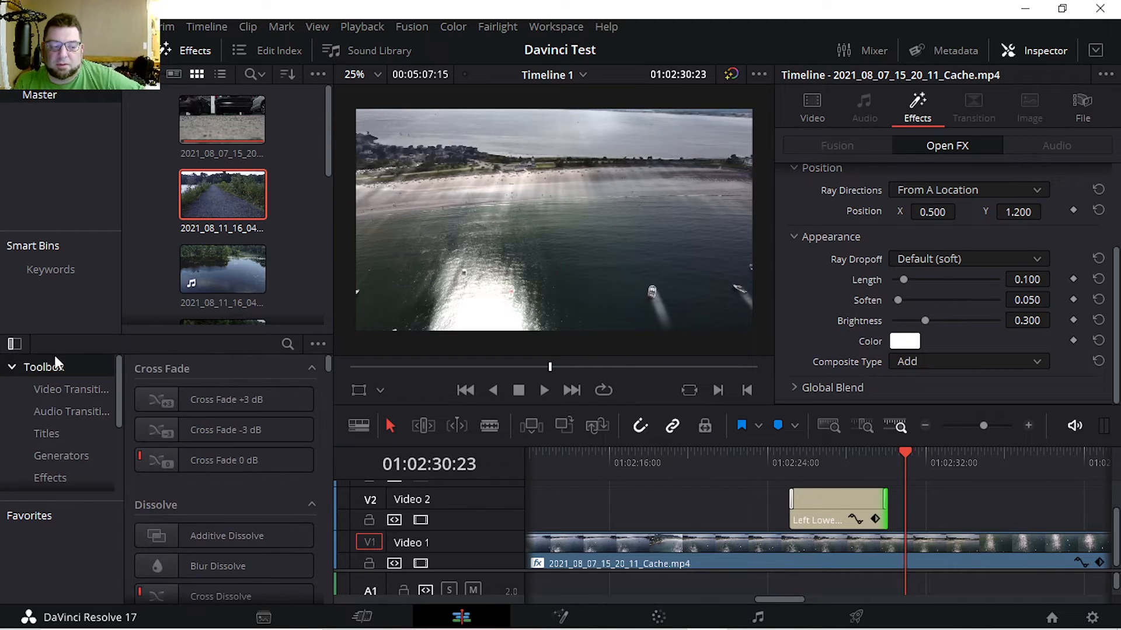
click(264, 617)
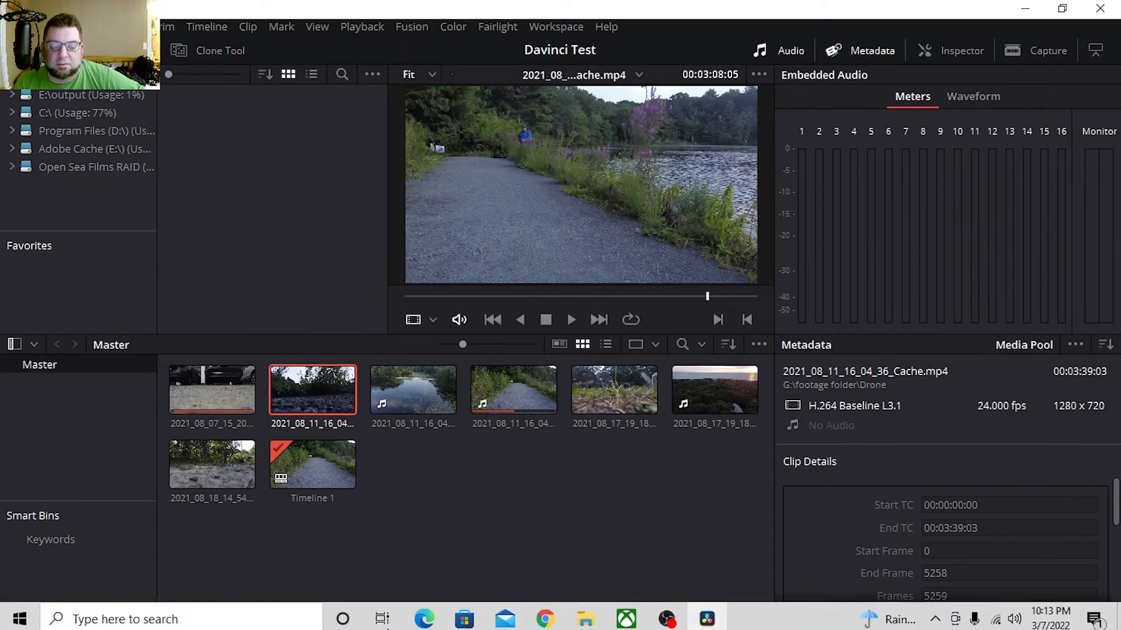
click(382, 620)
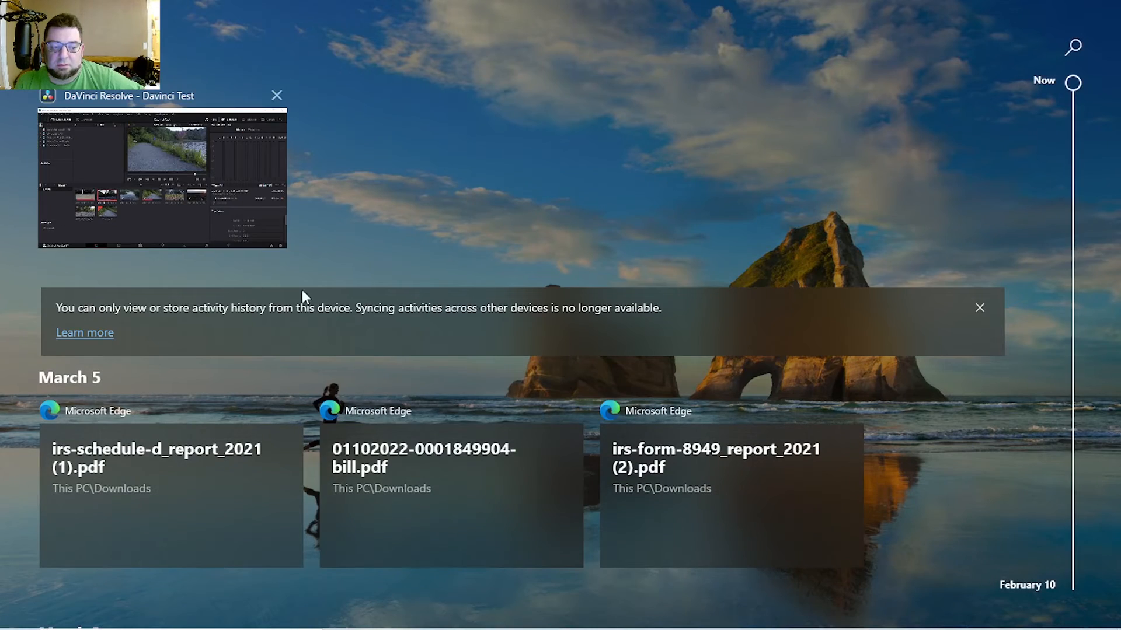
click(251, 217)
Step: On the Cut page, delete the lower third and all remaining clips to empty Timeline 1
click(366, 620)
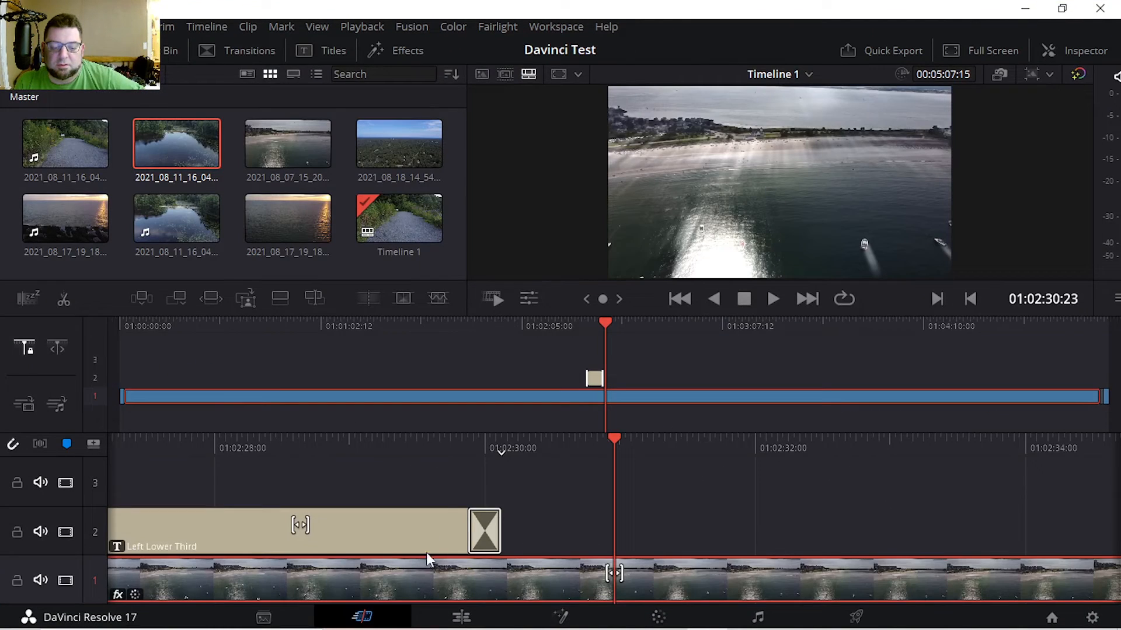
click(434, 526)
key(Delete)
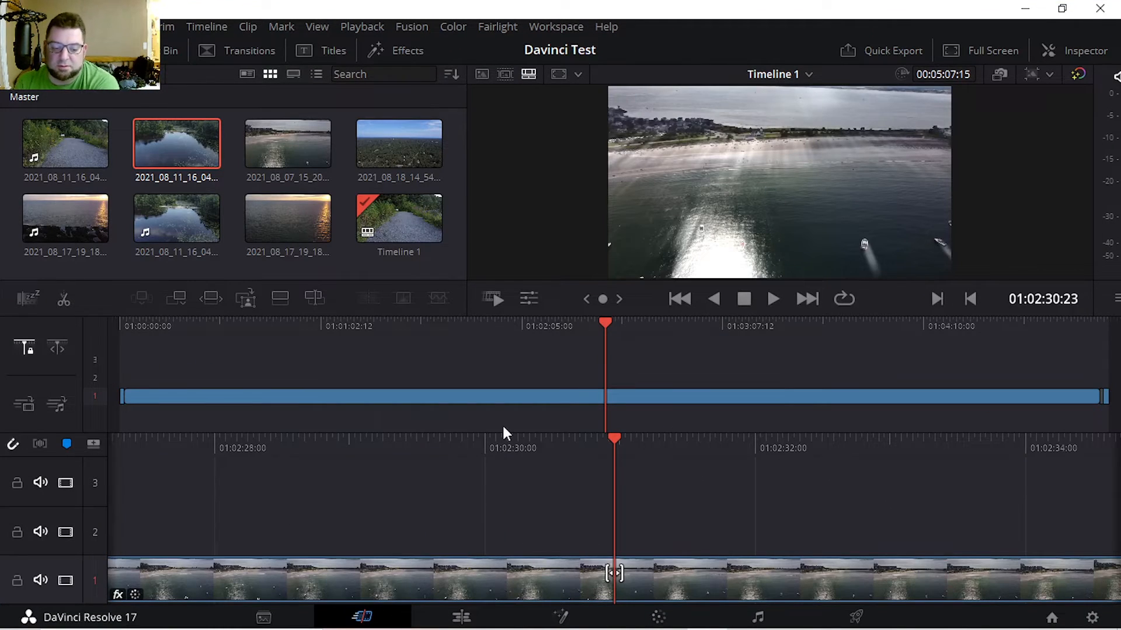
click(521, 561)
key(Delete)
click(607, 397)
key(Delete)
click(246, 401)
key(Delete)
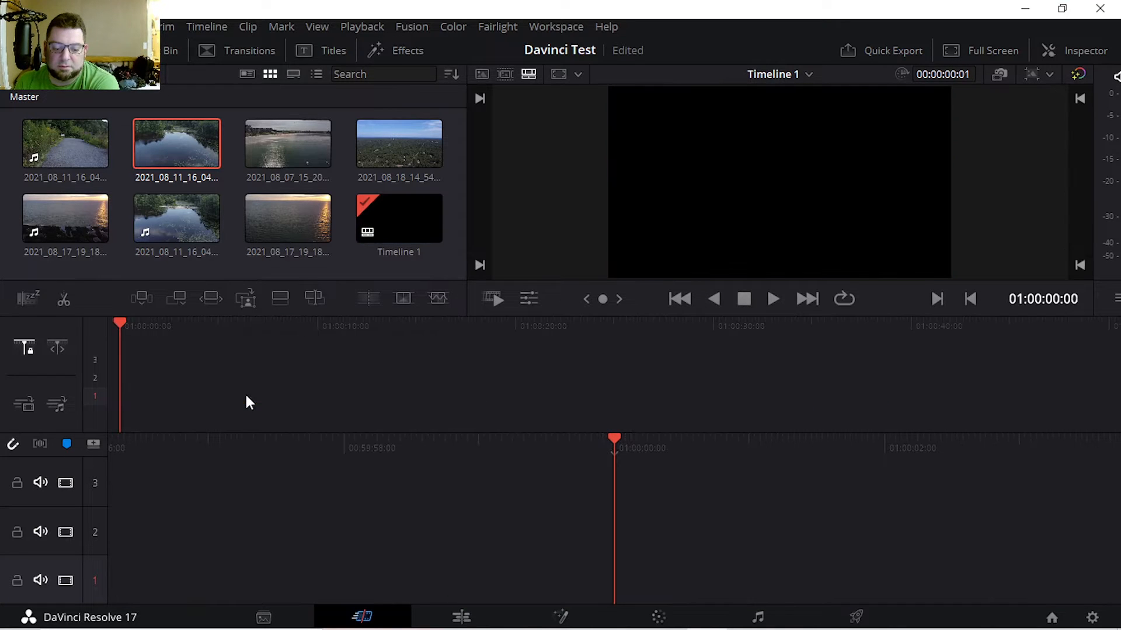
Step: Add 2021_08_11_16_04_36_Cache.mp4 to track 1 and 2021_08_11_16_04_36_Cache_1.mp4 to the start of track 3, returning the playhead to 01:00:00:00
drag(198, 153, 350, 397)
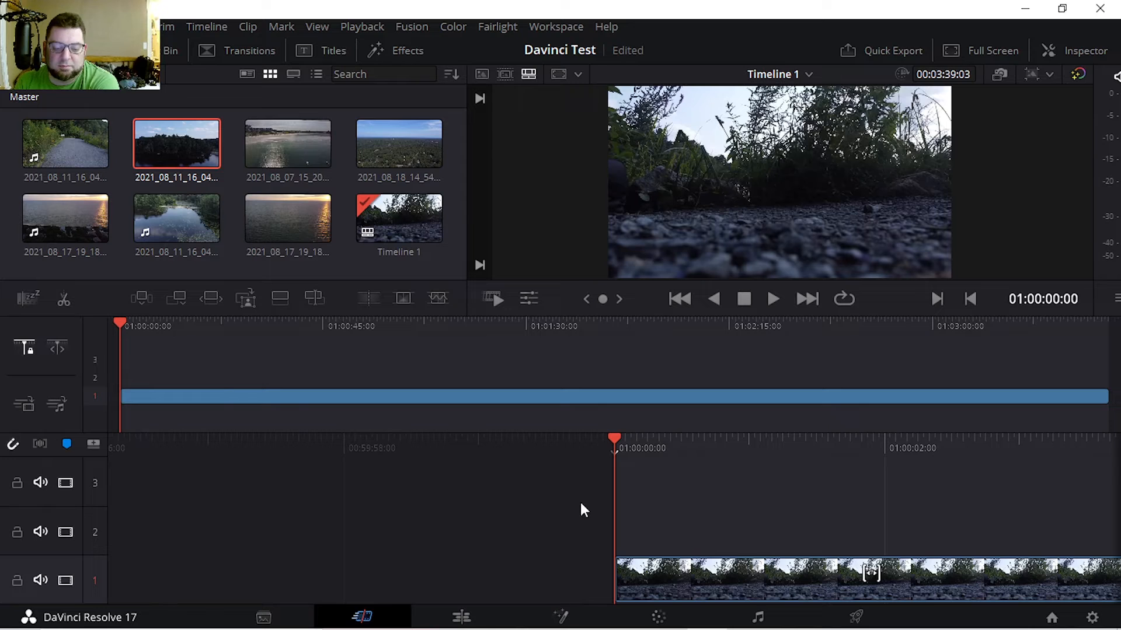
drag(176, 206, 541, 487)
key(space)
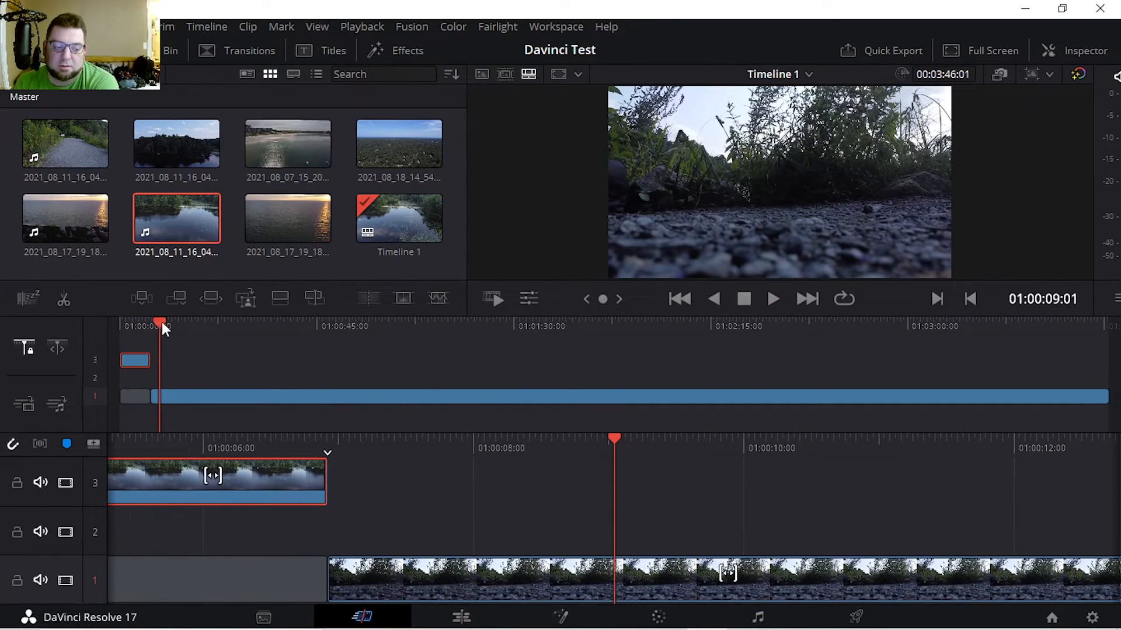
drag(162, 323, 75, 327)
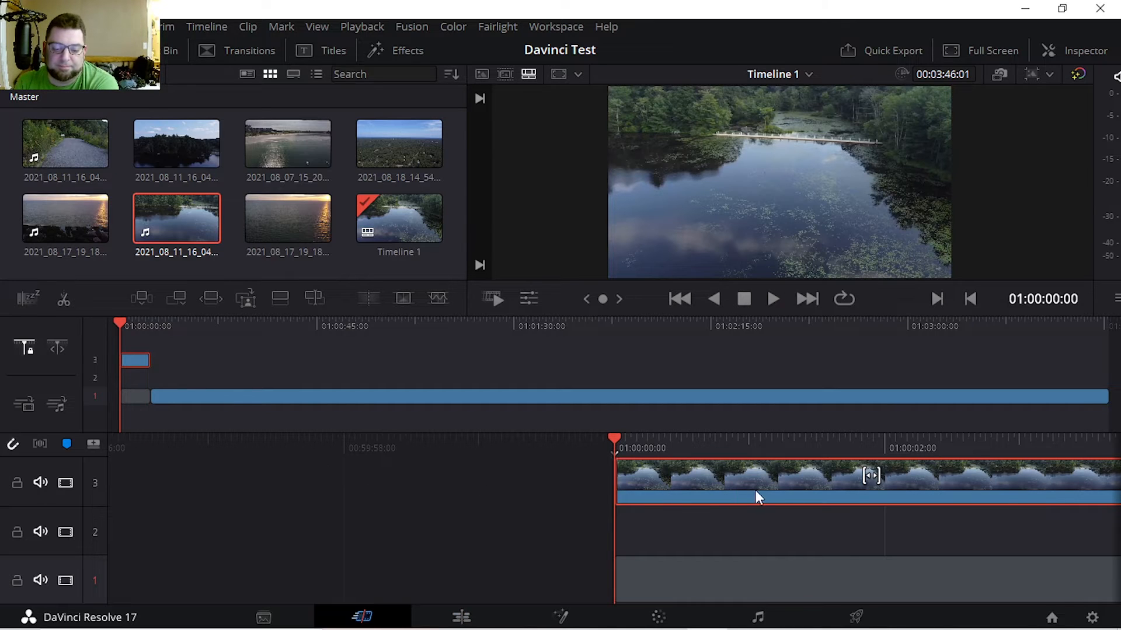
Step: Split the track 1 clip at 01:00:24:20 and delete the part after the cut
right_click(874, 481)
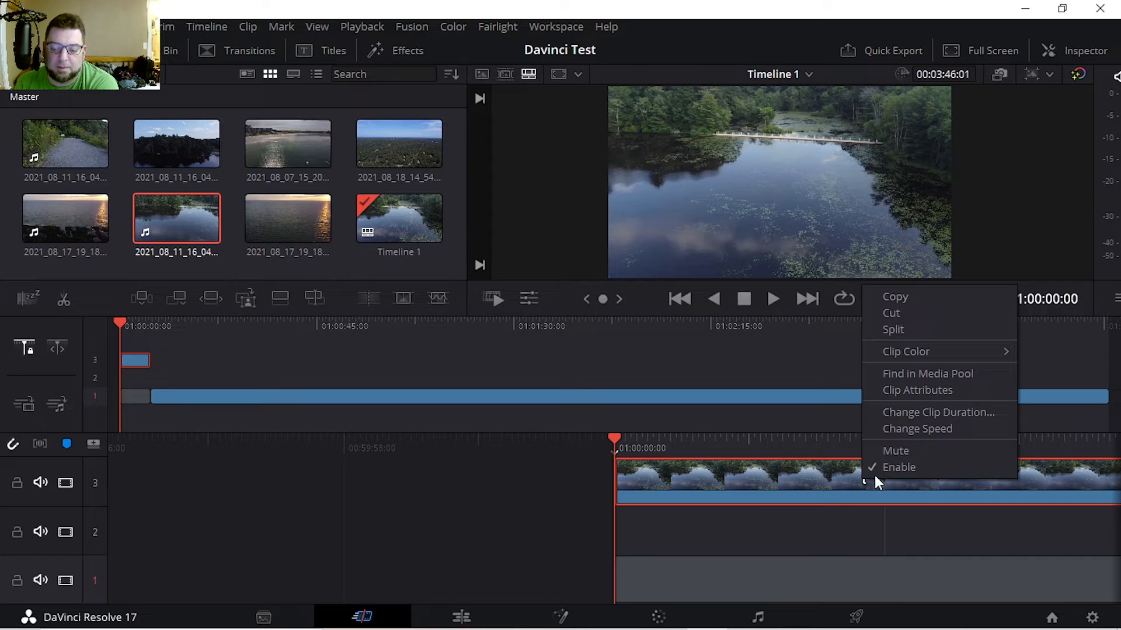
click(892, 329)
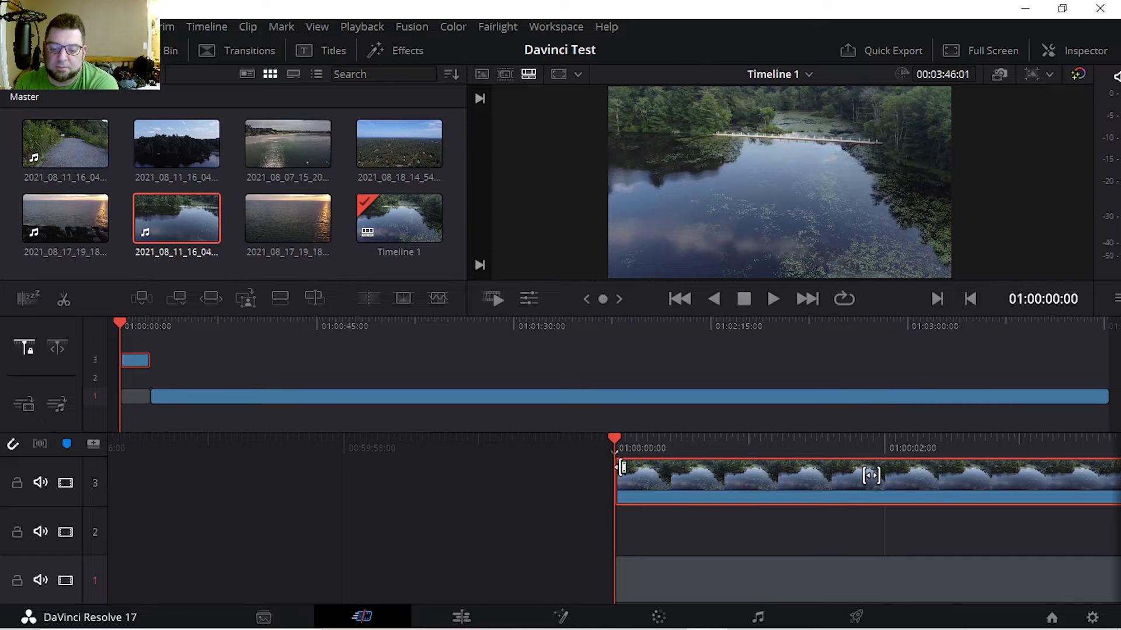
drag(118, 321, 227, 360)
right_click(614, 573)
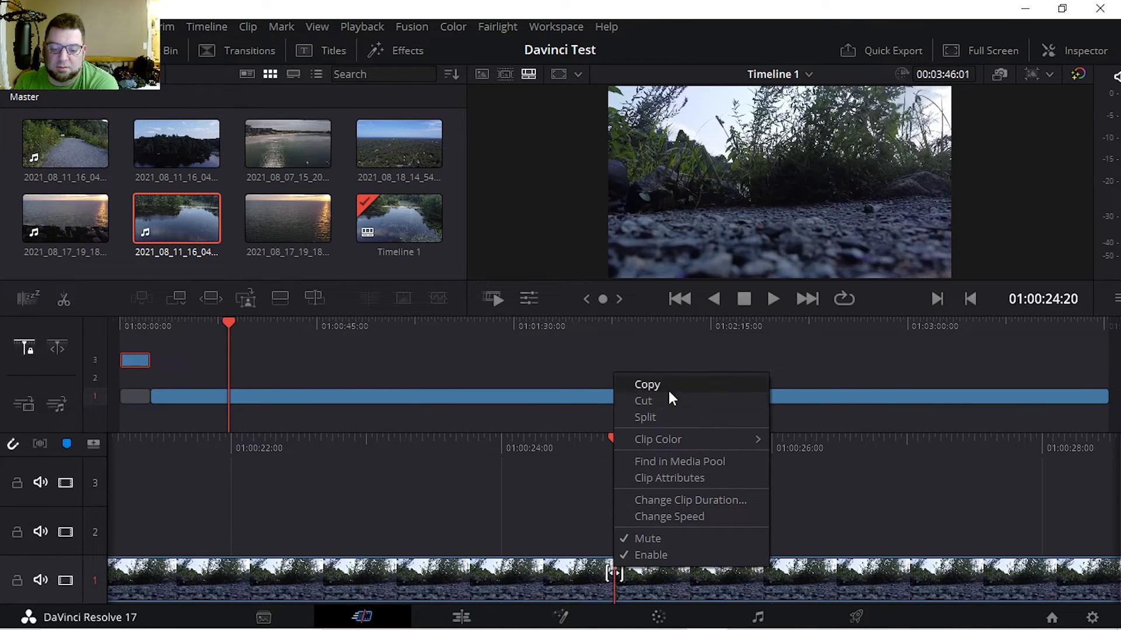
click(667, 411)
click(748, 565)
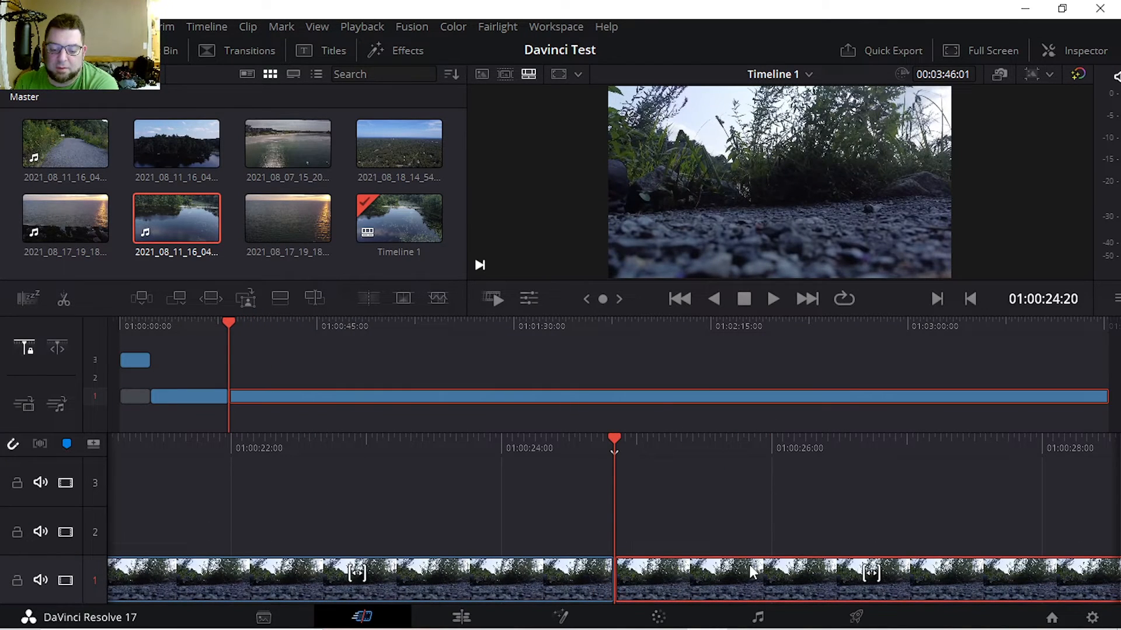
key(Delete)
Step: On the Edit page, enlarge the timeline area, move the opening clip from Video 3 to Video 2 and play from 01:00:01:00
drag(357, 327, 87, 380)
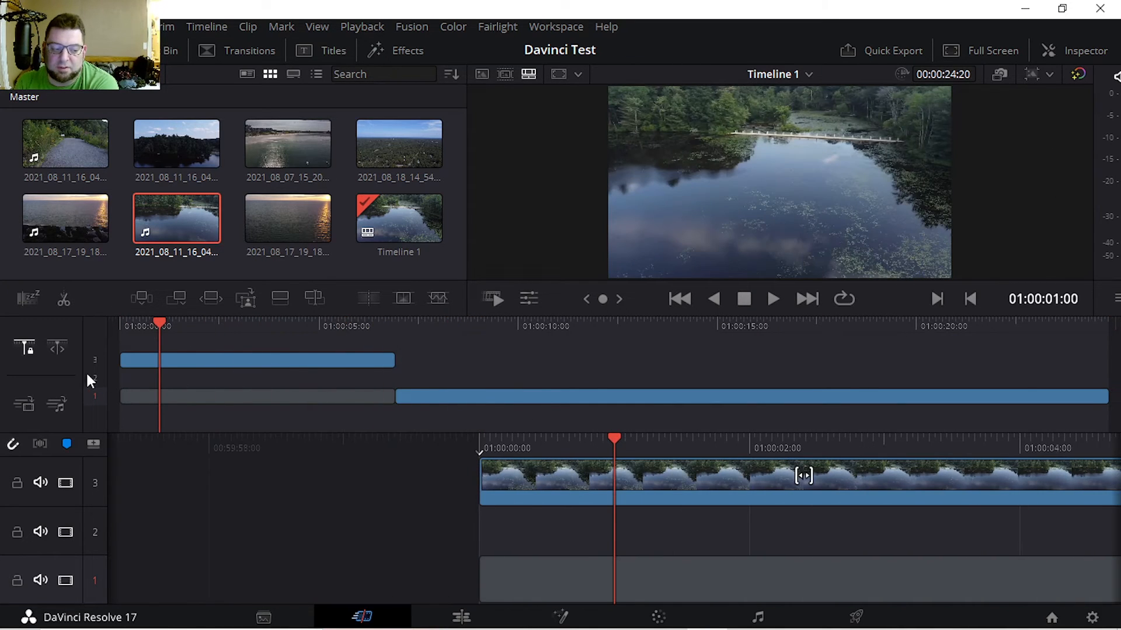
click(455, 615)
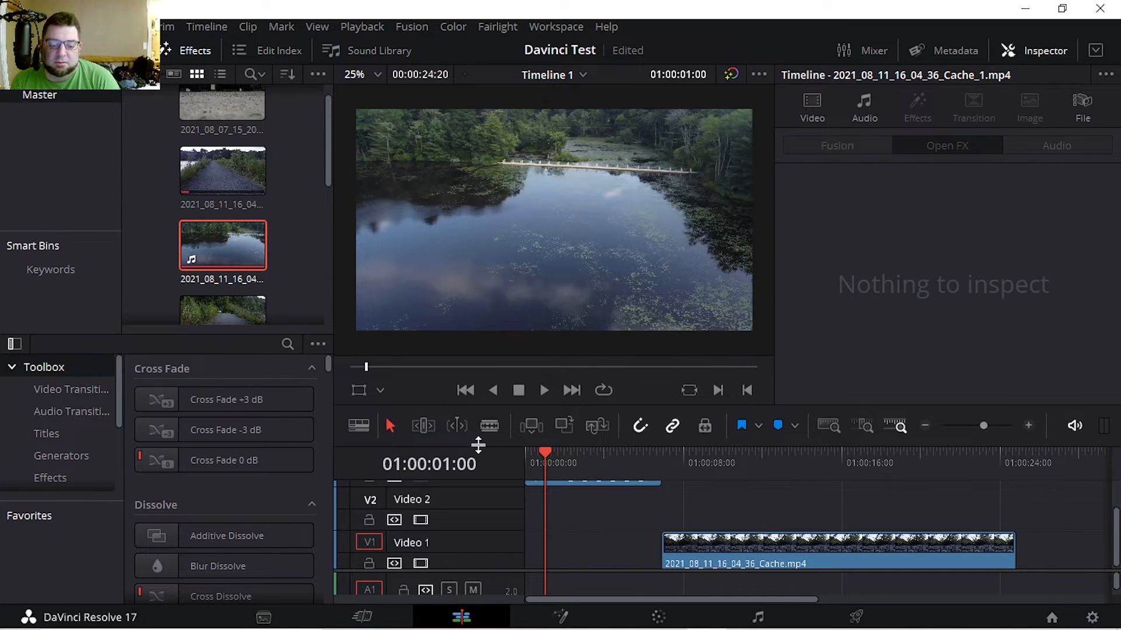
drag(478, 445, 496, 365)
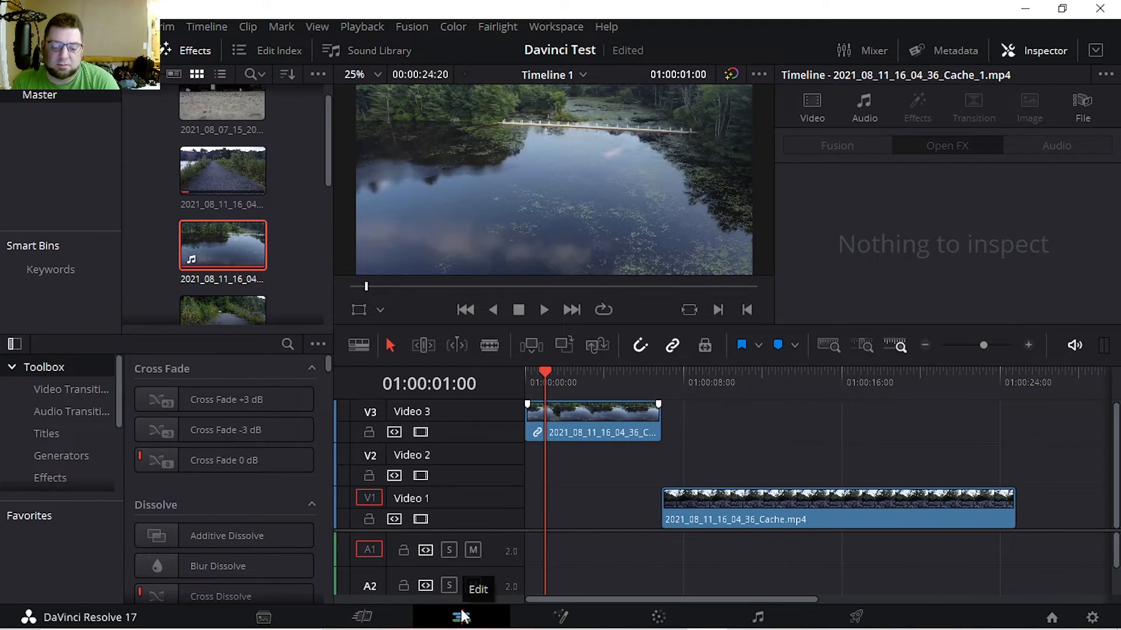
drag(594, 414, 601, 465)
key(space)
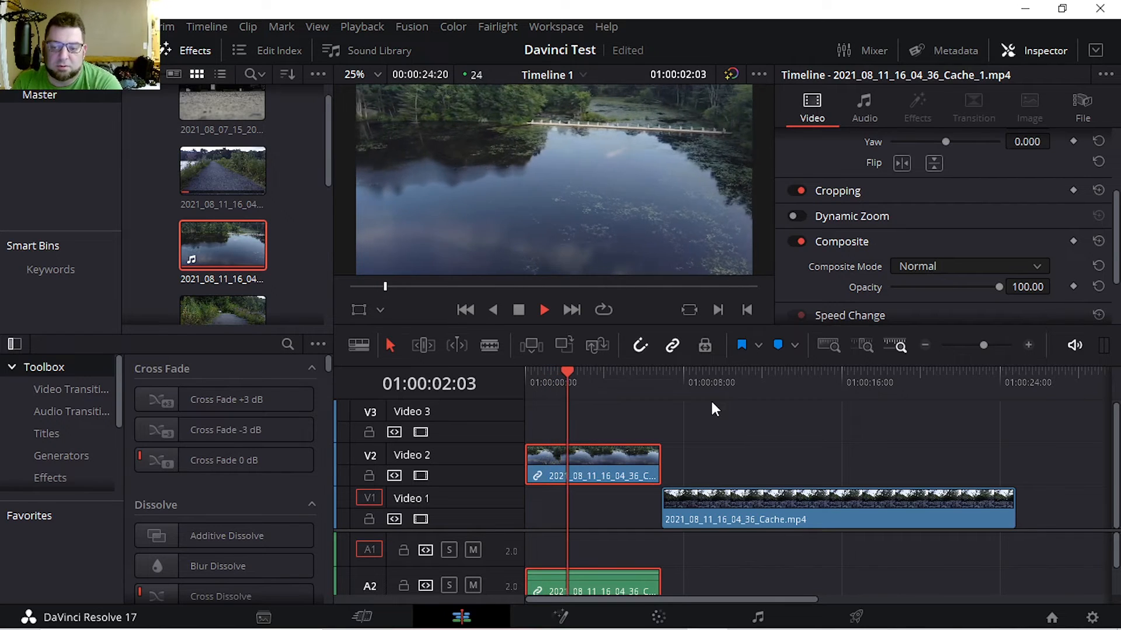
Step: Stop playback and look through the opening clip's audio settings in the Inspector, returning to its video settings
key(space)
click(860, 99)
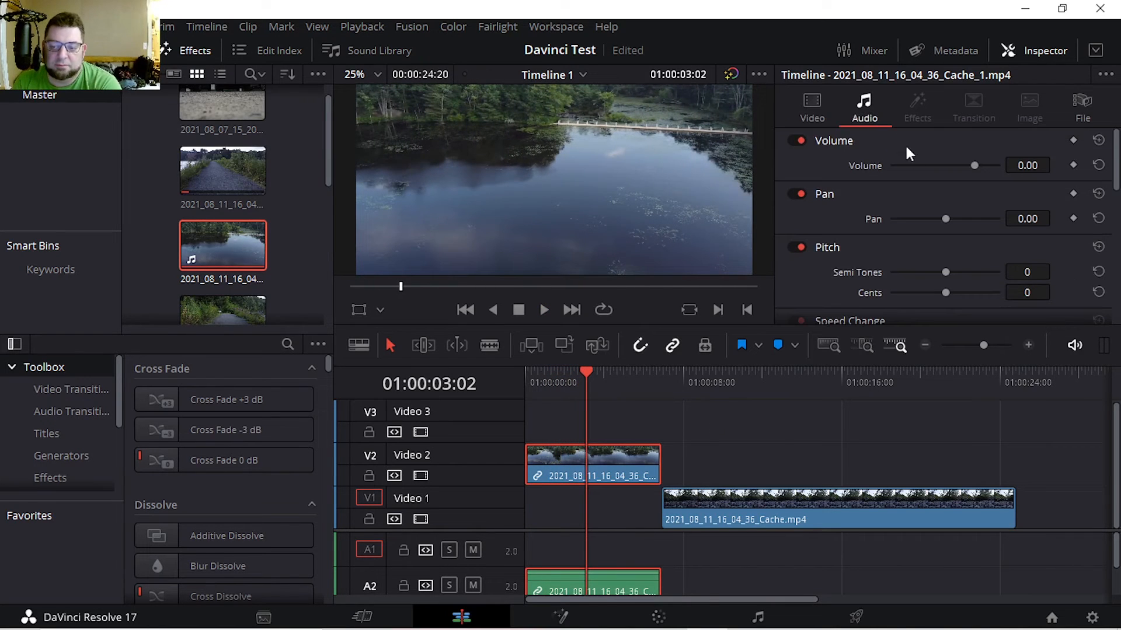
scroll(911, 245, down, 5)
scroll(879, 292, up, 5)
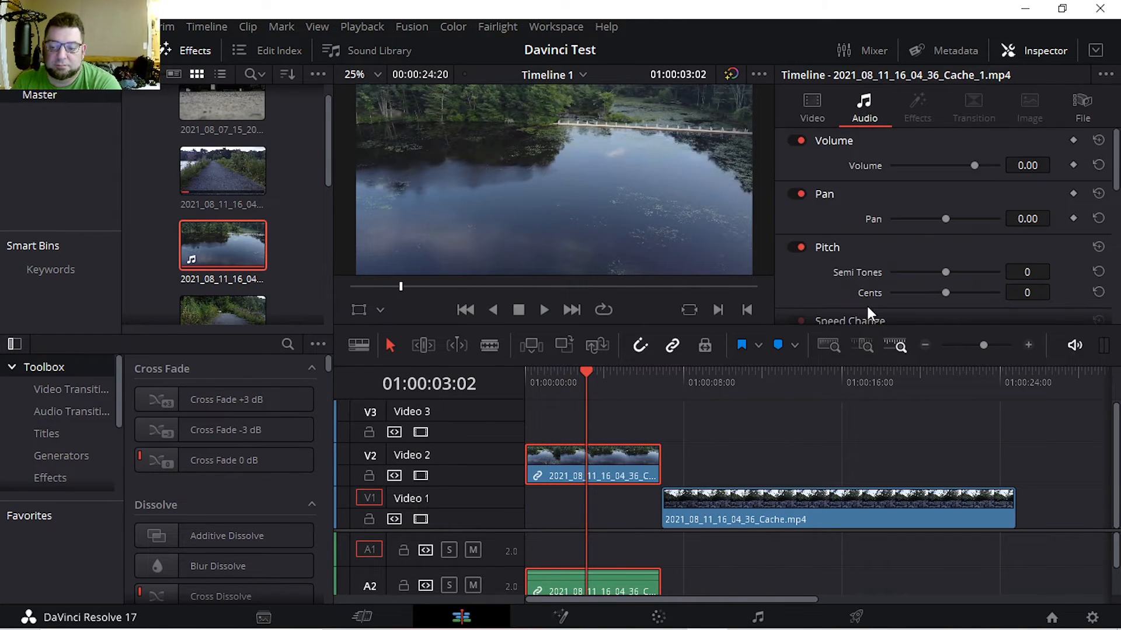
click(808, 104)
Step: Lower the opening clip's audio on A2 to -20 dB, and try deleting the clip before undoing the deletion
drag(587, 366, 587, 374)
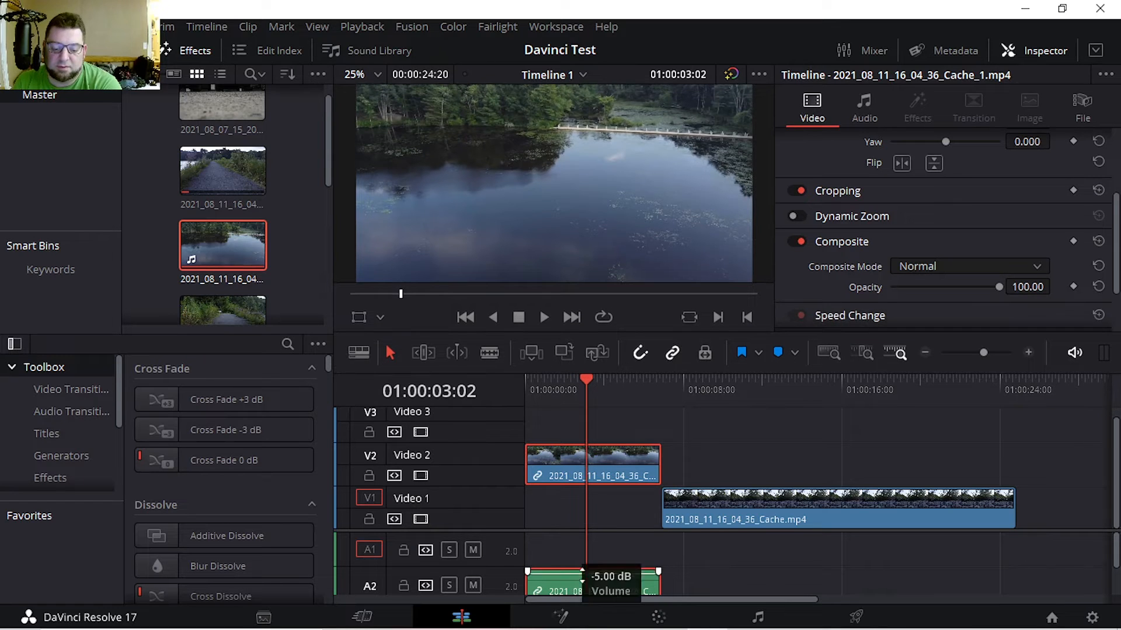
key(Delete)
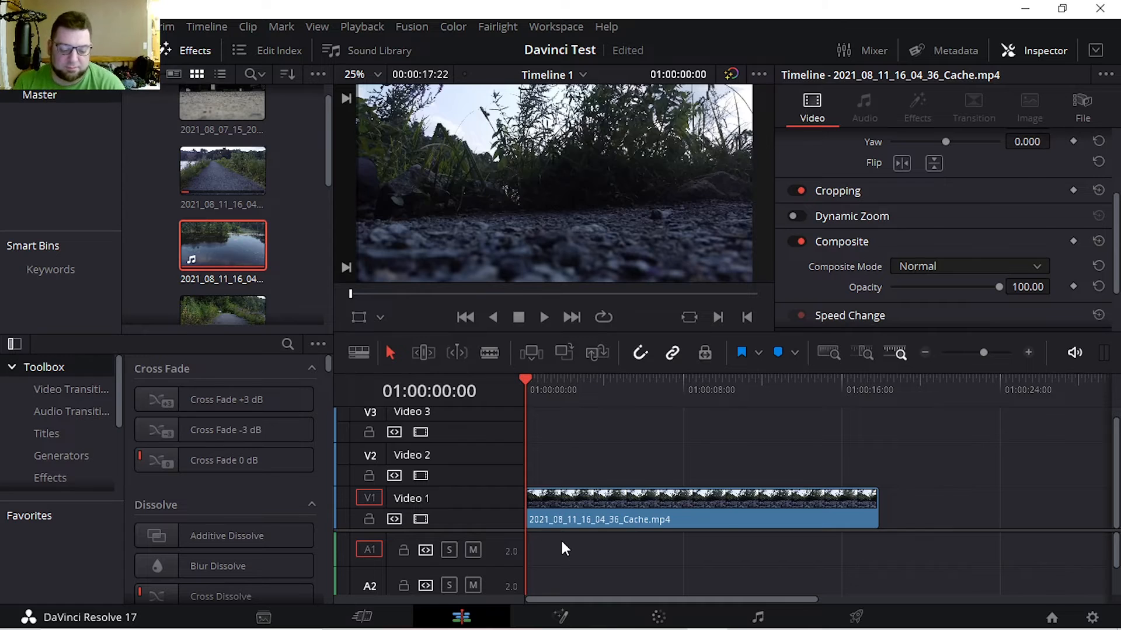
key(ctrl+z)
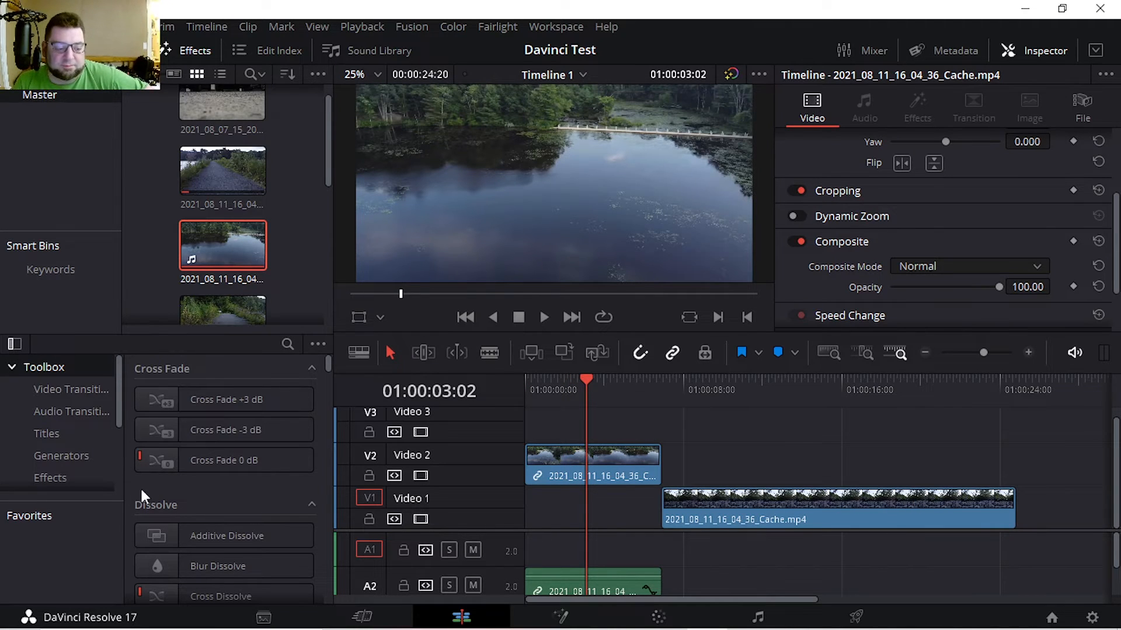
Step: On the Media page, start a media import into the Master bin
click(362, 617)
click(264, 617)
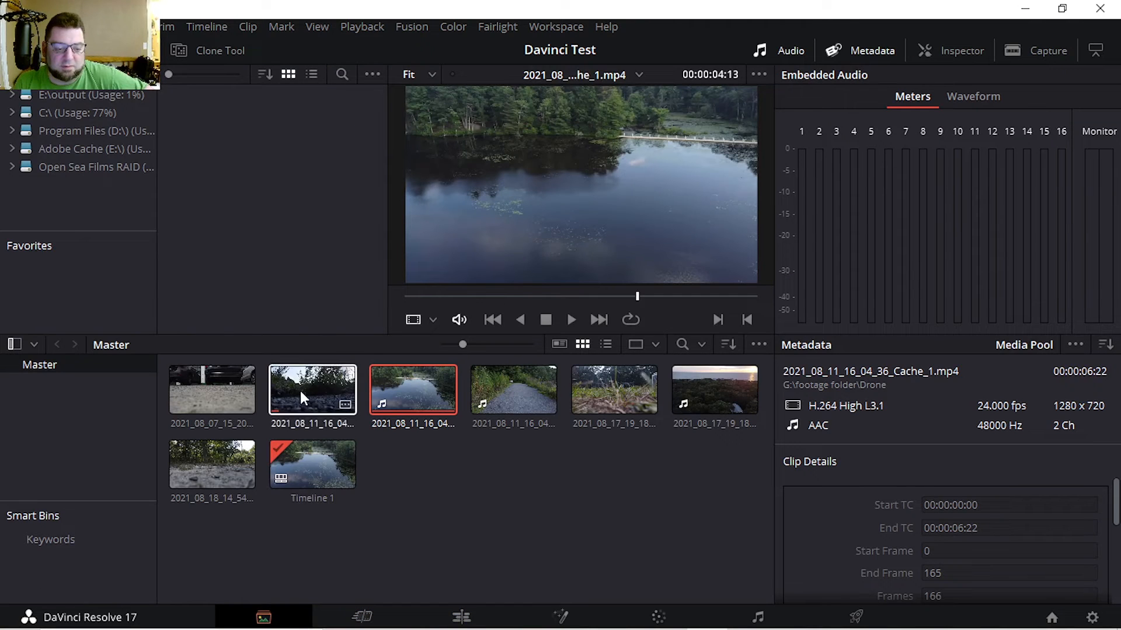
right_click(470, 456)
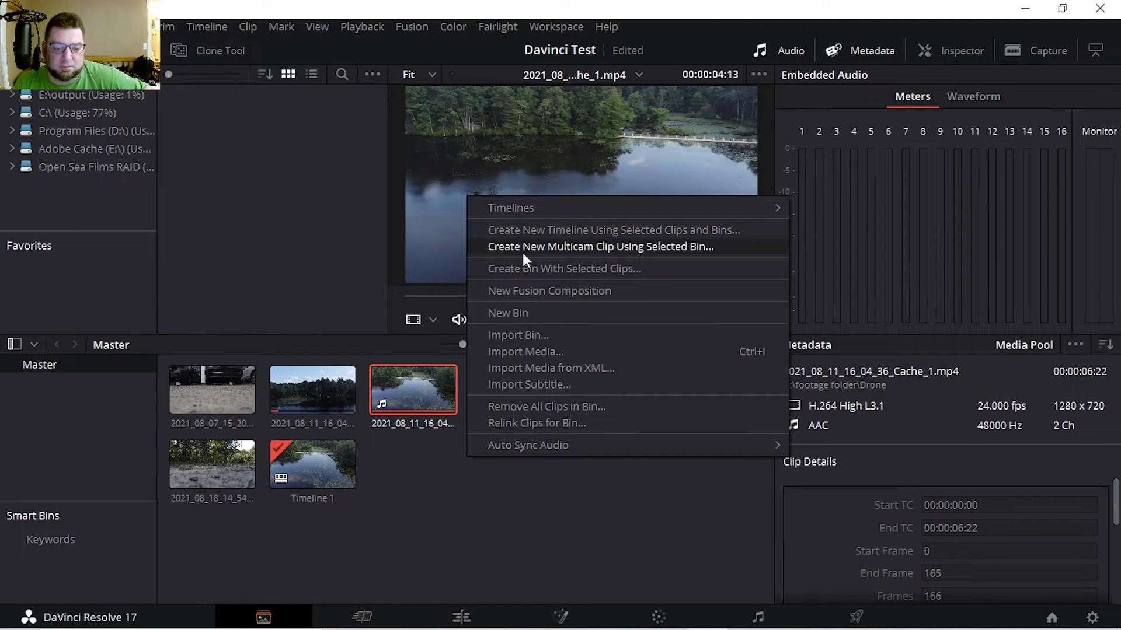
click(534, 331)
click(508, 388)
right_click(509, 483)
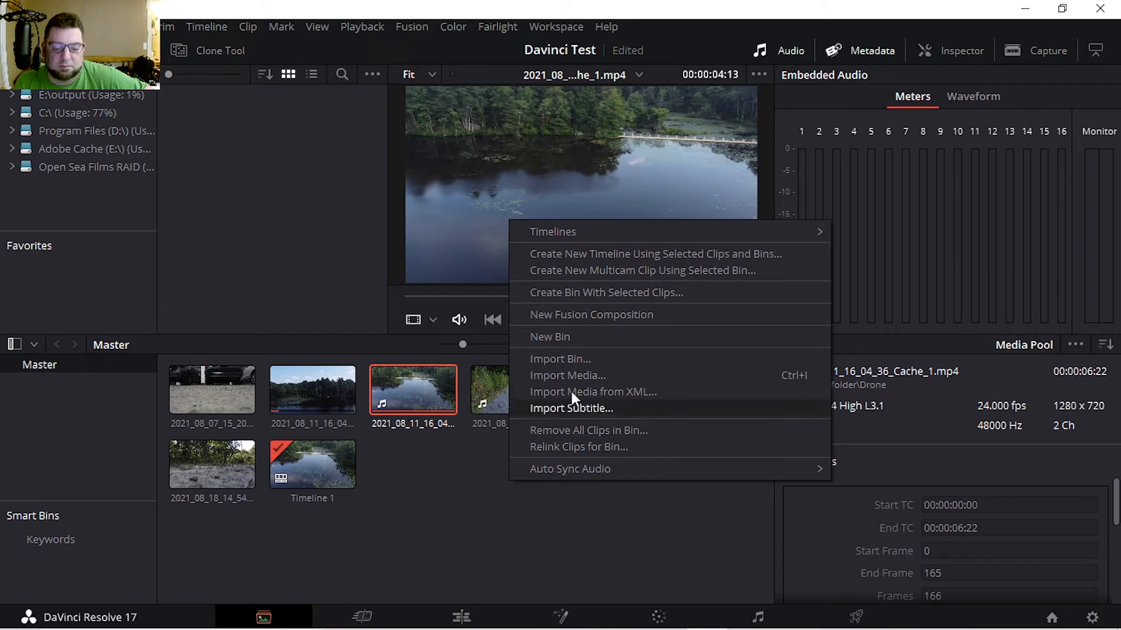
click(575, 375)
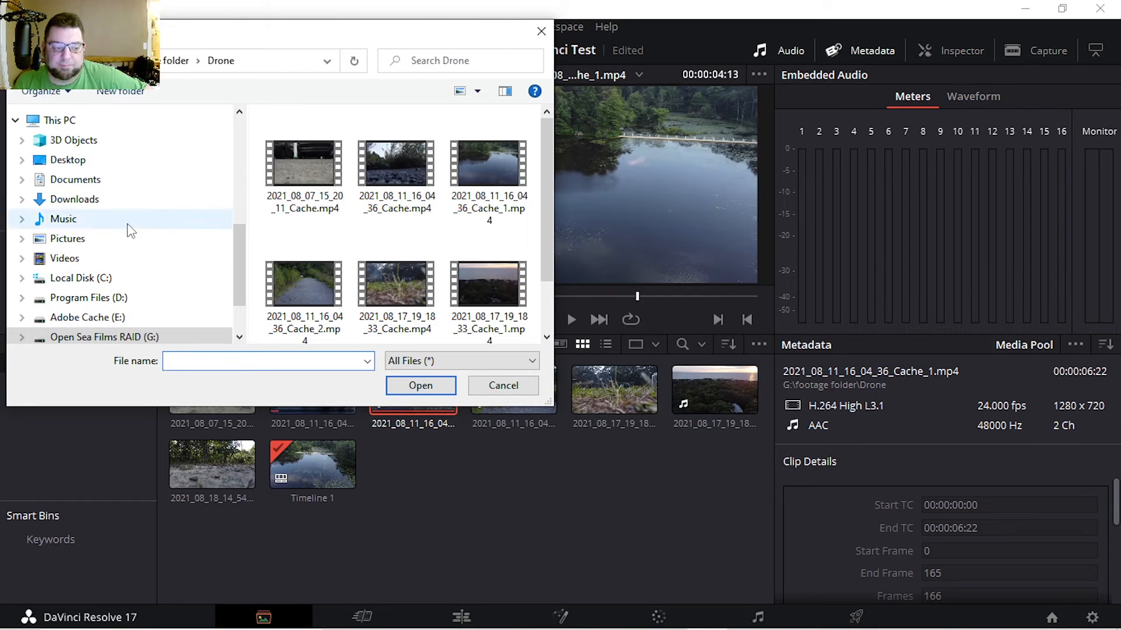
Step: Browse the Open Sea Films RAID (G:) drive to the Audio folder inside Clients, MTG ATTITUDE - SOLARI
scroll(125, 298, down, 1)
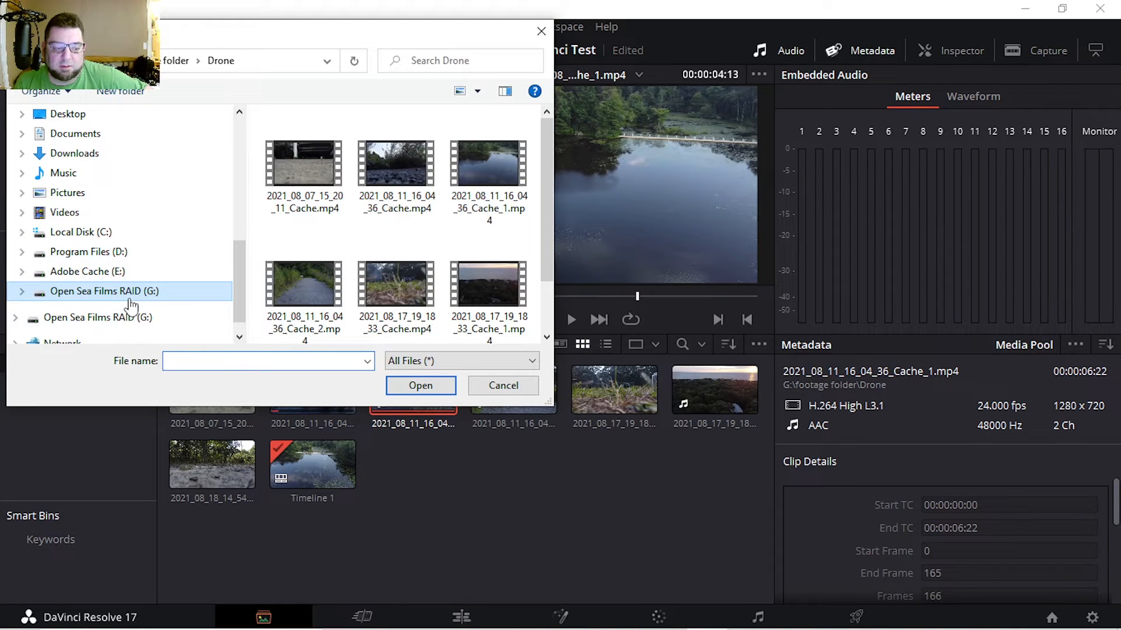
click(129, 293)
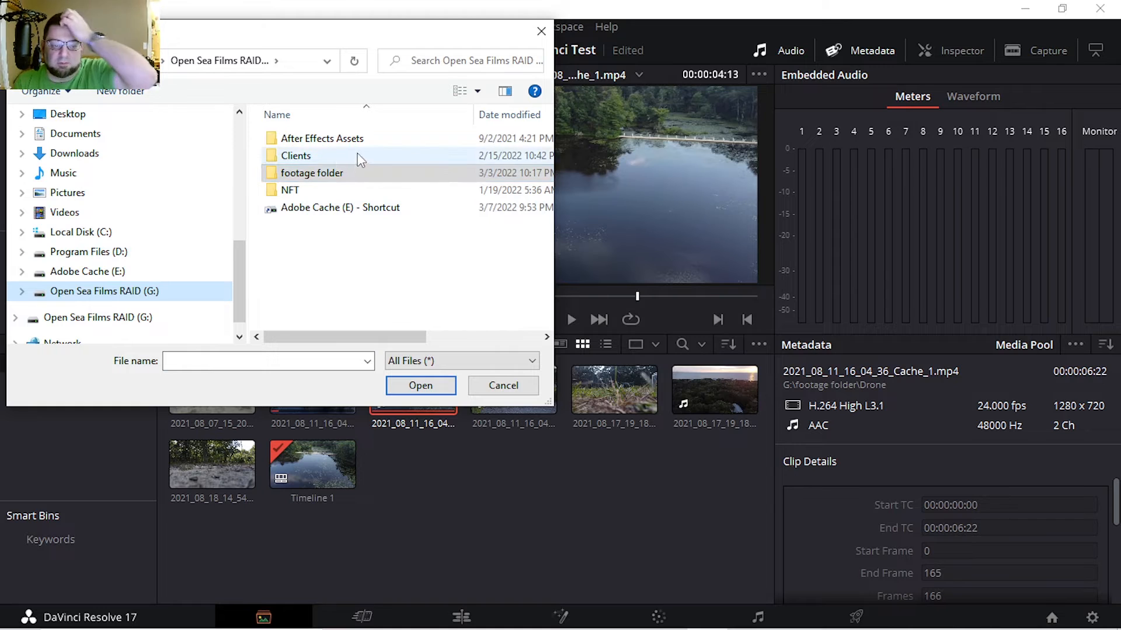
double_click(354, 174)
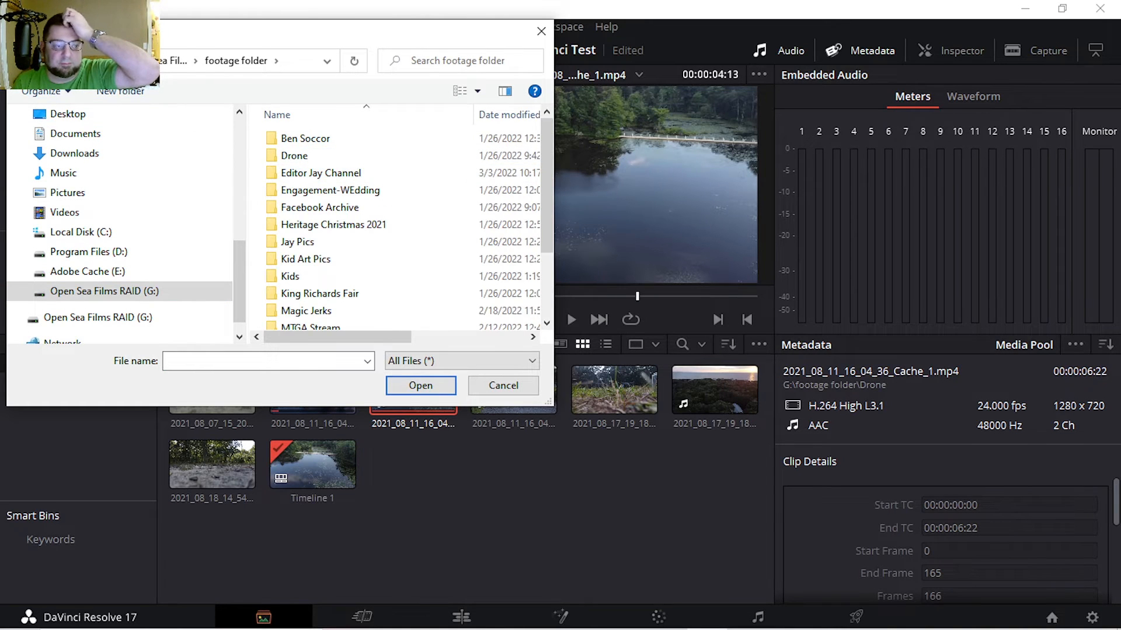
key(alt+Left)
double_click(344, 155)
click(344, 151)
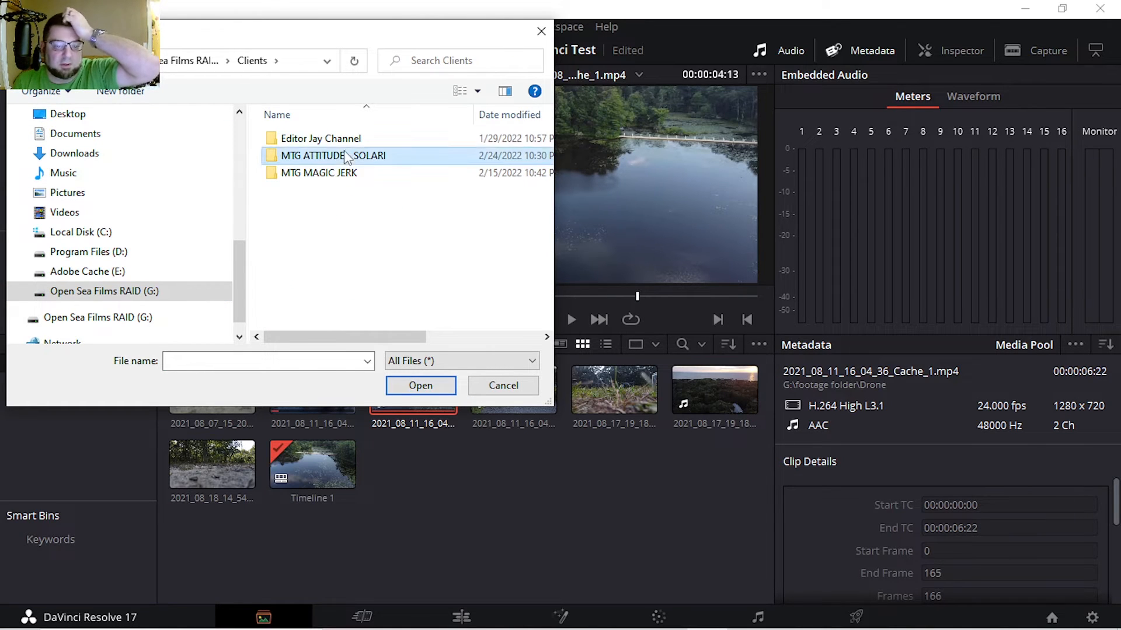
double_click(345, 155)
double_click(330, 173)
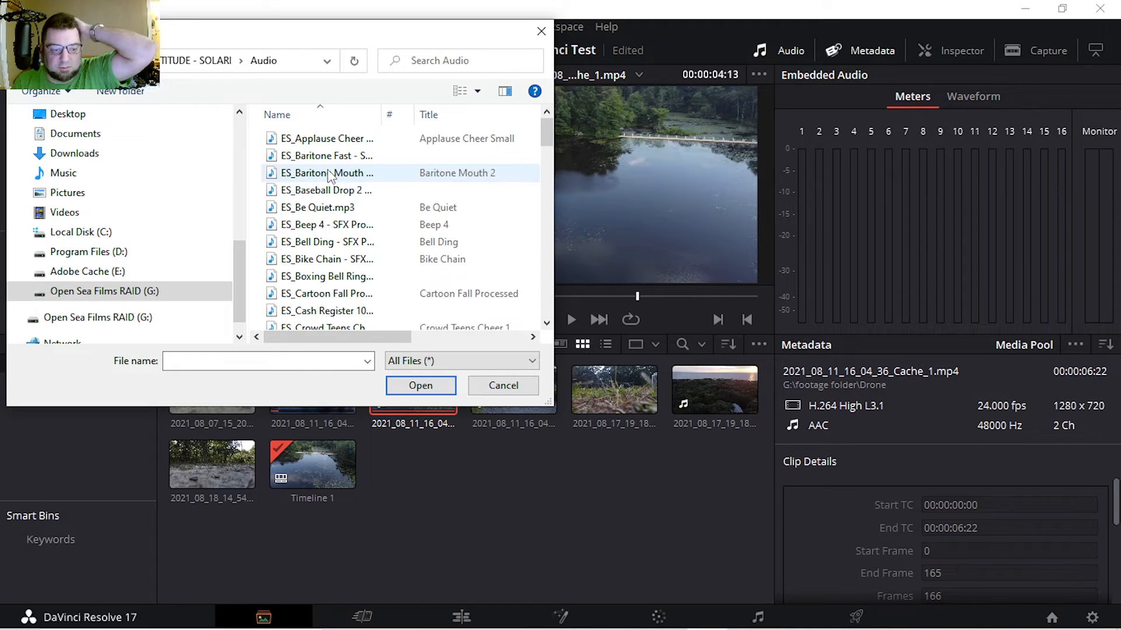
Step: Find the ES_Return of Light MP3 in the Audio folder and import it into the media pool
scroll(345, 245, down, 15)
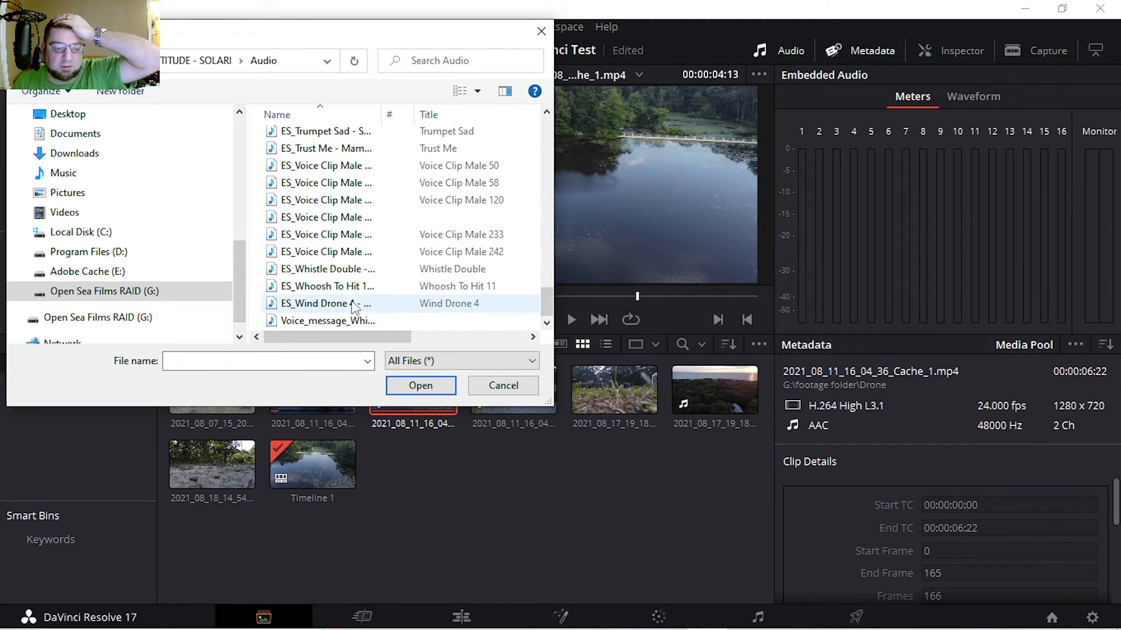
scroll(355, 310, up, 1)
scroll(354, 312, up, 5)
double_click(358, 210)
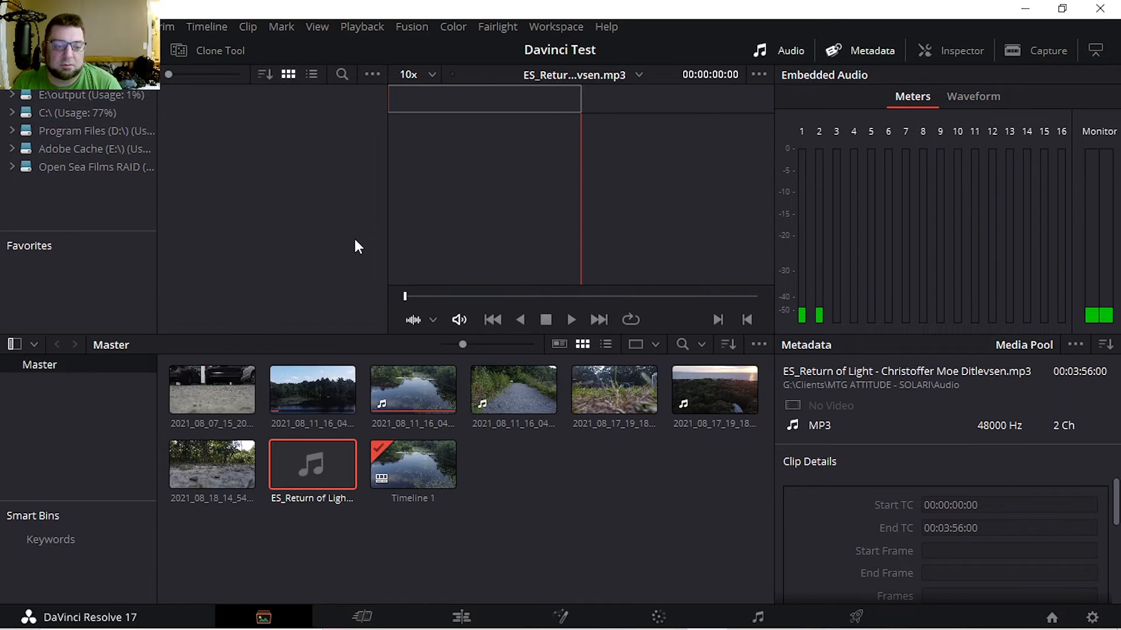
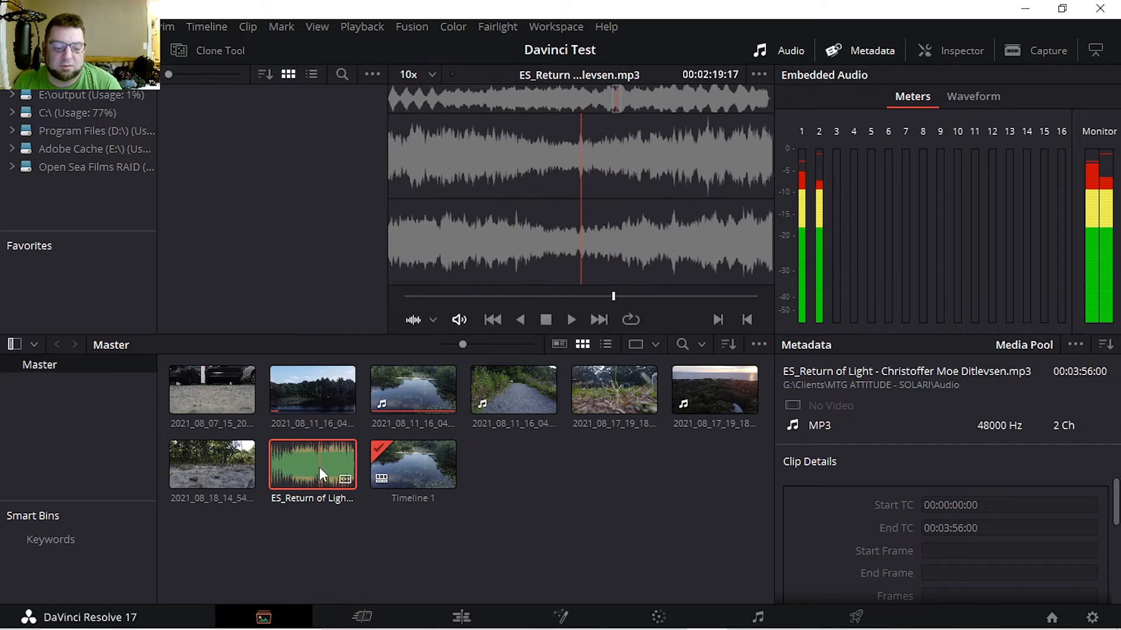
Step: On the Edit page, place the ES_Return of Light music on audio track A1 at the start of the timeline
click(461, 619)
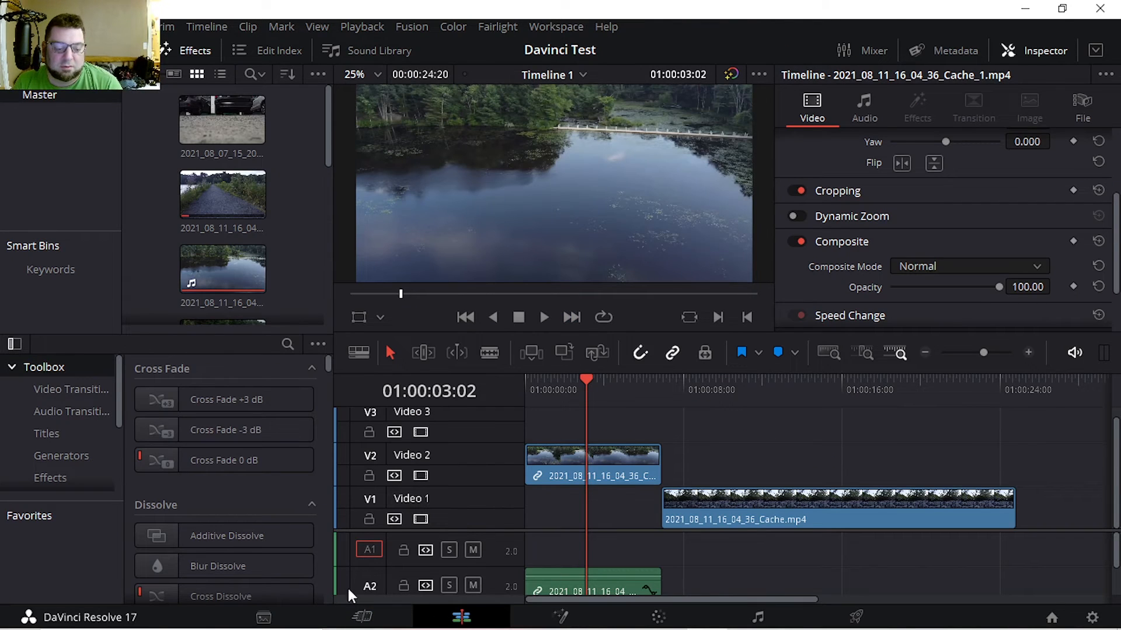
scroll(213, 184, down, 5)
drag(227, 195, 506, 555)
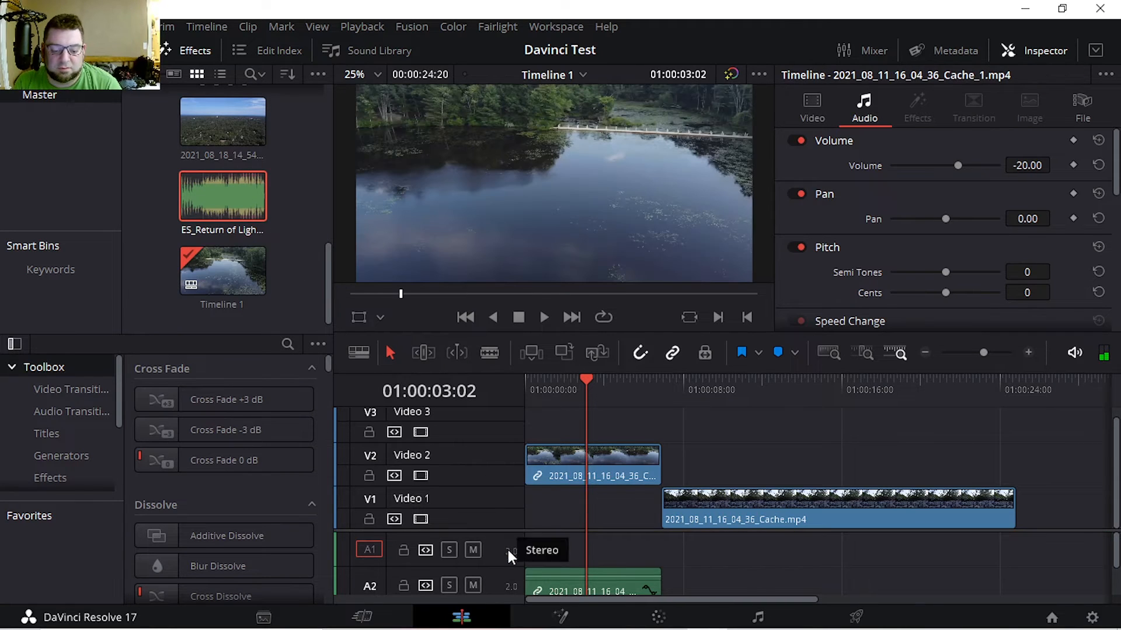
drag(228, 193, 506, 551)
drag(235, 182, 563, 530)
drag(652, 534, 577, 555)
Step: Try the A1 music at -20 dB and back at 0 dB, playing the timeline to compare loudness
key(space)
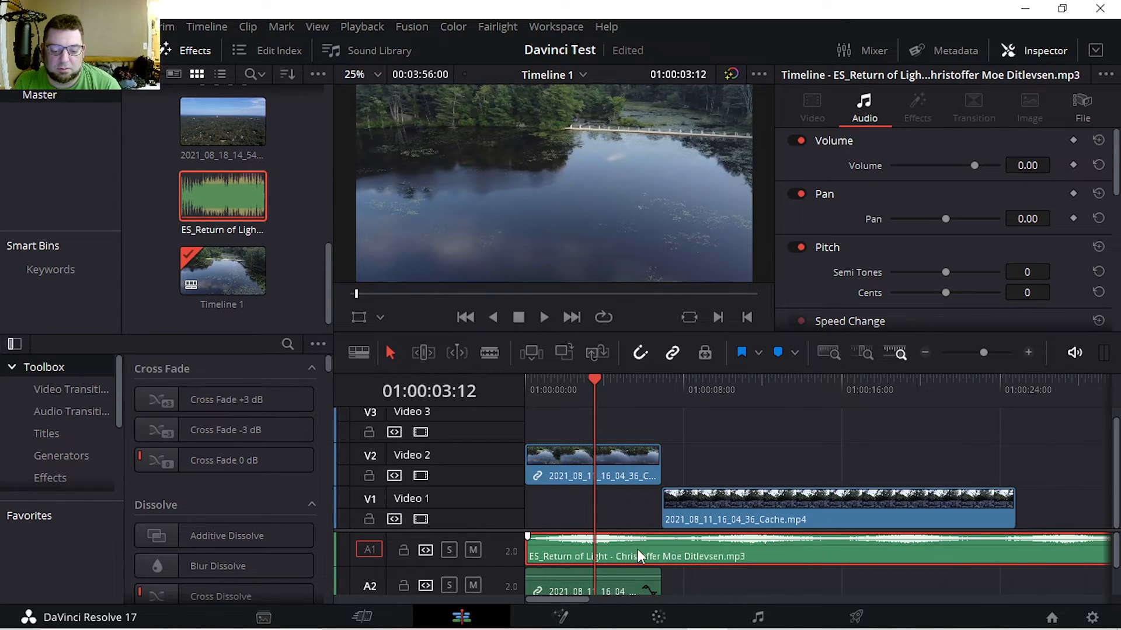
drag(637, 538, 638, 555)
key(space)
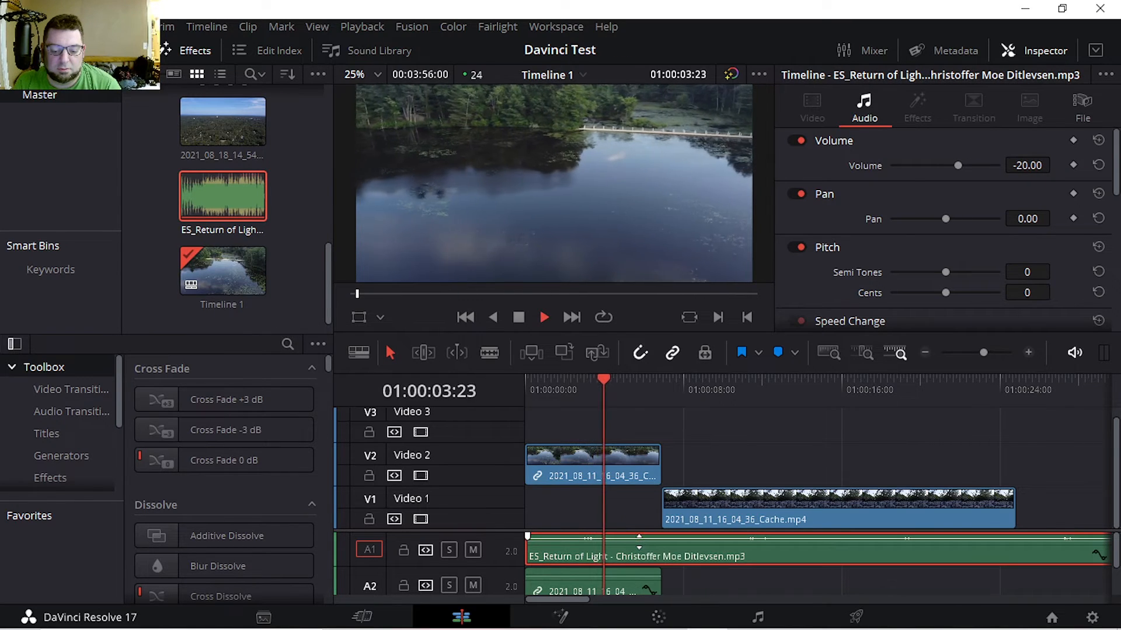
key(space)
drag(638, 539, 642, 537)
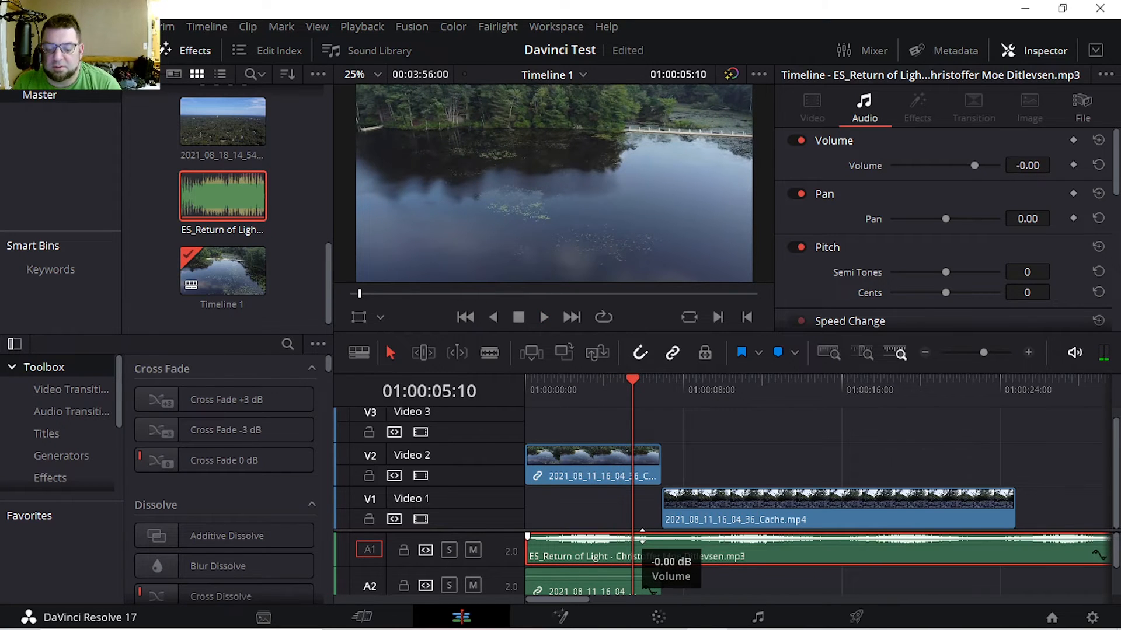
key(space)
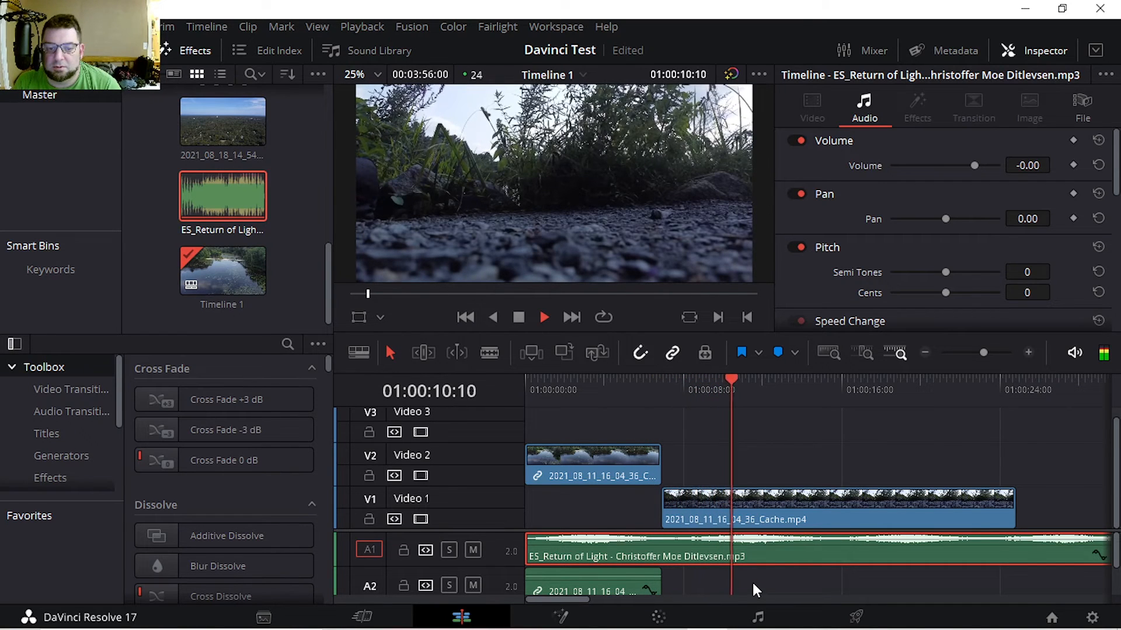
key(space)
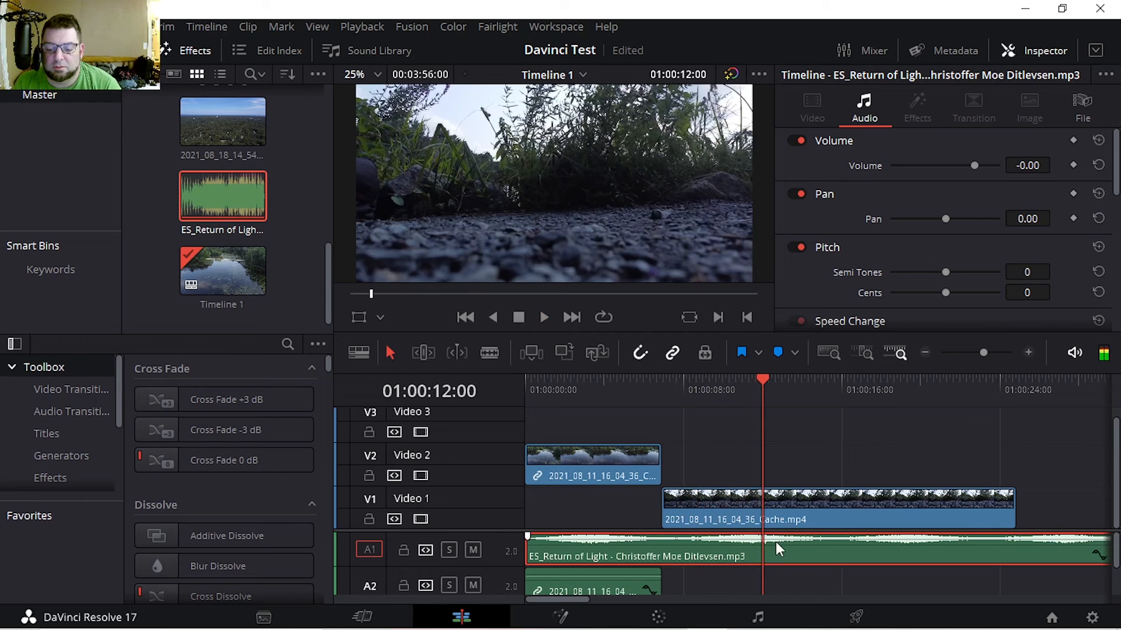
Step: Set the A1 music's volume to -10 dB and play a stretch of the timeline to listen to it
drag(776, 540, 786, 548)
key(space)
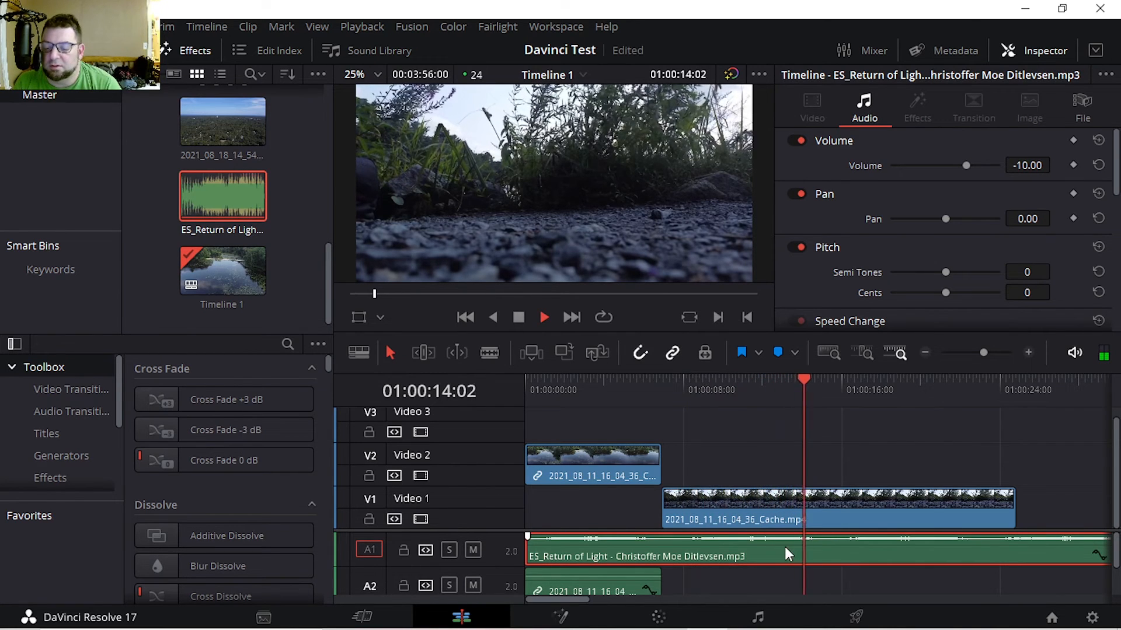
key(space)
right_click(1021, 544)
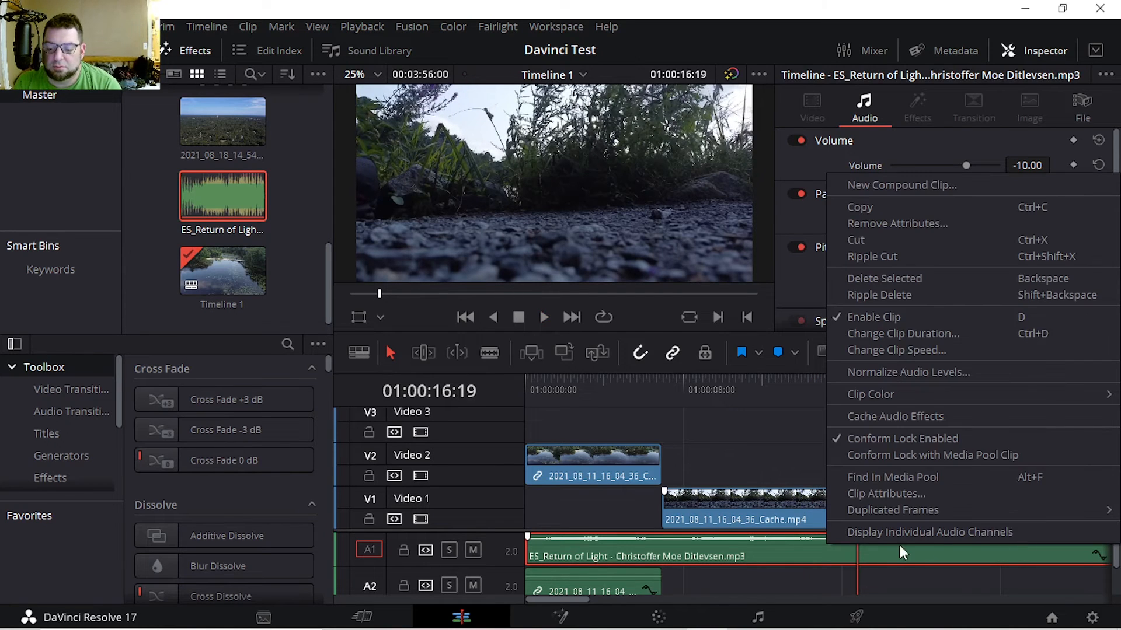
right_click(854, 546)
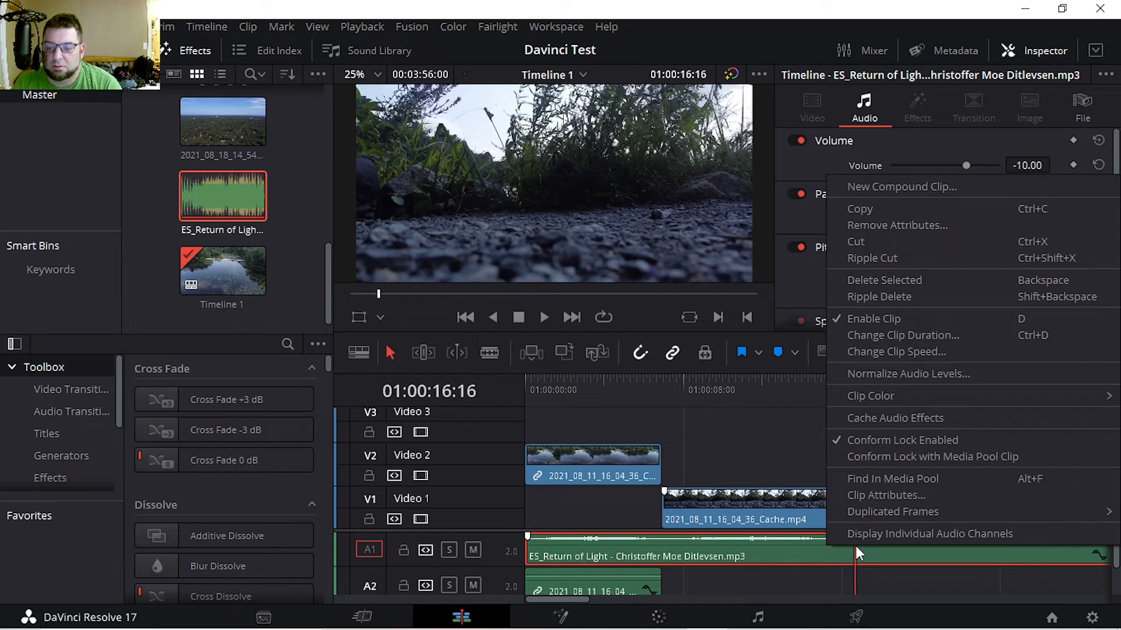
Step: On the Cut page, return the playhead to the timeline start and play to about 01:00:01:09
click(362, 607)
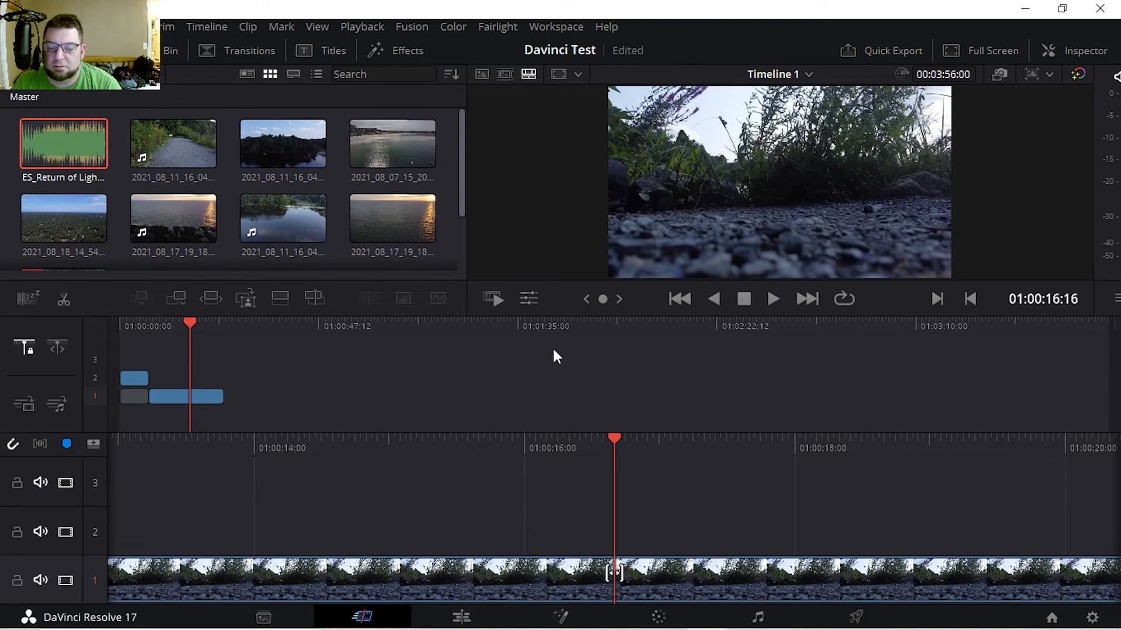
drag(189, 323, 105, 326)
key(space)
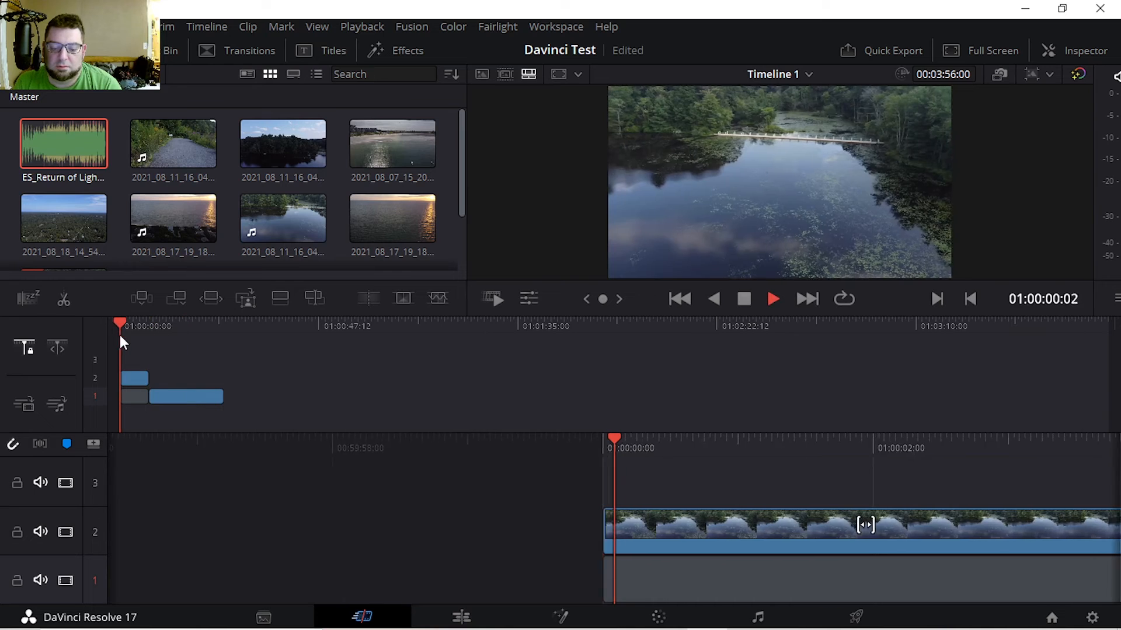
key(space)
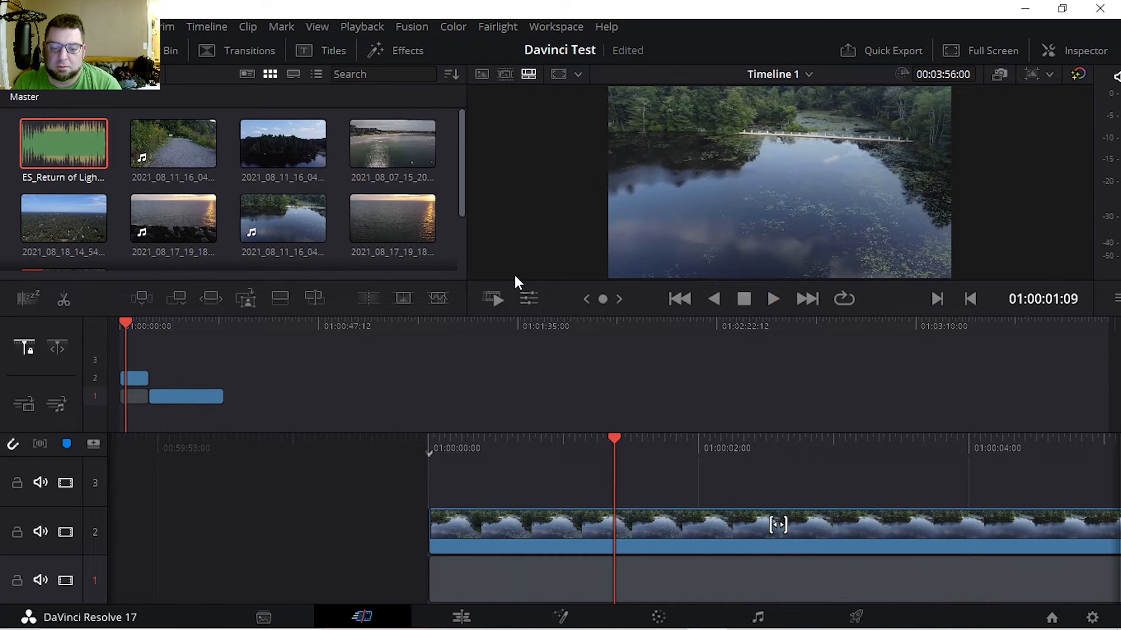
Step: Enlarge the timeline area slightly, switch Audio Trim on and off, and play on to 01:00:07:02
mouse_move(530, 313)
mouse_down()
mouse_move(547, 142)
mouse_move(544, 383)
mouse_move(545, 299)
mouse_up()
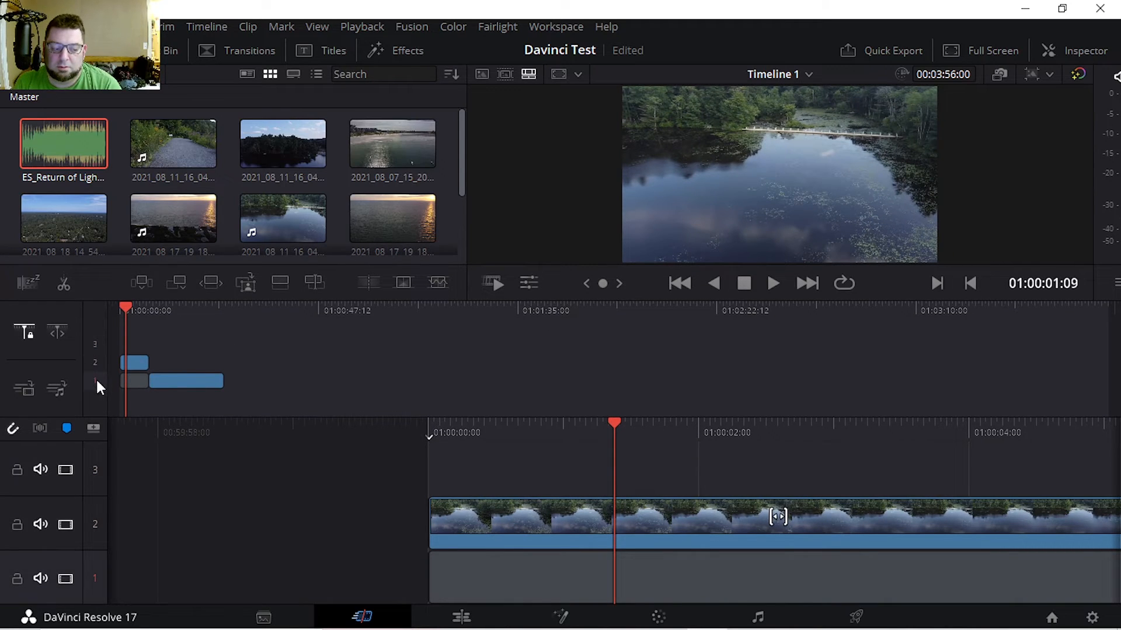
click(62, 381)
click(53, 388)
key(space)
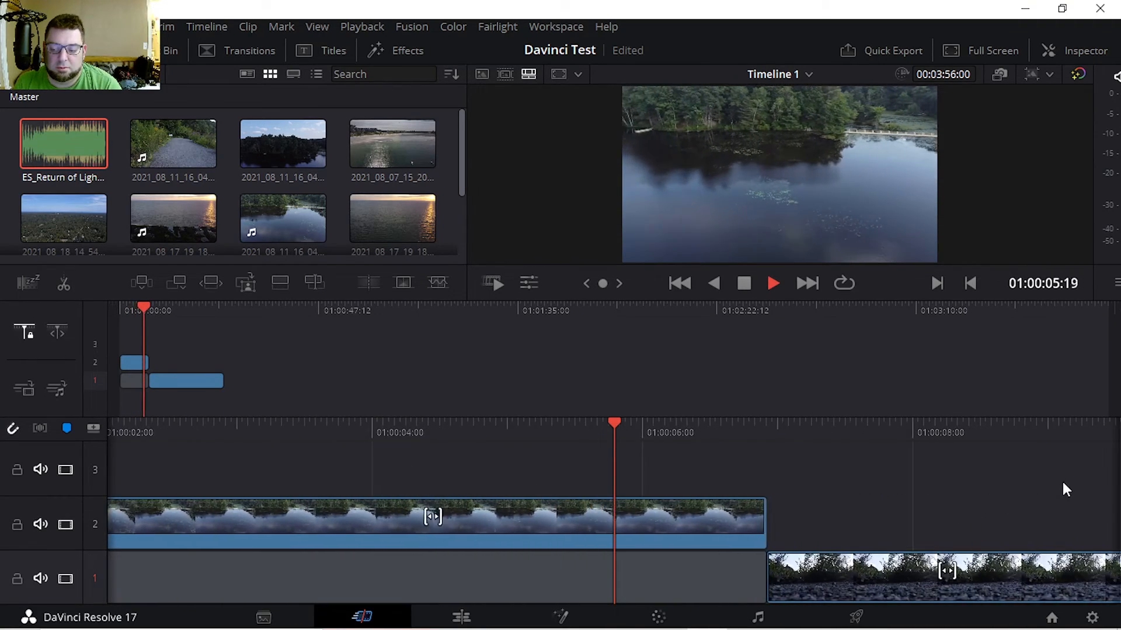
key(space)
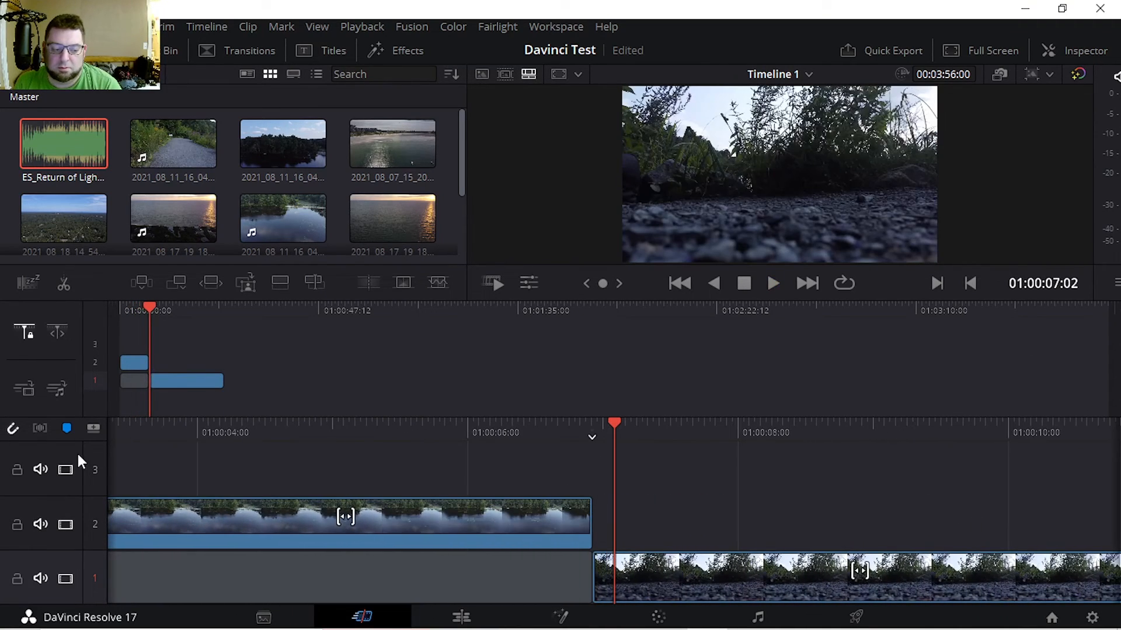
Step: Make track 2 the active track and return the playhead to 01:00:00:00
click(62, 548)
click(35, 428)
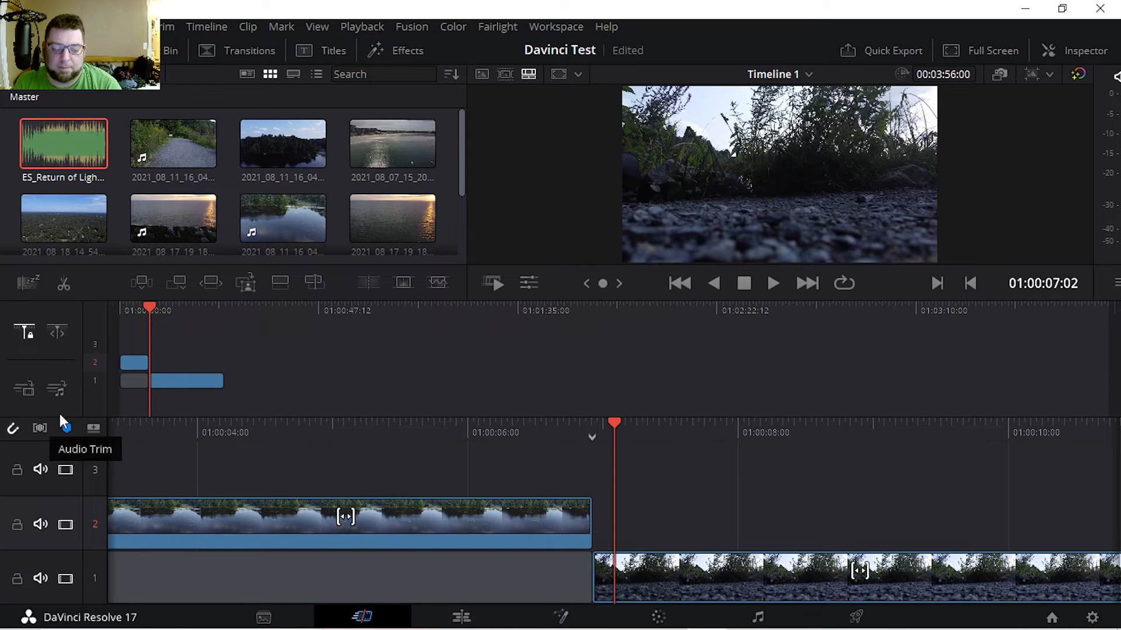
drag(150, 308, 84, 350)
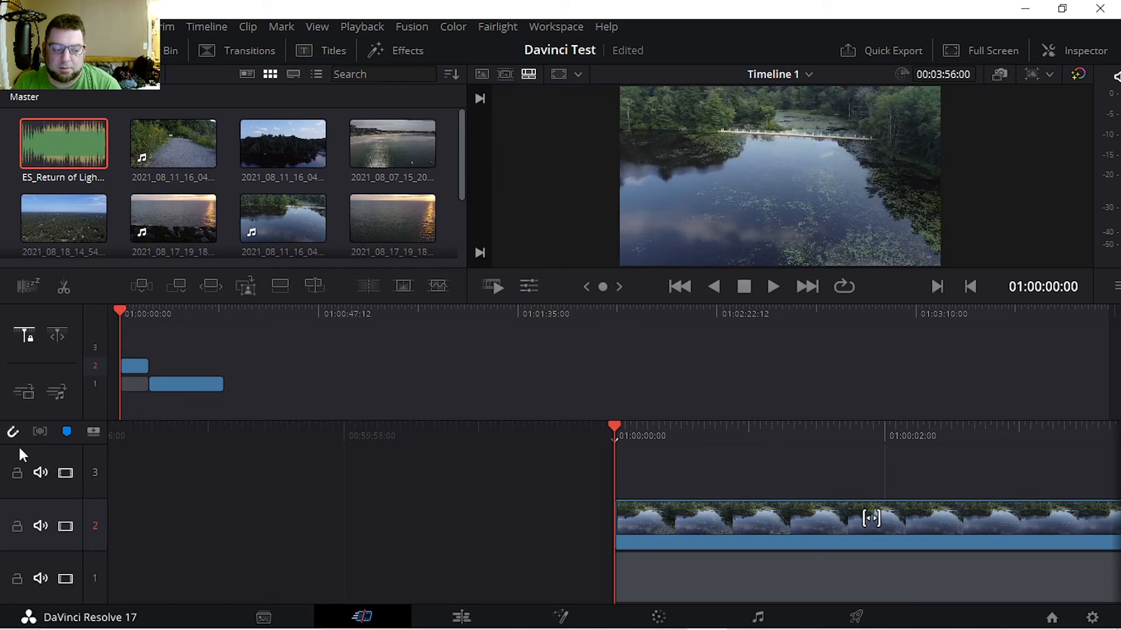
Step: Add a marker at the timeline start and a fourth track, and play the timeline to about 01:00:03:08
click(67, 431)
click(93, 431)
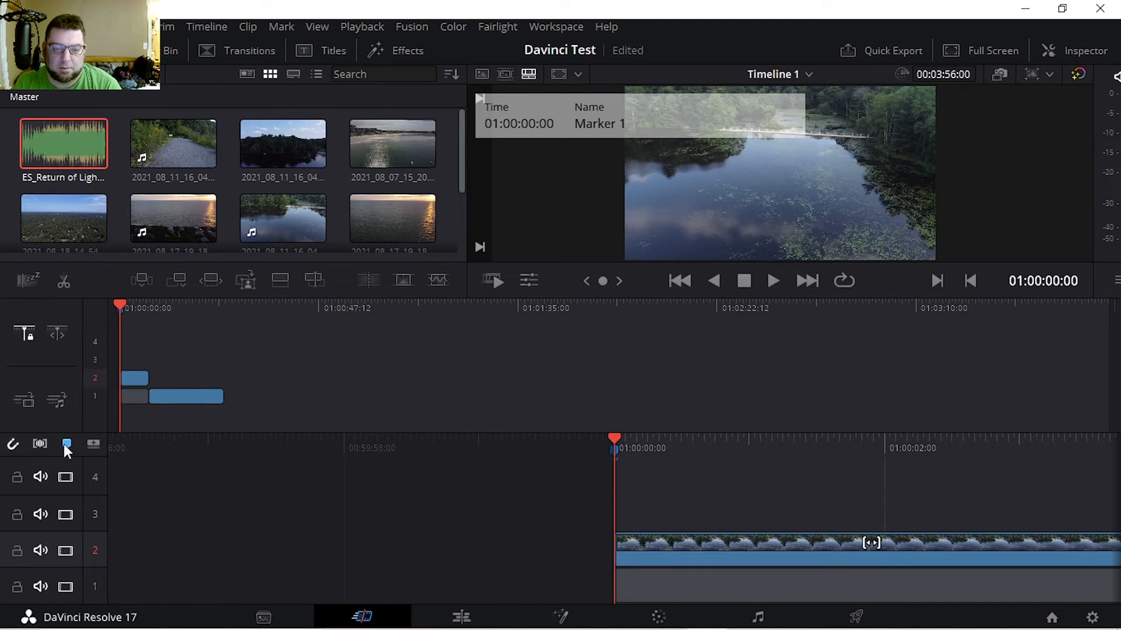
key(space)
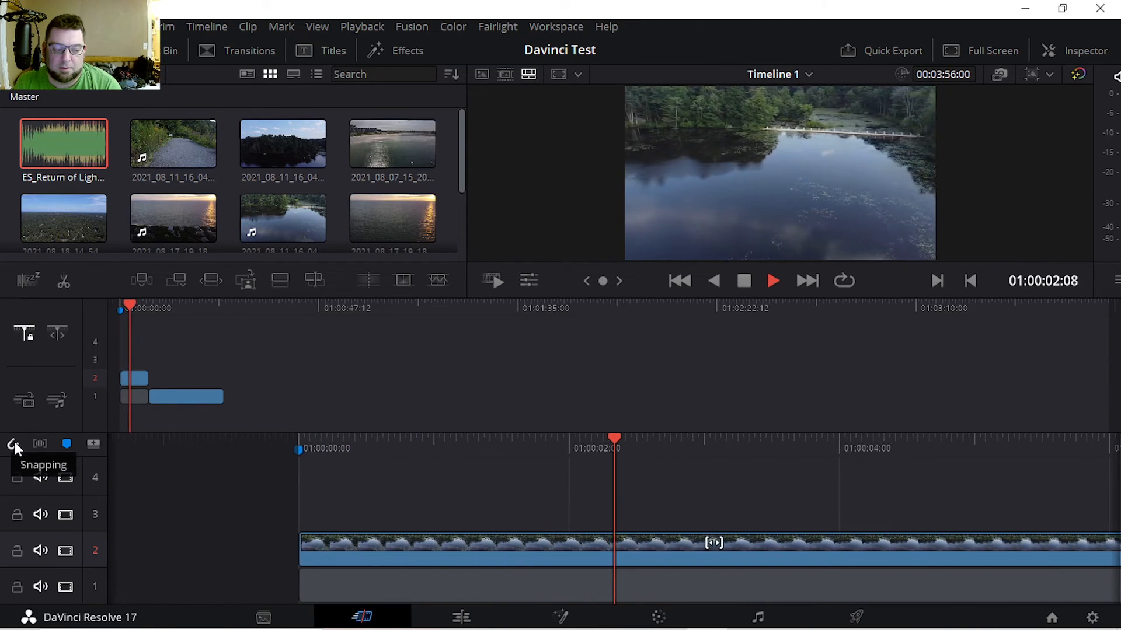
key(space)
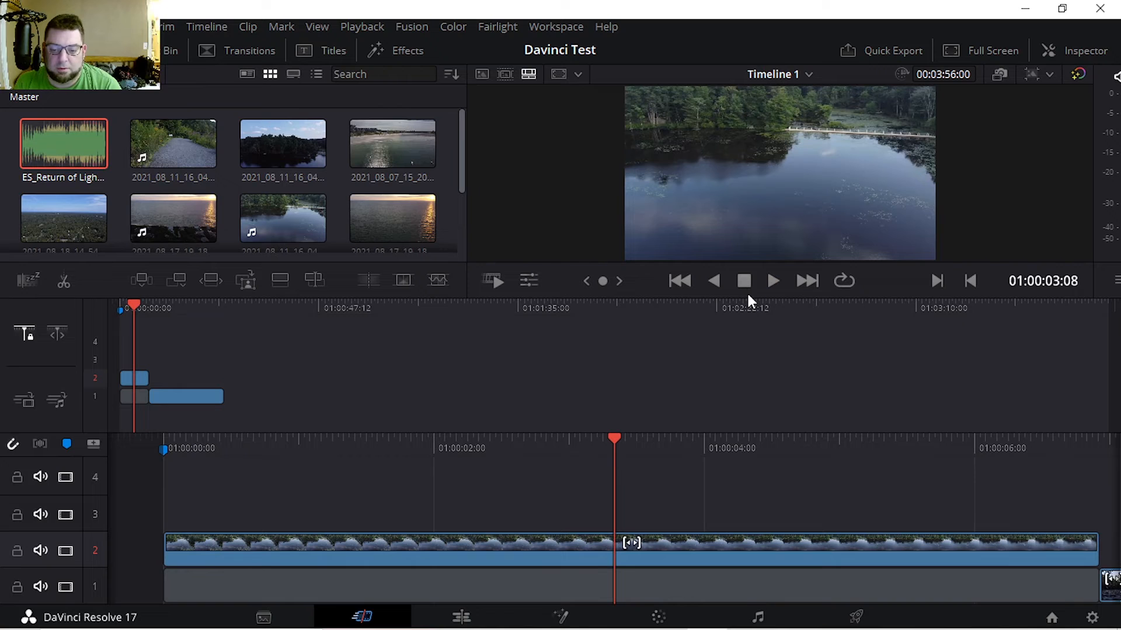
drag(747, 298, 722, 298)
drag(683, 489, 543, 451)
Step: Switch to the Edit page and play the timeline with the music to about 01:00:12:00
click(461, 616)
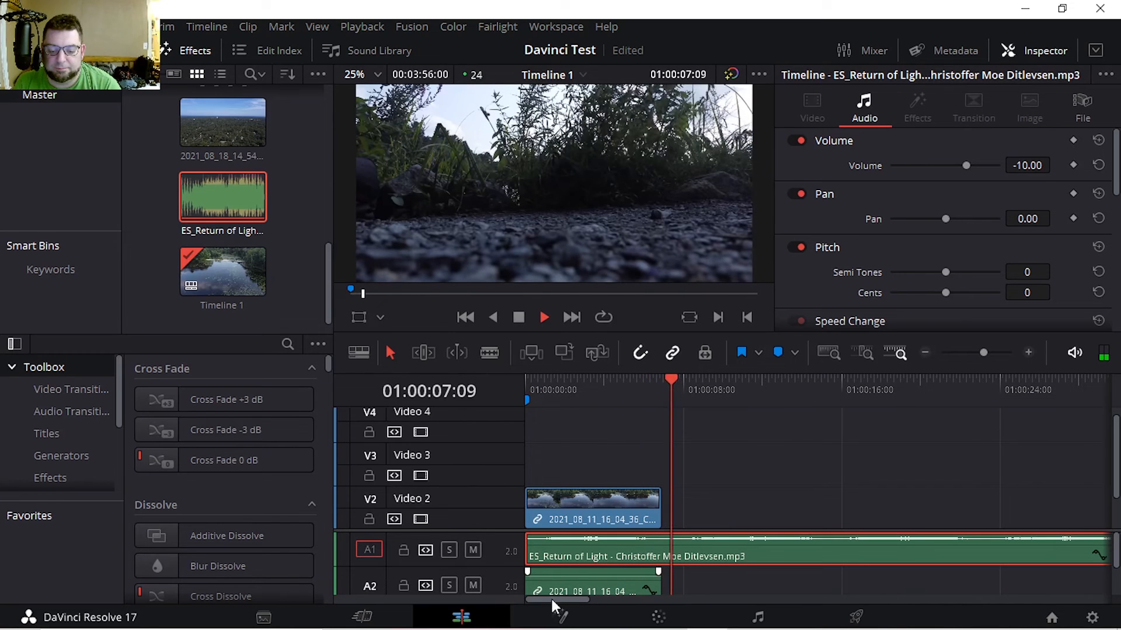
key(space)
key(space)
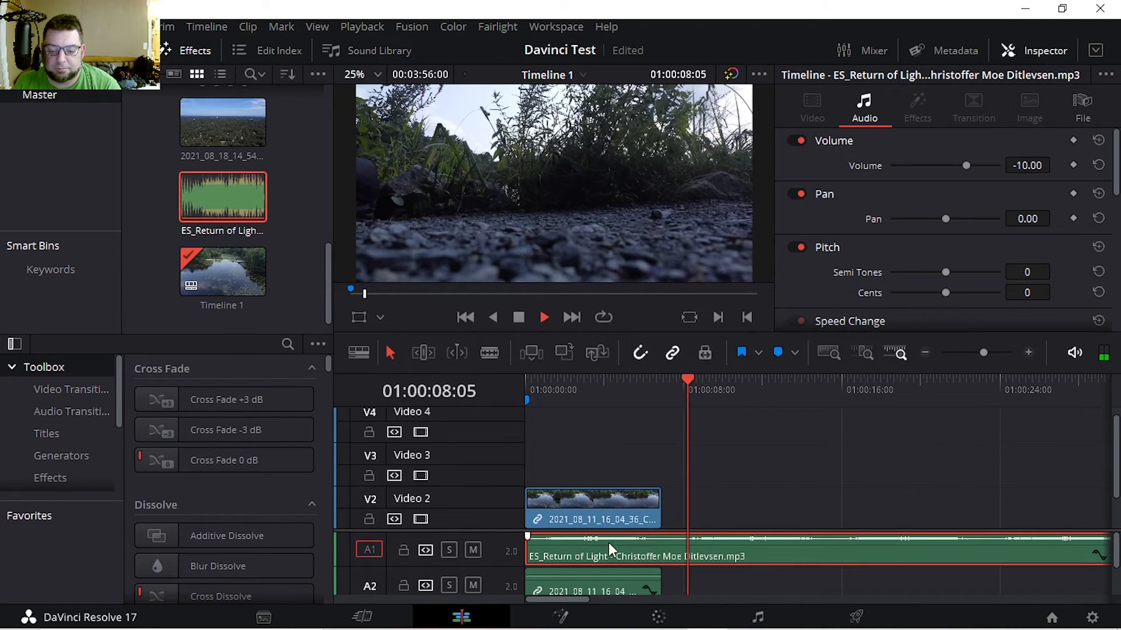
scroll(652, 475, down, 4)
scroll(653, 544, up, 3)
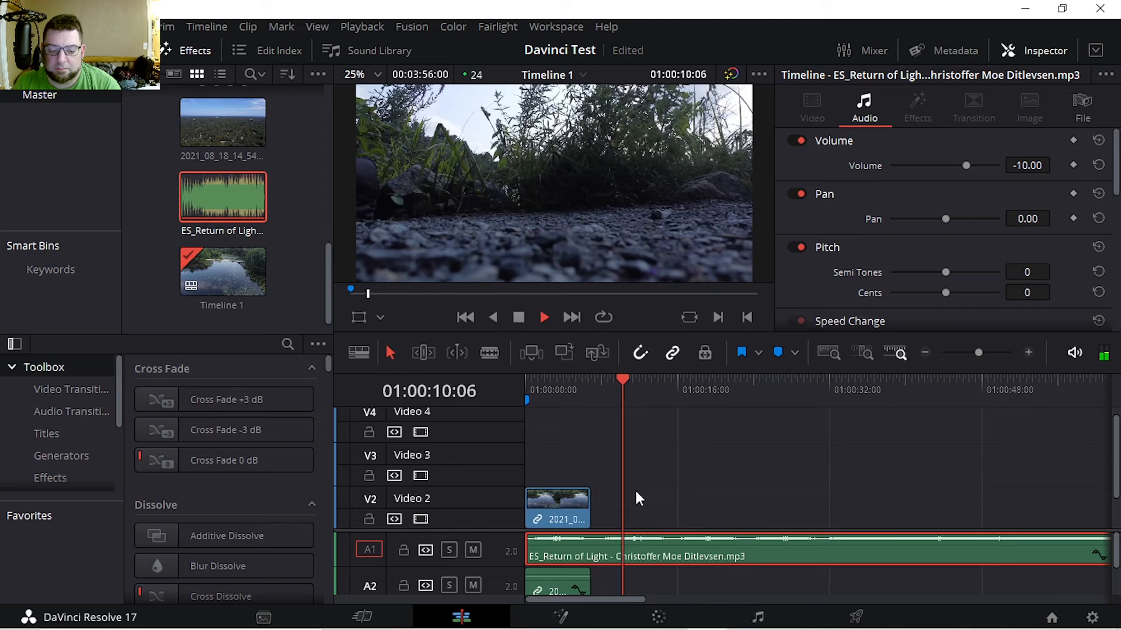
scroll(867, 464, up, 1)
key(space)
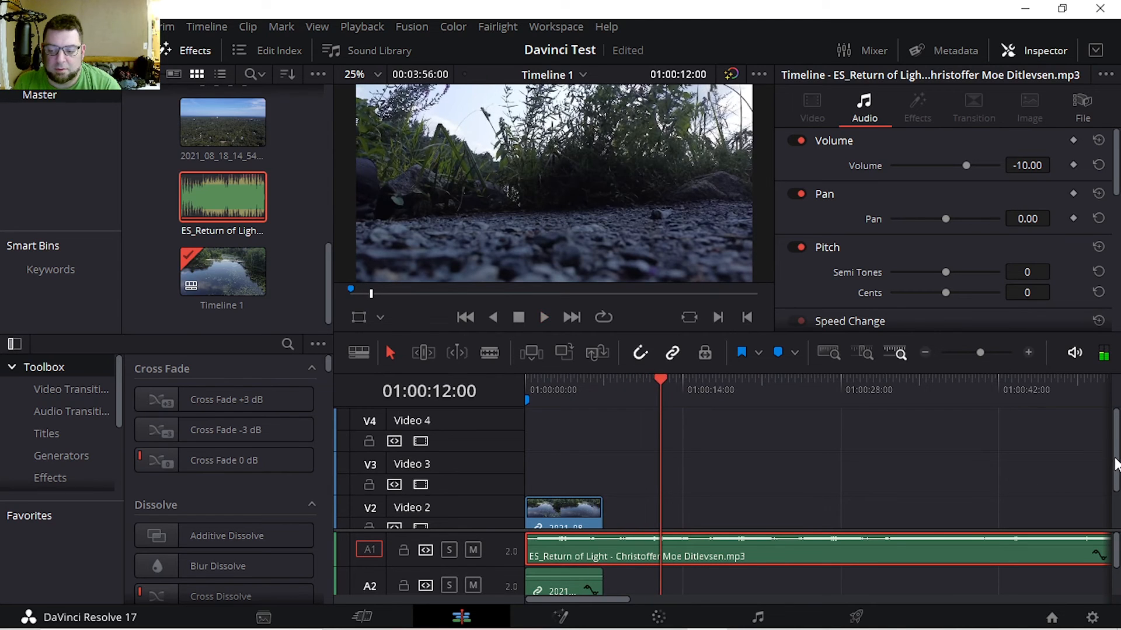
Step: Play on past 01:00:14:16 and move the playhead to the end of the Video 1 clip at 01:00:24:20
drag(1112, 429, 1111, 536)
key(space)
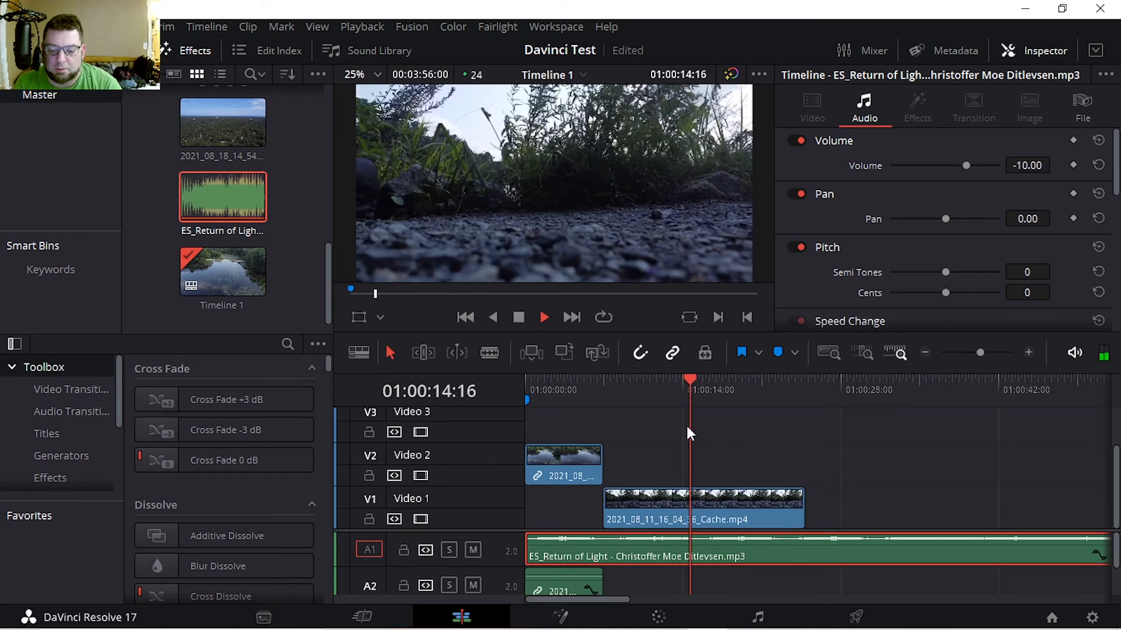
key(space)
drag(697, 432, 802, 453)
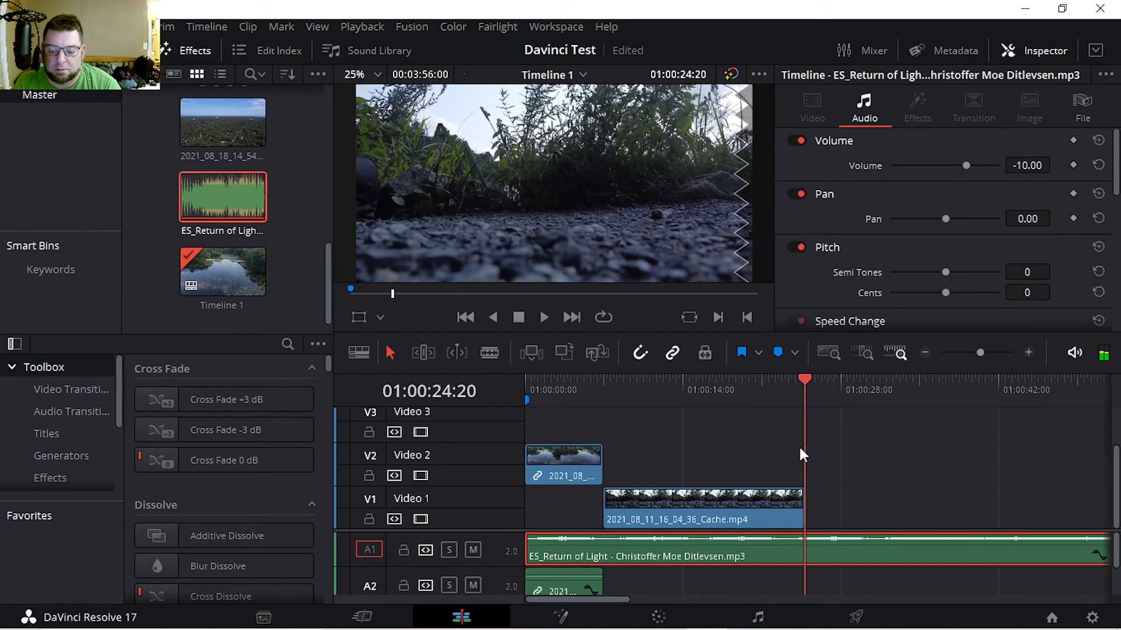
Step: Try cutting the A1 music clip from the timeline, undo the cut, and reopen the clip's editing options
right_click(803, 555)
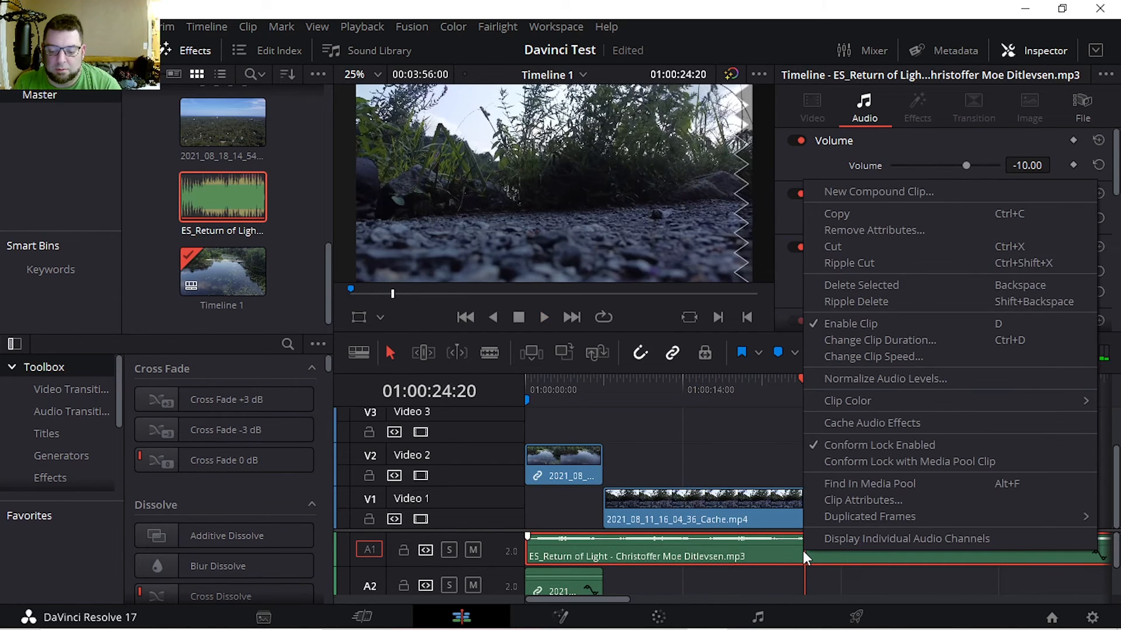
click(842, 242)
key(ctrl+z)
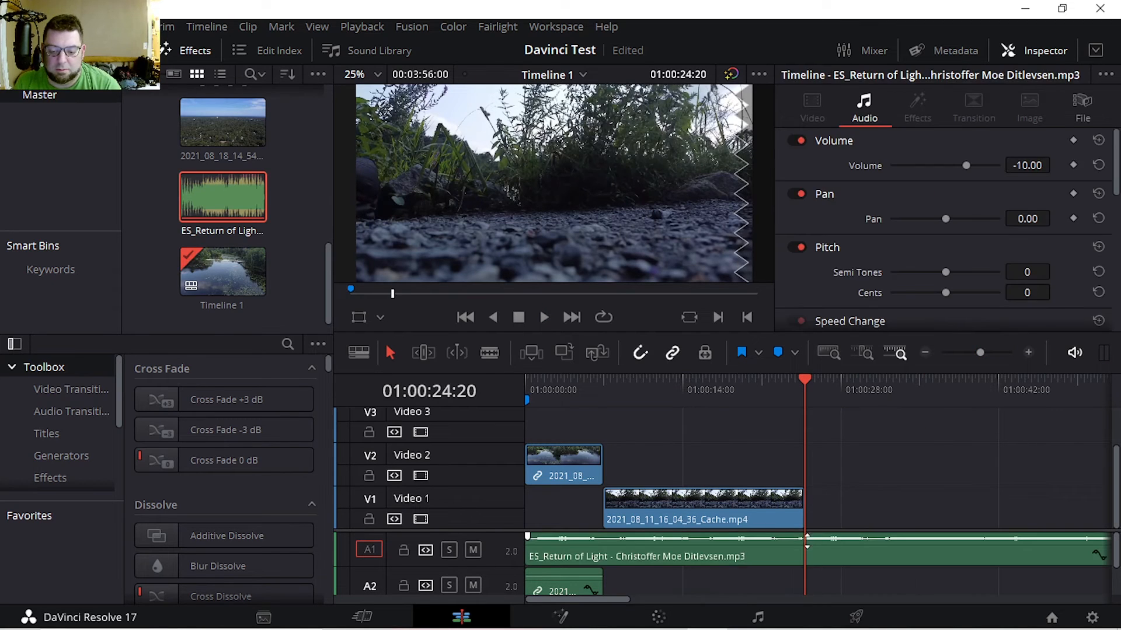
right_click(807, 543)
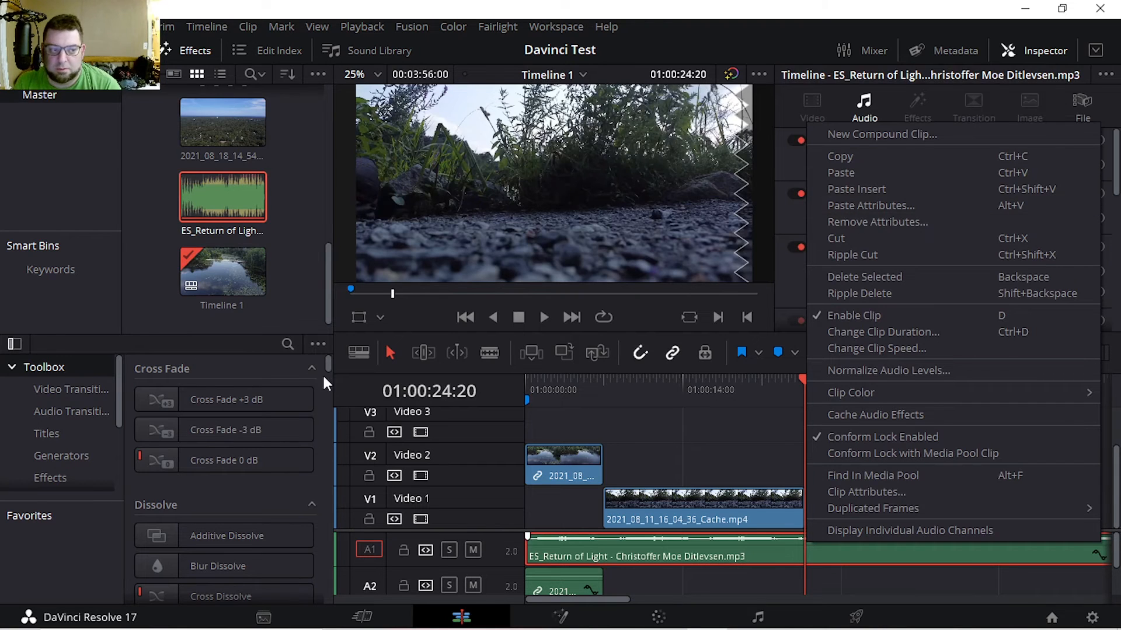
Step: Move the playhead back over the Video 1 clip and play the timeline to 01:00:20:03
click(668, 380)
key(space)
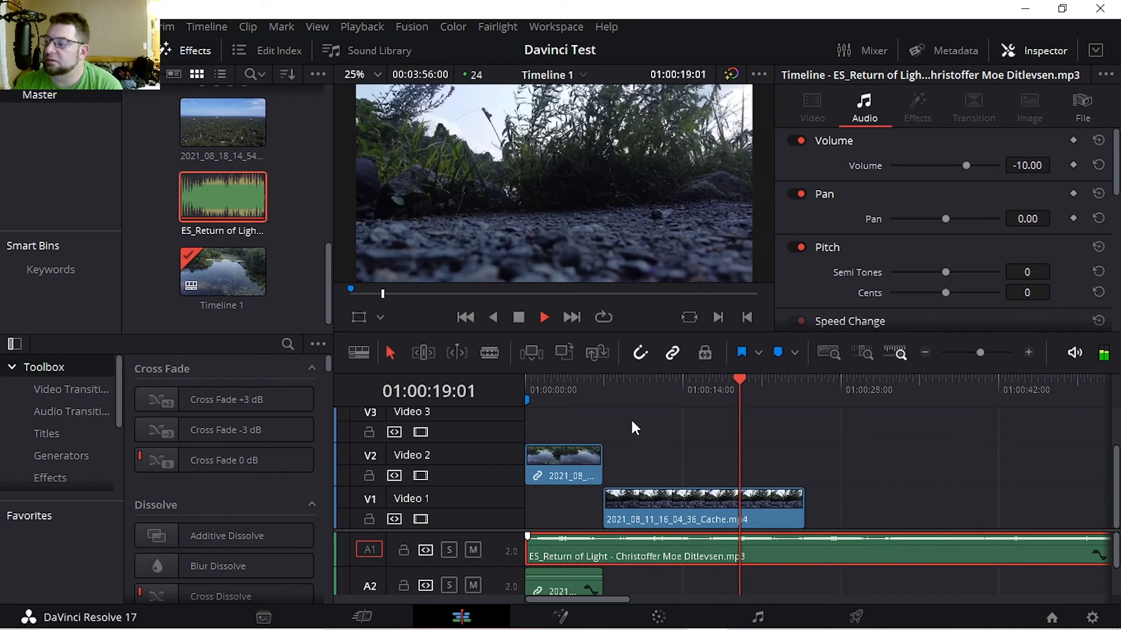
key(space)
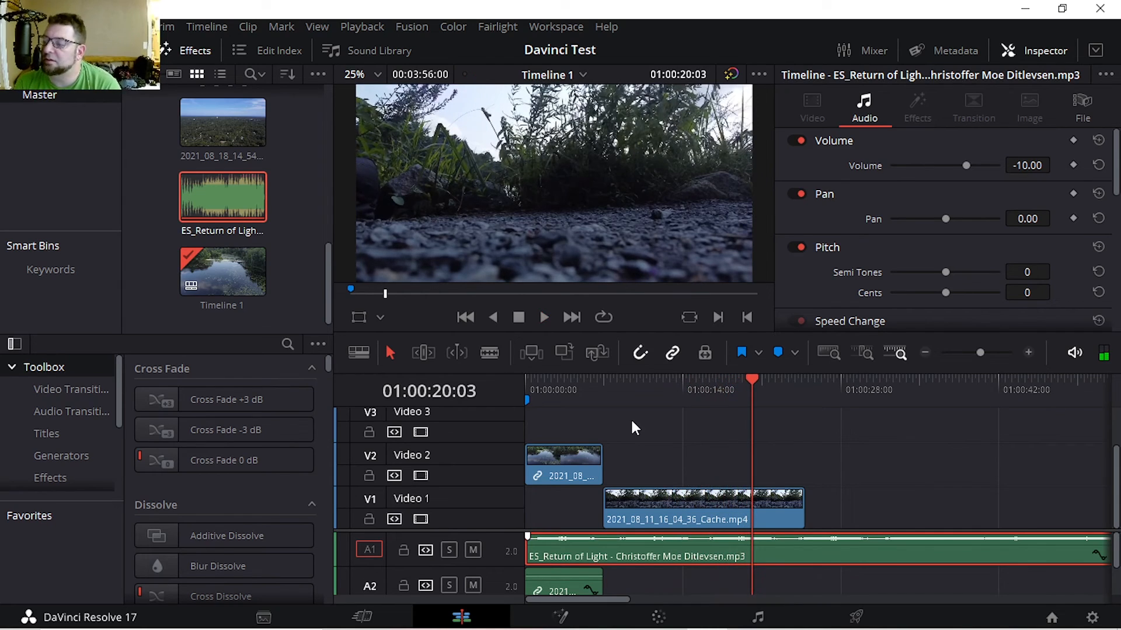
Step: Revisit the Media and Cut pages and return to the Edit page
click(361, 617)
click(286, 614)
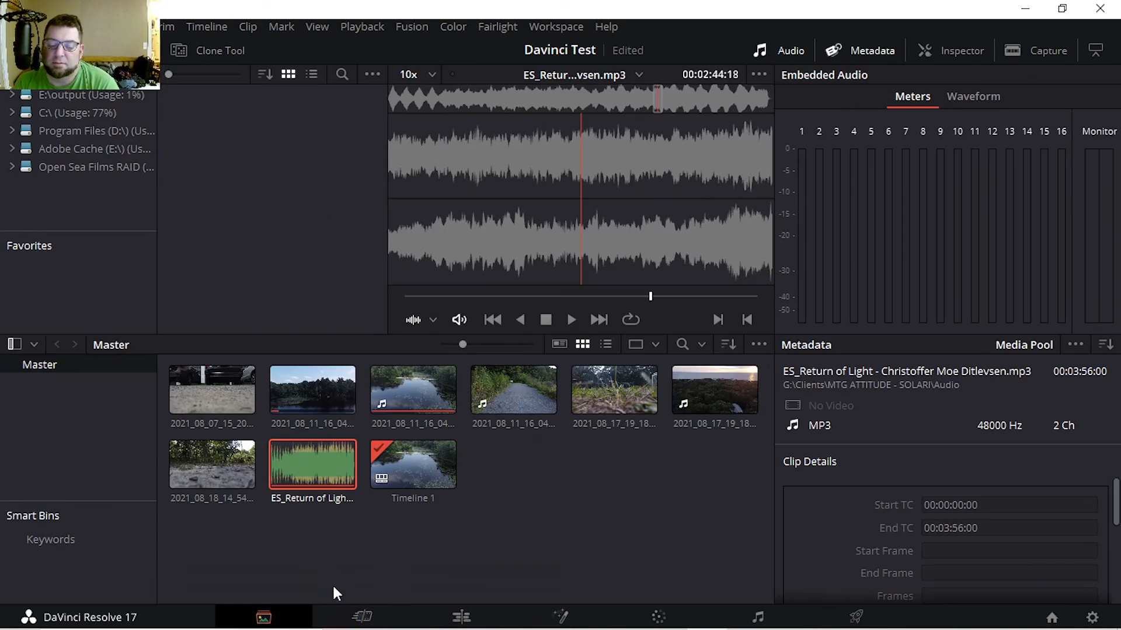
click(360, 612)
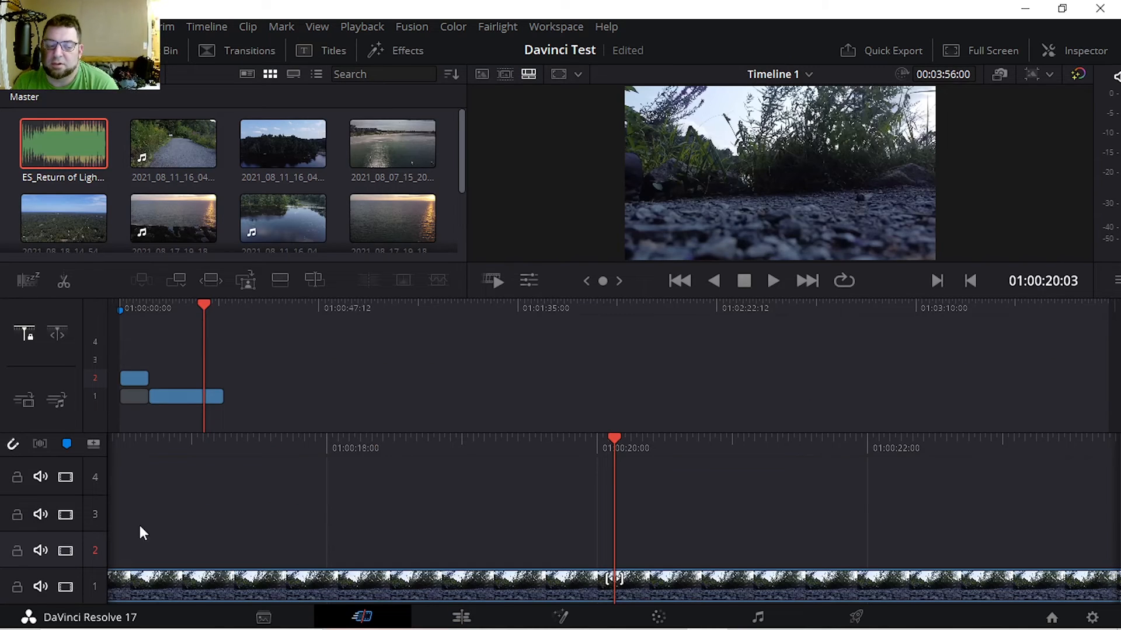
click(453, 619)
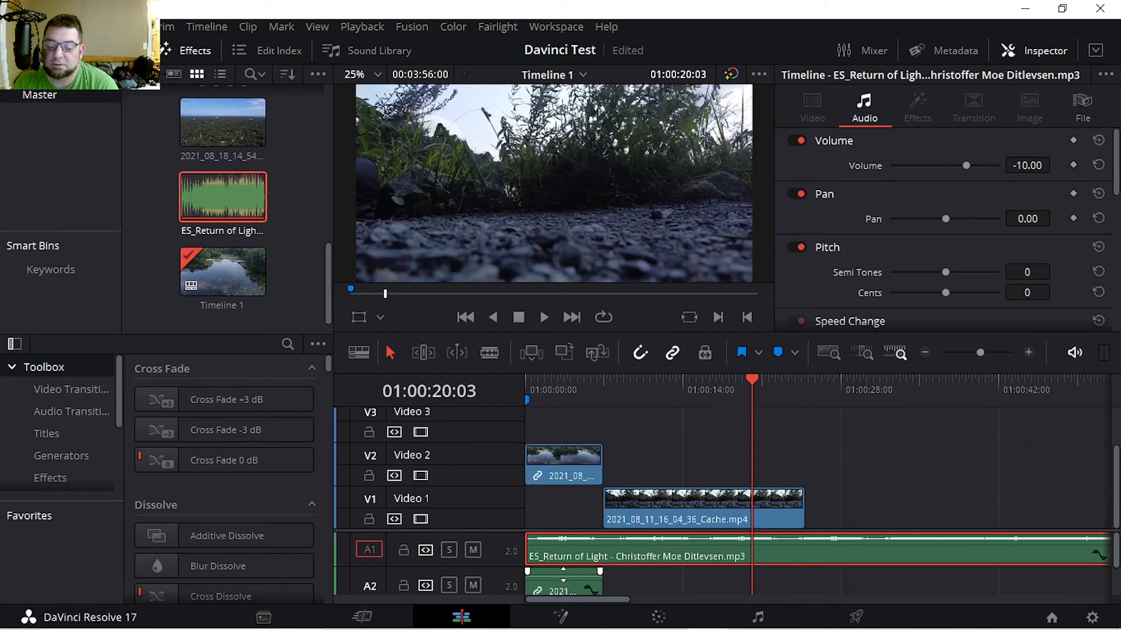
Step: Examine the Video 1 clip's editing options and the Toolbox's transitions, titles, generators and effects categories
right_click(638, 515)
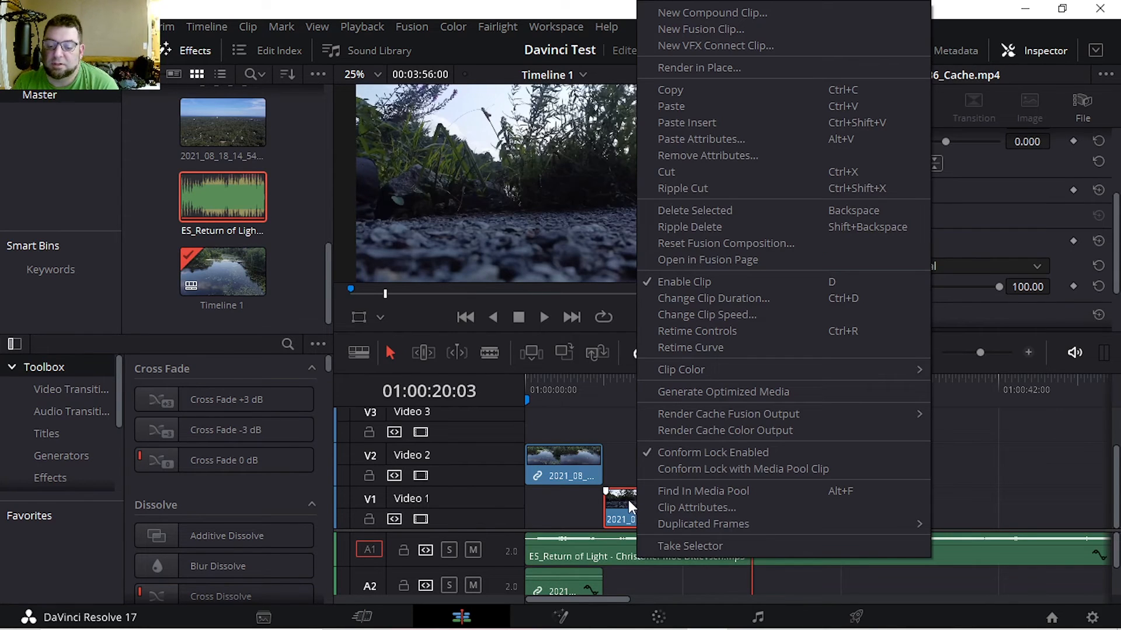
click(618, 434)
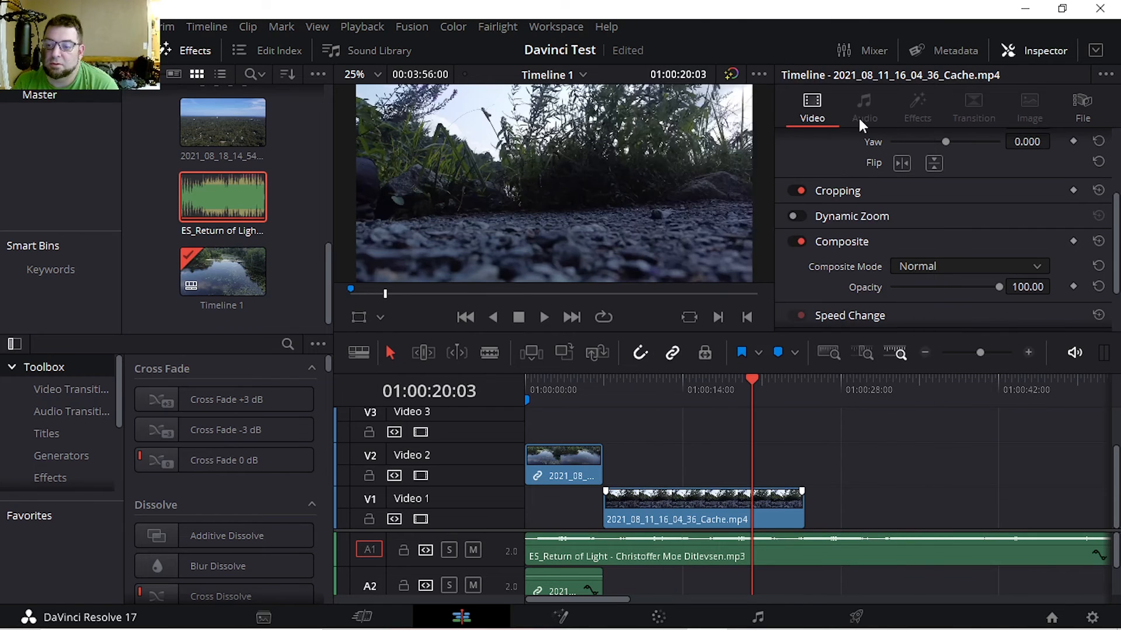
click(56, 437)
click(55, 365)
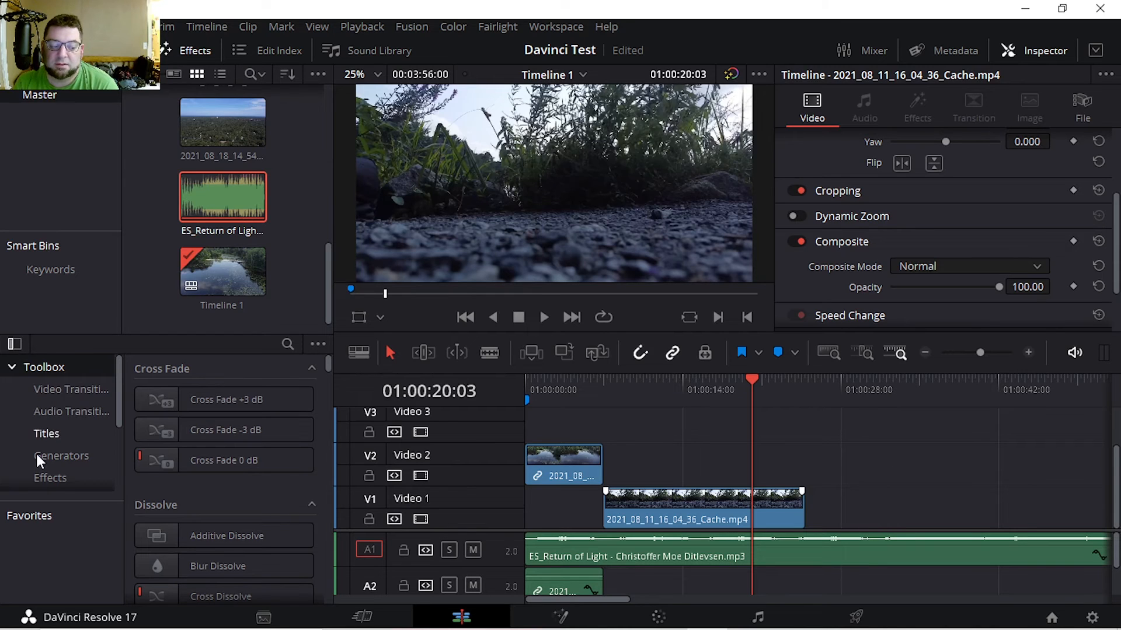
scroll(70, 461, down, 5)
scroll(64, 454, up, 4)
scroll(73, 449, down, 4)
scroll(82, 447, up, 3)
scroll(79, 452, up, 2)
scroll(72, 447, down, 4)
scroll(71, 443, up, 4)
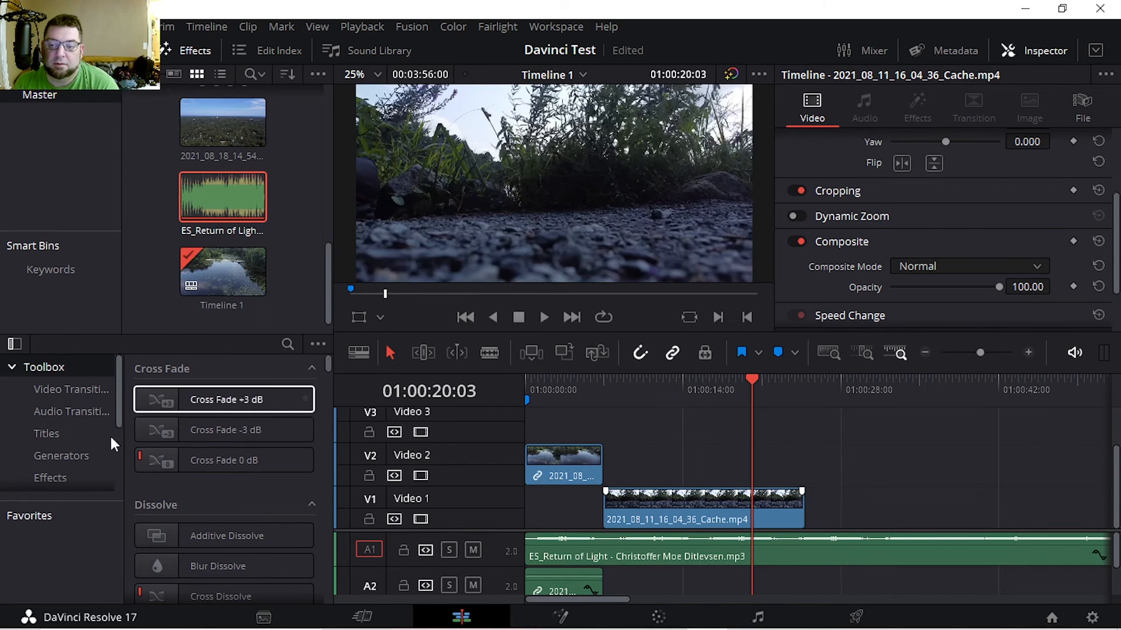
Step: Add a basic Text title on Video 2 above the Video 1 clip and preview it at 01:00:15:04
click(63, 434)
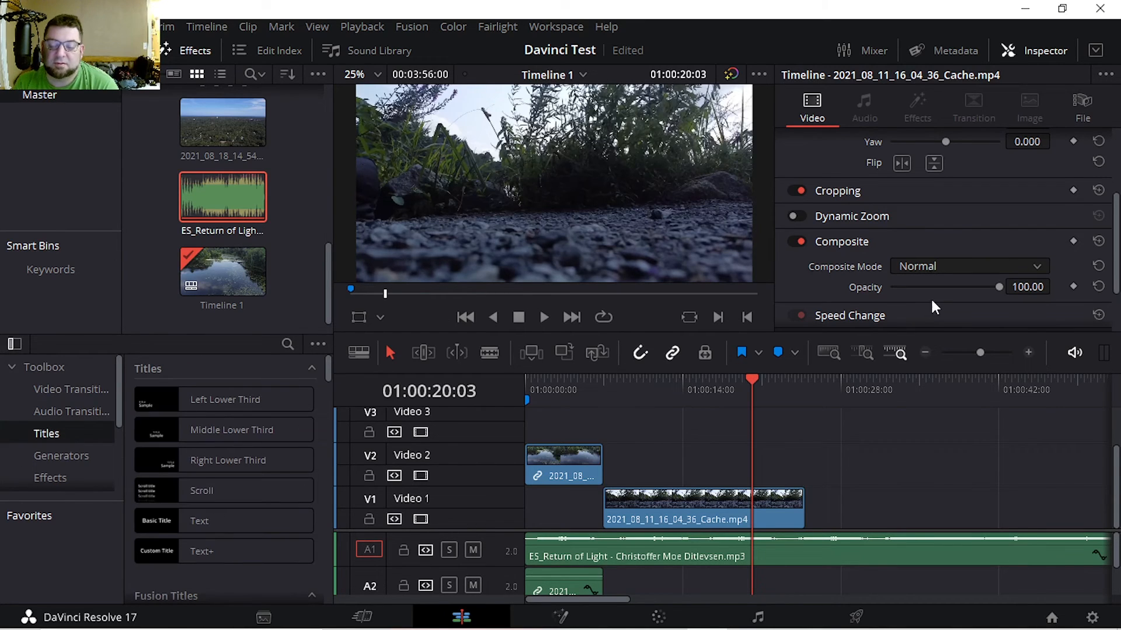
click(201, 518)
drag(222, 512, 678, 471)
click(695, 380)
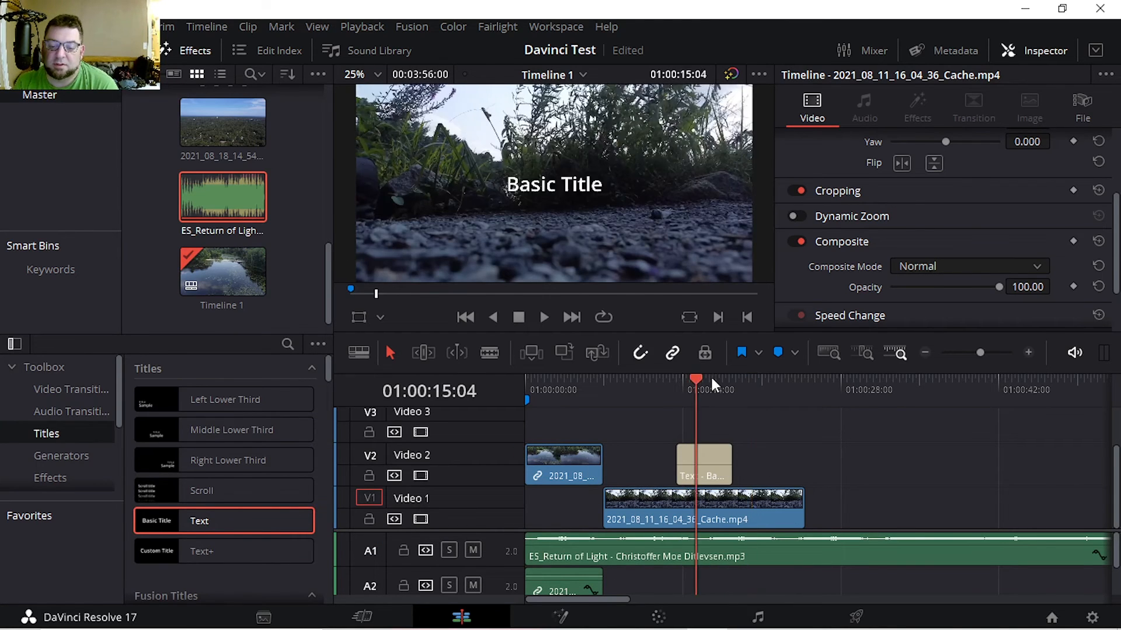
Step: Replace the wording of the Video 2 title with "magic jerks"
click(712, 464)
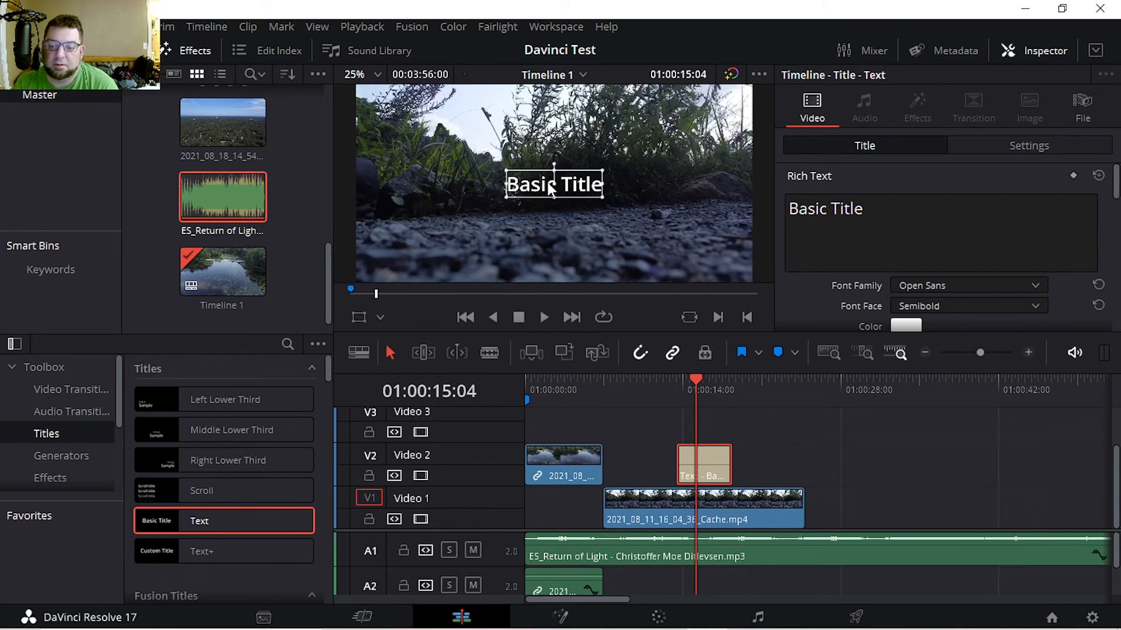
double_click(513, 187)
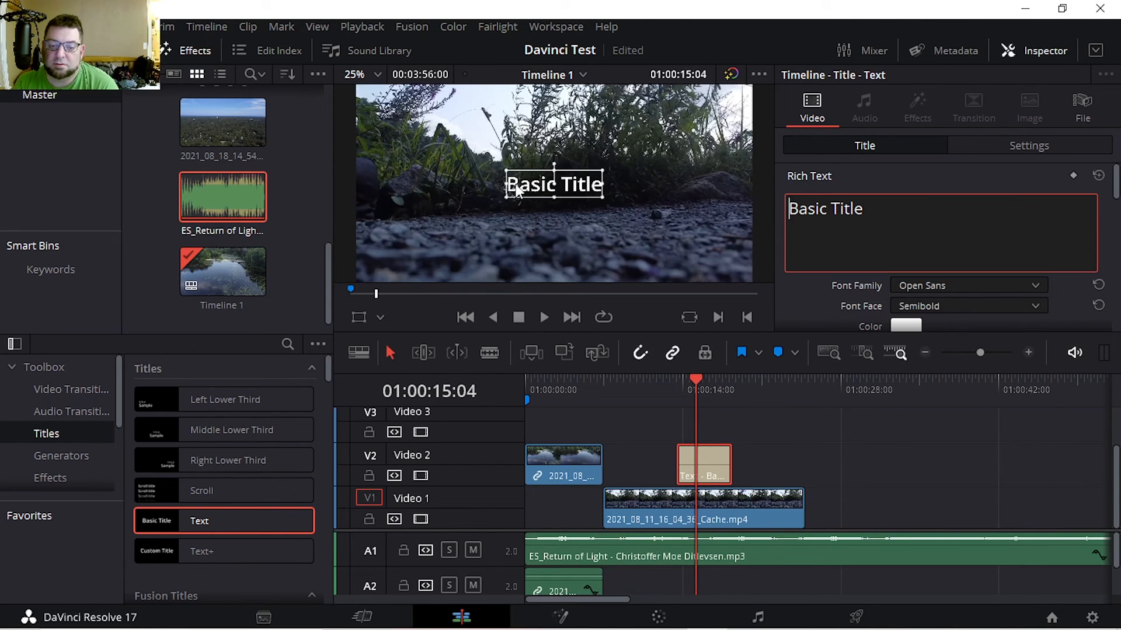
double_click(531, 188)
click(529, 186)
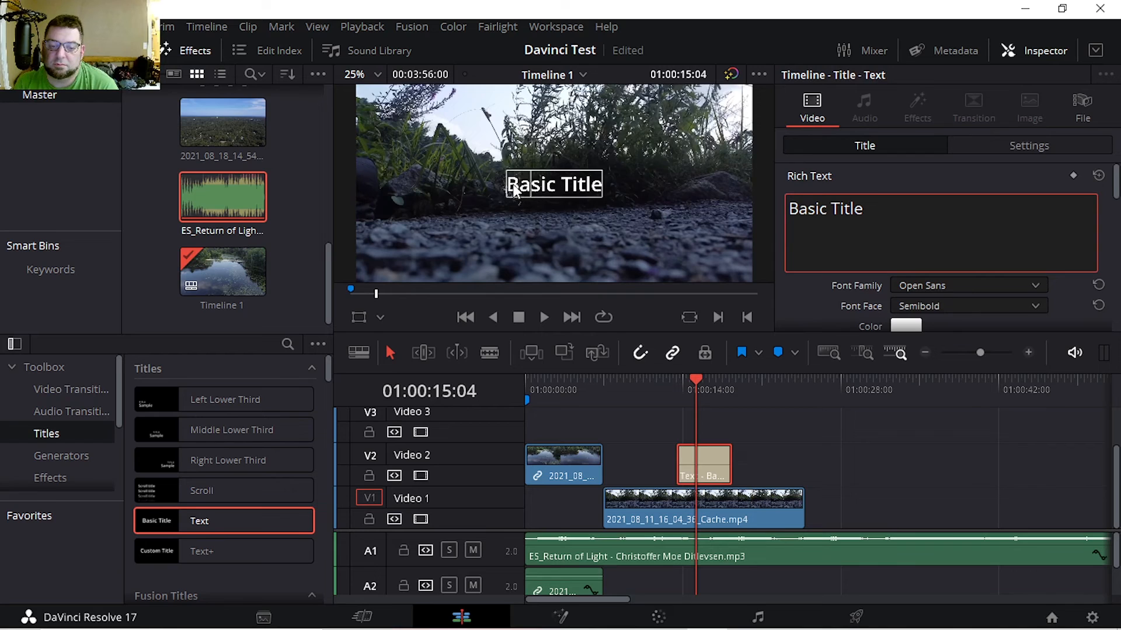
drag(865, 209, 712, 200)
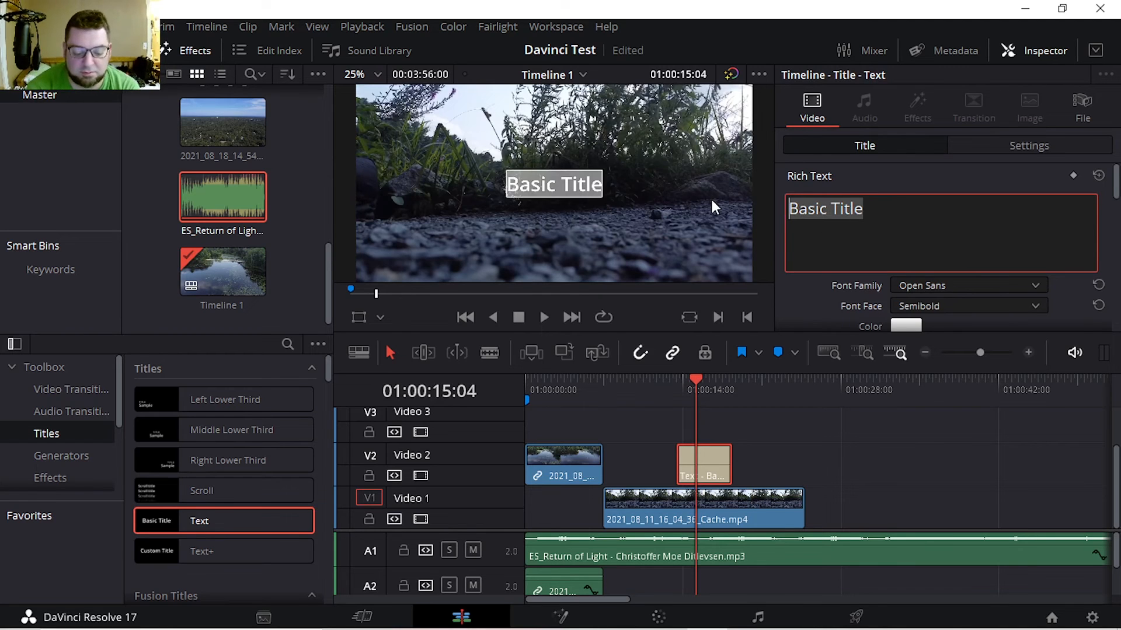
text(magic jerks)
key(BackSpace)
text(ks)
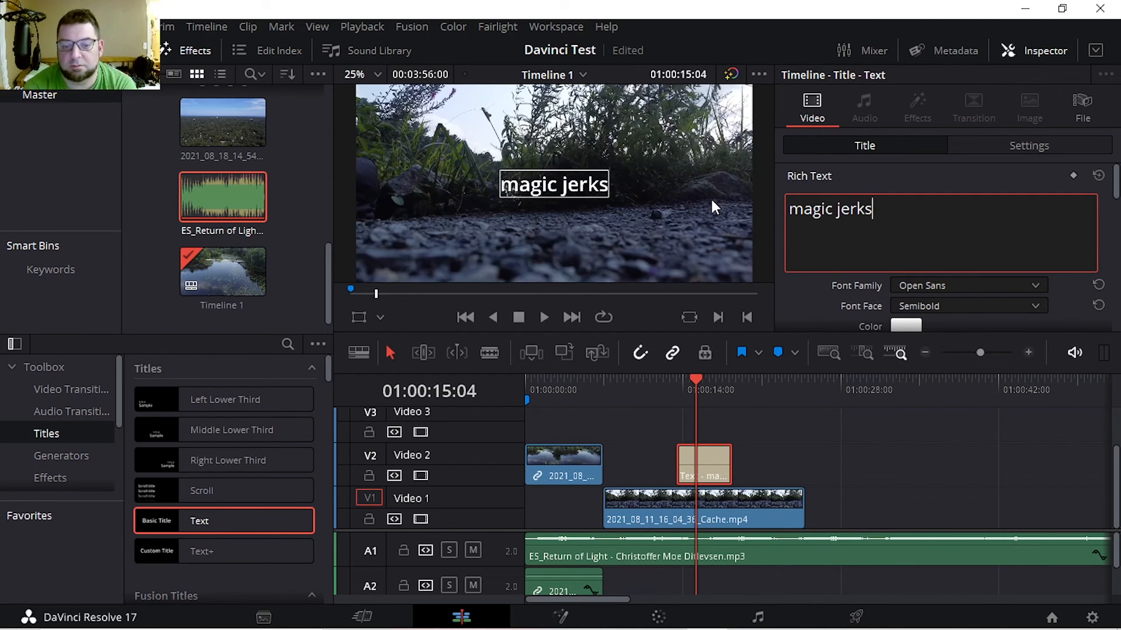
Step: Change the font family of the "magic jerks" title text to Magic:the Gathering
scroll(855, 277, down, 2)
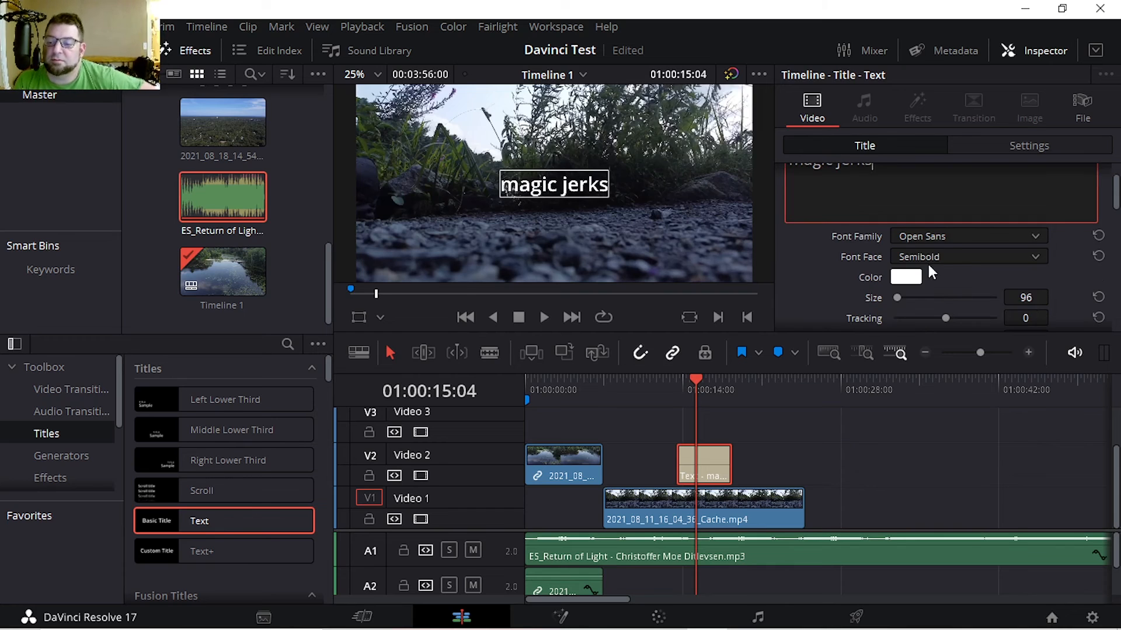
click(933, 229)
click(933, 229)
drag(881, 172, 763, 191)
click(942, 231)
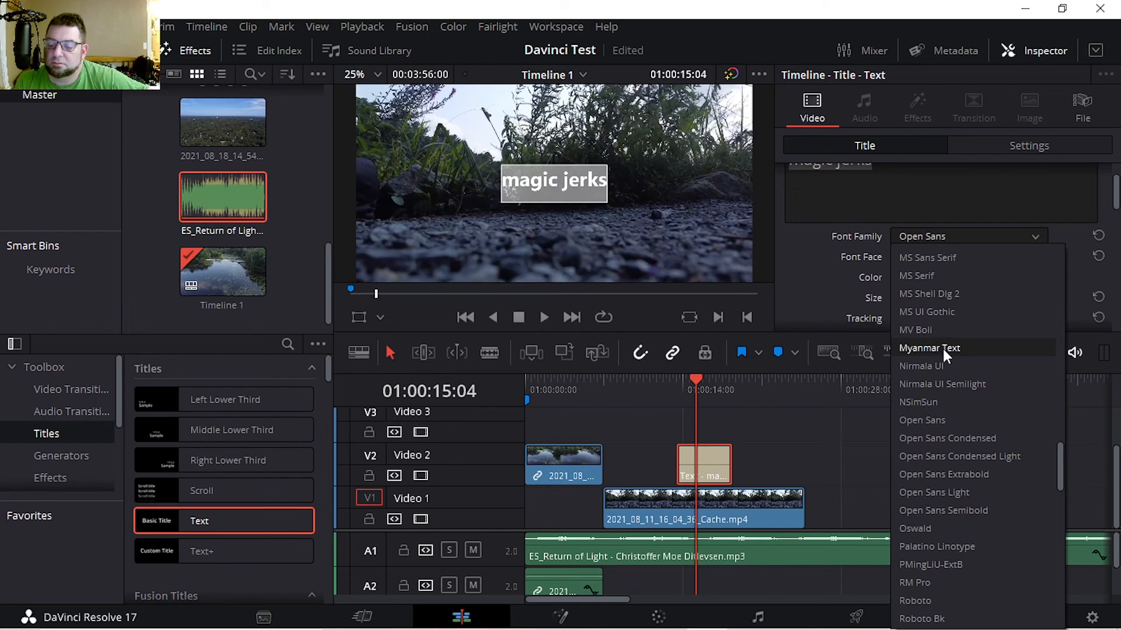
click(910, 236)
click(924, 234)
click(925, 238)
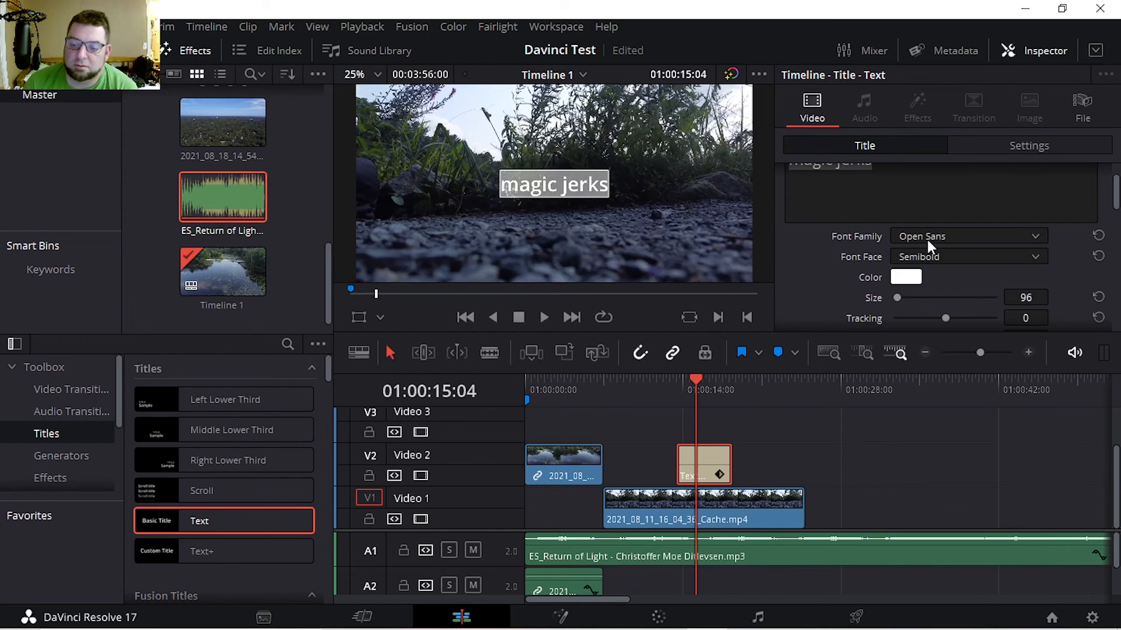
click(930, 233)
scroll(958, 307, down, 3)
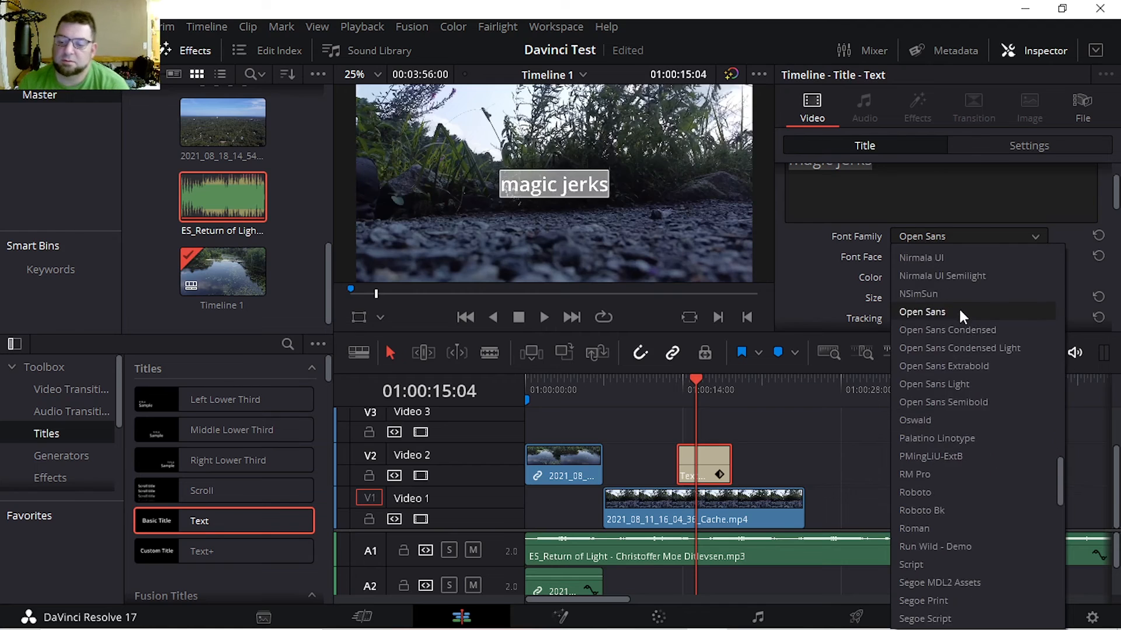
scroll(957, 332, down, 10)
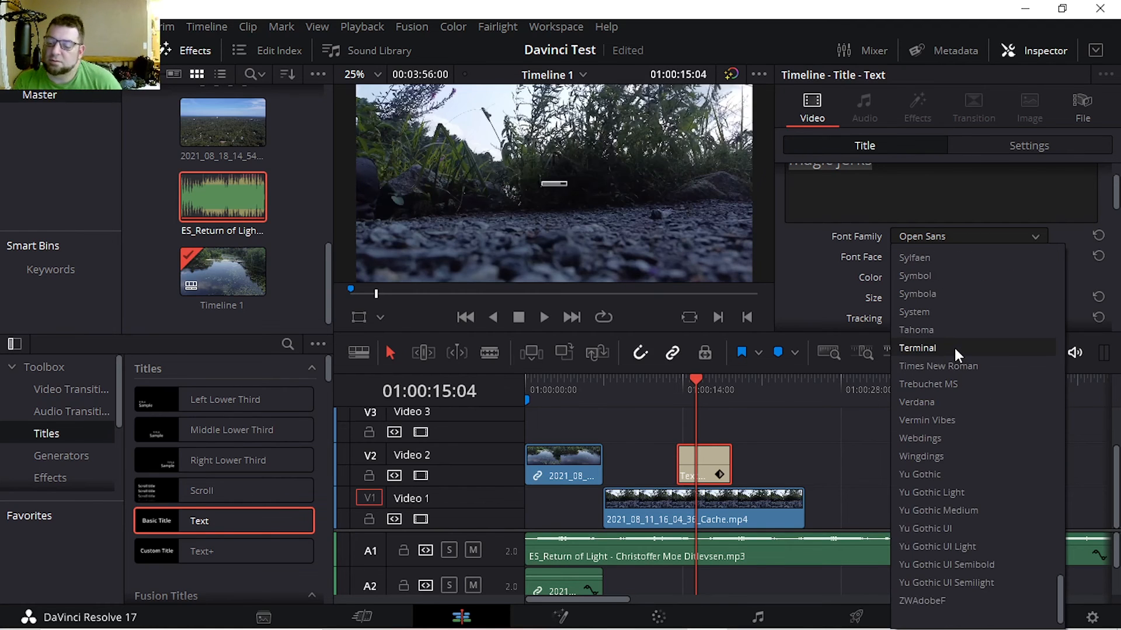
scroll(940, 394, up, 3)
scroll(940, 395, up, 3)
scroll(940, 394, up, 5)
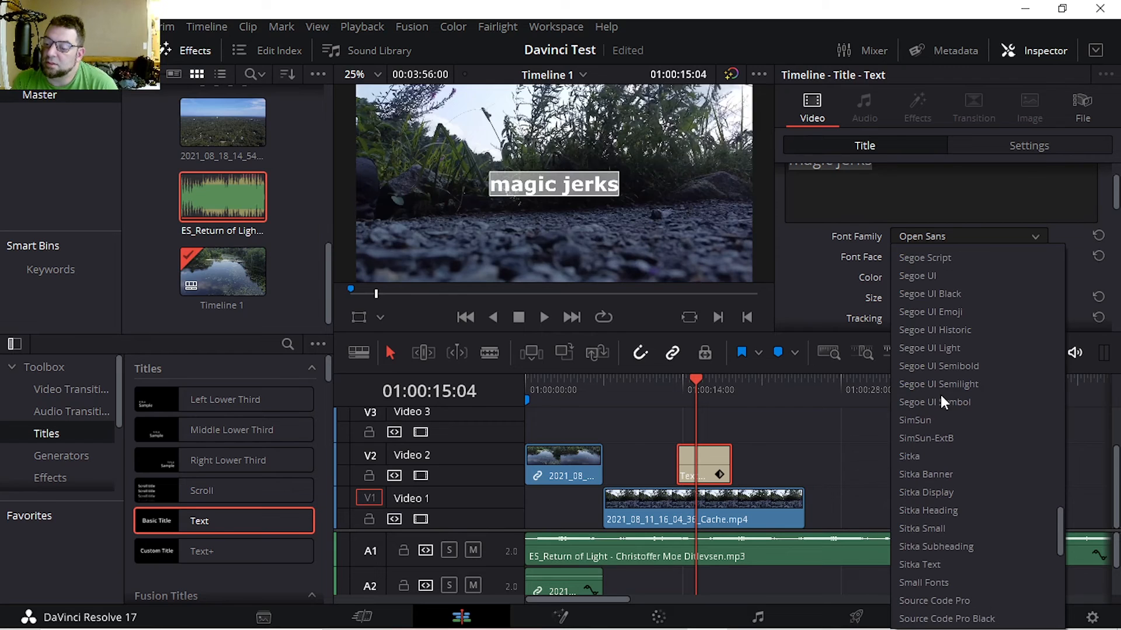
scroll(912, 387, up, 5)
scroll(910, 390, up, 5)
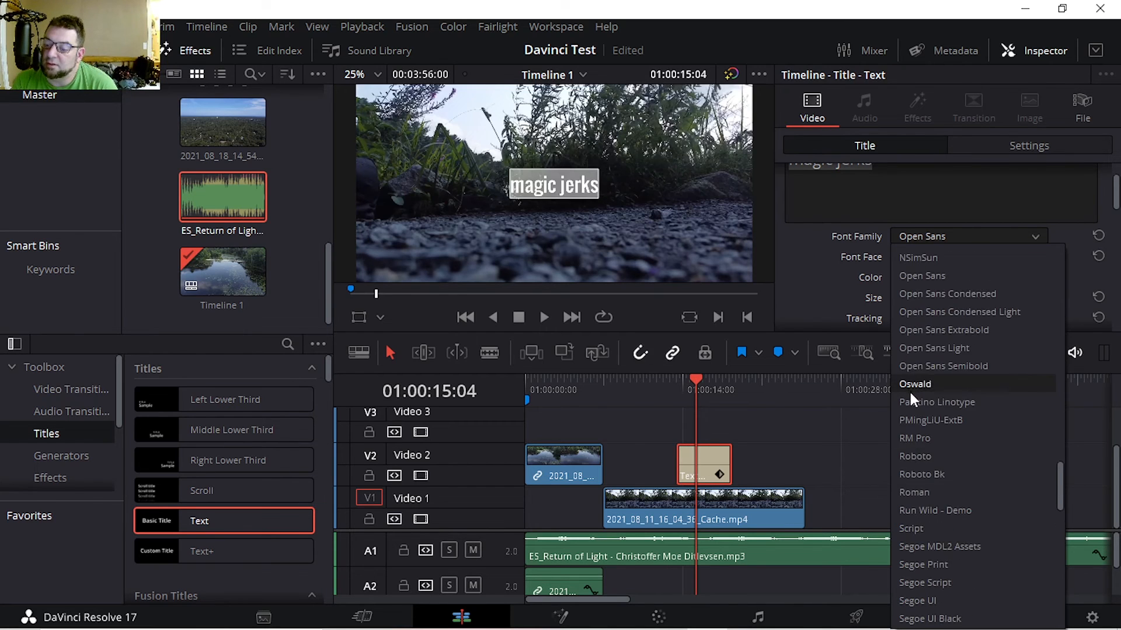
scroll(910, 395, down, 3)
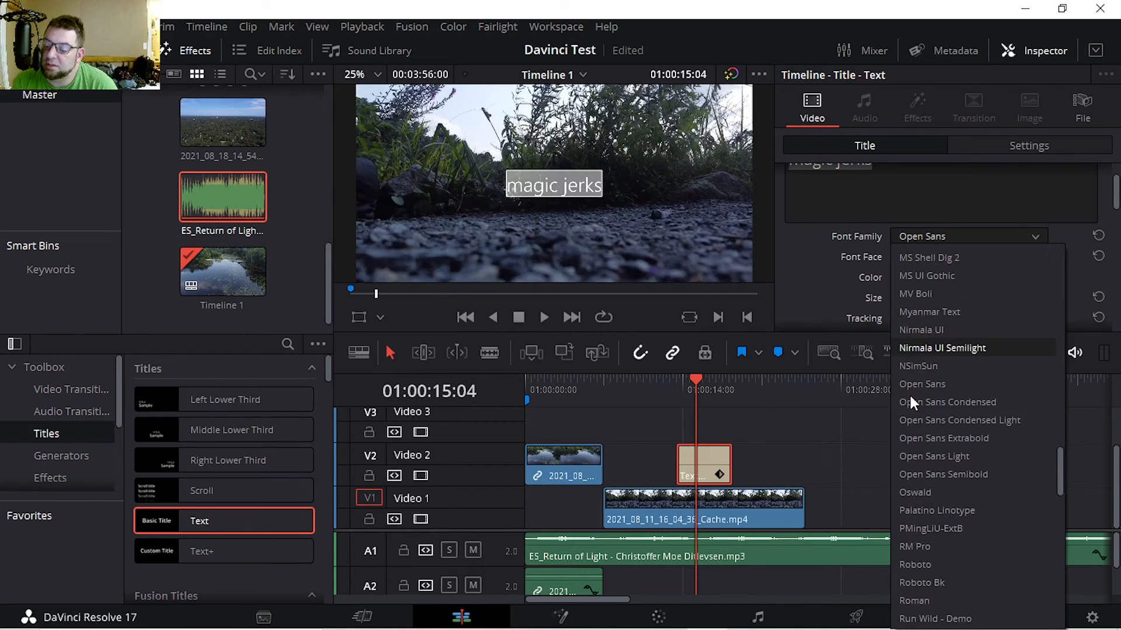
scroll(969, 422, up, 3)
scroll(968, 419, up, 7)
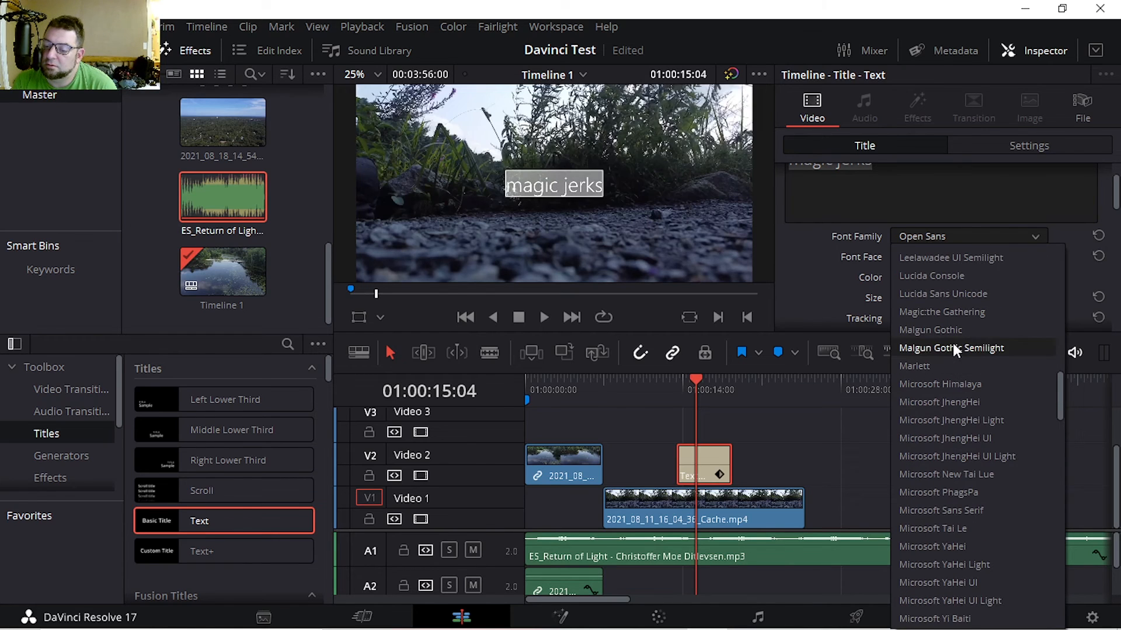
click(952, 309)
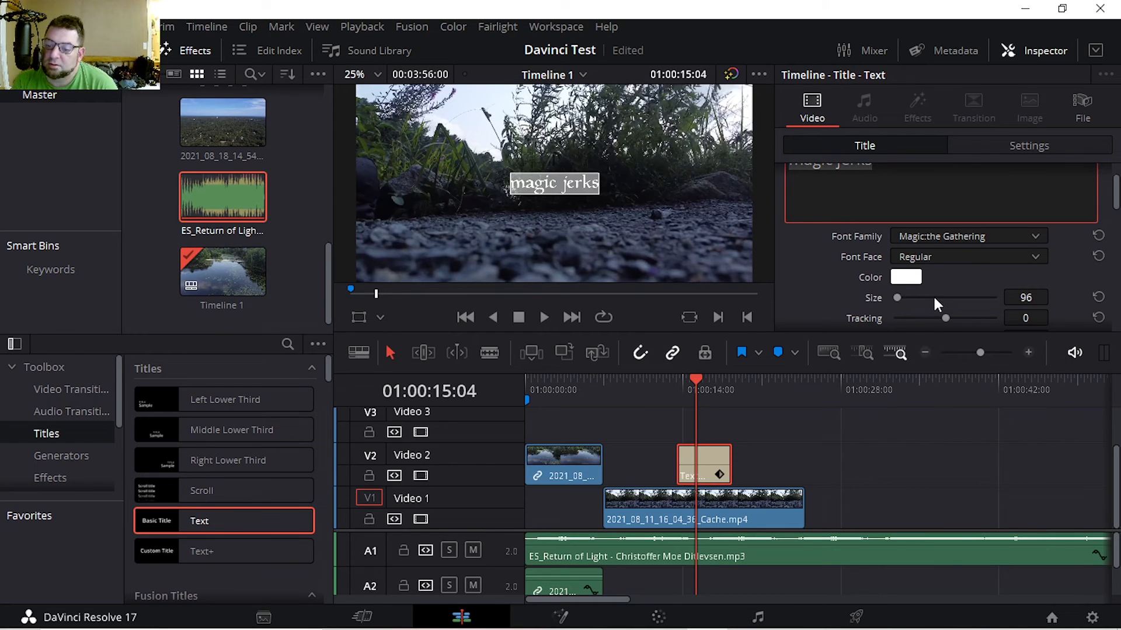
Step: Enlarge the title text to size 201 and colour it violet, #5715ff
drag(897, 299, 900, 298)
click(905, 277)
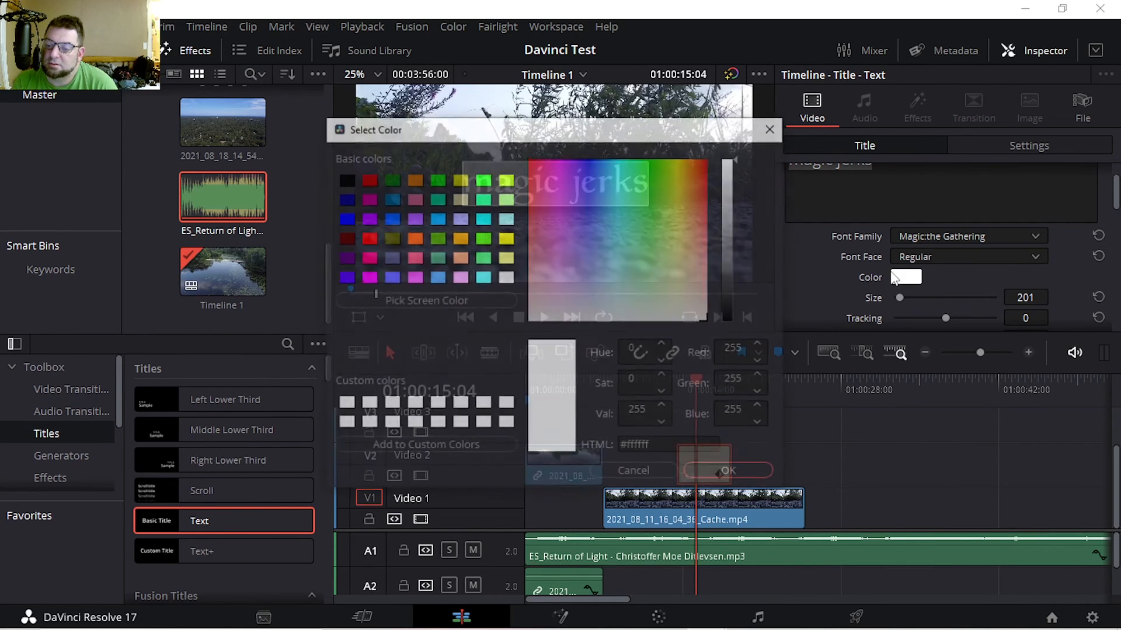
drag(609, 227, 580, 170)
click(761, 474)
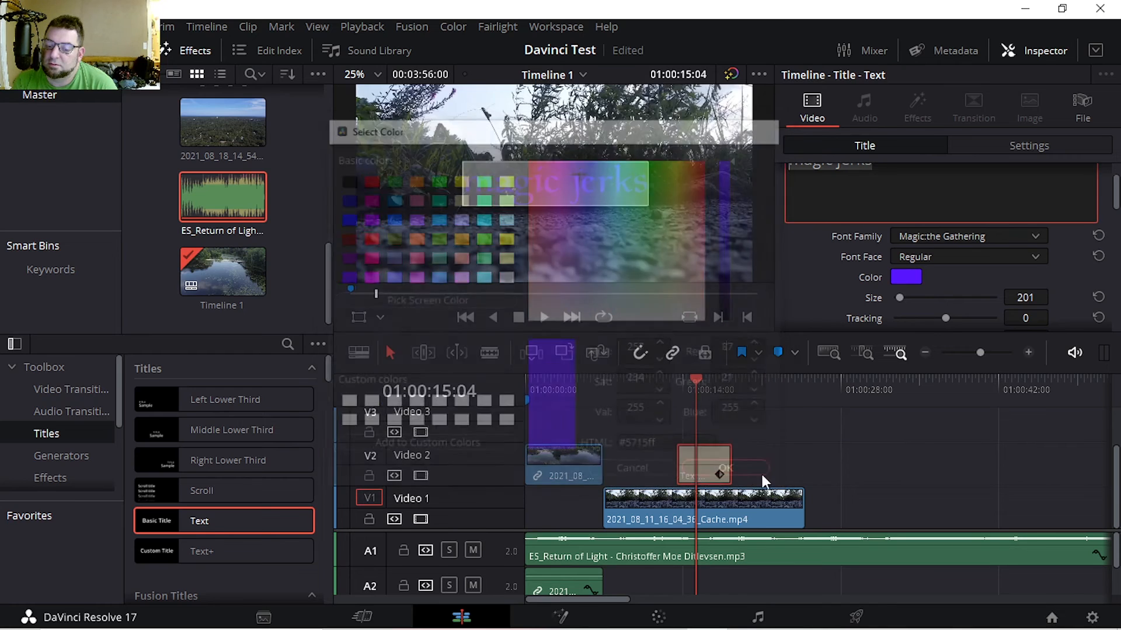
Step: Give the title text a black stroke with a size of 5
scroll(899, 318, down, 3)
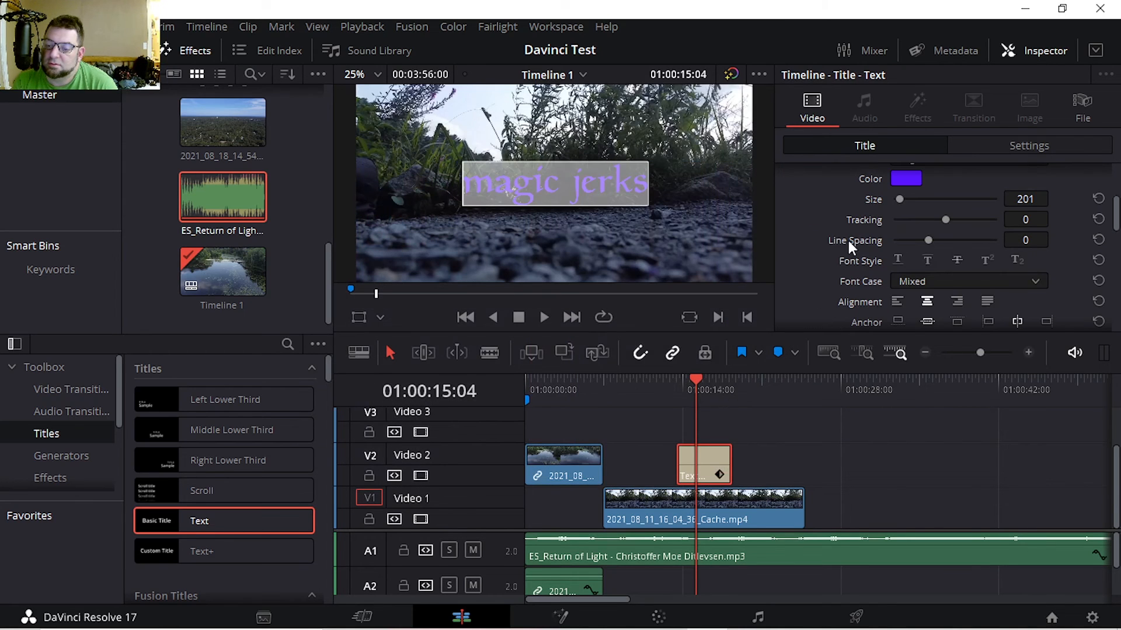
scroll(892, 232, down, 4)
scroll(847, 244, down, 3)
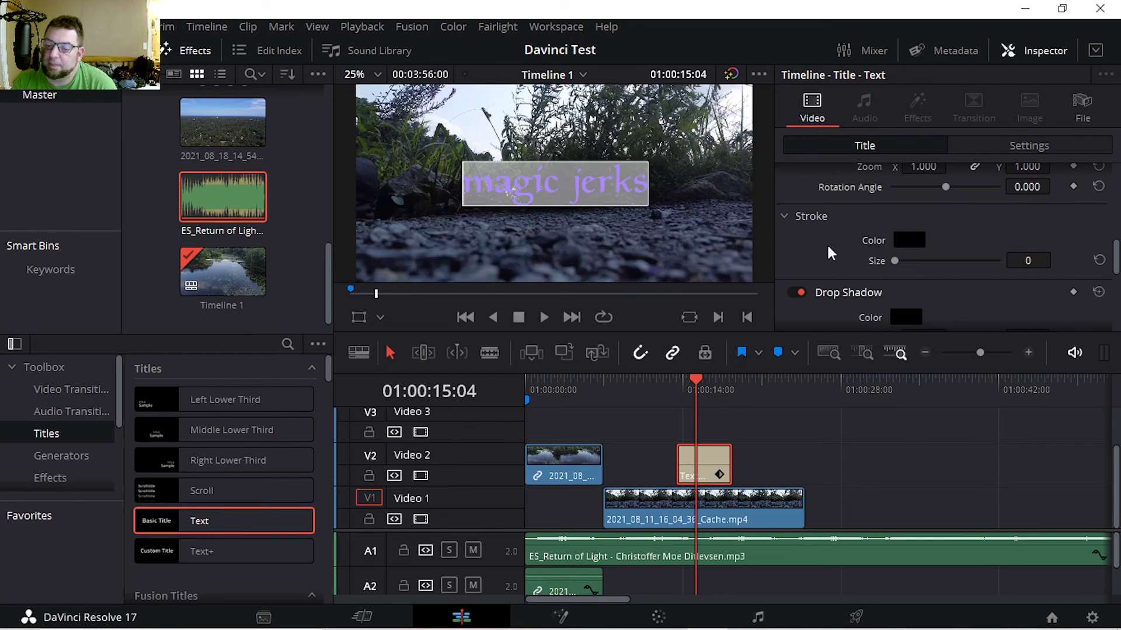
click(902, 239)
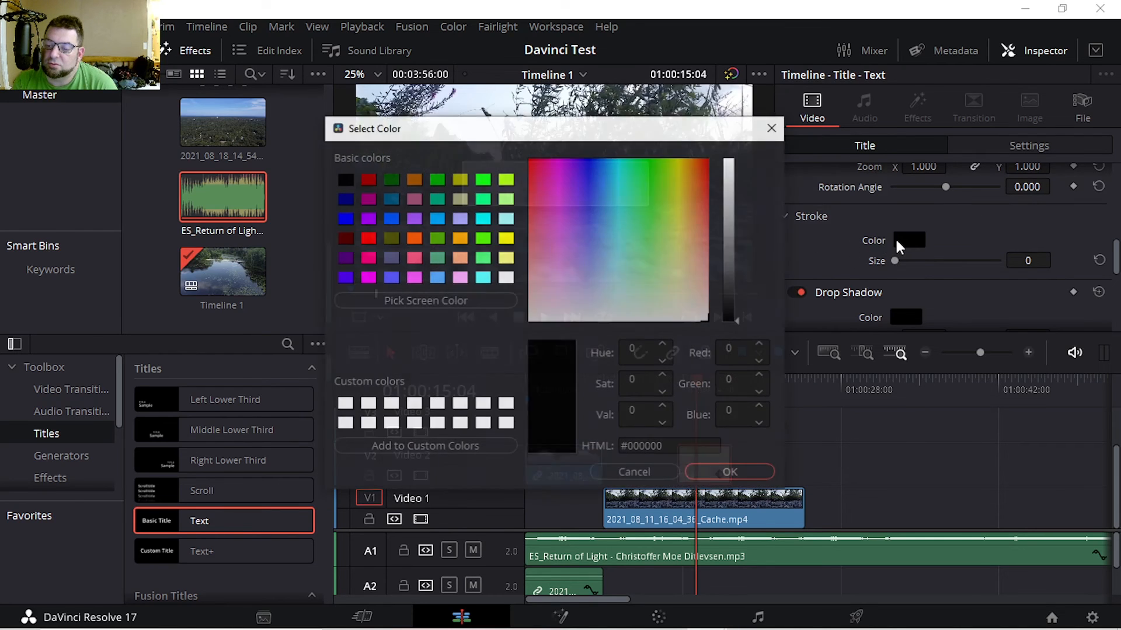
click(714, 474)
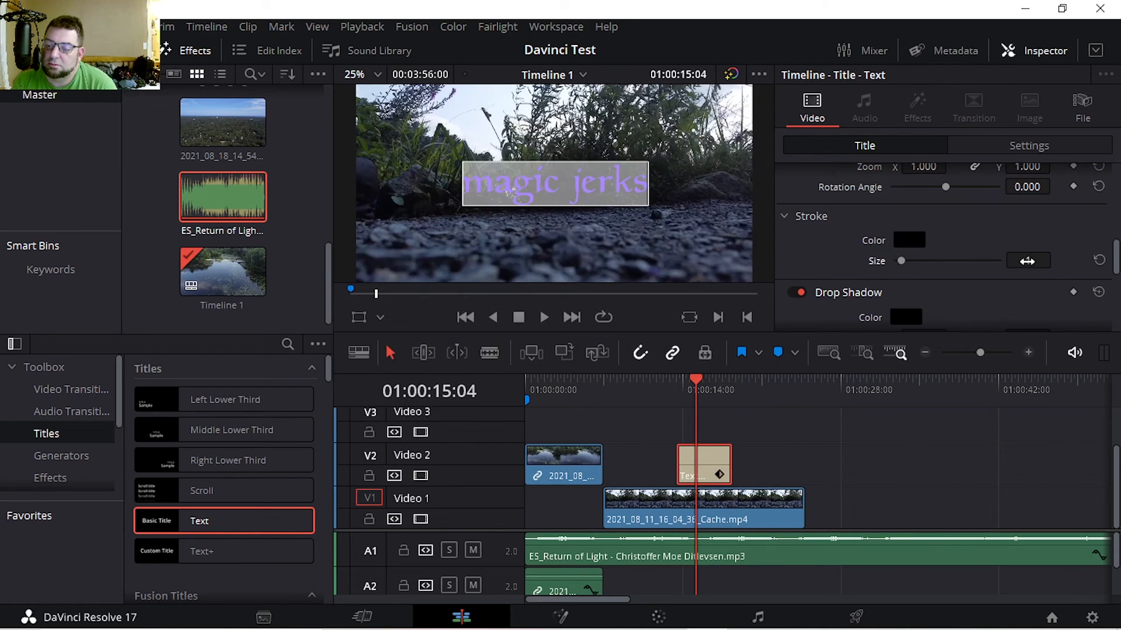
drag(1028, 261, 1033, 260)
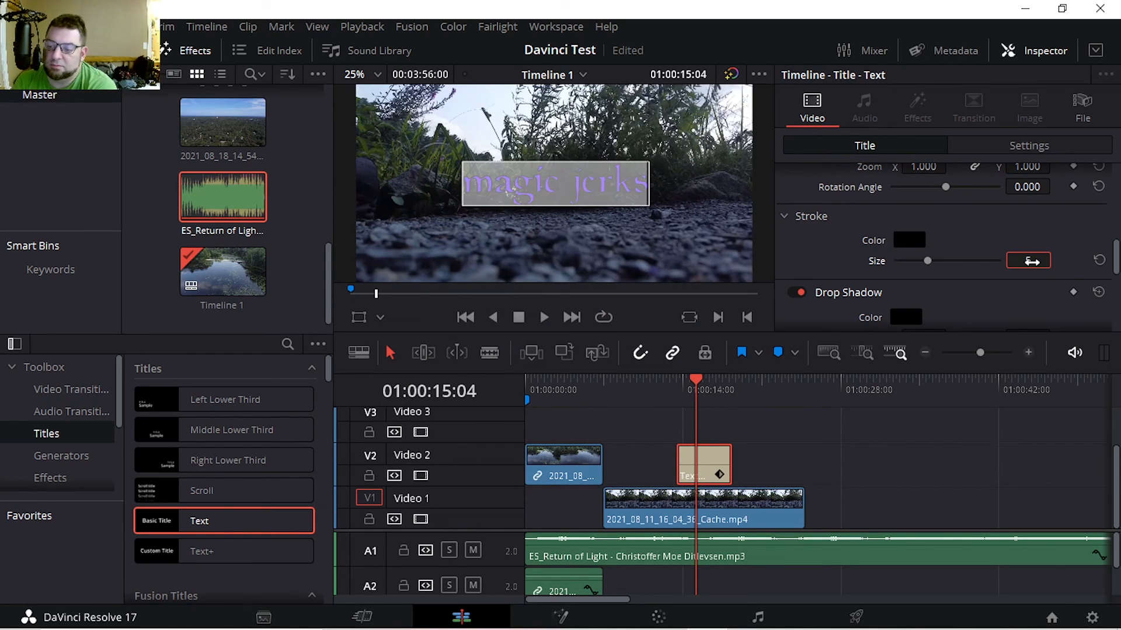
Step: Set the title's drop shadow offset to X -11 and Y -82
scroll(816, 302, down, 3)
scroll(816, 298, up, 2)
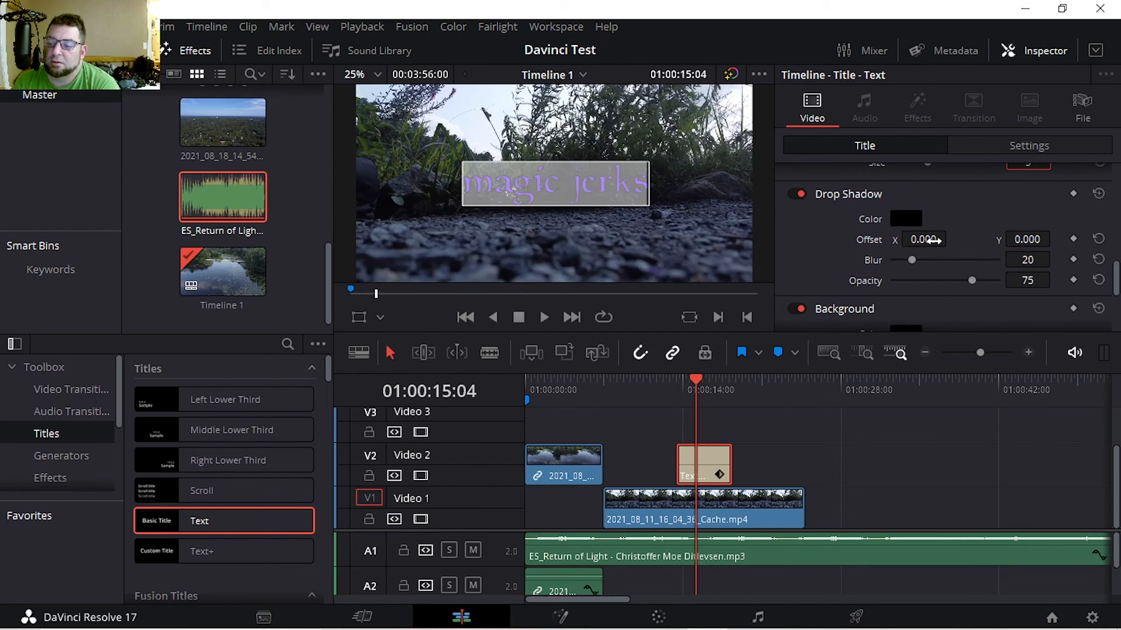
mouse_move(917, 240)
mouse_down()
mouse_move(952, 238)
mouse_move(906, 239)
mouse_move(930, 244)
mouse_up()
mouse_move(1027, 240)
mouse_down()
mouse_move(1080, 240)
mouse_move(934, 240)
mouse_move(1115, 241)
mouse_move(1024, 240)
mouse_up()
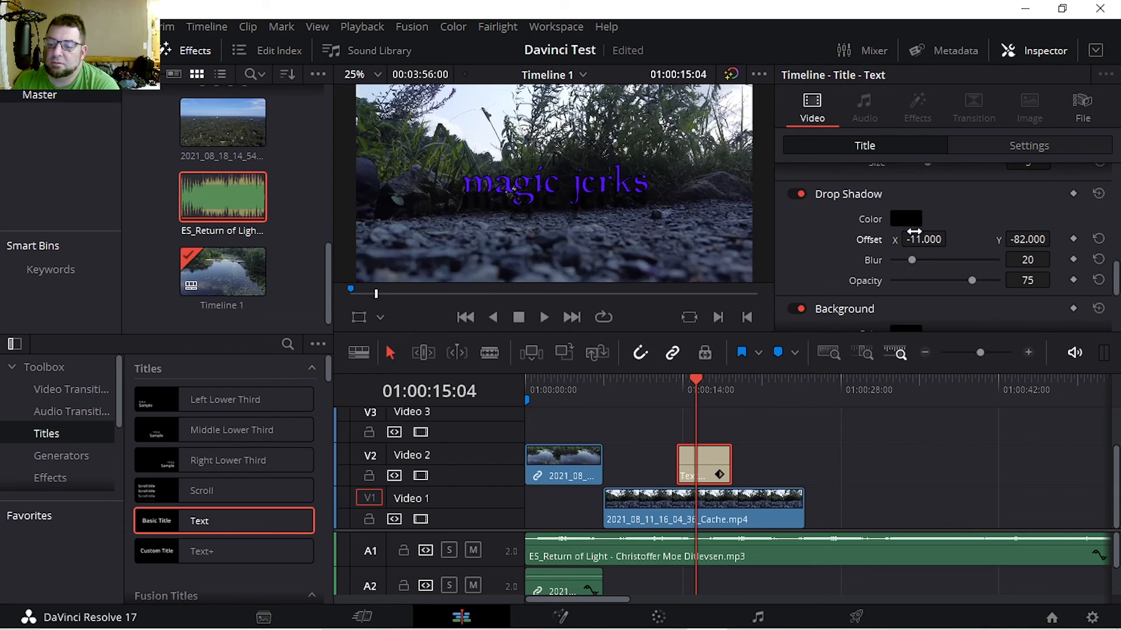
Step: Try to recolour the title's drop shadow with hue 319 and saturation 17
click(907, 221)
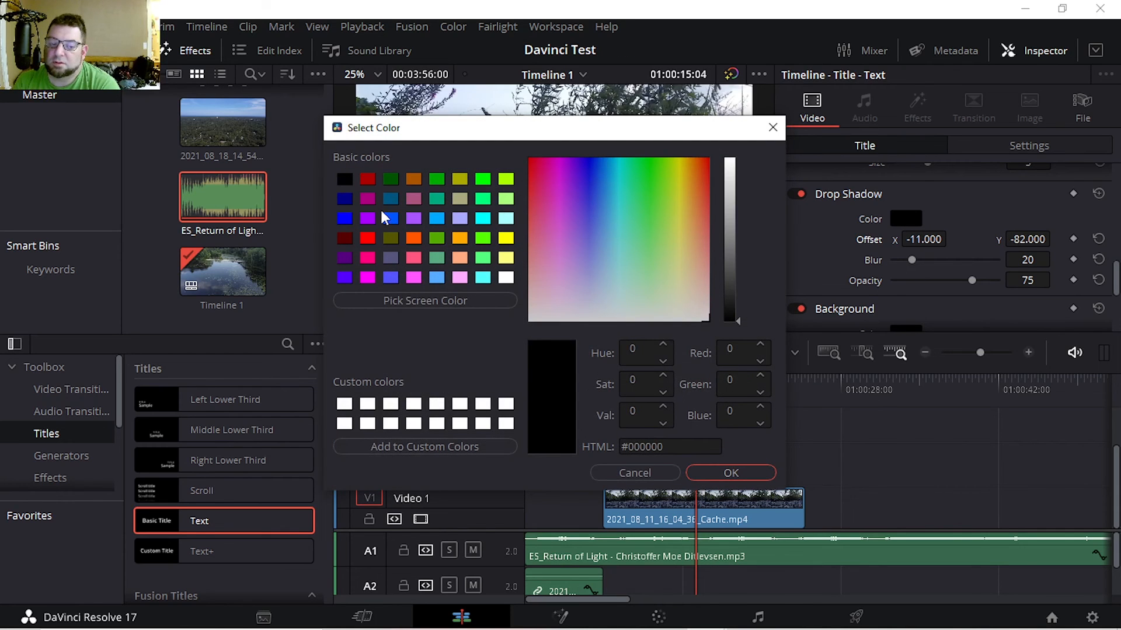
click(632, 252)
drag(631, 252, 548, 310)
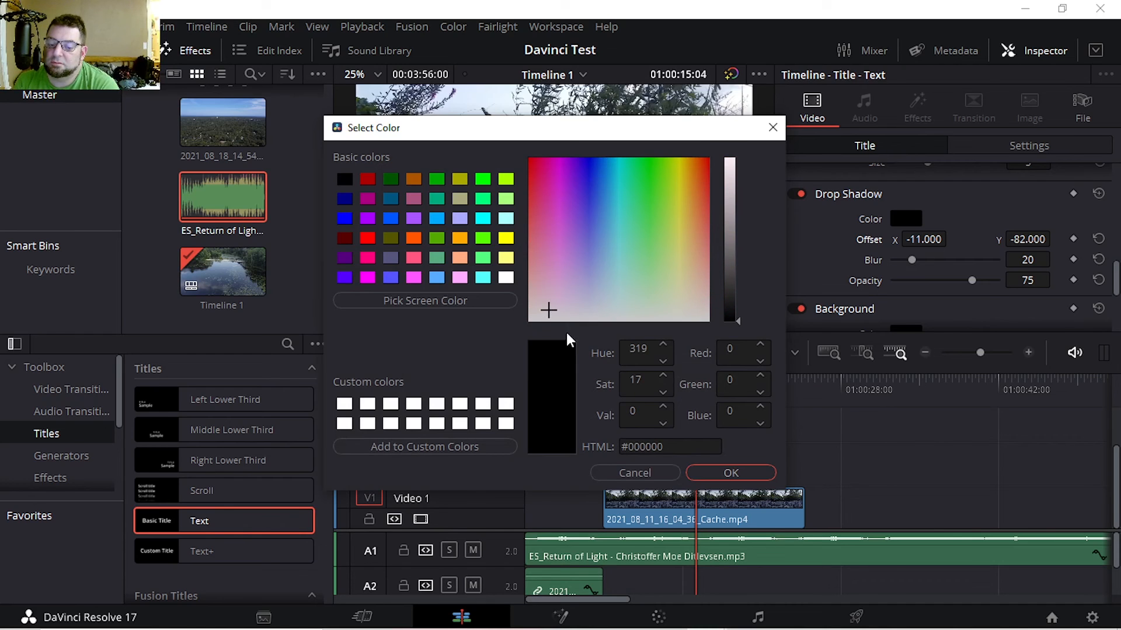
click(758, 473)
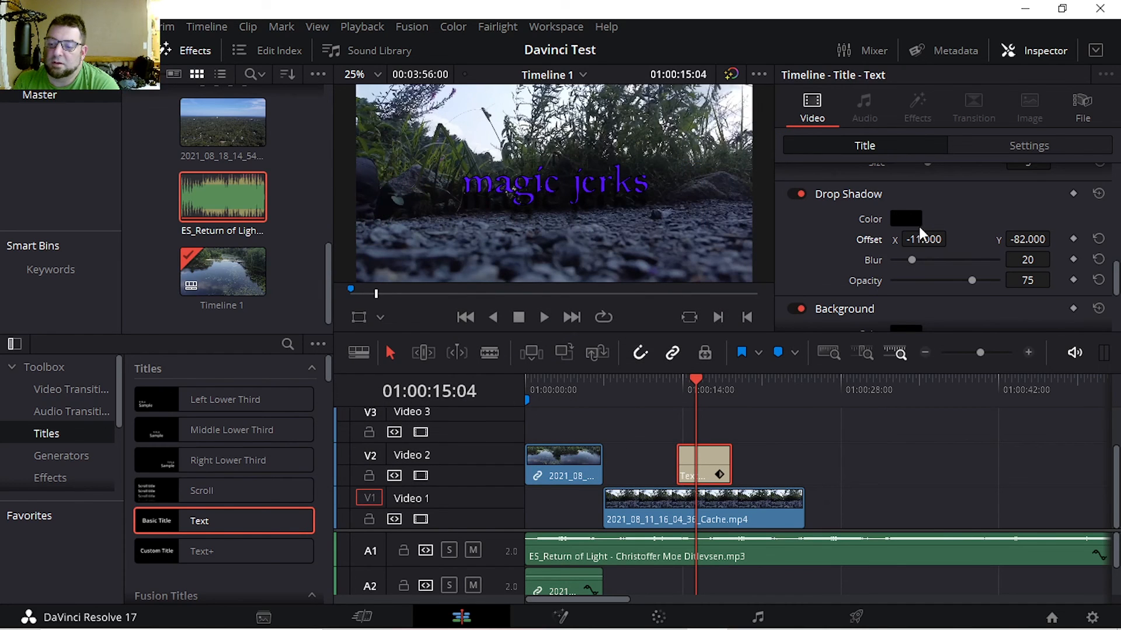
Step: Set the title's drop shadow blur to 71 and its opacity to 50
scroll(850, 264, down, 4)
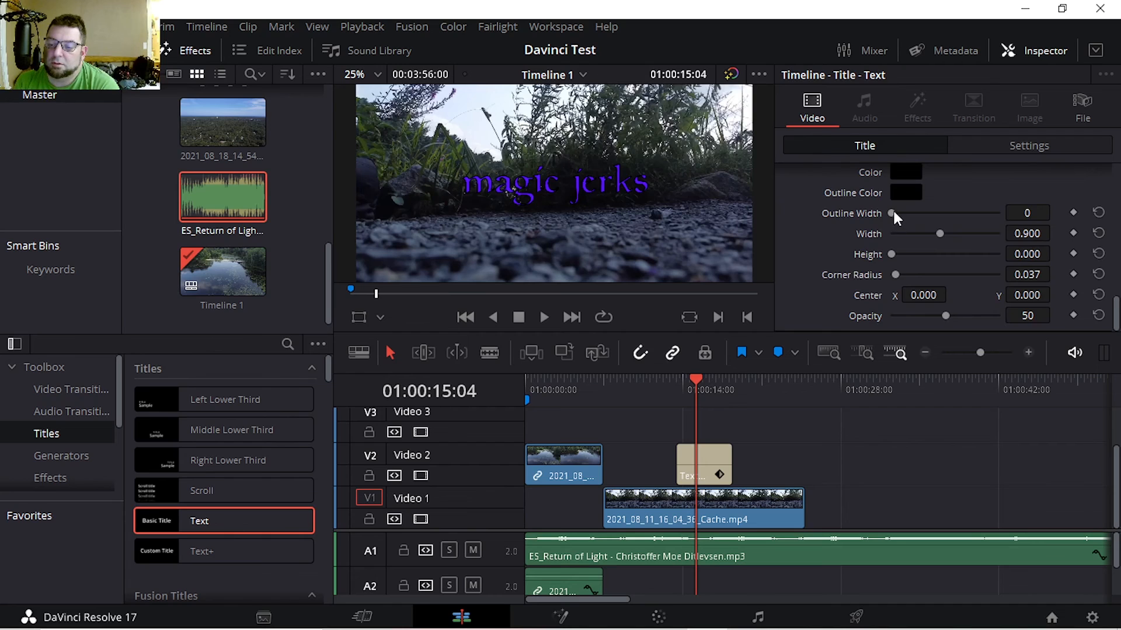
scroll(867, 251, up, 3)
scroll(853, 262, down, 1)
scroll(929, 286, up, 2)
scroll(978, 291, down, 1)
scroll(978, 291, up, 1)
scroll(978, 292, down, 1)
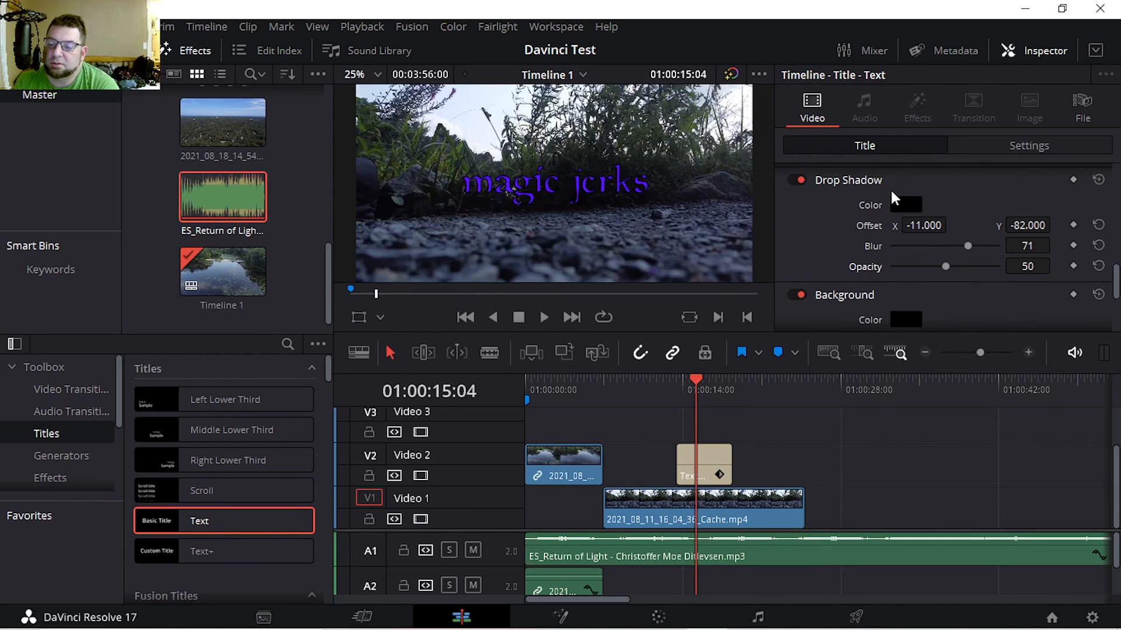
Step: Change the title's drop shadow colour to the muted blue-grey #55557f
click(906, 207)
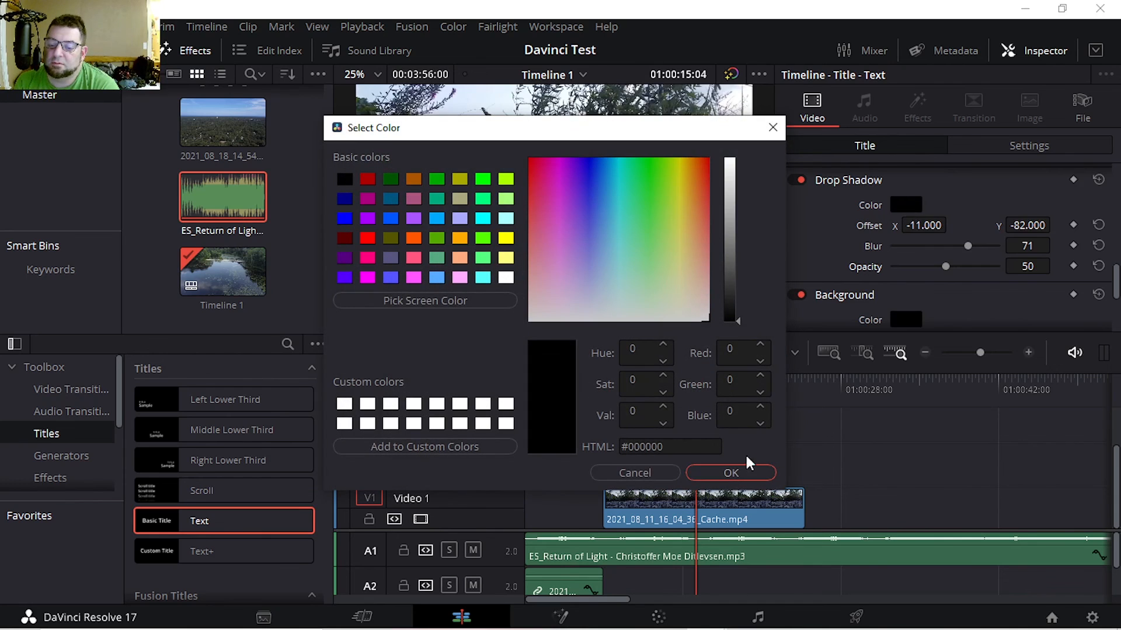
click(390, 257)
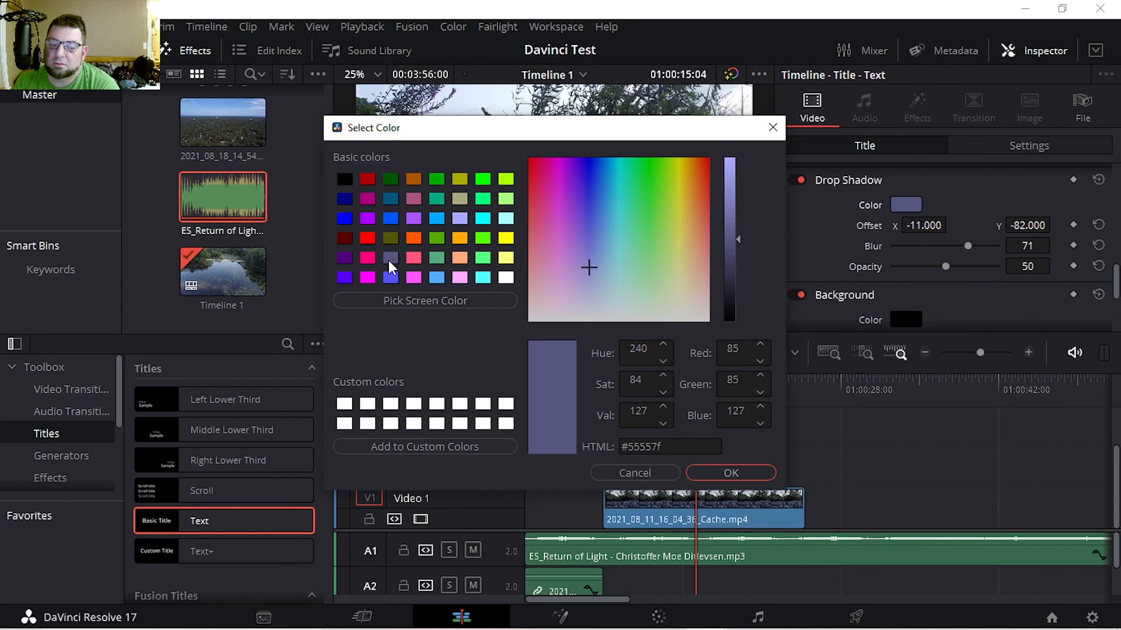
click(713, 474)
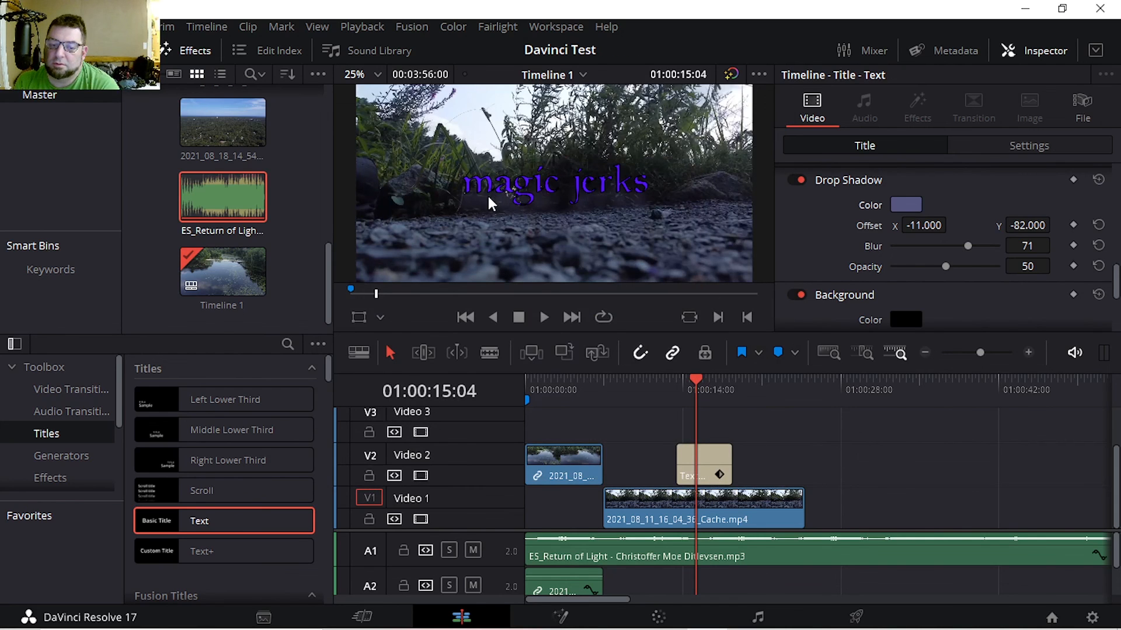
Step: Review the title's remaining background and general settings, and play back the styled title from 01:00:15:04
scroll(824, 242, down, 3)
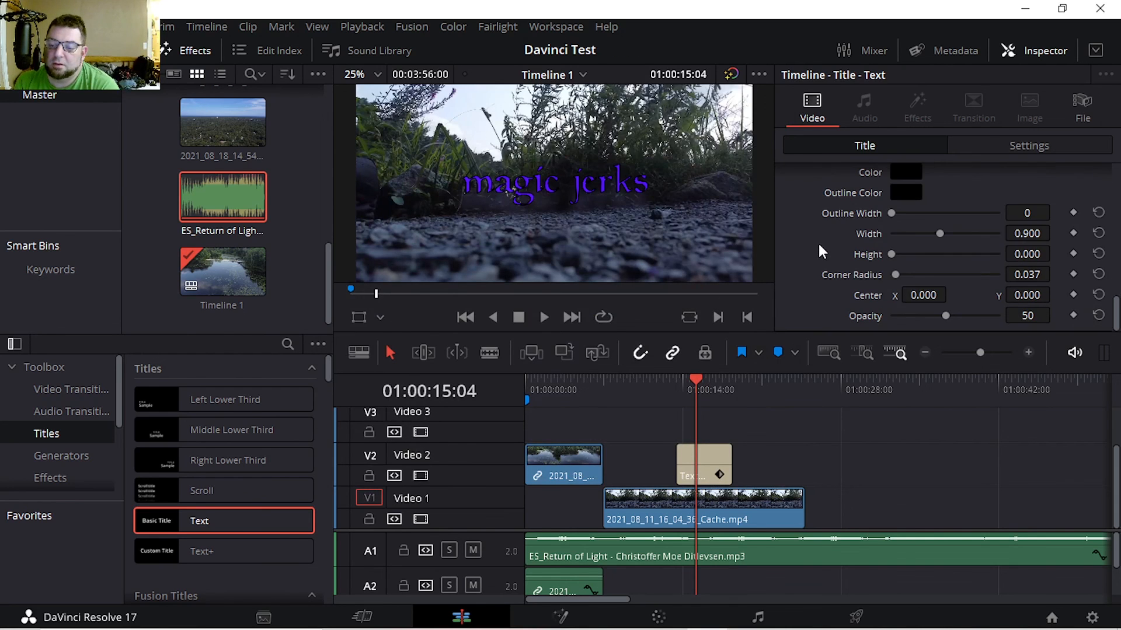
scroll(817, 241, up, 6)
click(1037, 146)
click(884, 145)
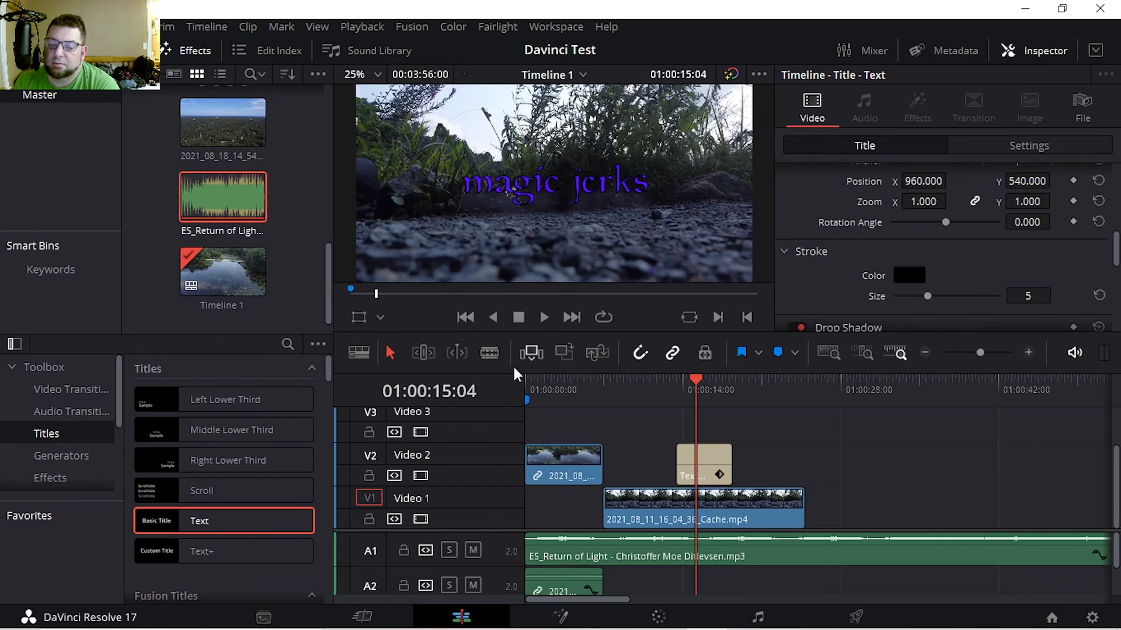
key(space)
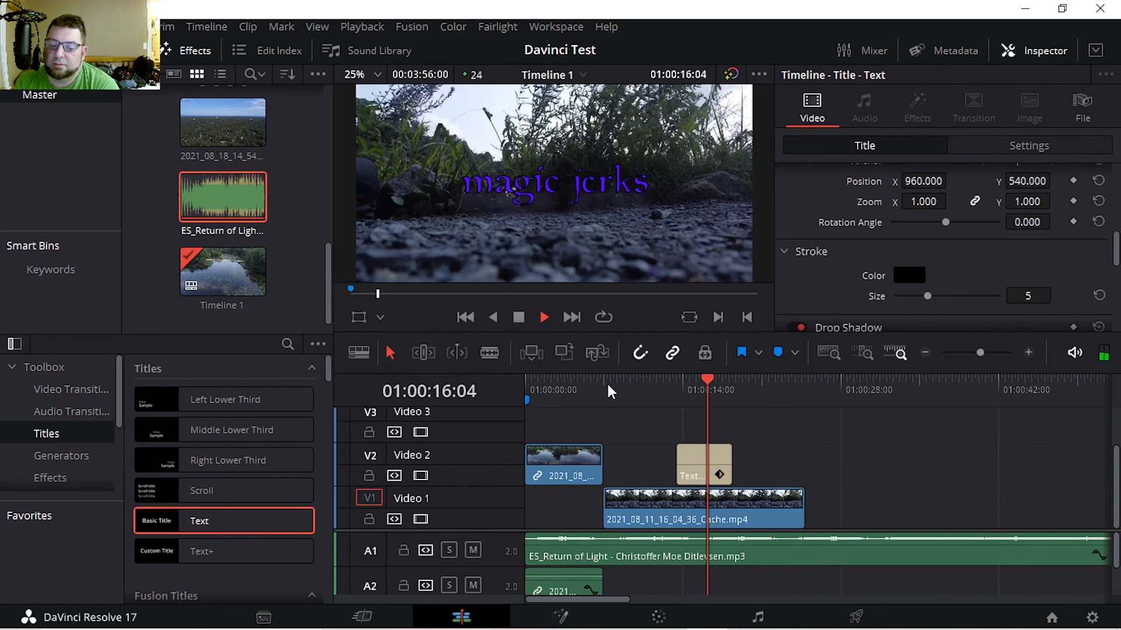
key(space)
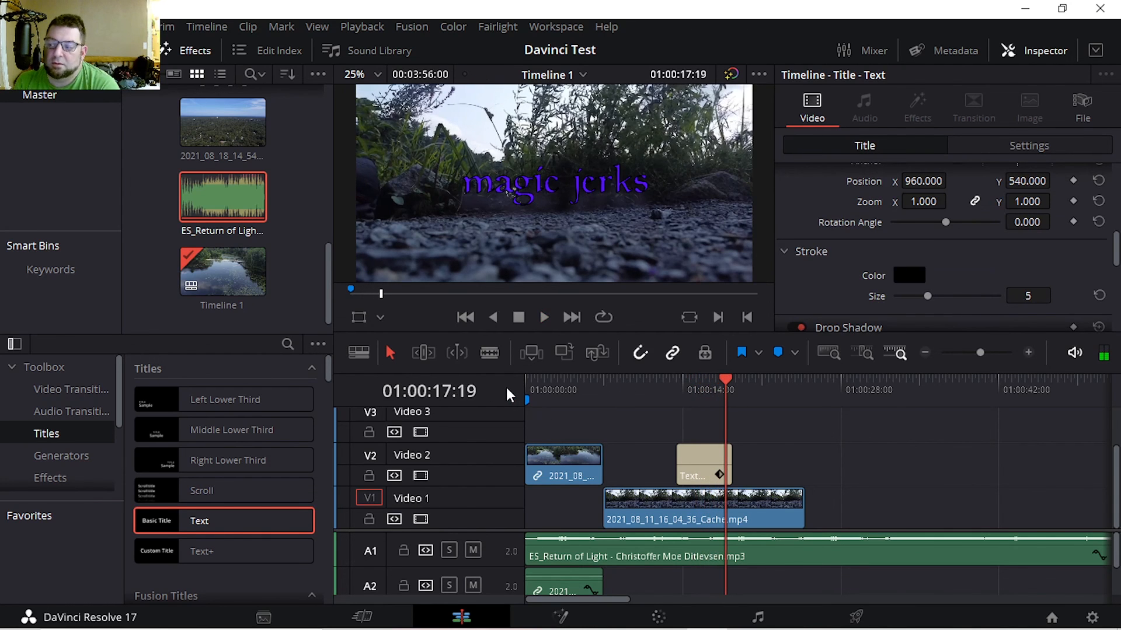